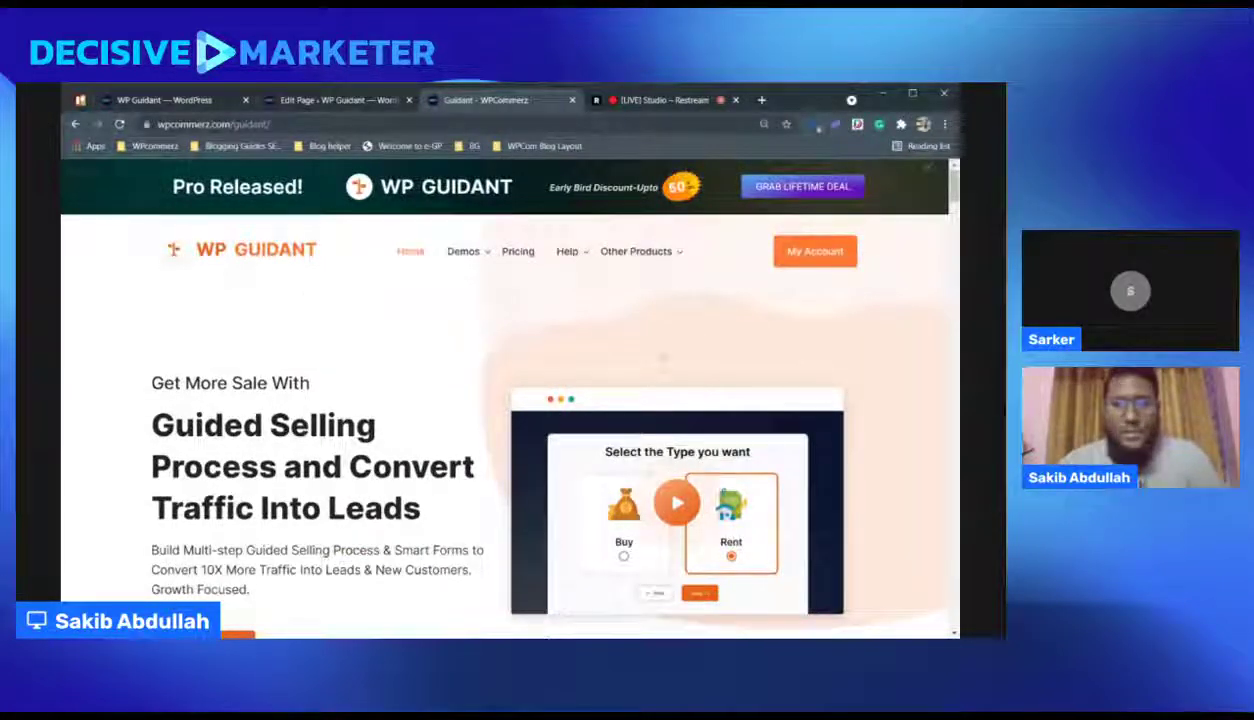
# Step: Scroll through the WP Guidant homepage to look over its content
pyautogui.scroll(-3, 635, 296)
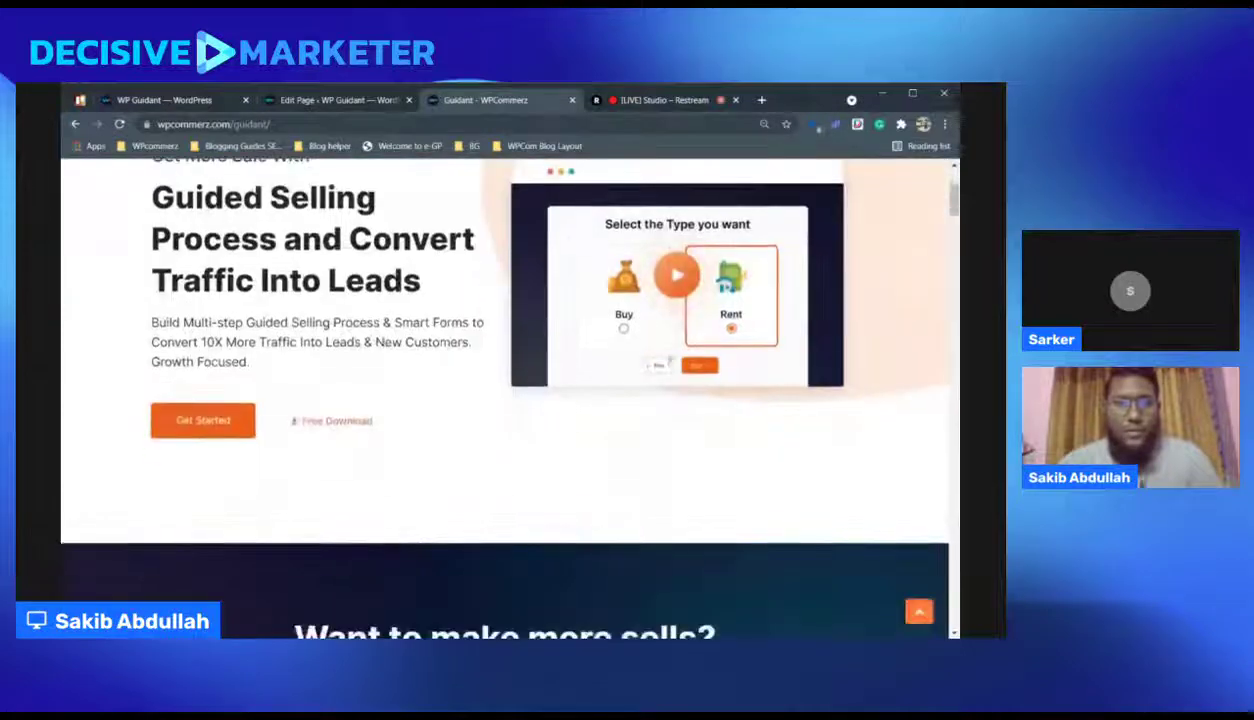
pyautogui.scroll(3, 635, 296)
pyautogui.scroll(-3, 682, 221)
pyautogui.scroll(2, 682, 221)
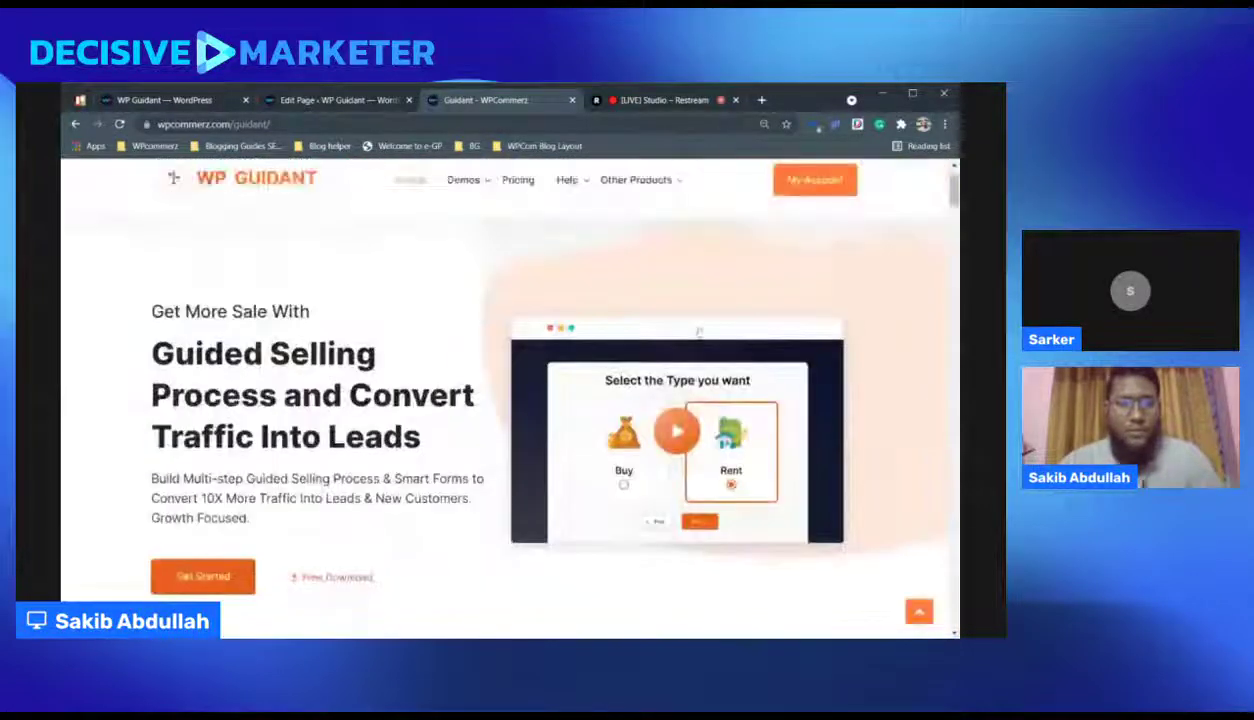
pyautogui.scroll(-2, 682, 221)
pyautogui.scroll(1, 682, 222)
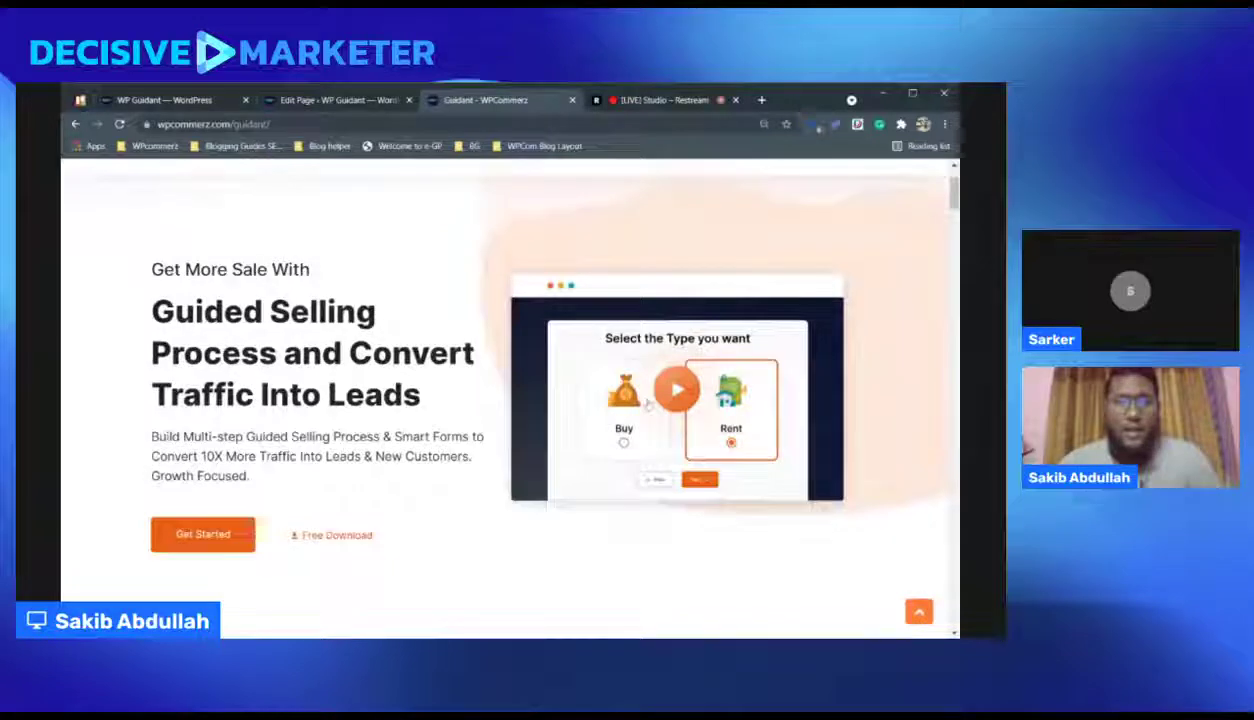
pyautogui.scroll(2, 648, 403)
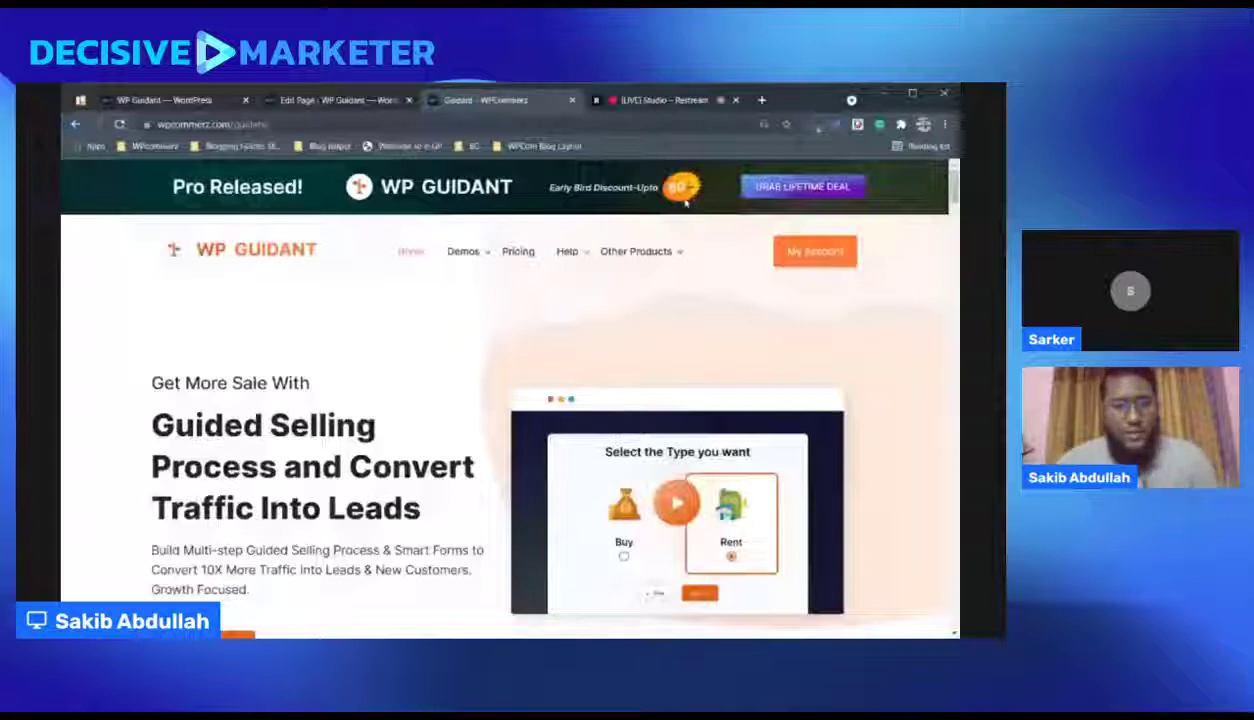
pyautogui.scroll(-5, 583, 325)
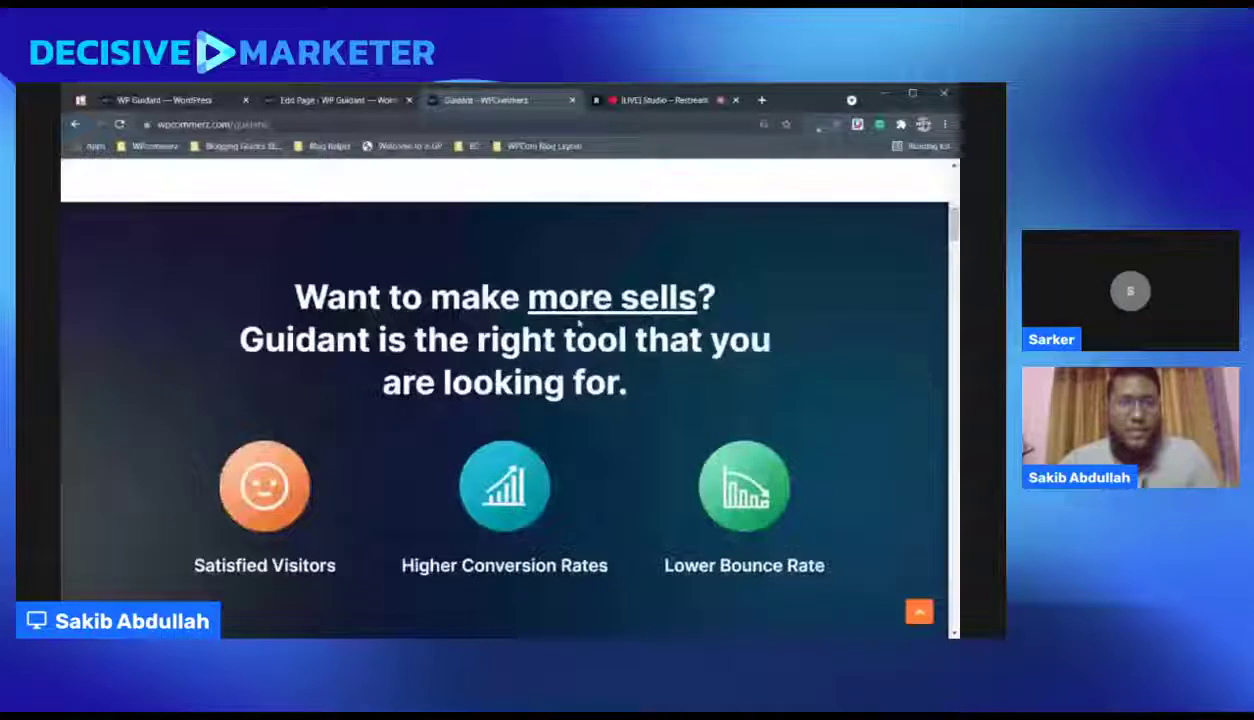
pyautogui.scroll(-5, 580, 322)
pyautogui.scroll(-3, 688, 343)
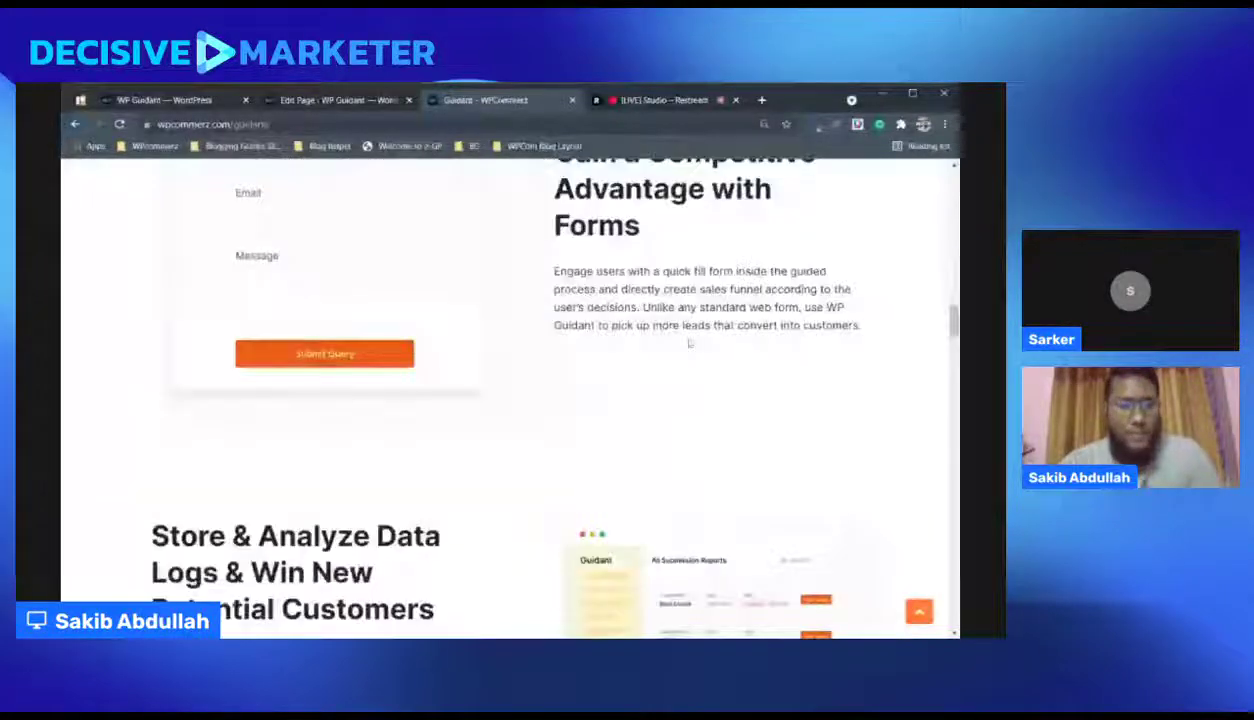
pyautogui.scroll(-10, 688, 343)
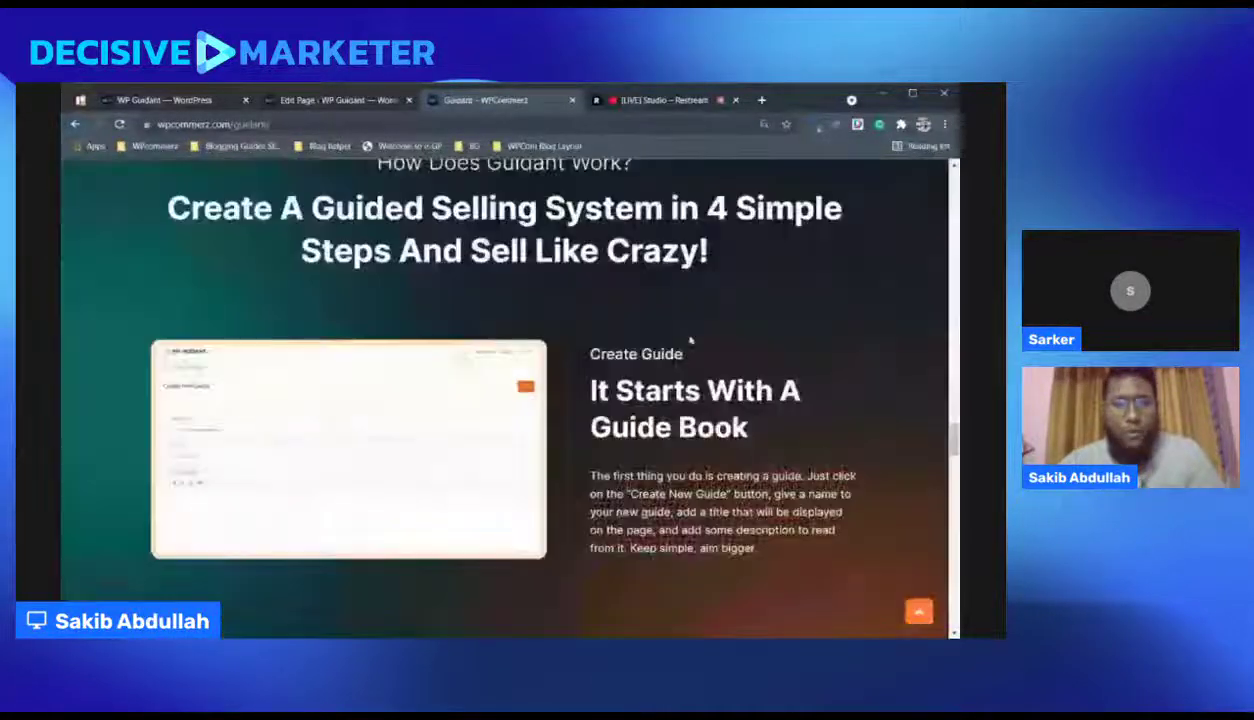
pyautogui.scroll(15, 690, 341)
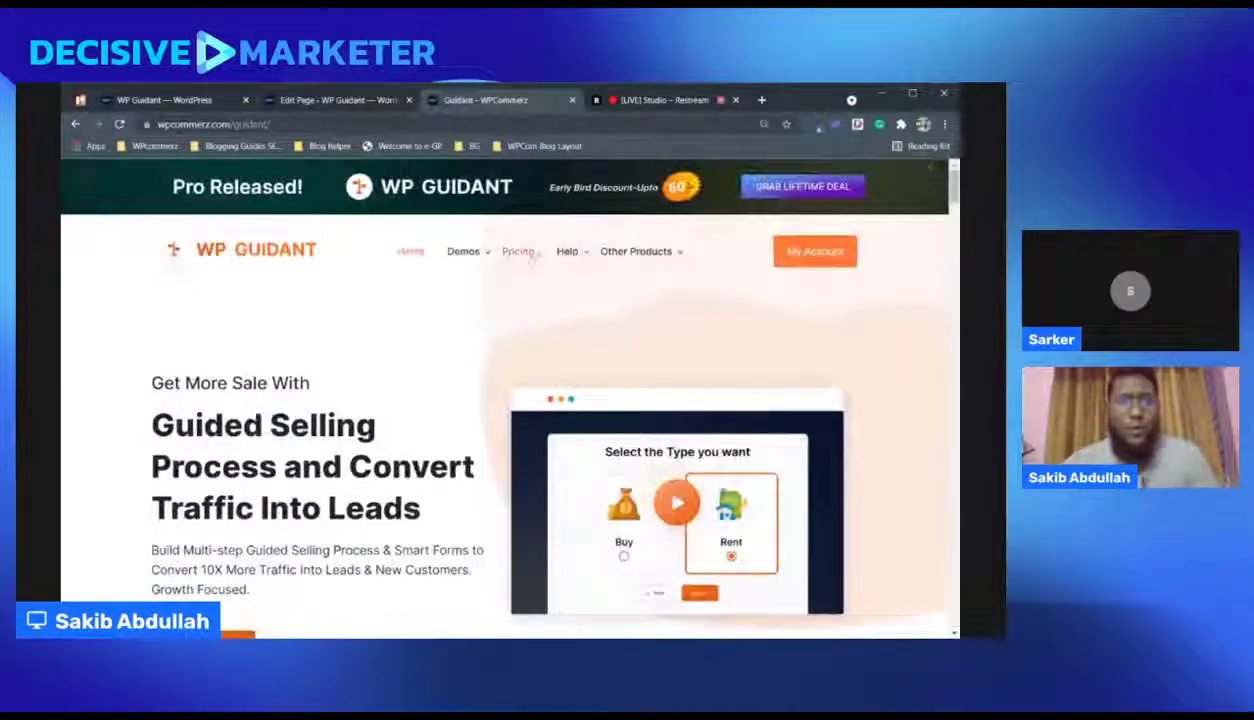
# Step: Open the E-commerce demo from the Demos menu in a new background tab
pyautogui.moveTo(463, 251)
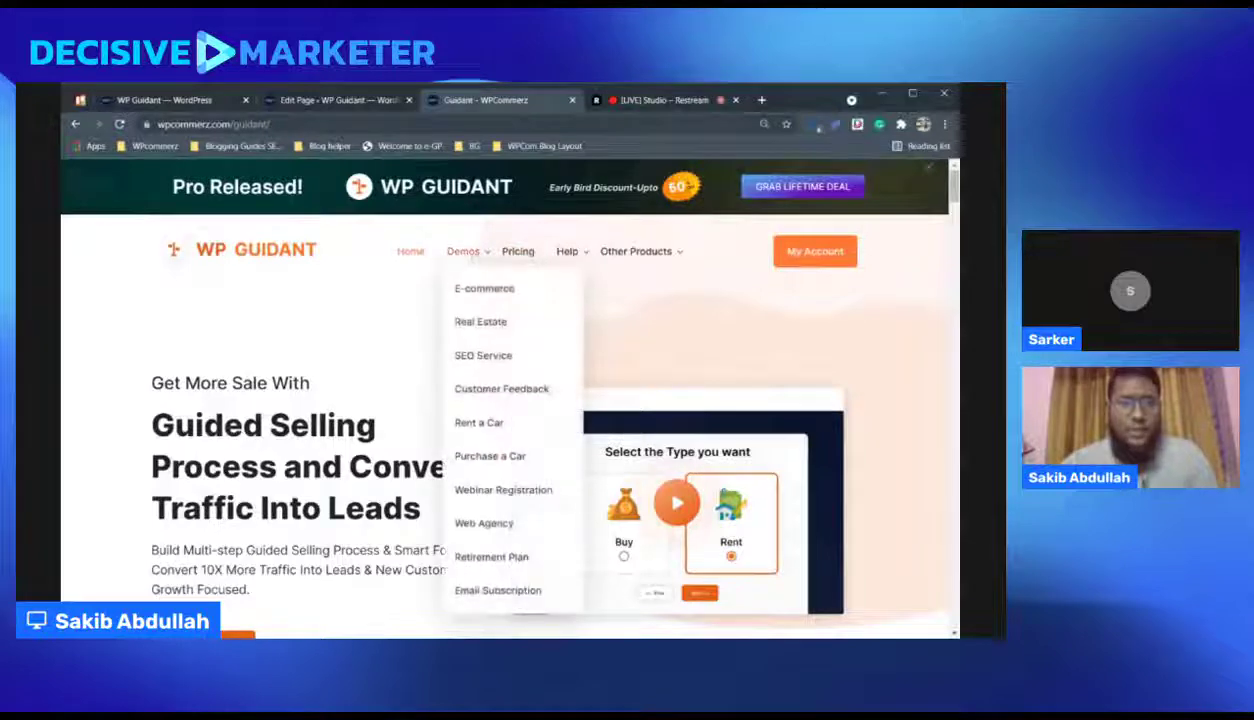
pyautogui.scroll(-3, 474, 288)
pyautogui.scroll(3, 474, 288)
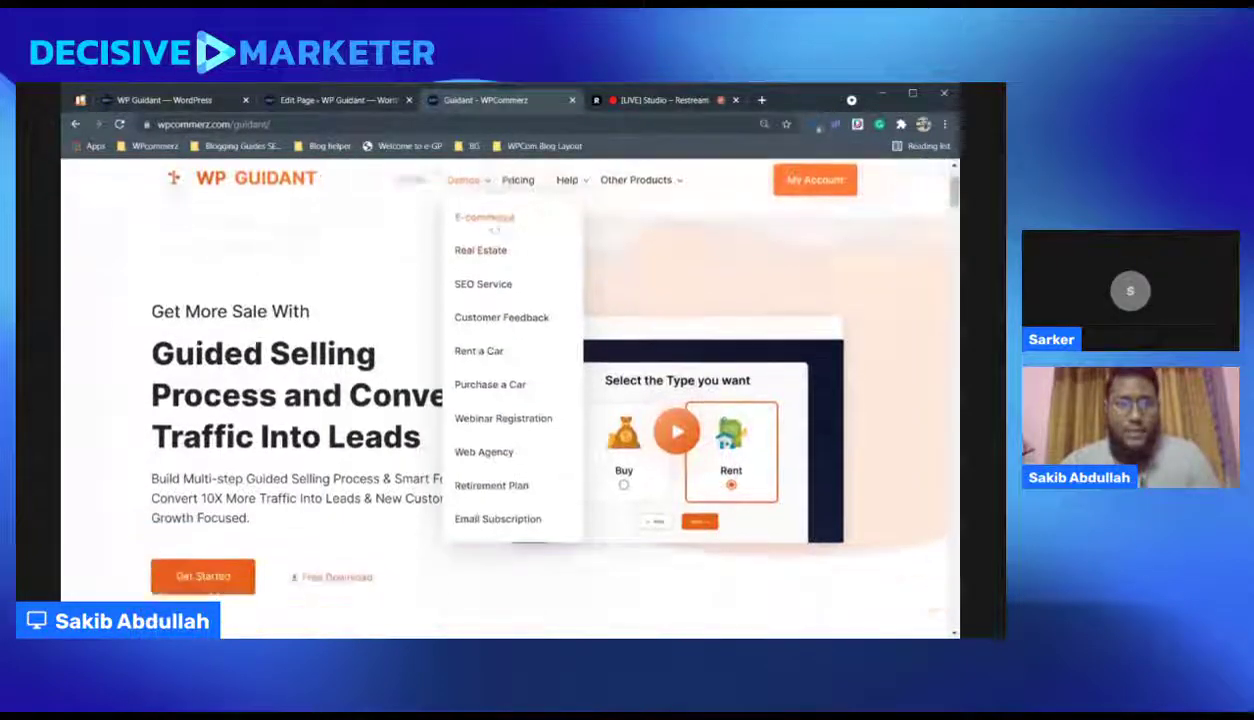
pyautogui.scroll(-1, 490, 297)
pyautogui.scroll(1, 494, 298)
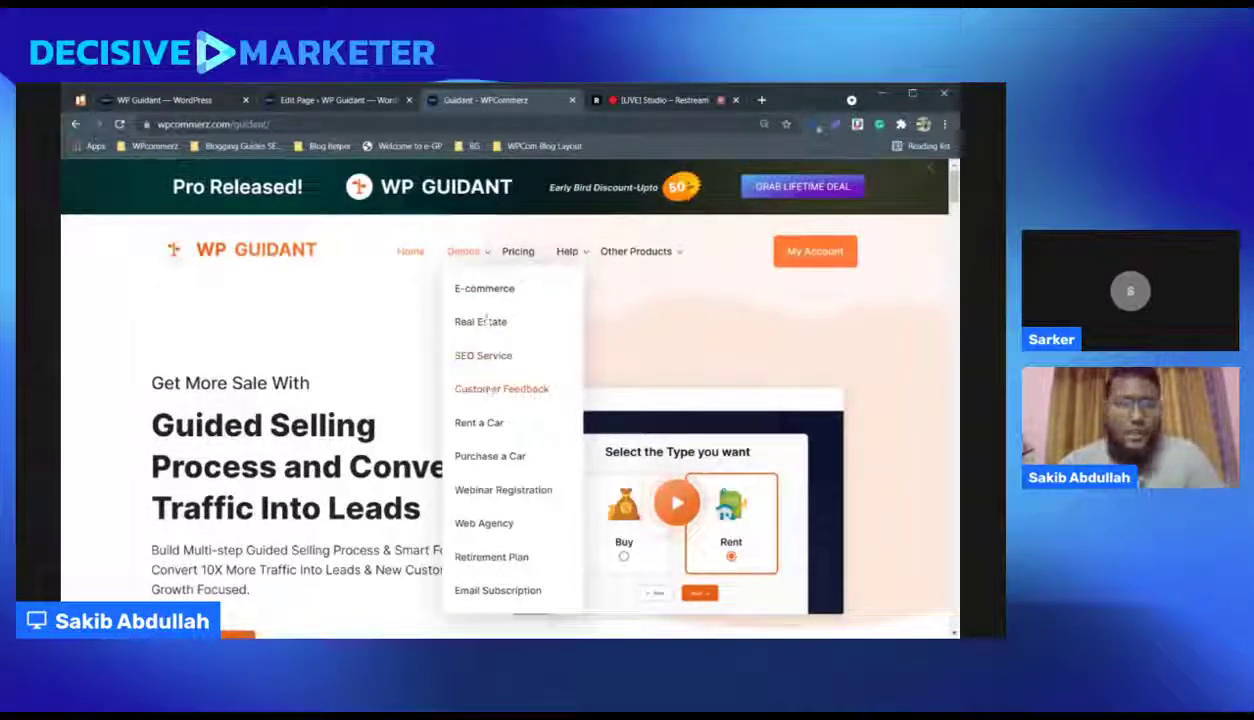
pyautogui.click(468, 291)
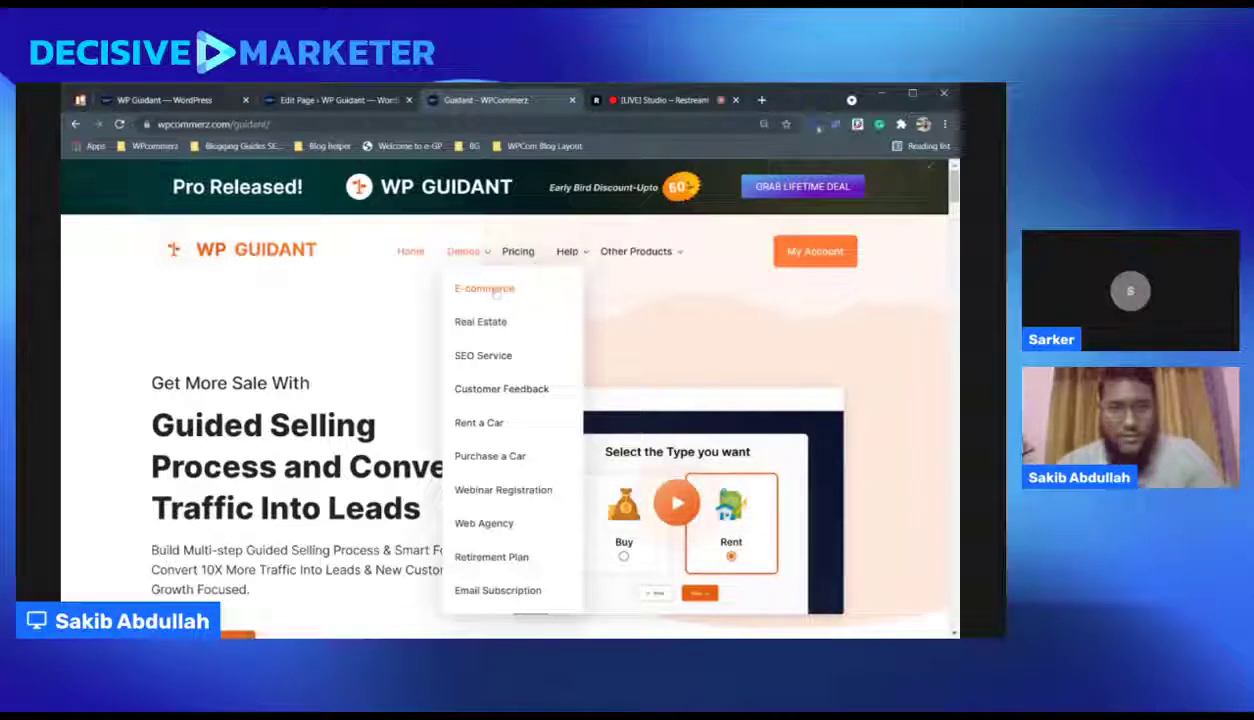
pyautogui.middleClick(487, 289)
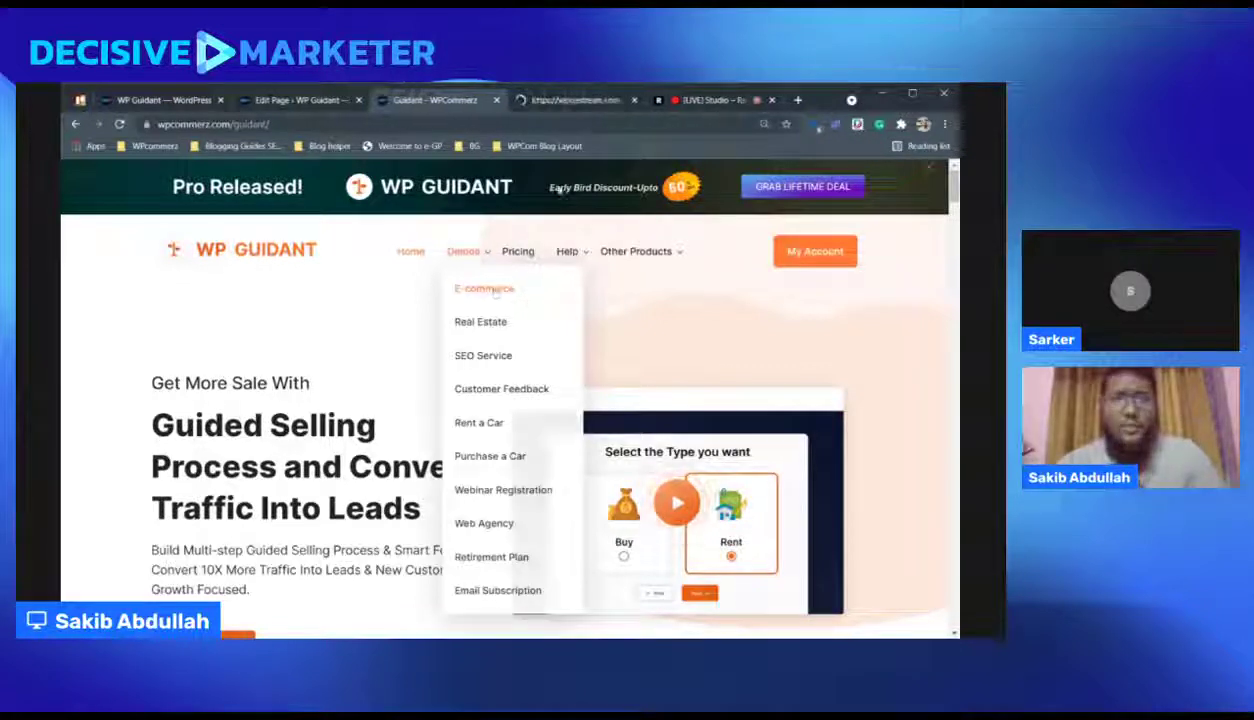
# Step: Switch to the E-commerce Demo tab and look over the 'Find your T-Shirt in Seconds' quiz
pyautogui.click(592, 101)
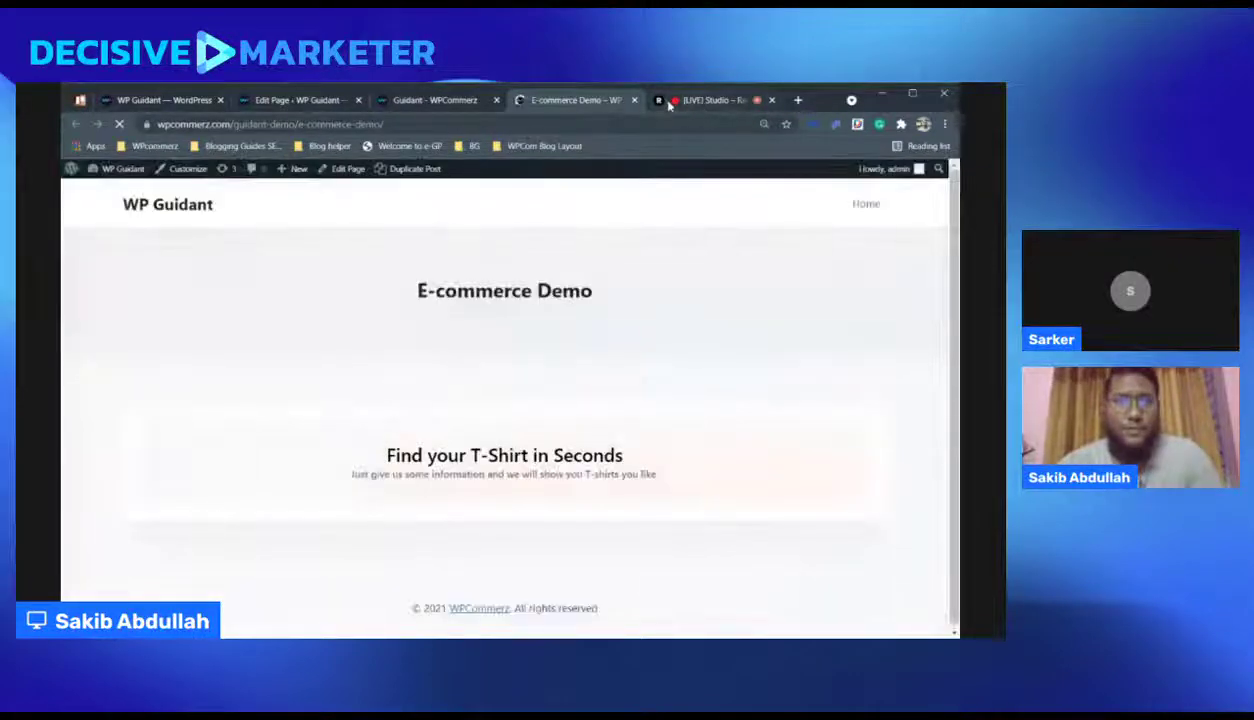
pyautogui.scroll(-3, 810, 260)
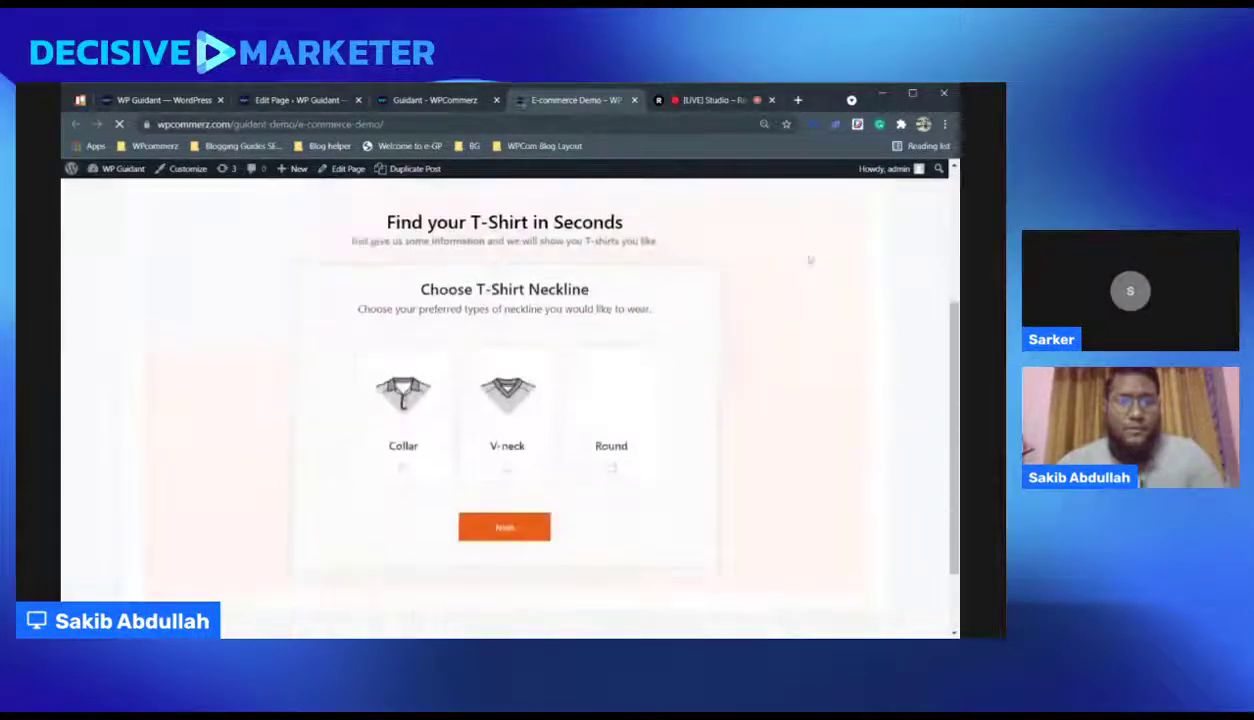
pyautogui.scroll(2, 810, 260)
pyautogui.scroll(-3, 809, 266)
pyautogui.scroll(2, 809, 260)
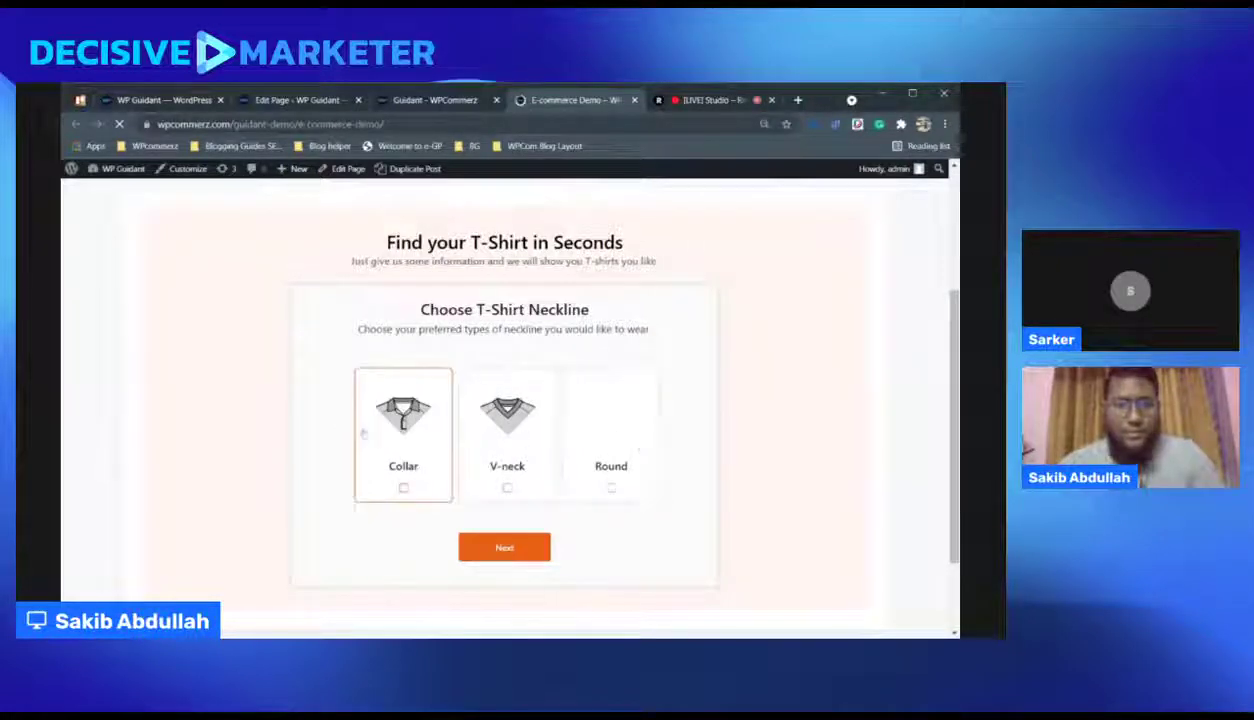
pyautogui.scroll(-5, 504, 400)
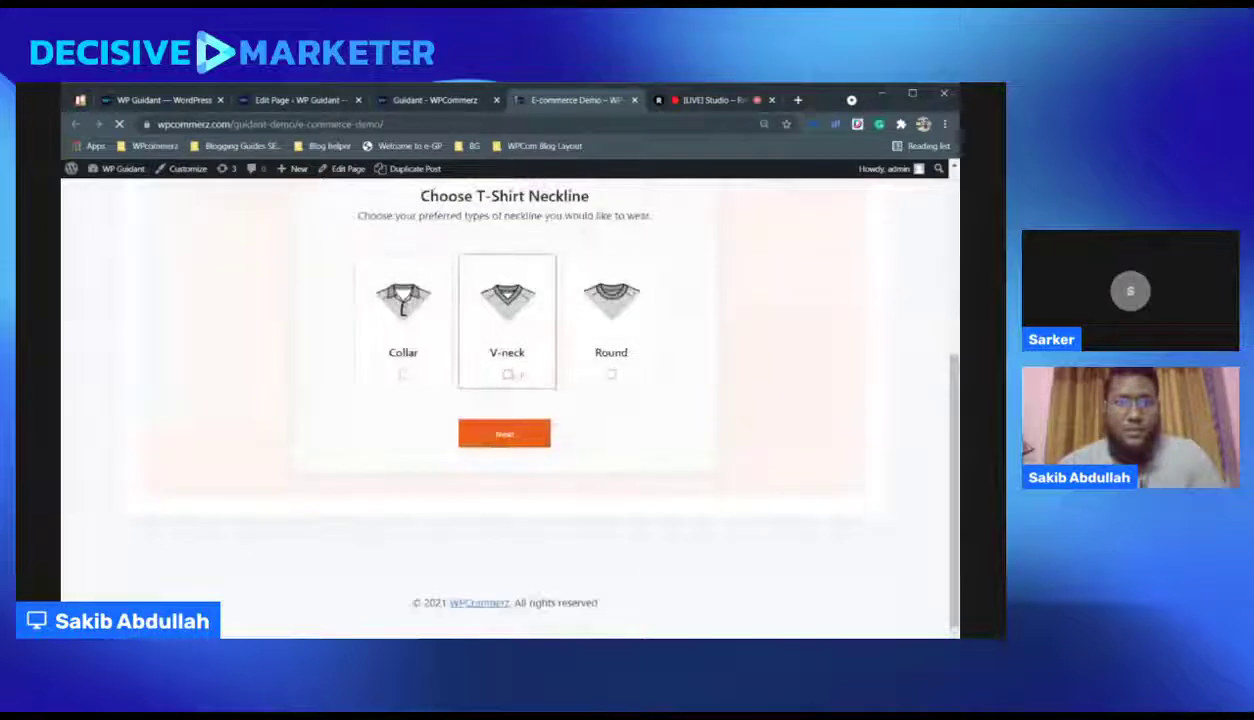
pyautogui.scroll(1, 483, 393)
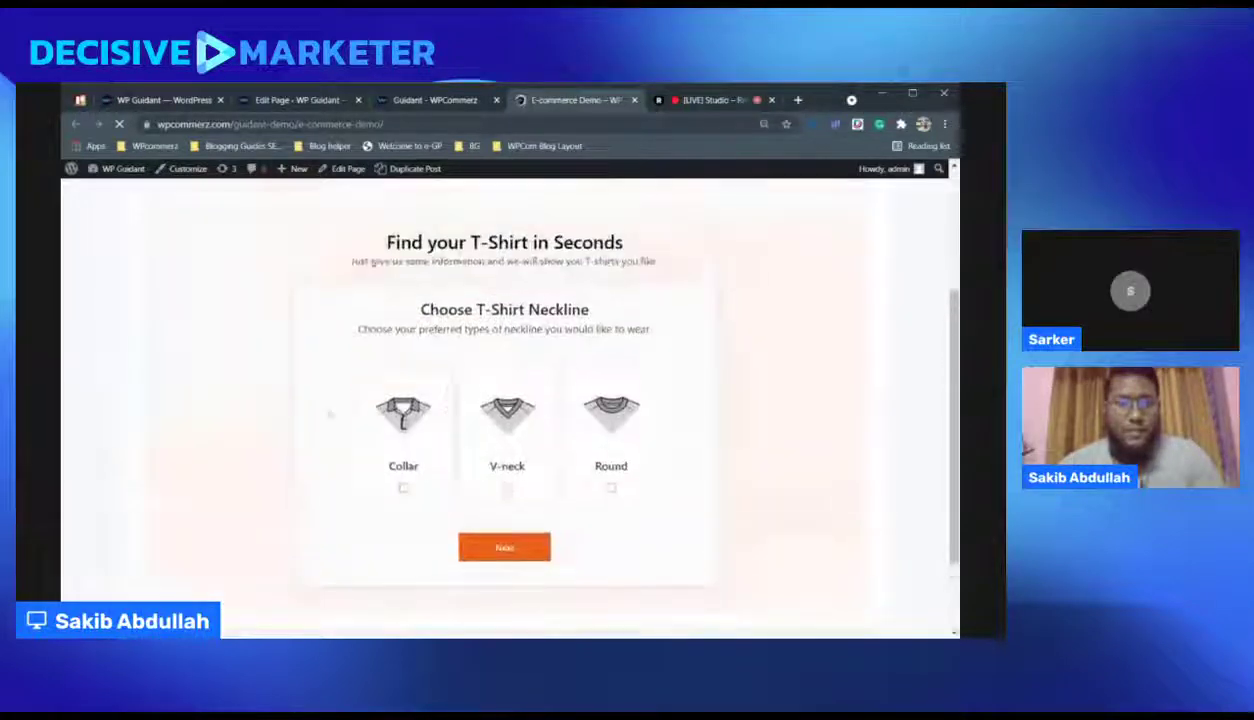
pyautogui.scroll(-1, 446, 391)
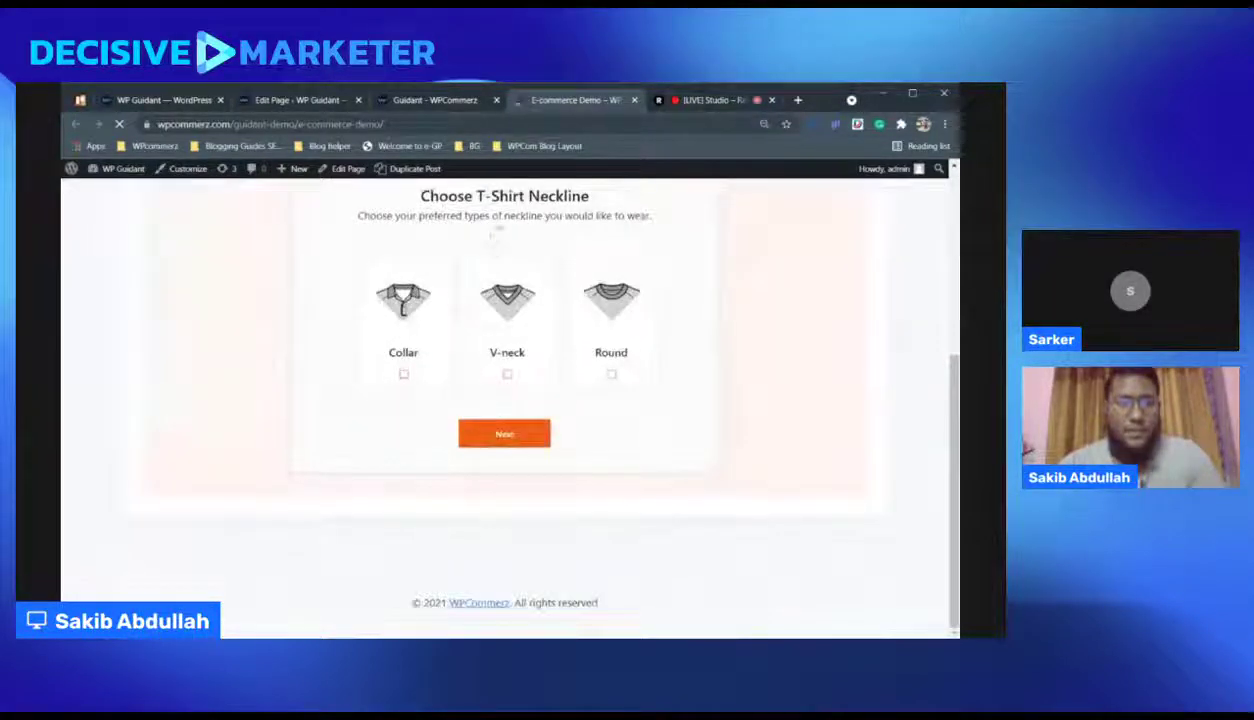
pyautogui.scroll(1, 470, 330)
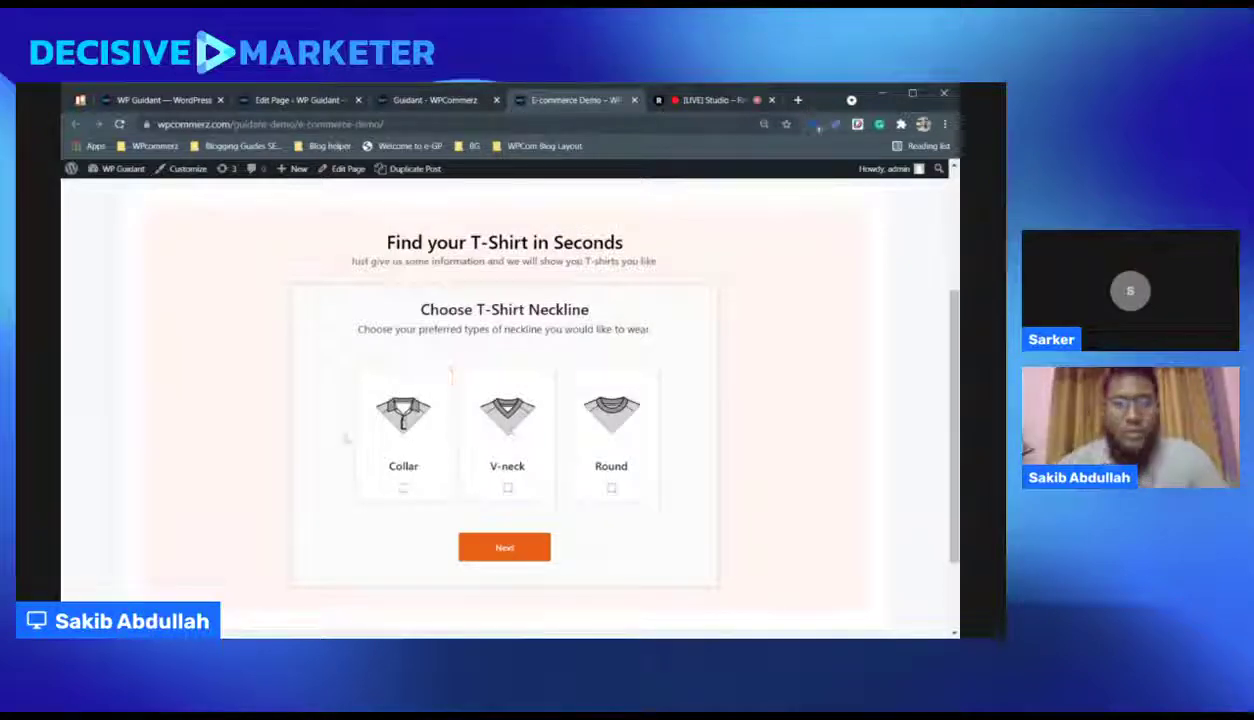
# Step: Try the Collar, Round and V-neck neckline options, leaving only Collar selected
pyautogui.click(436, 450)
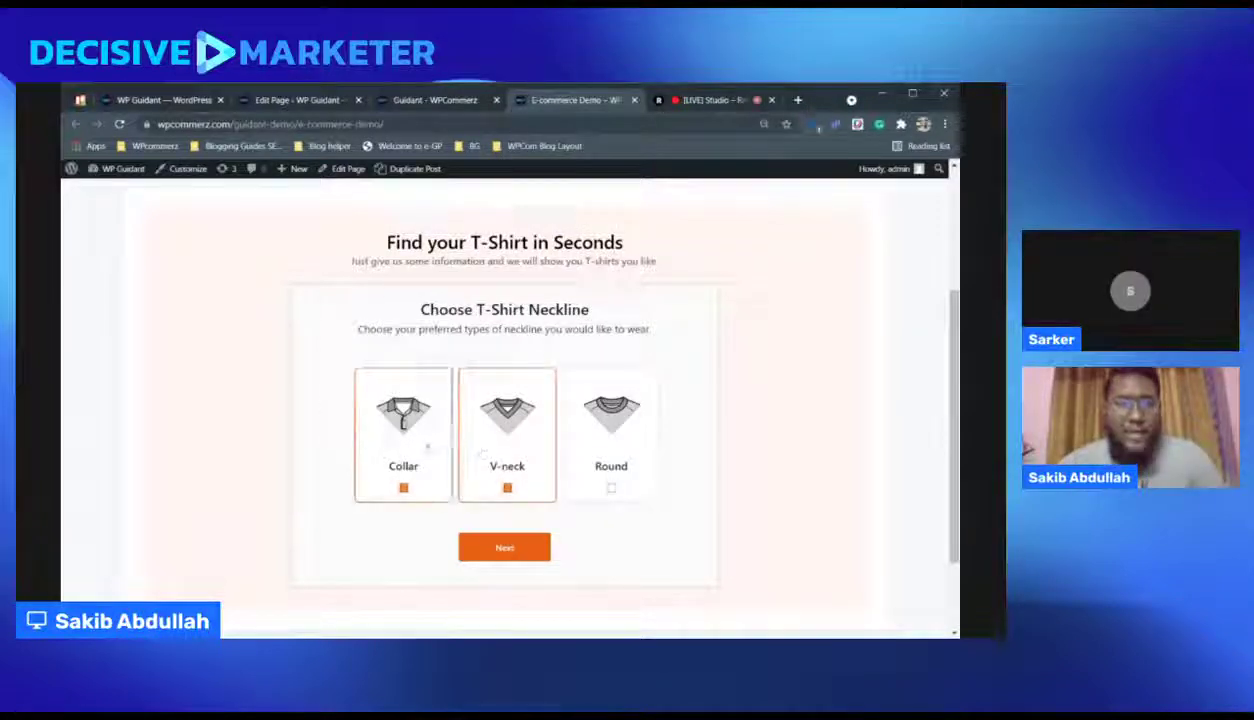
pyautogui.click(646, 450)
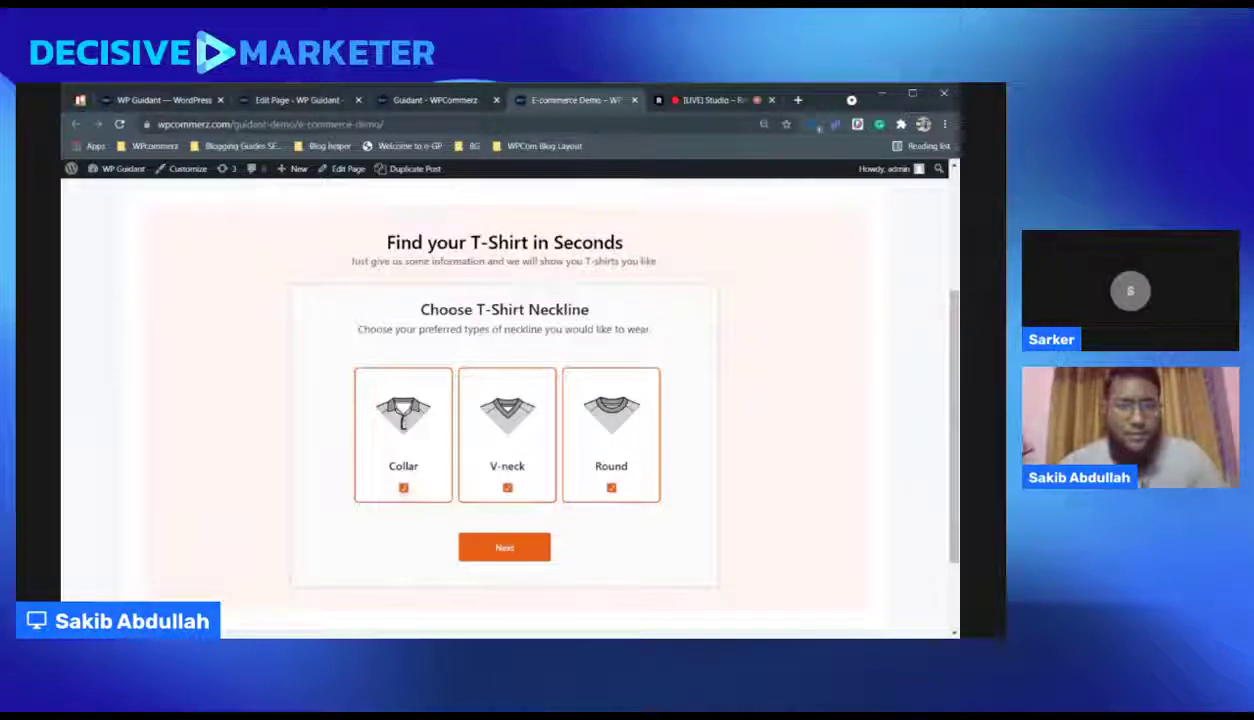
pyautogui.click(597, 458)
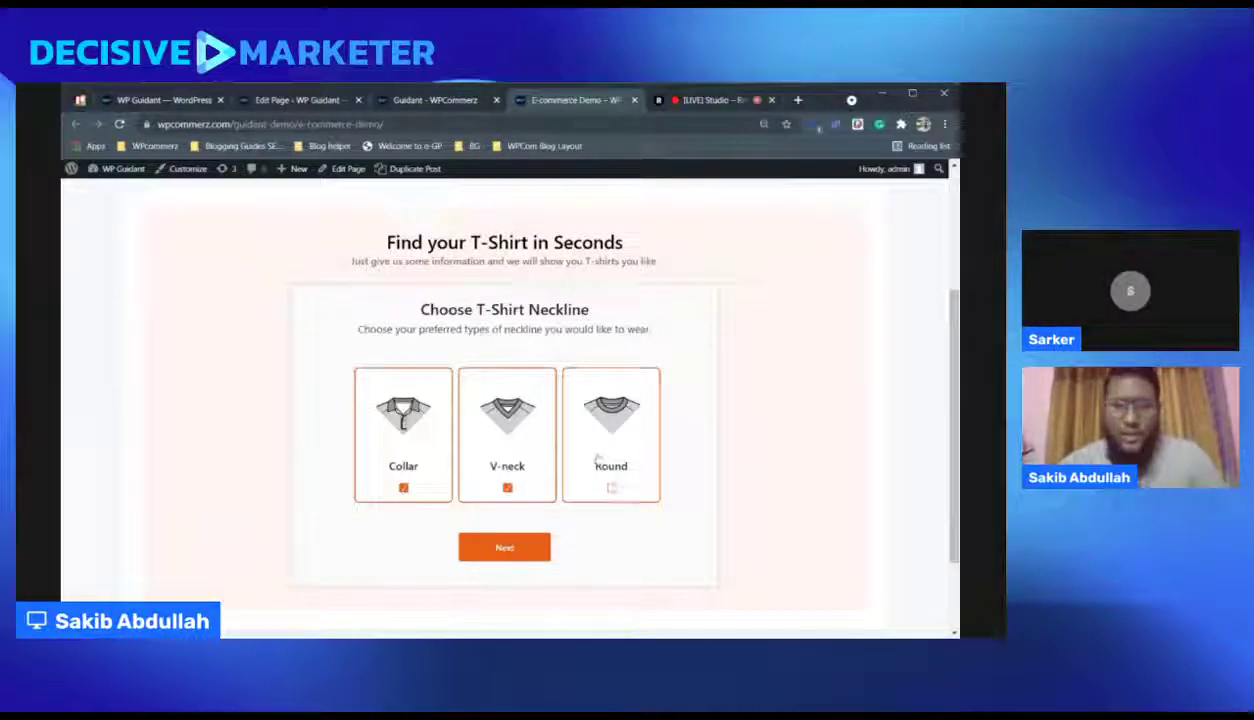
pyautogui.click(490, 450)
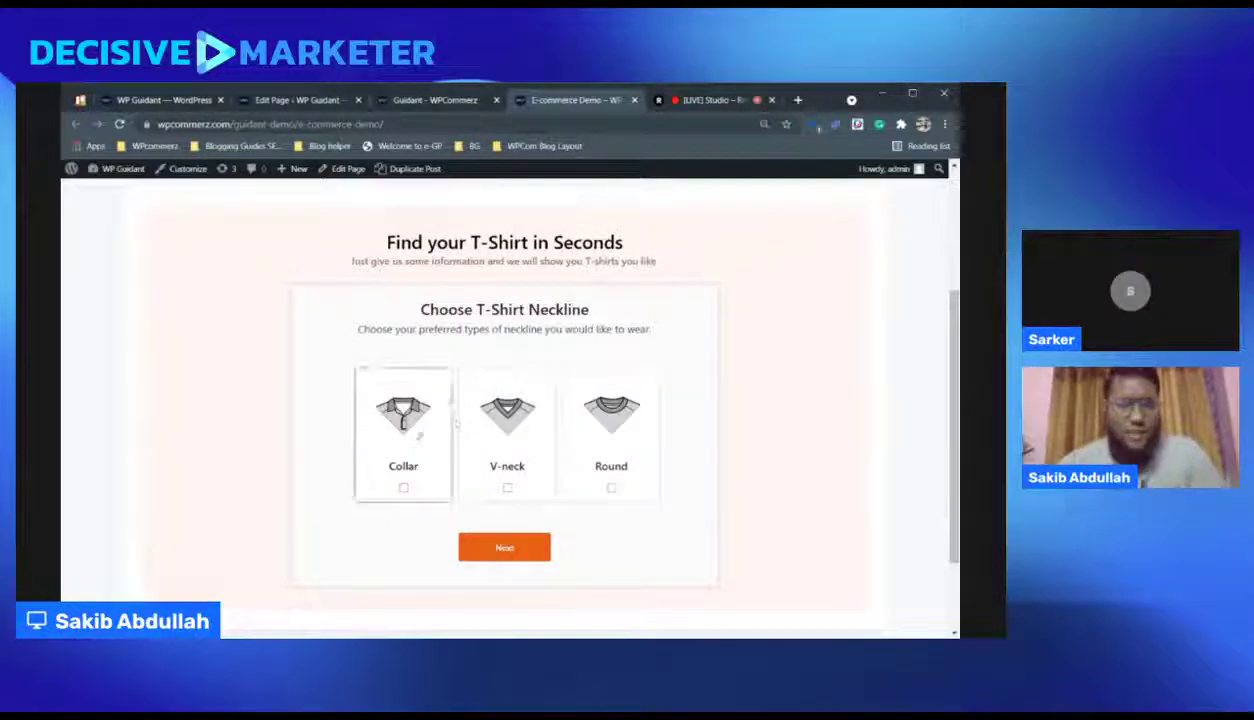
pyautogui.click(368, 476)
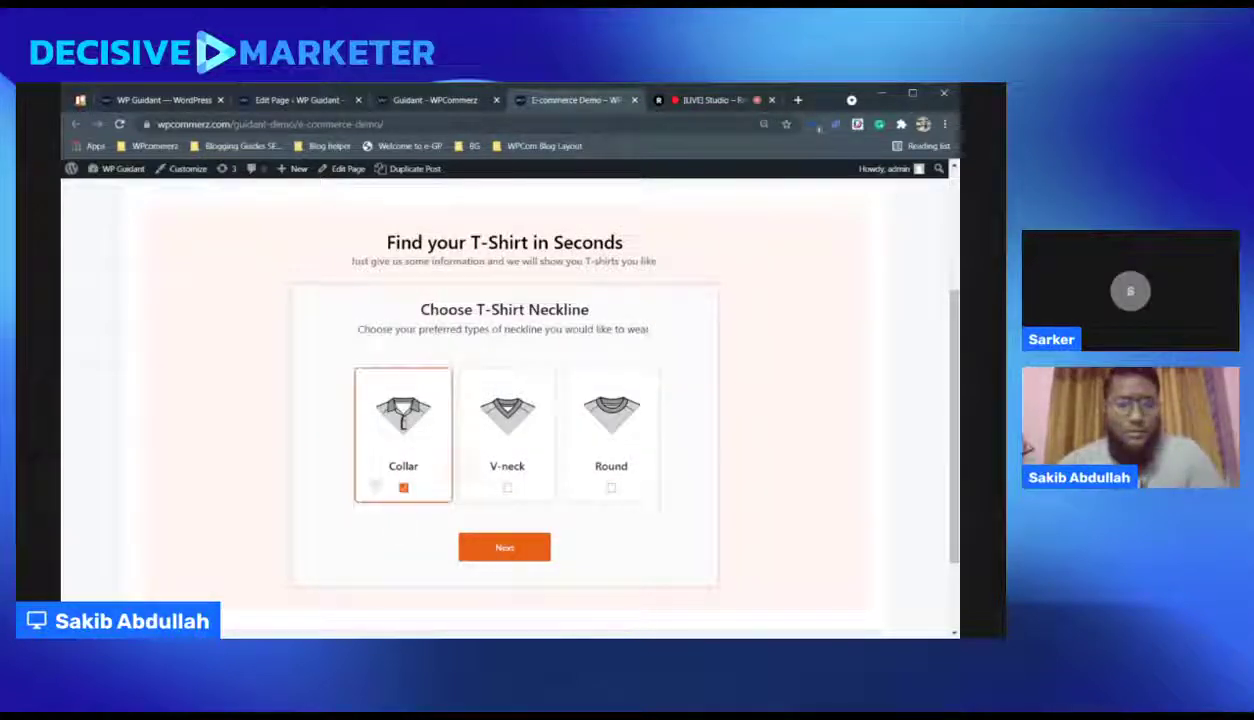
# Step: On the colour step, try White and Yellow but keep only Multi-color selected
pyautogui.click(503, 549)
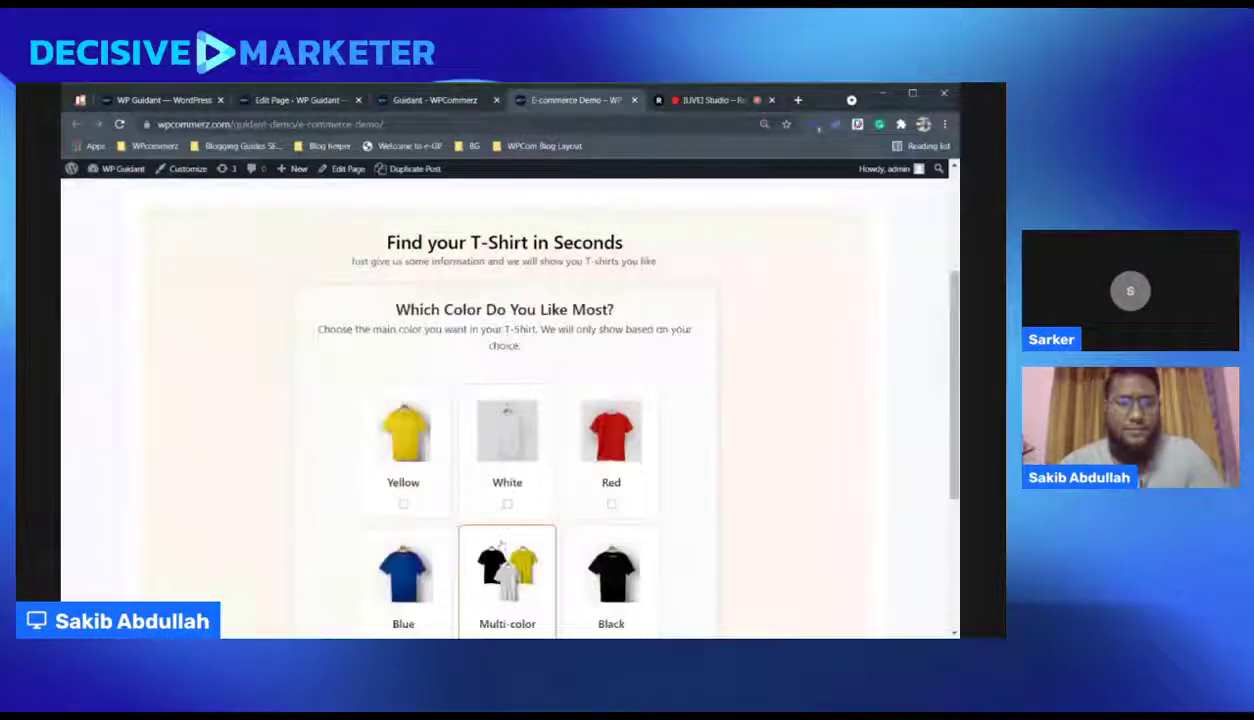
pyautogui.scroll(-2, 541, 490)
pyautogui.scroll(-1, 541, 490)
pyautogui.scroll(1, 610, 462)
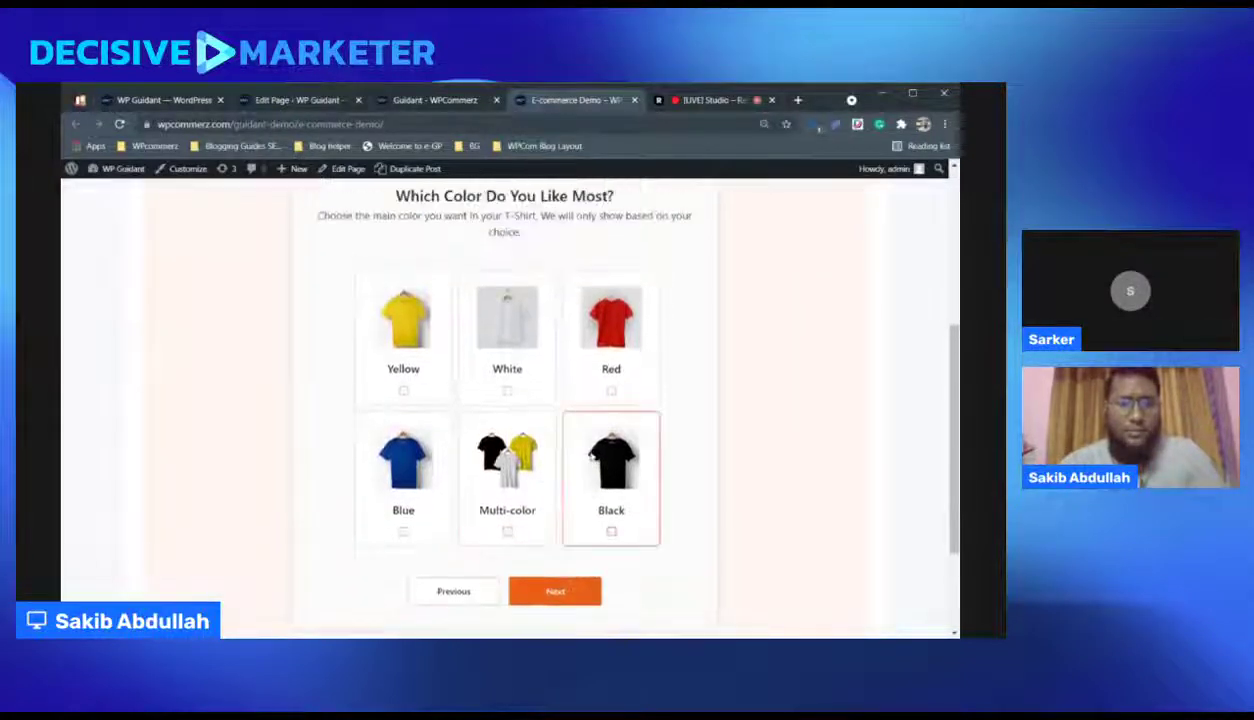
pyautogui.scroll(-2, 461, 430)
pyautogui.scroll(2, 461, 430)
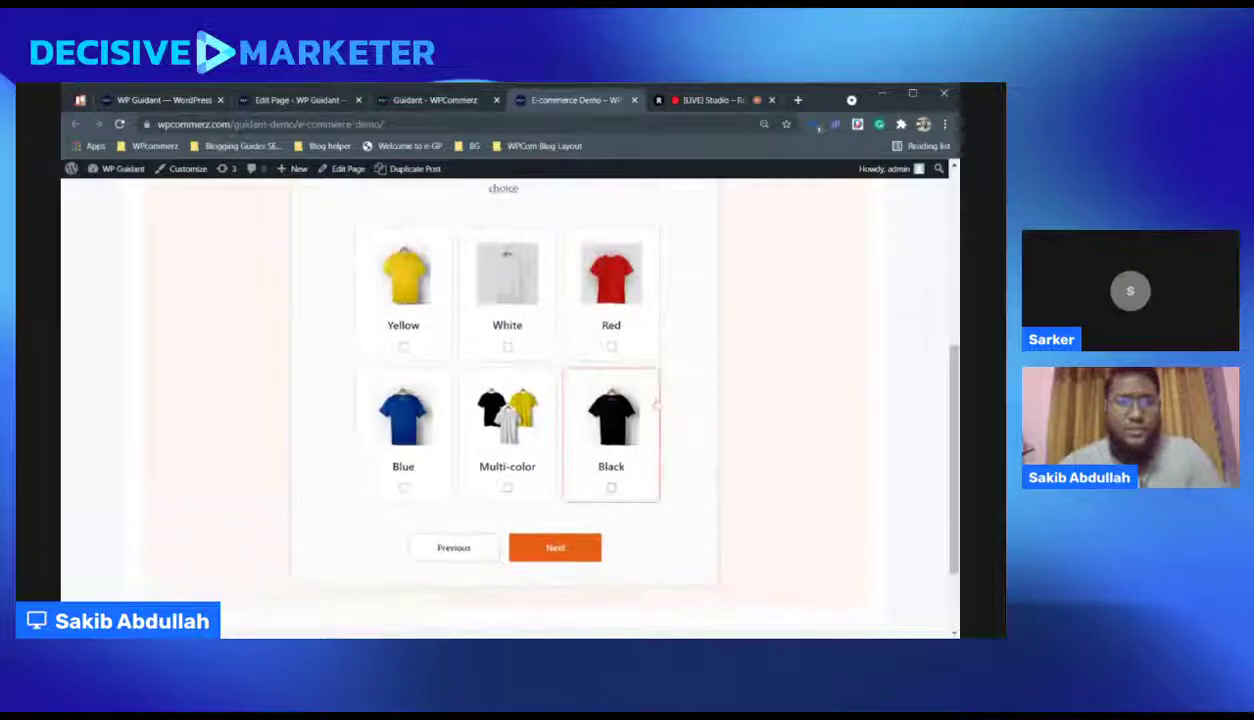
pyautogui.scroll(2, 405, 300)
pyautogui.scroll(2, 482, 350)
pyautogui.scroll(-4, 482, 350)
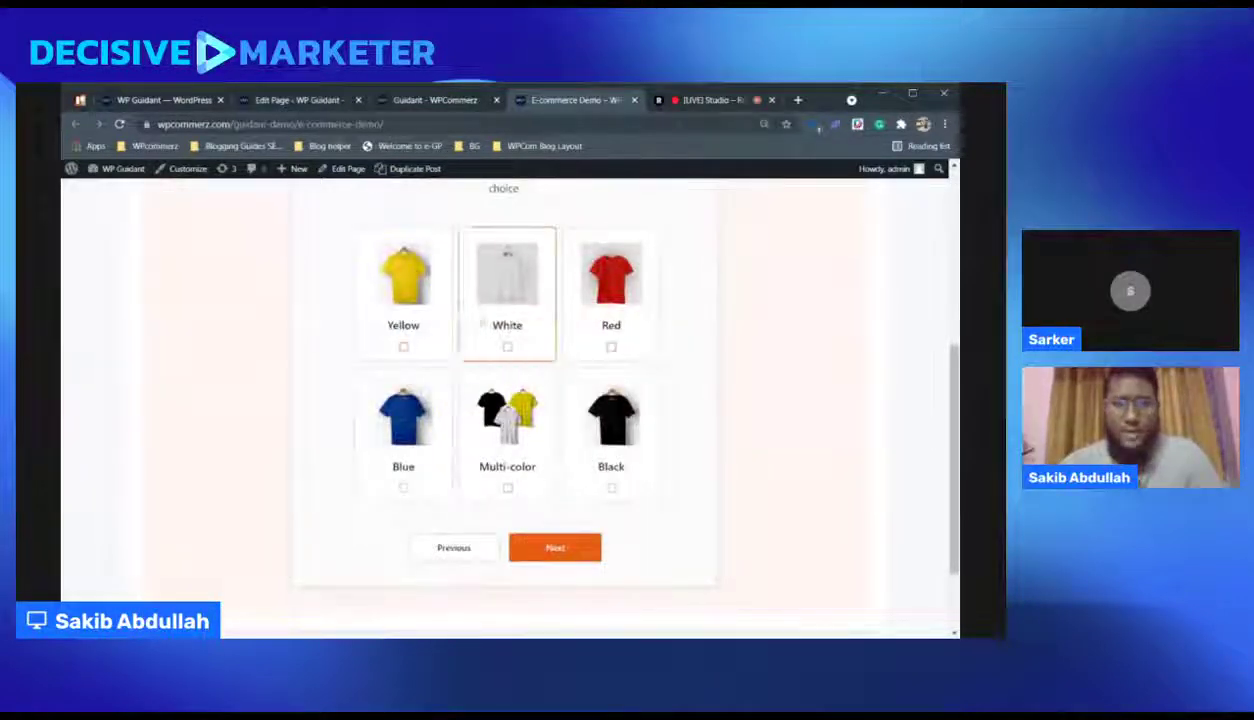
pyautogui.click(492, 430)
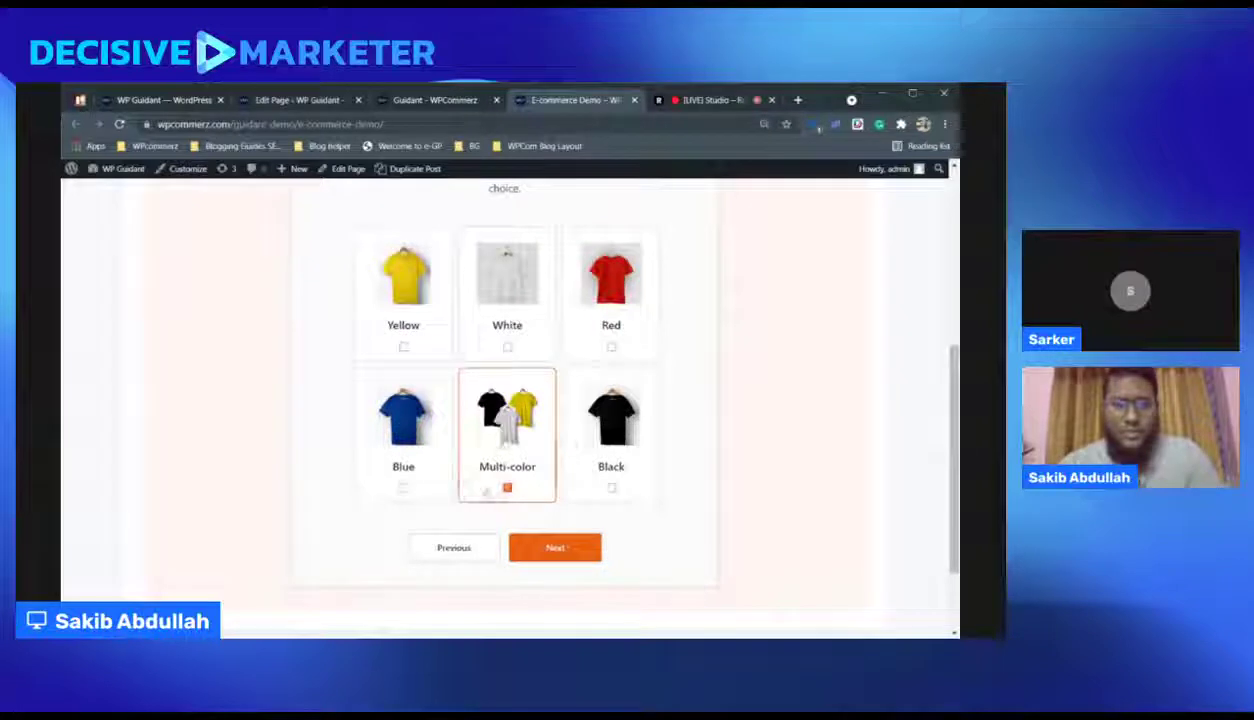
pyautogui.click(507, 295)
pyautogui.click(403, 295)
pyautogui.click(510, 300)
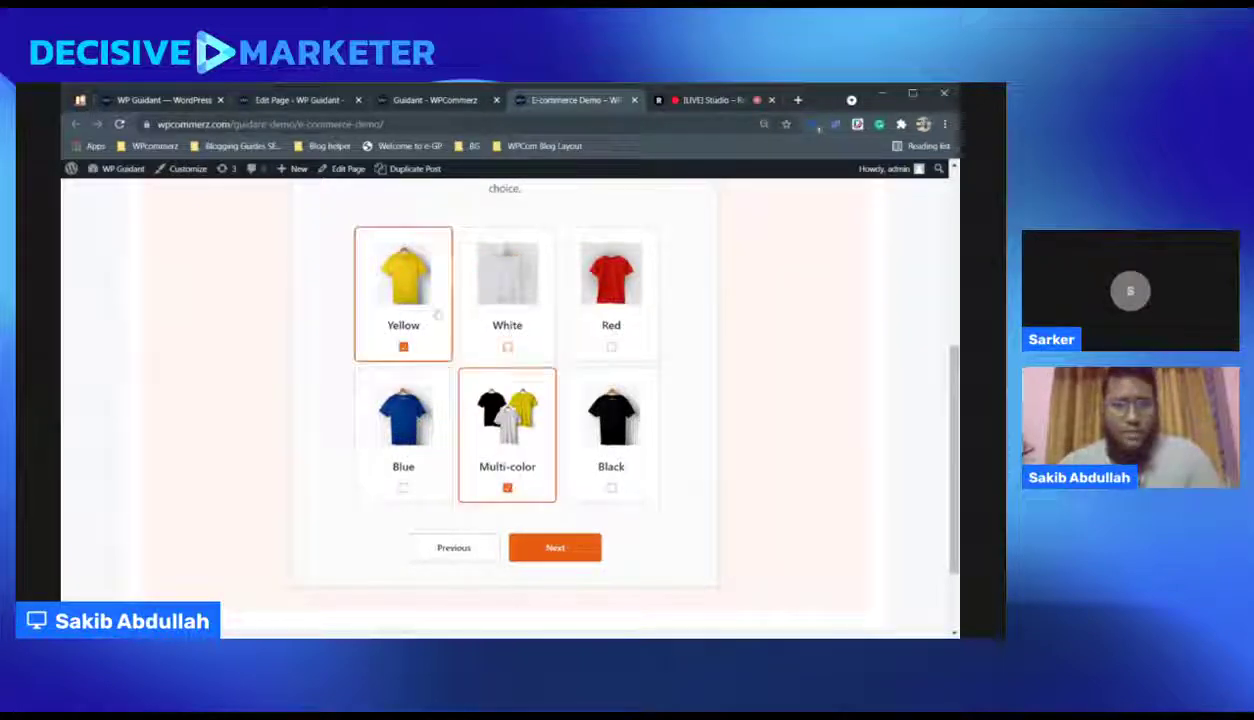
pyautogui.click(403, 295)
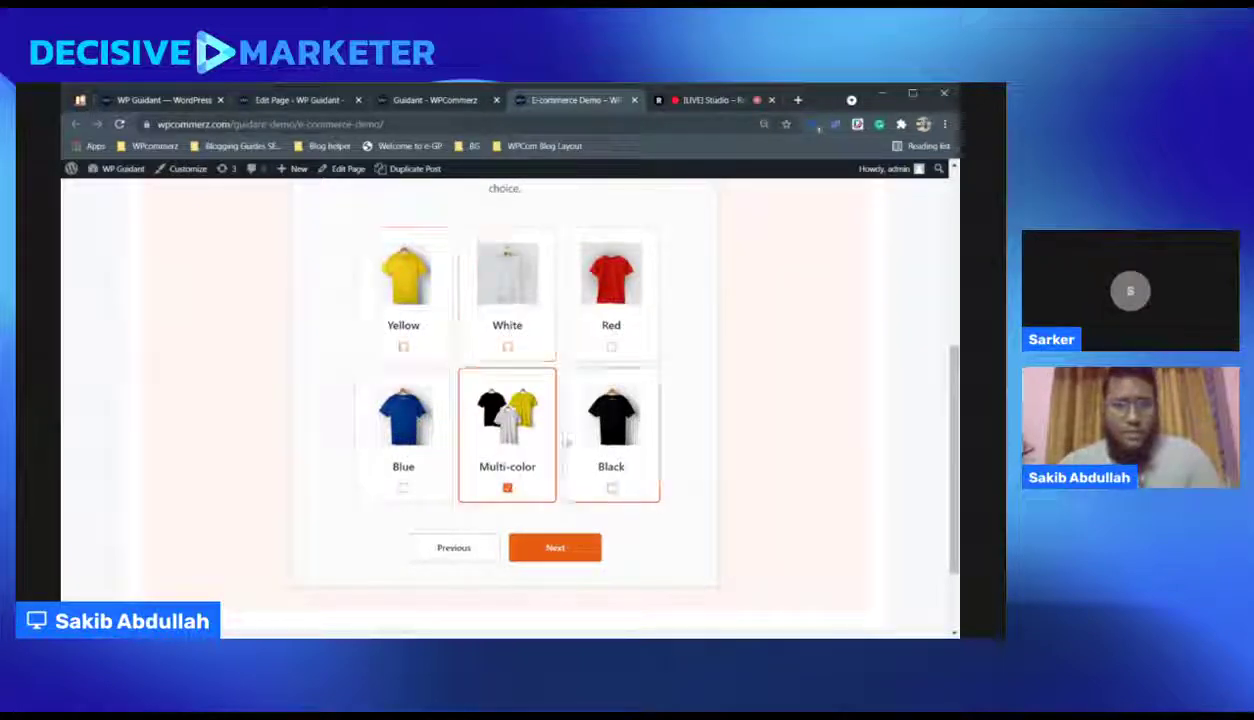
# Step: Move to the price step and narrow the price range to 70–130
pyautogui.click(555, 548)
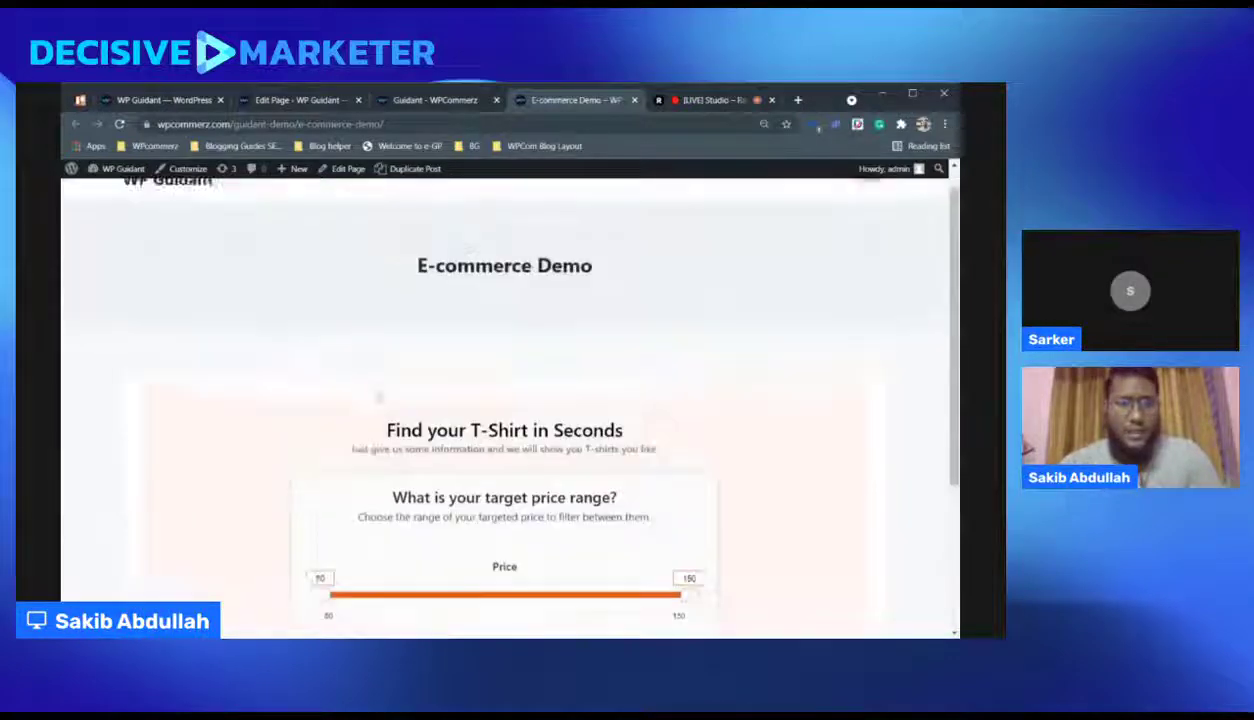
pyautogui.scroll(-2, 385, 398)
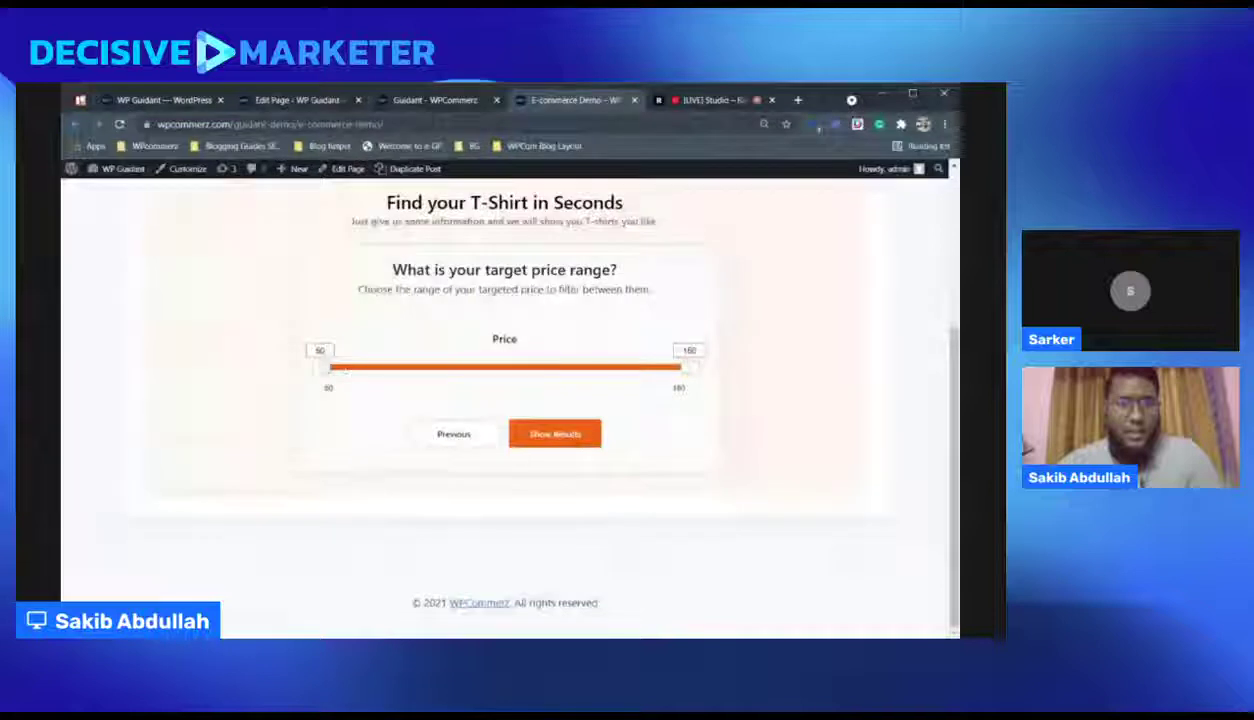
pyautogui.moveTo(337, 368); pyautogui.dragTo(393, 370)
pyautogui.moveTo(690, 369); pyautogui.dragTo(616, 371)
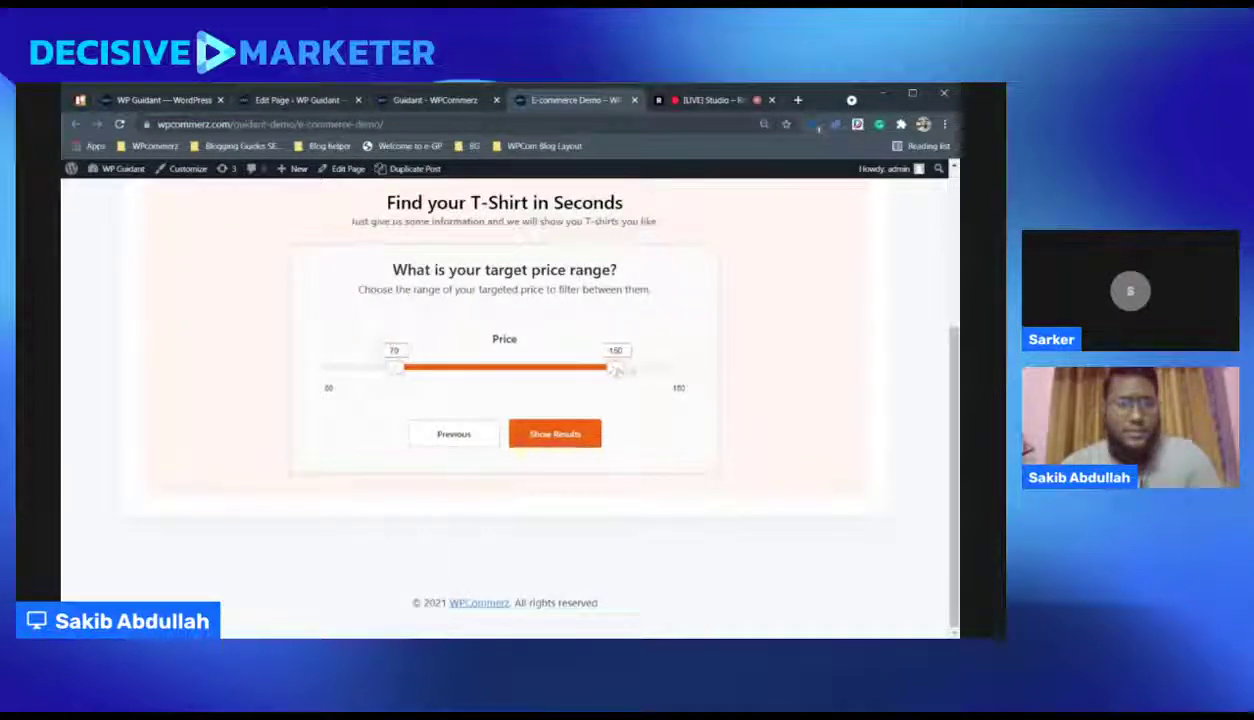
pyautogui.scroll(2, 616, 371)
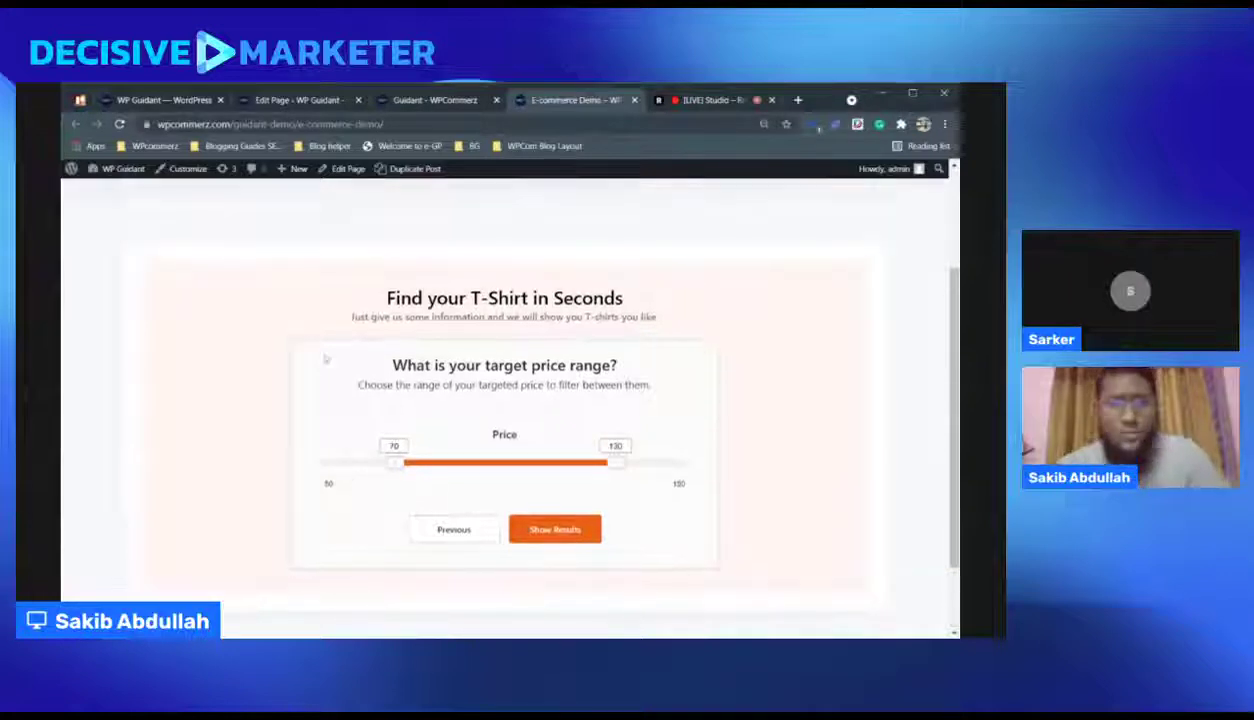
pyautogui.scroll(-2, 519, 492)
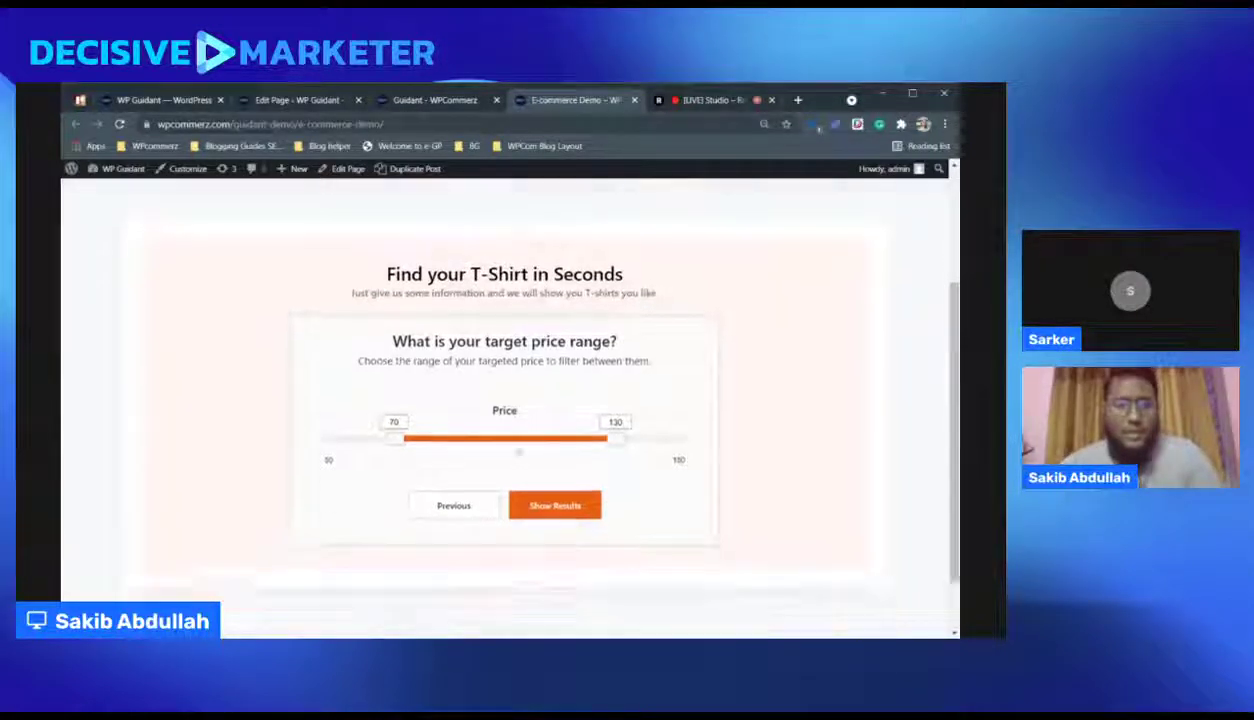
# Step: Request results, then rerun the guide choosing V-neck and Multi-color
pyautogui.click(576, 436)
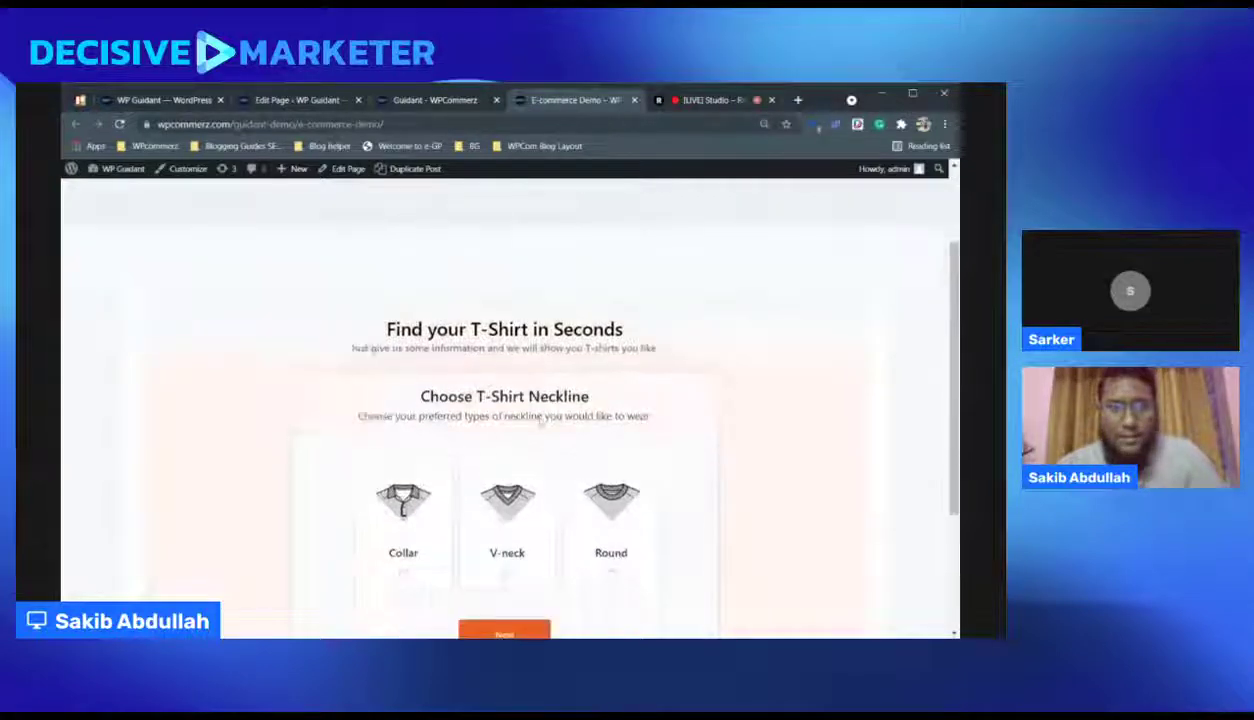
pyautogui.scroll(-3, 540, 423)
pyautogui.click(515, 360)
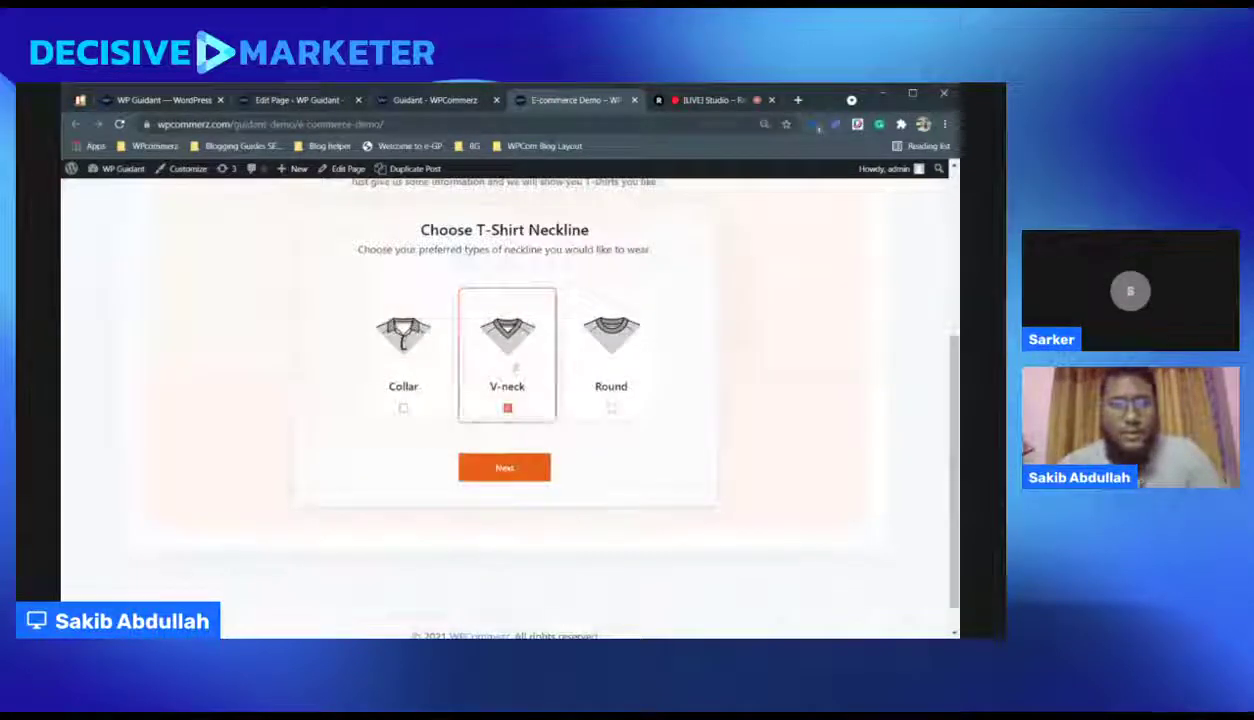
pyautogui.click(504, 468)
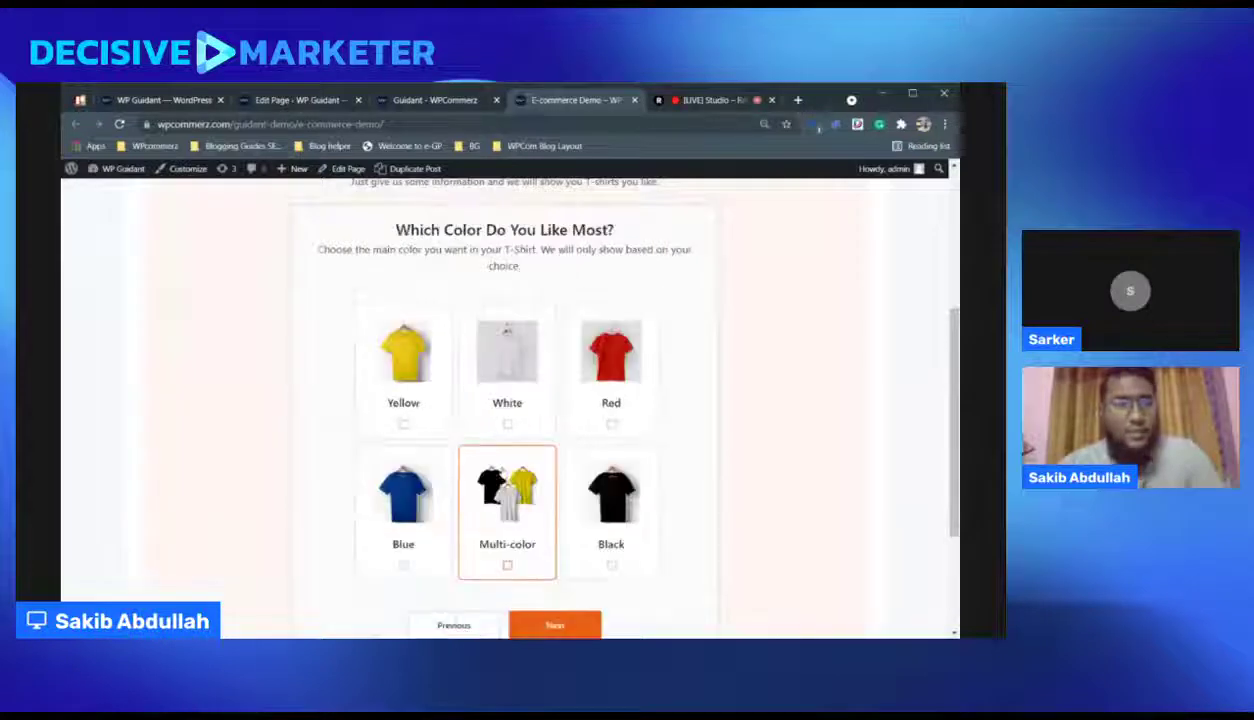
pyautogui.click(507, 565)
pyautogui.scroll(-3, 722, 404)
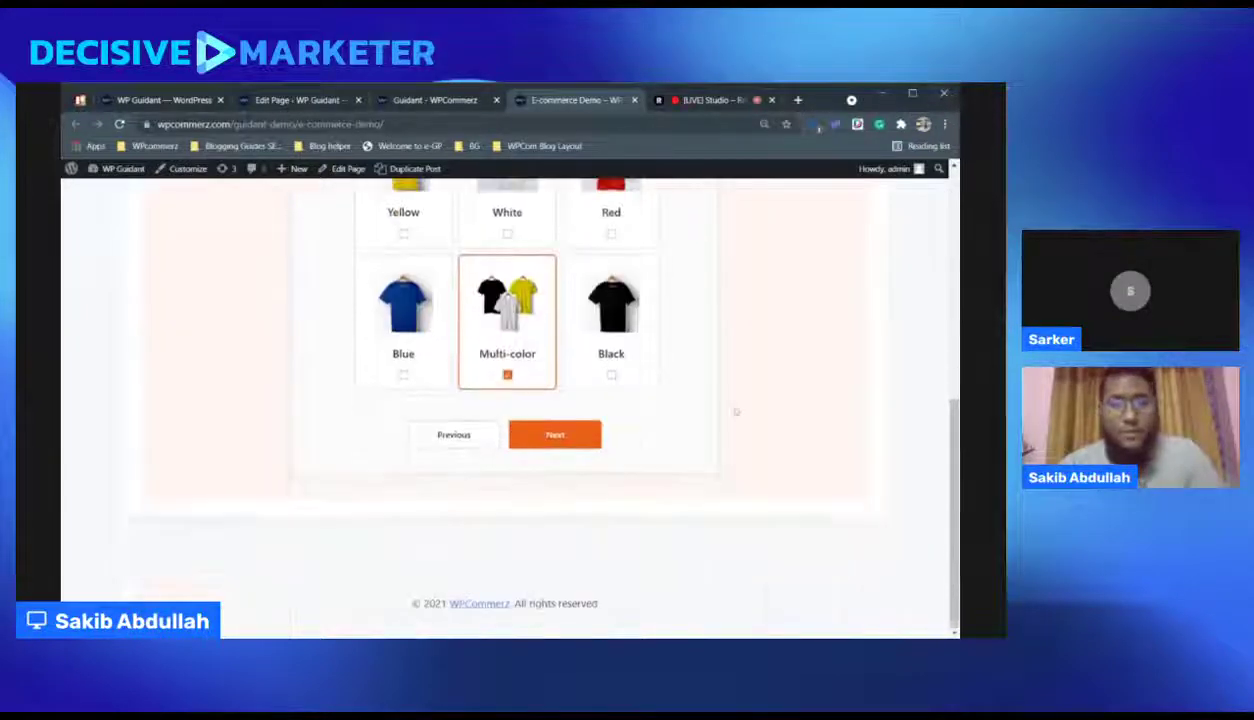
pyautogui.click(574, 446)
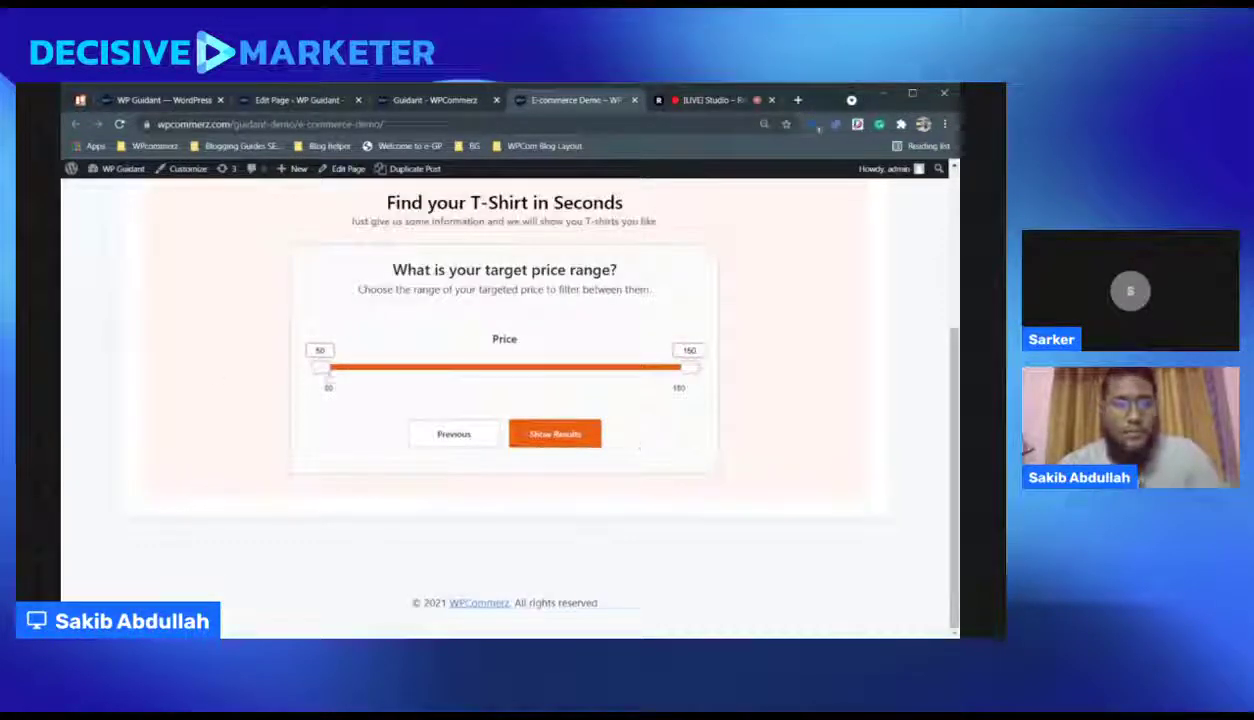
# Step: Narrow the price range to start at 70 with a lower maximum and show results
pyautogui.moveTo(320, 368); pyautogui.dragTo(394, 368)
pyautogui.moveTo(690, 370); pyautogui.dragTo(614, 369)
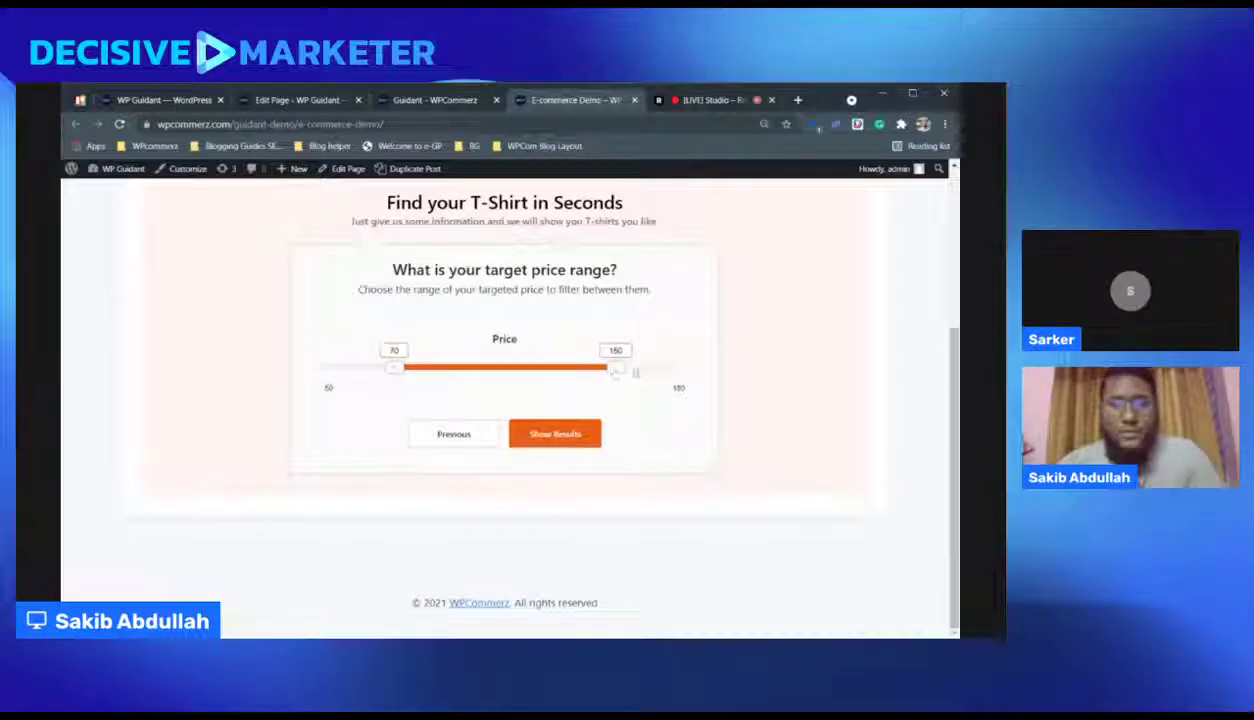
pyautogui.click(555, 436)
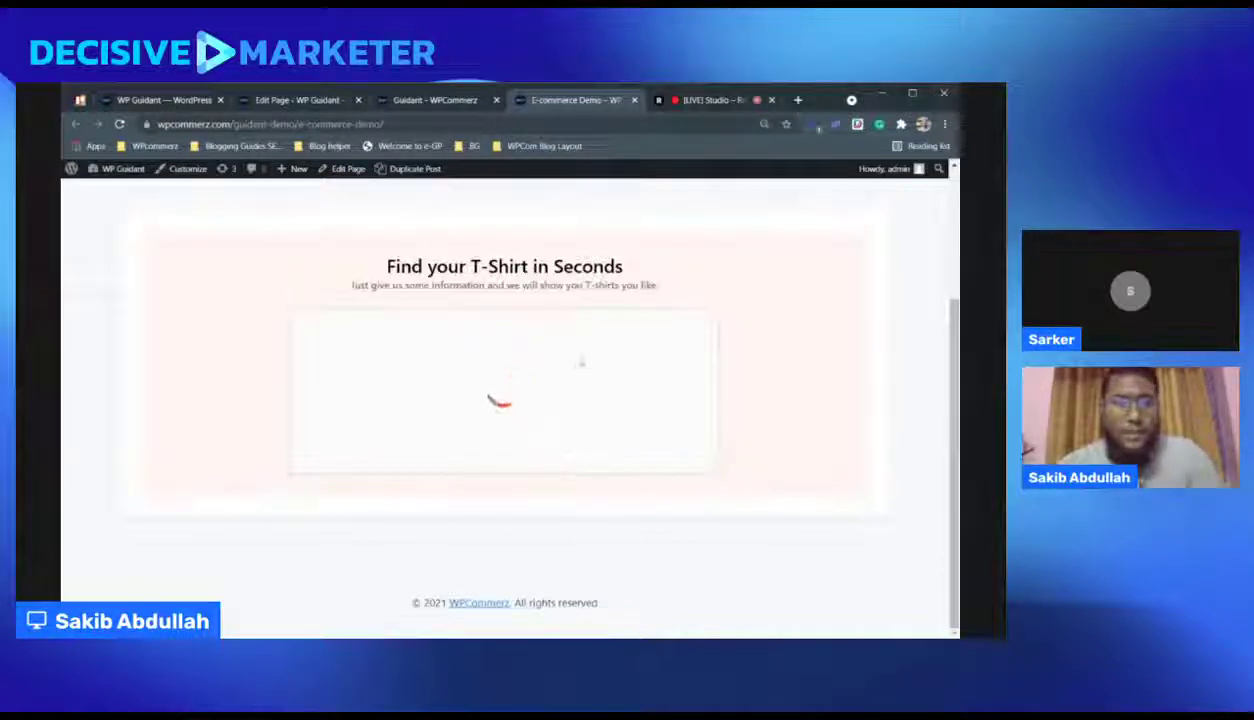
pyautogui.scroll(-5, 586, 358)
pyautogui.scroll(4, 586, 358)
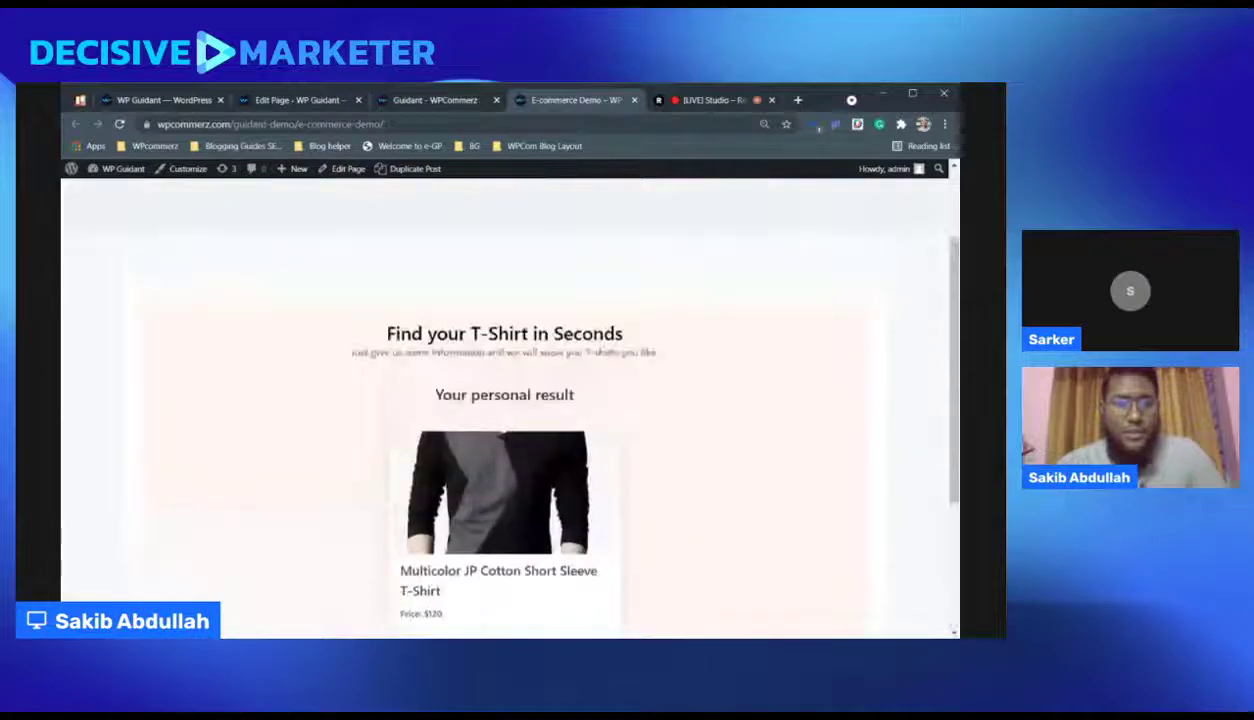
pyautogui.scroll(-4, 520, 358)
pyautogui.scroll(2, 507, 363)
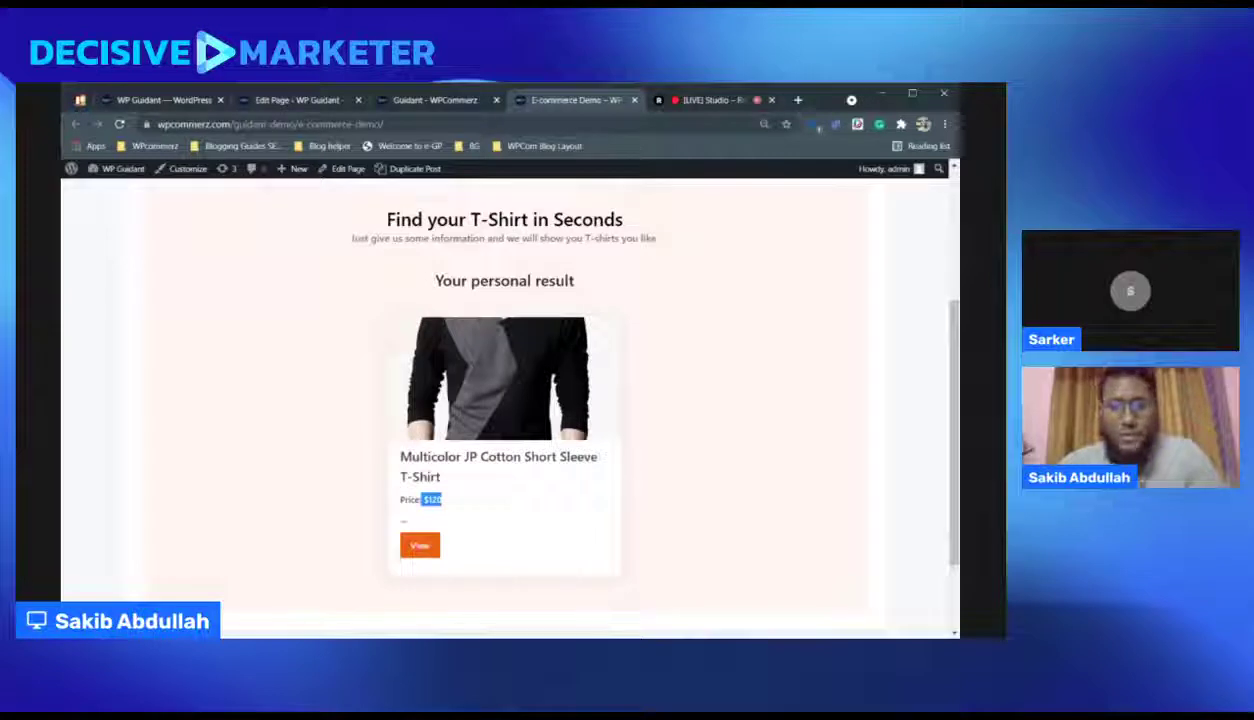
# Step: Review the $120 Multicolor JP Cotton Short Sleeve T-Shirt result
pyautogui.click(470, 463)
pyautogui.scroll(-2, 473, 420)
pyautogui.scroll(3, 495, 418)
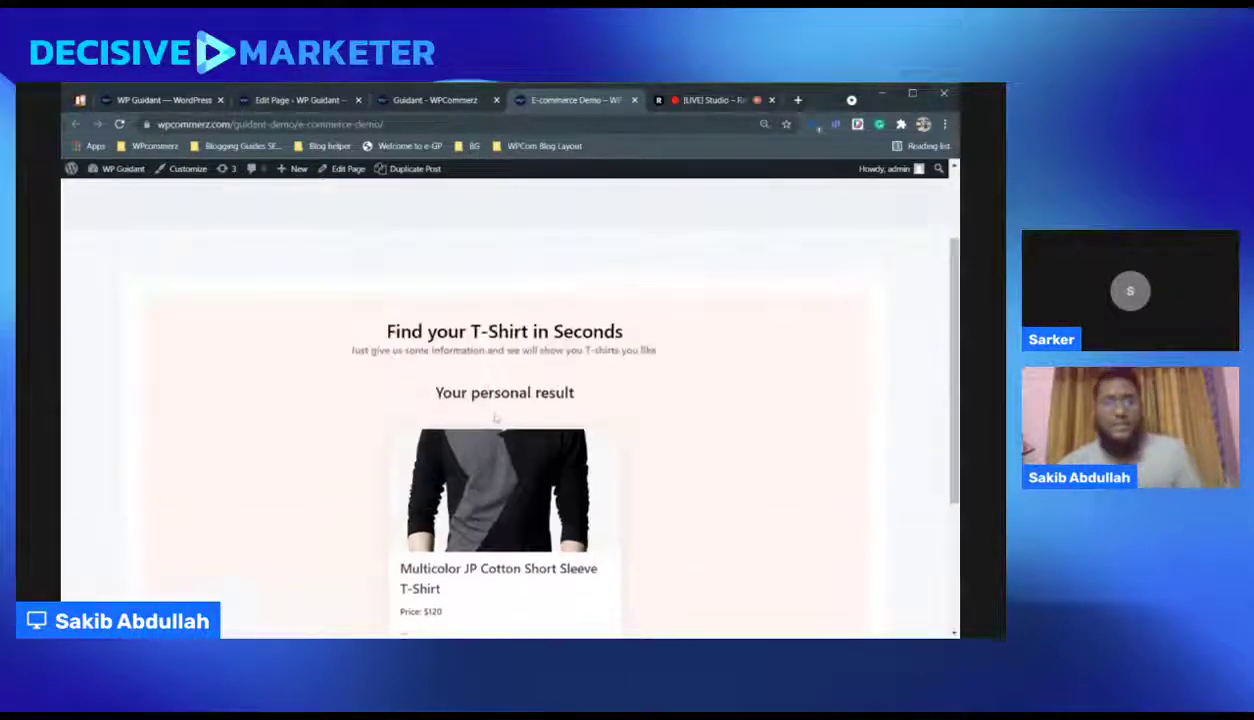
pyautogui.scroll(-2, 495, 418)
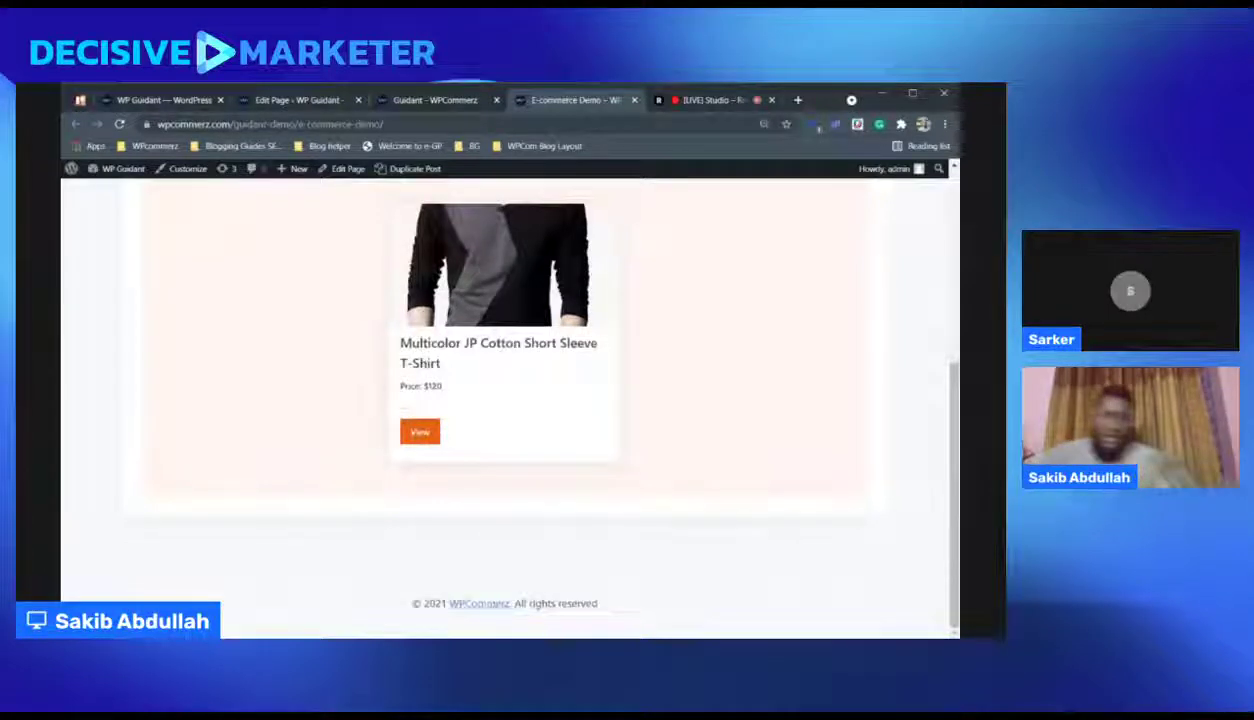
pyautogui.scroll(1, 497, 409)
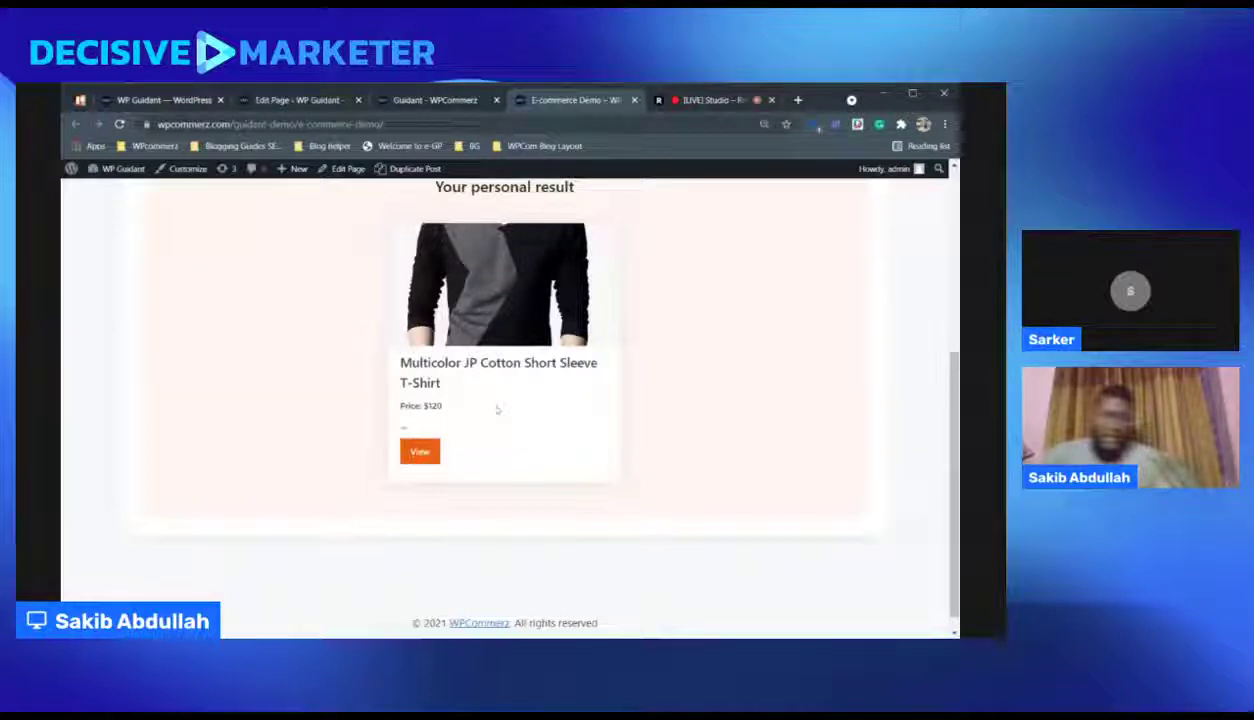
pyautogui.scroll(1, 497, 409)
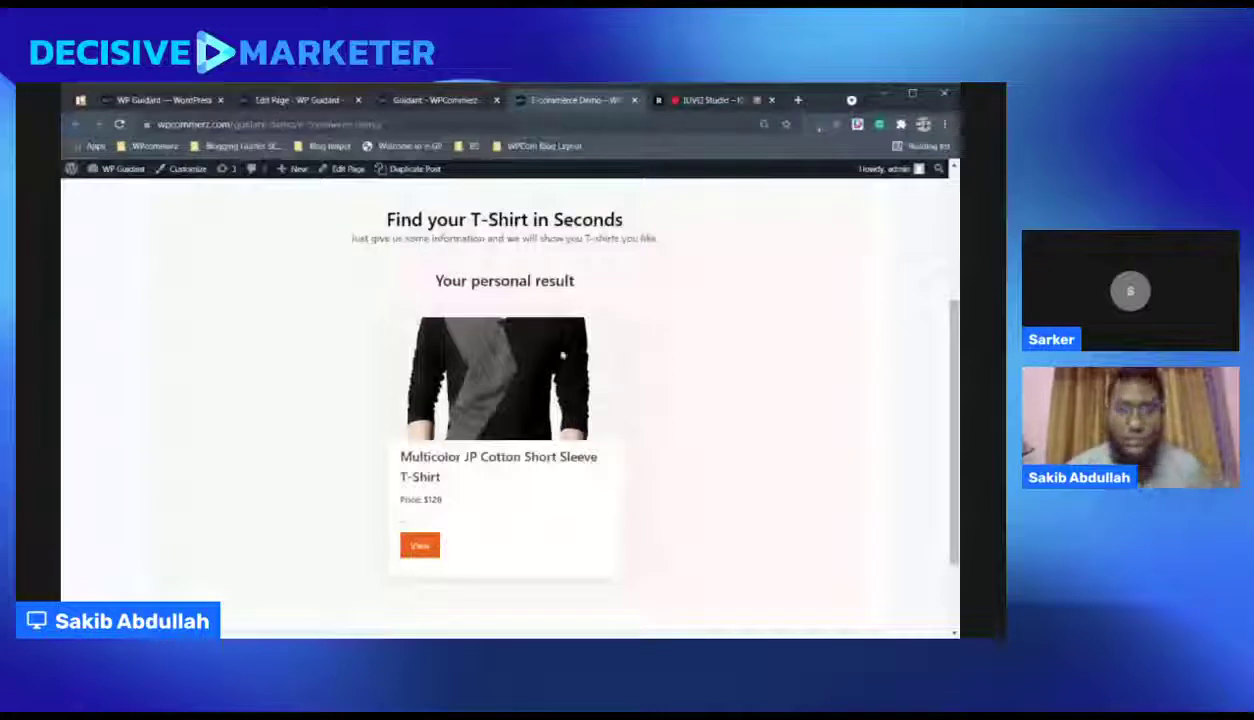
pyautogui.scroll(-2, 565, 360)
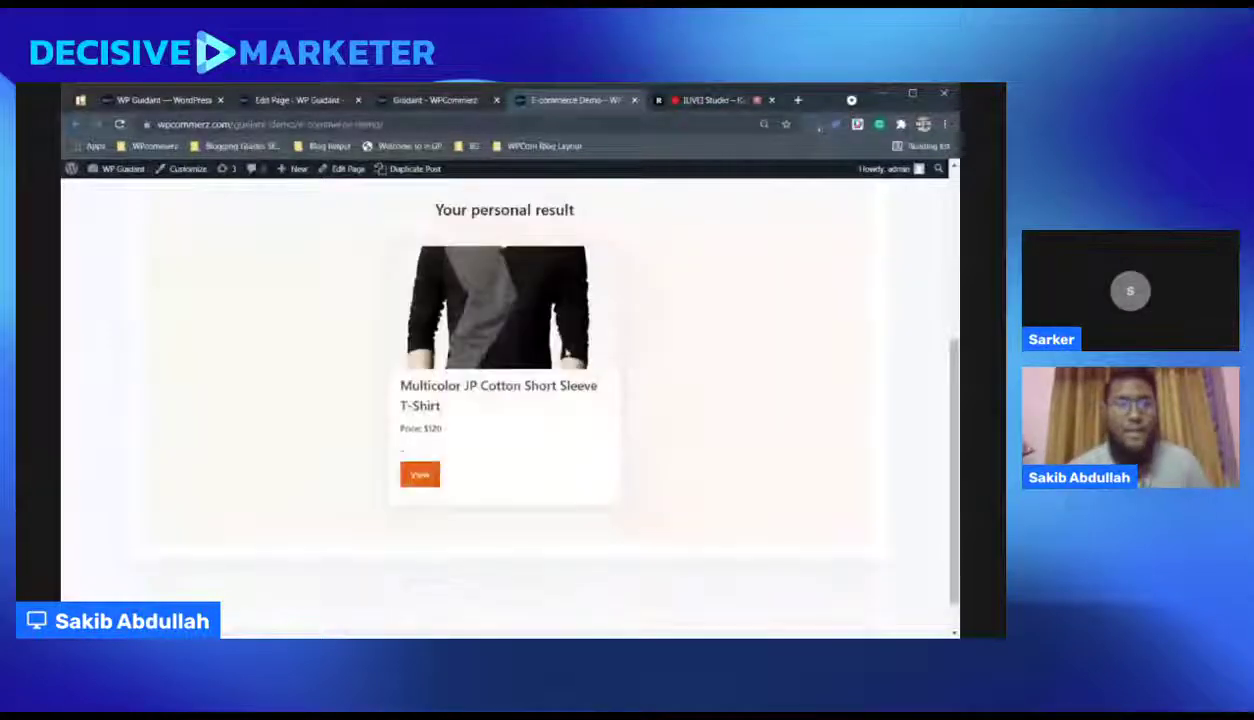
pyautogui.scroll(2, 567, 332)
pyautogui.scroll(1, 567, 331)
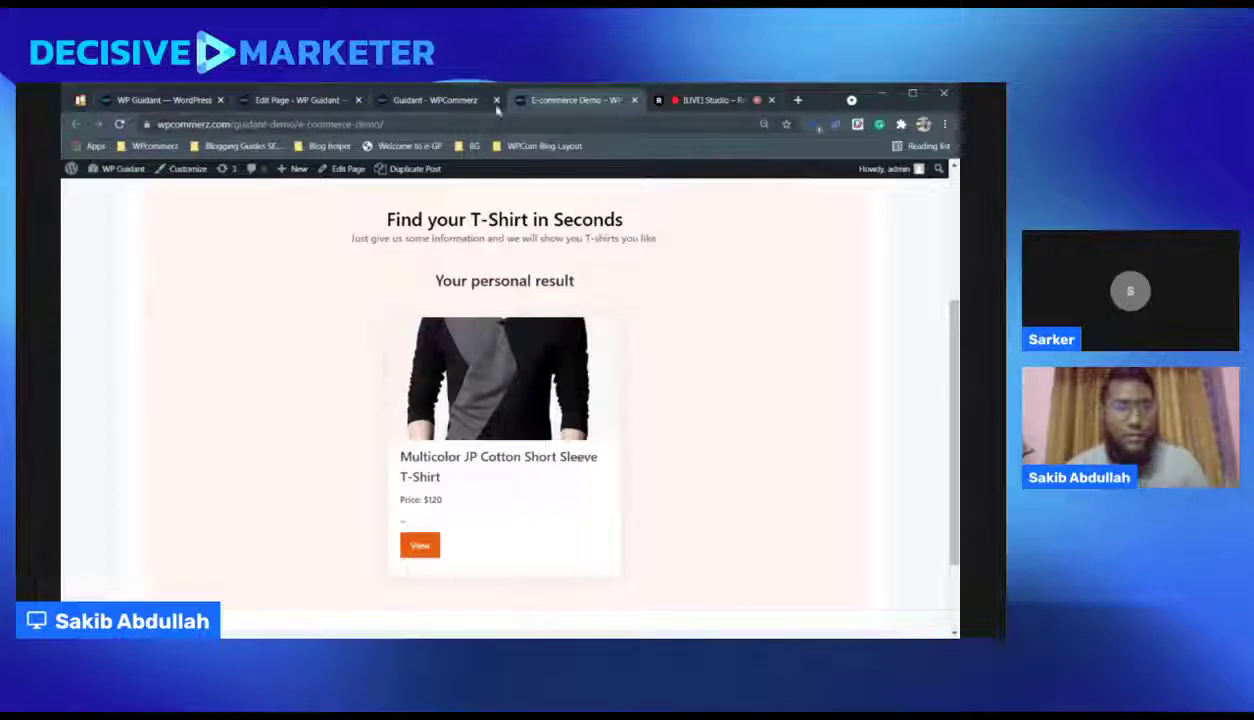
# Step: Close the E-commerce demo and open the Real Estate demo from the Demos menu
pyautogui.click(634, 100)
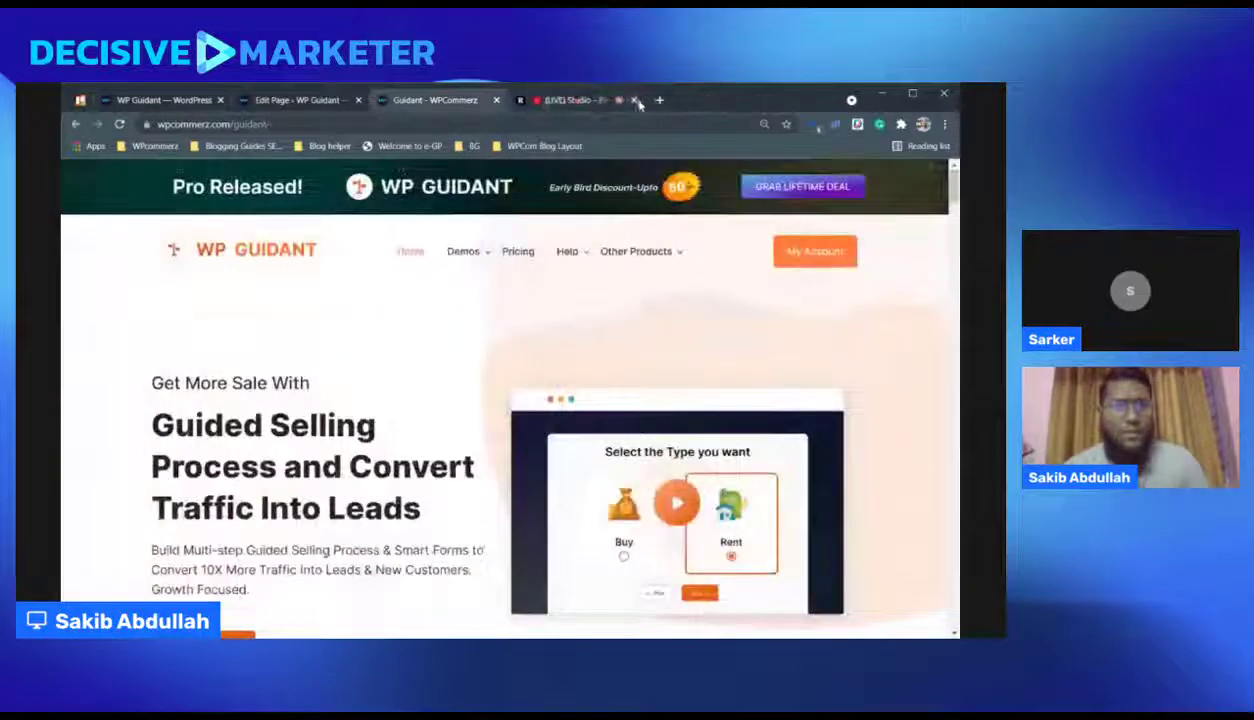
pyautogui.moveTo(468, 250)
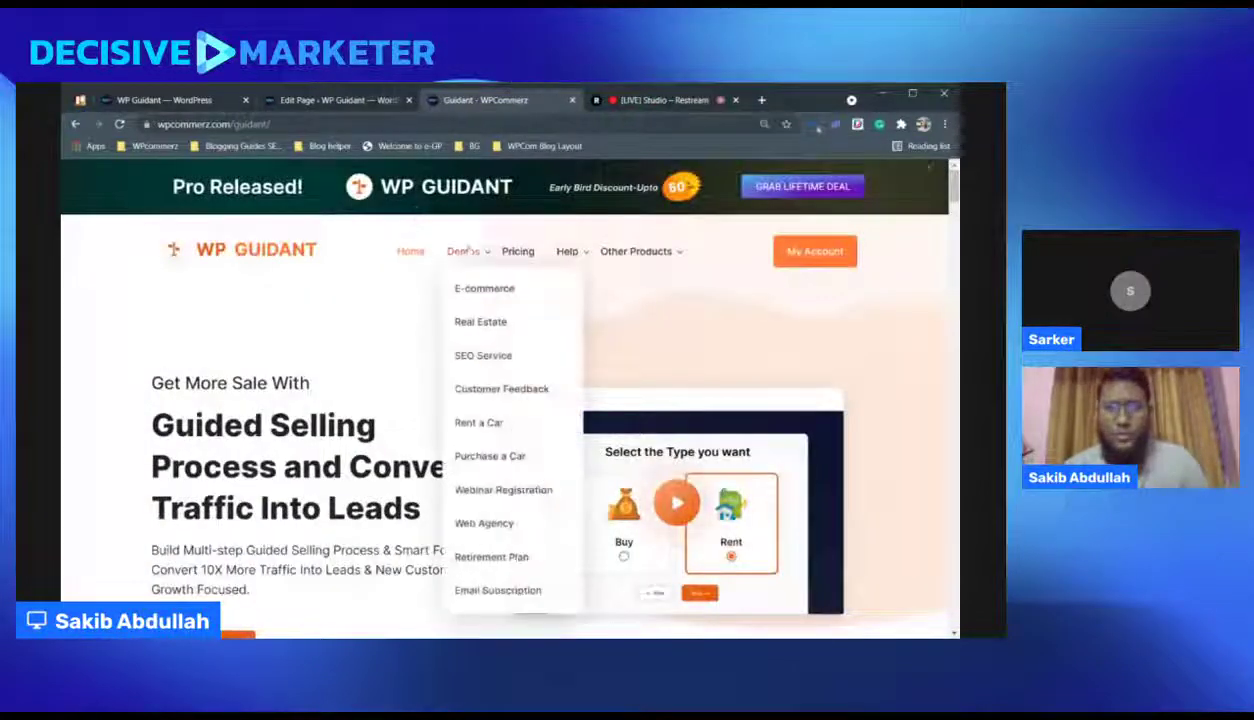
pyautogui.keyDown('ctrl'); pyautogui.click(481, 322); pyautogui.keyUp('ctrl')
pyautogui.click(560, 100)
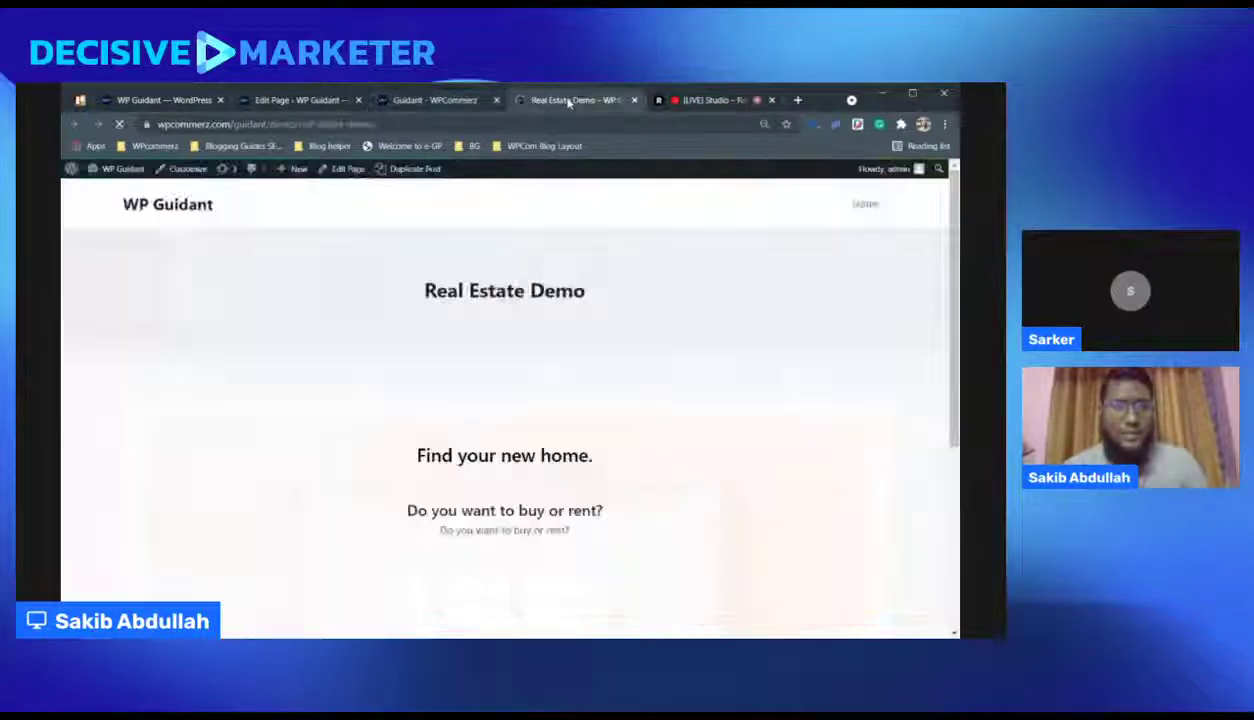
pyautogui.scroll(-3, 572, 259)
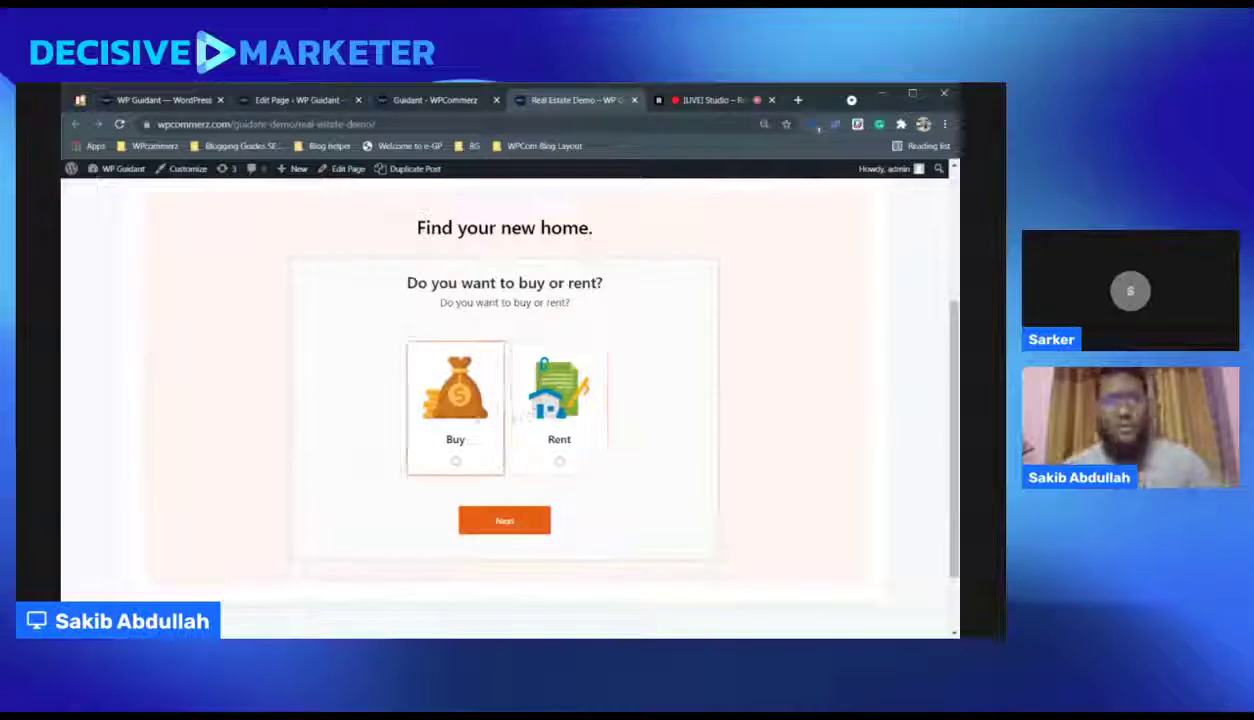
# Step: Answer Buy for buy-or-rent and House for the property type
pyautogui.click(453, 418)
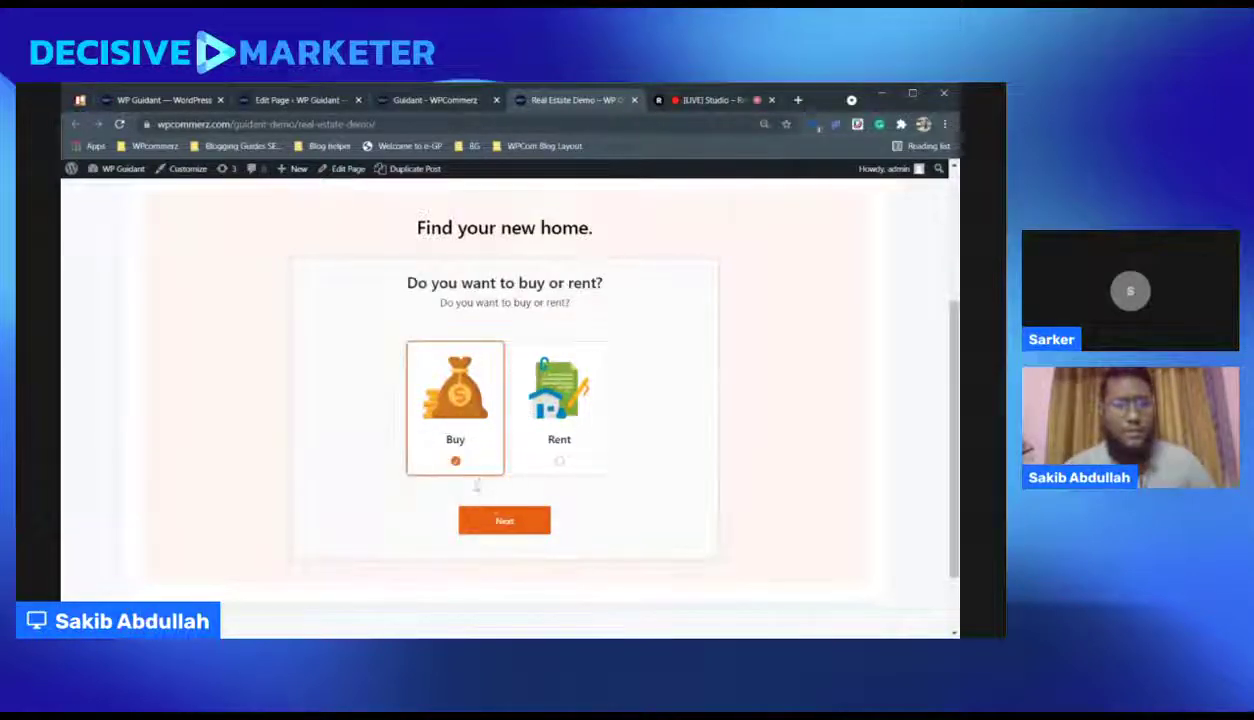
pyautogui.click(505, 524)
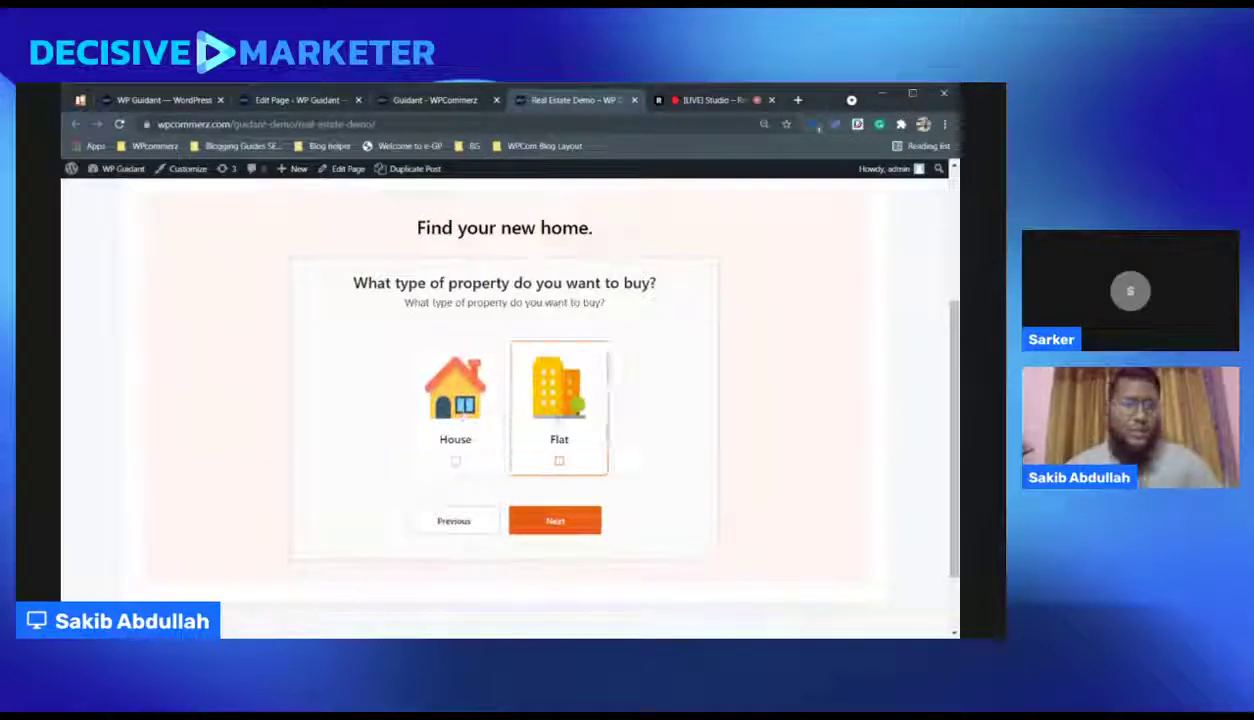
pyautogui.click(452, 450)
pyautogui.click(558, 514)
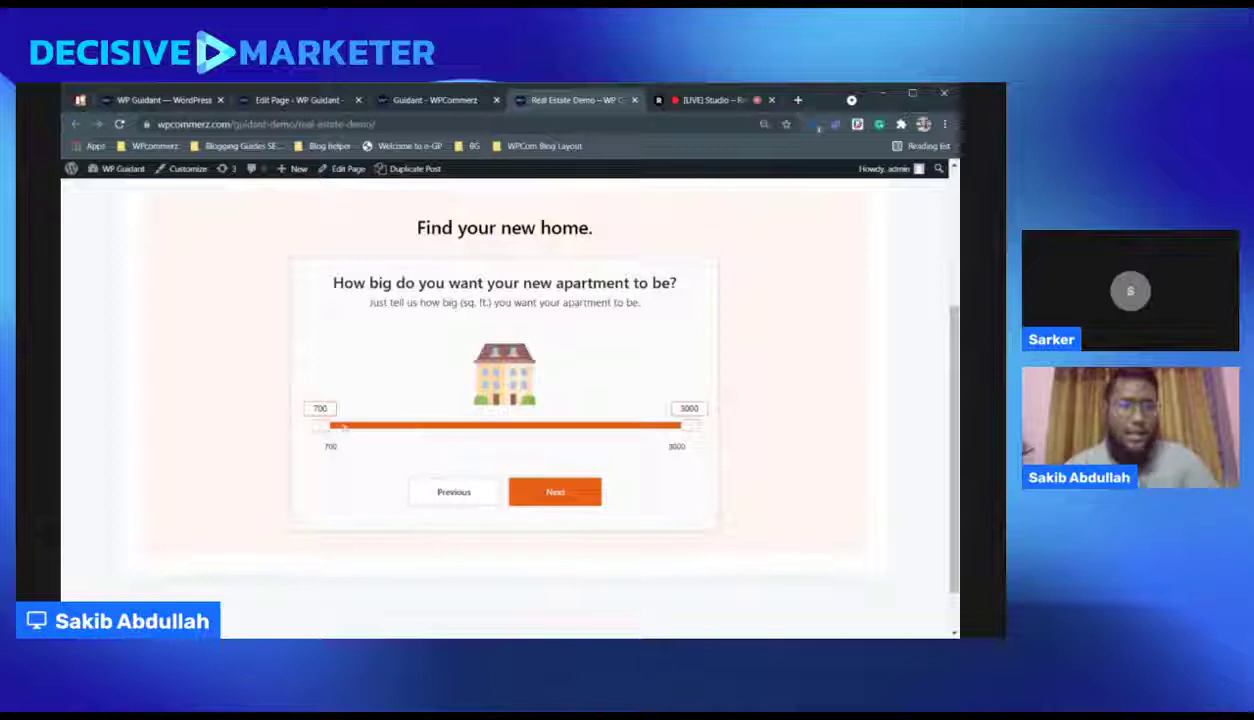
# Step: Set size to 1400–2200 sq. ft. and 3 rooms, then show results
pyautogui.moveTo(316, 426); pyautogui.dragTo(436, 426)
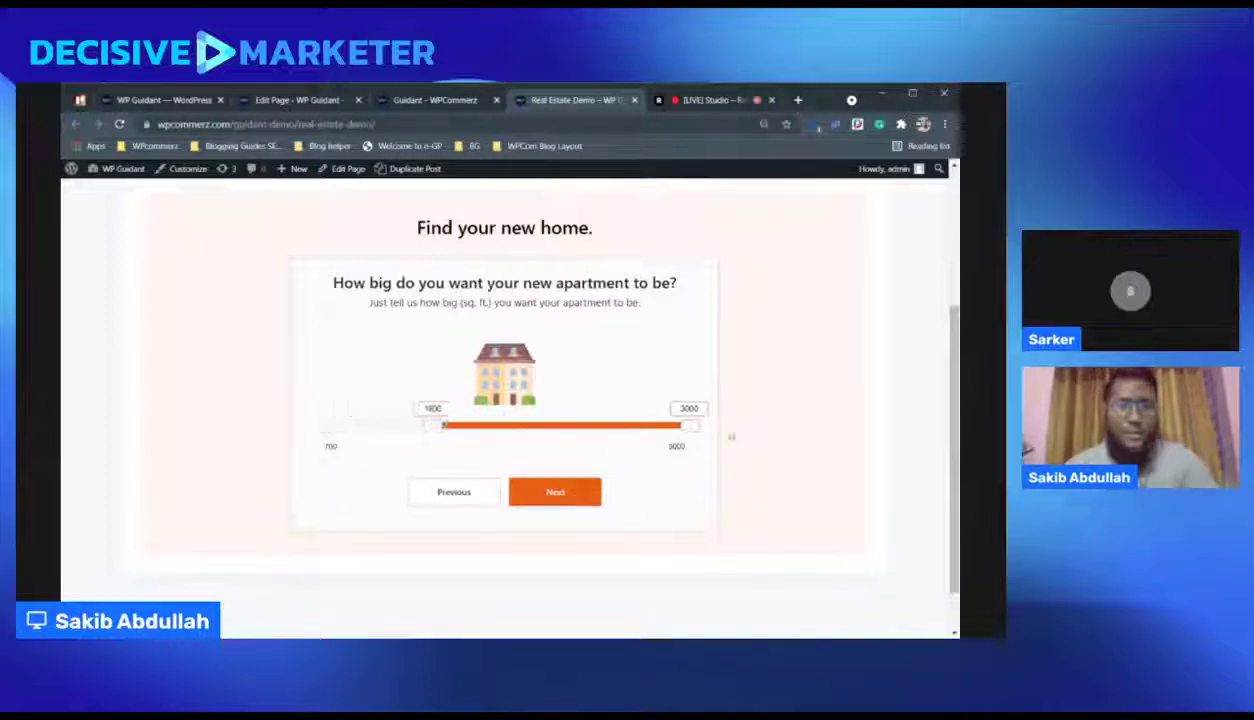
pyautogui.moveTo(689, 426); pyautogui.dragTo(562, 426)
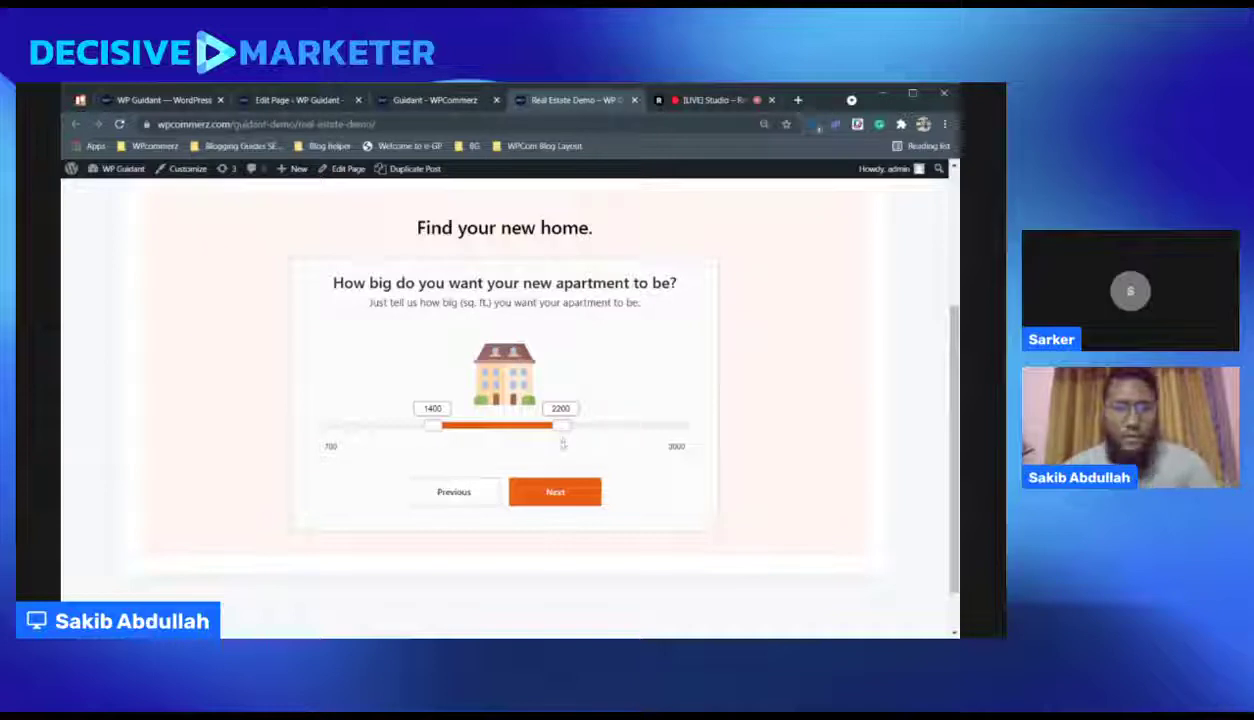
pyautogui.click(560, 500)
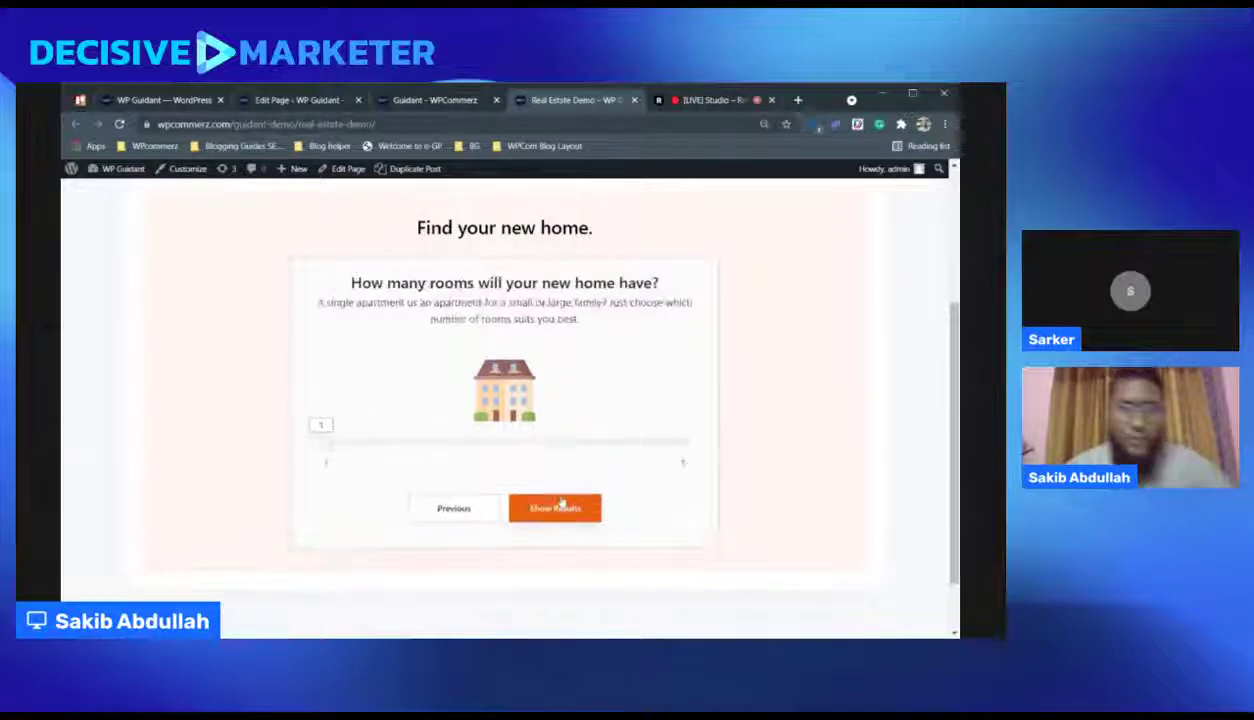
pyautogui.moveTo(320, 440); pyautogui.dragTo(440, 440)
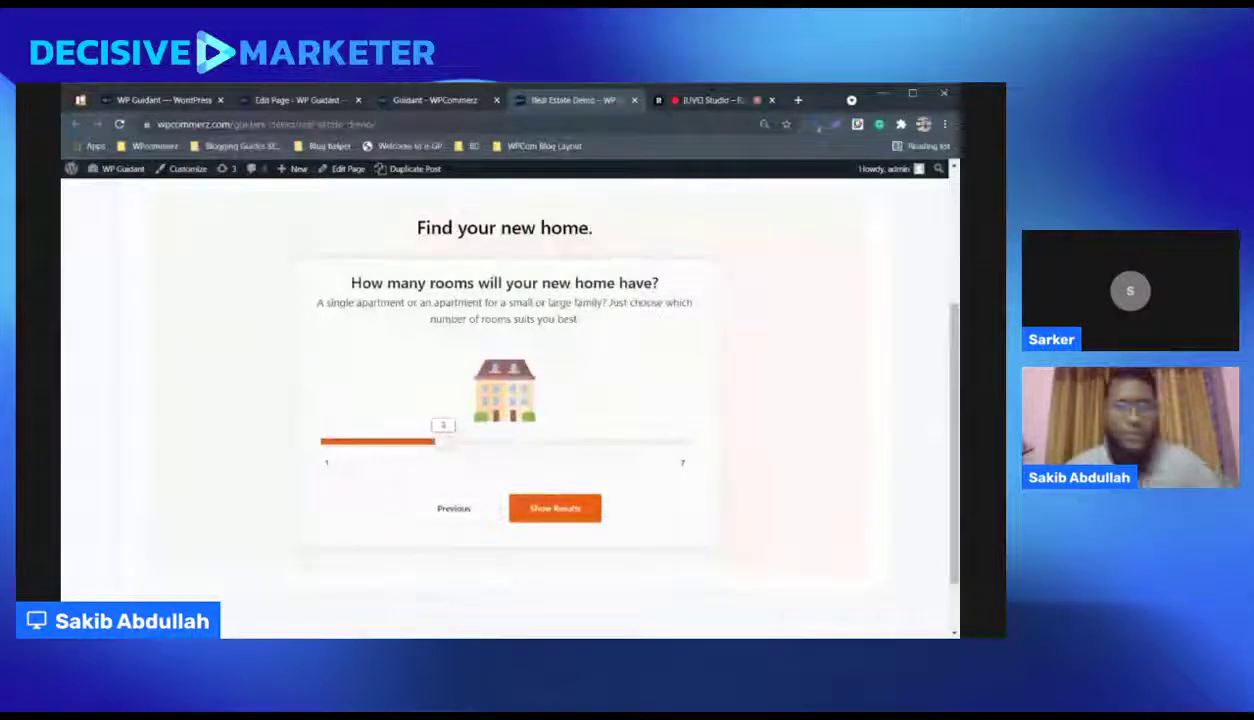
pyautogui.click(558, 509)
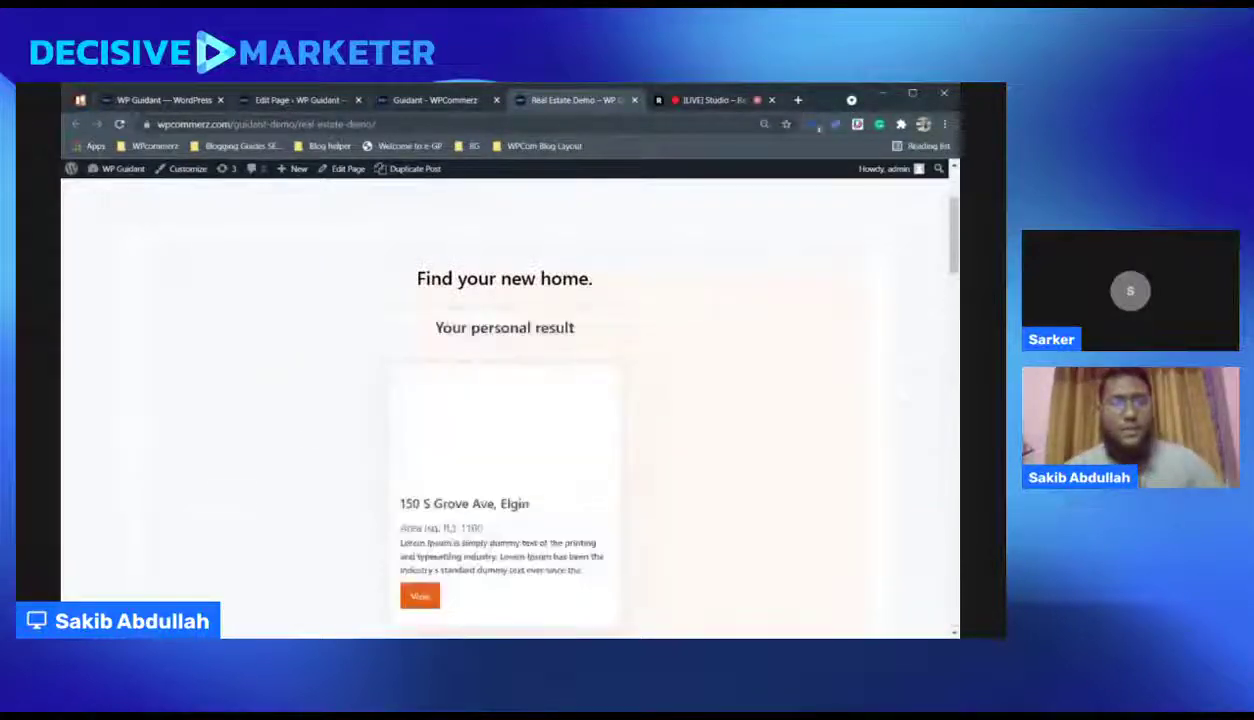
pyautogui.scroll(-5, 505, 400)
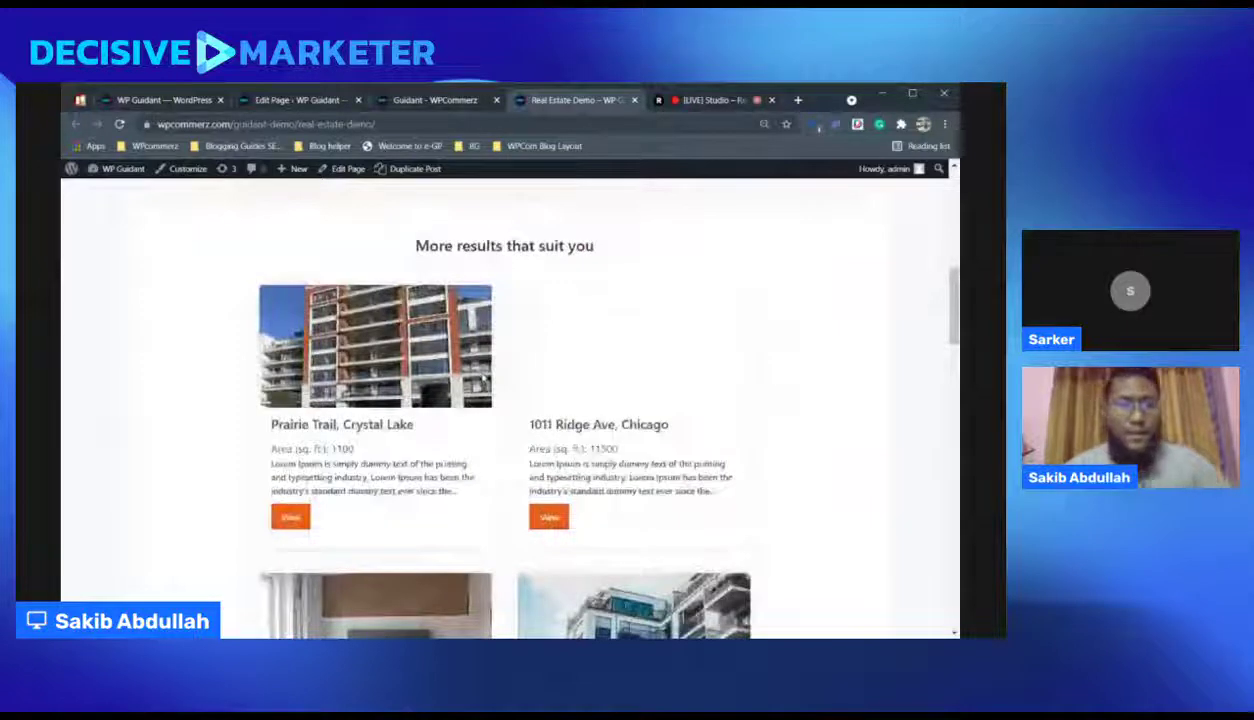
pyautogui.scroll(5, 505, 400)
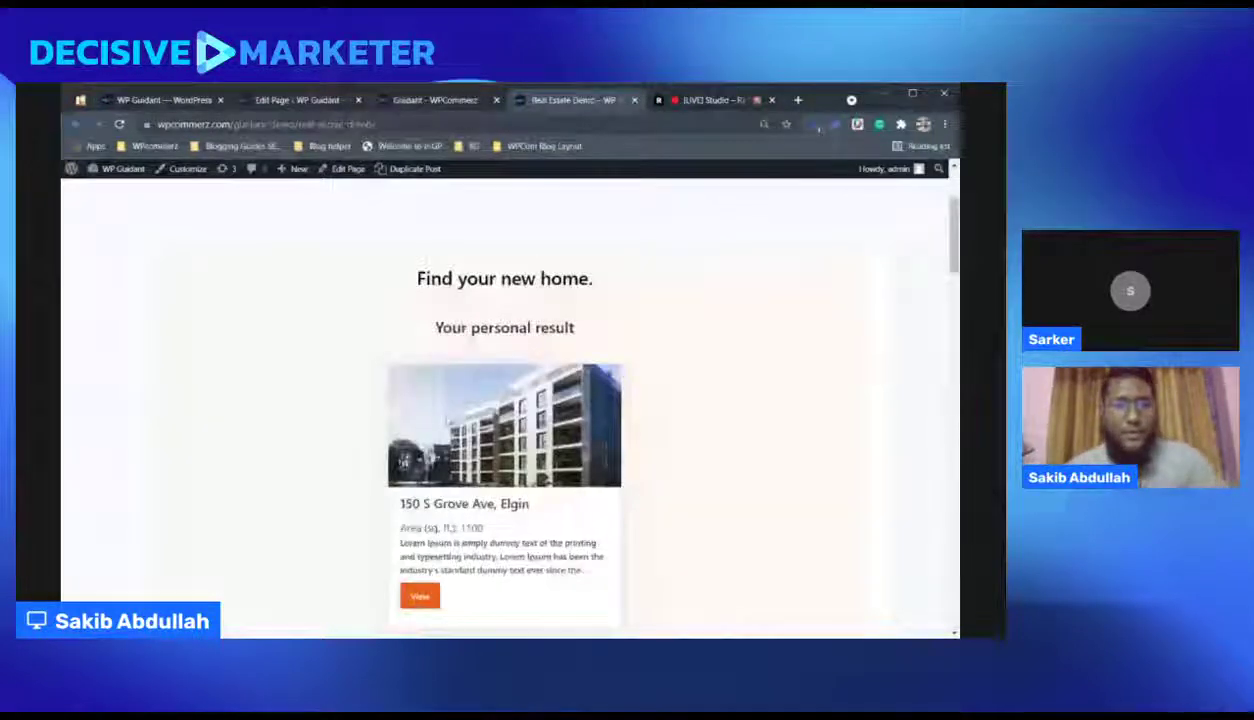
pyautogui.scroll(-2, 505, 400)
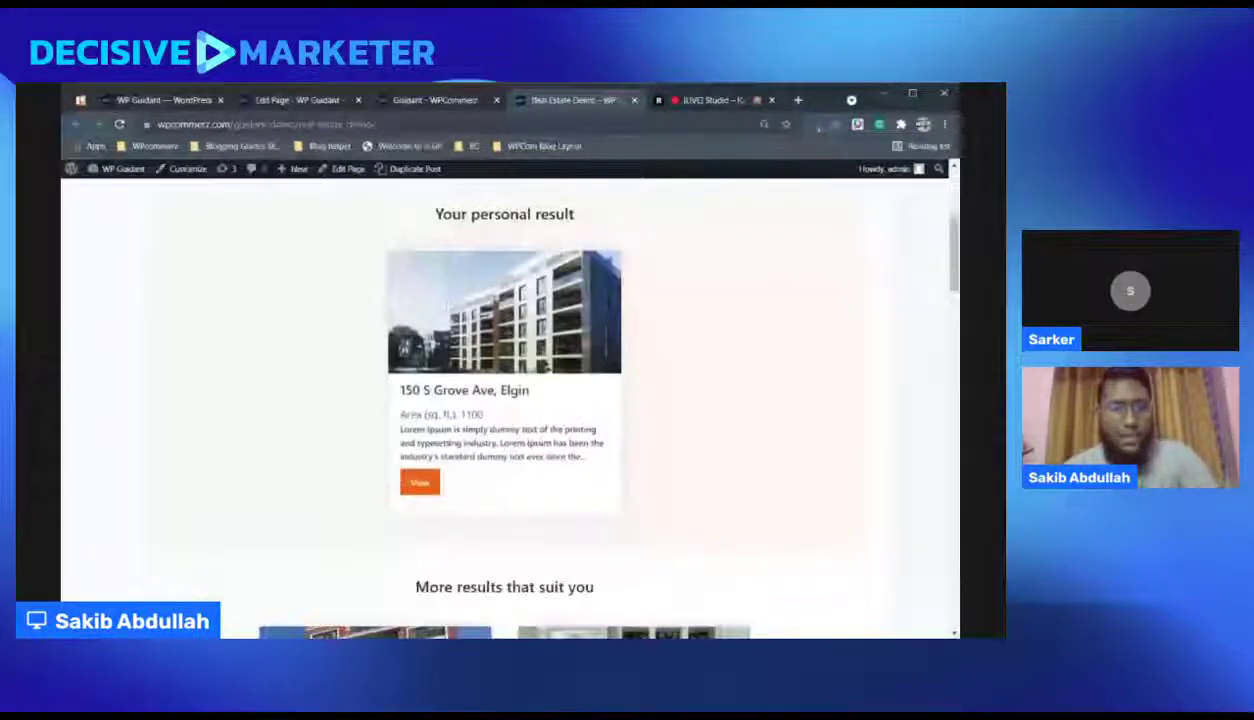
pyautogui.scroll(-6, 505, 400)
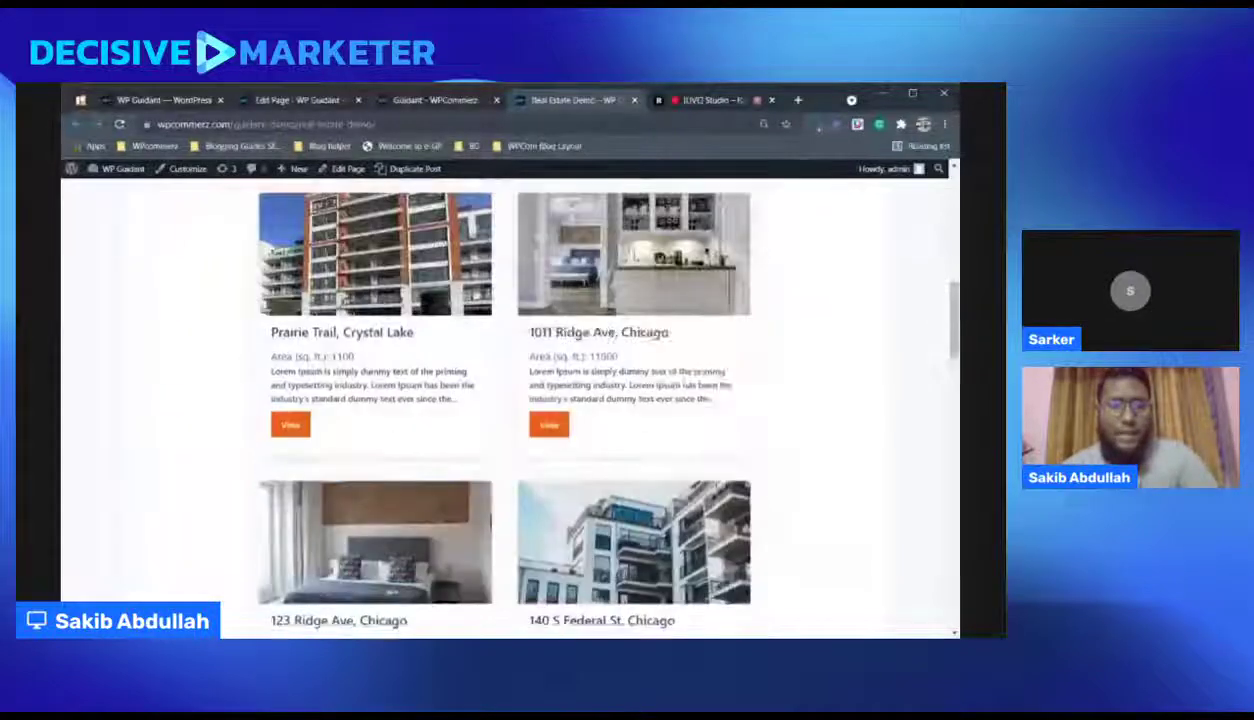
pyautogui.scroll(2, 426, 463)
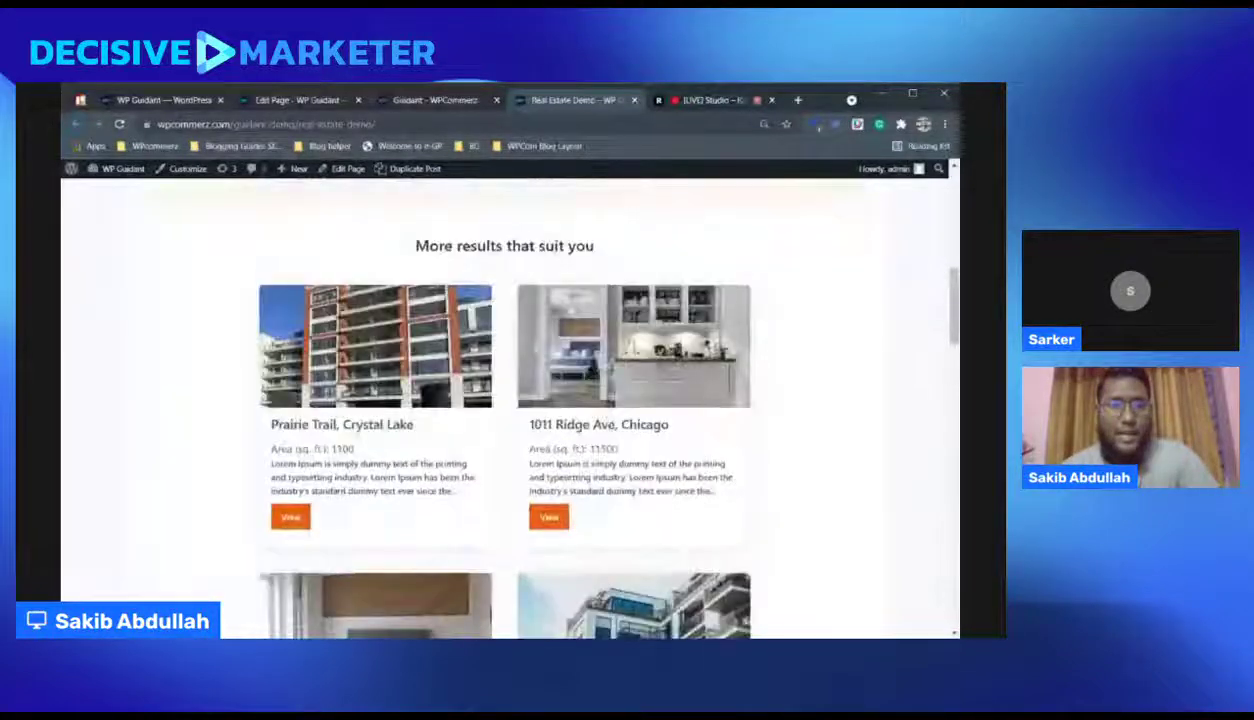
pyautogui.scroll(-3, 482, 449)
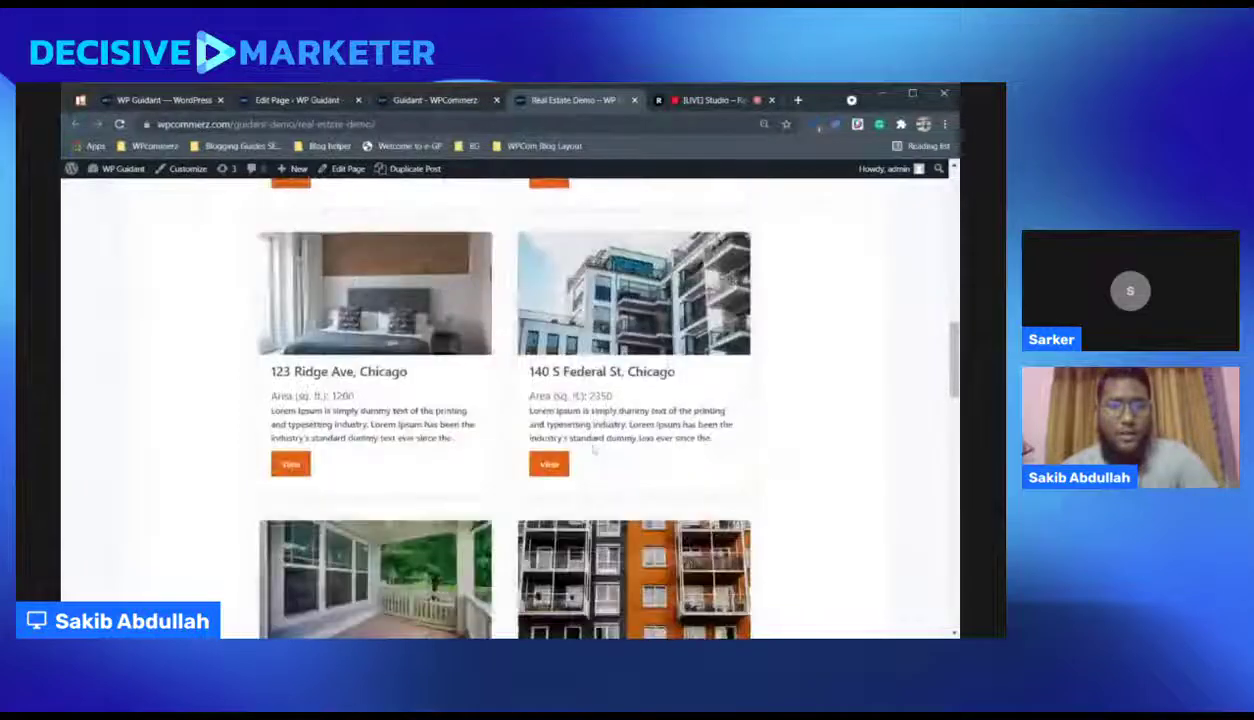
pyautogui.scroll(-1, 594, 451)
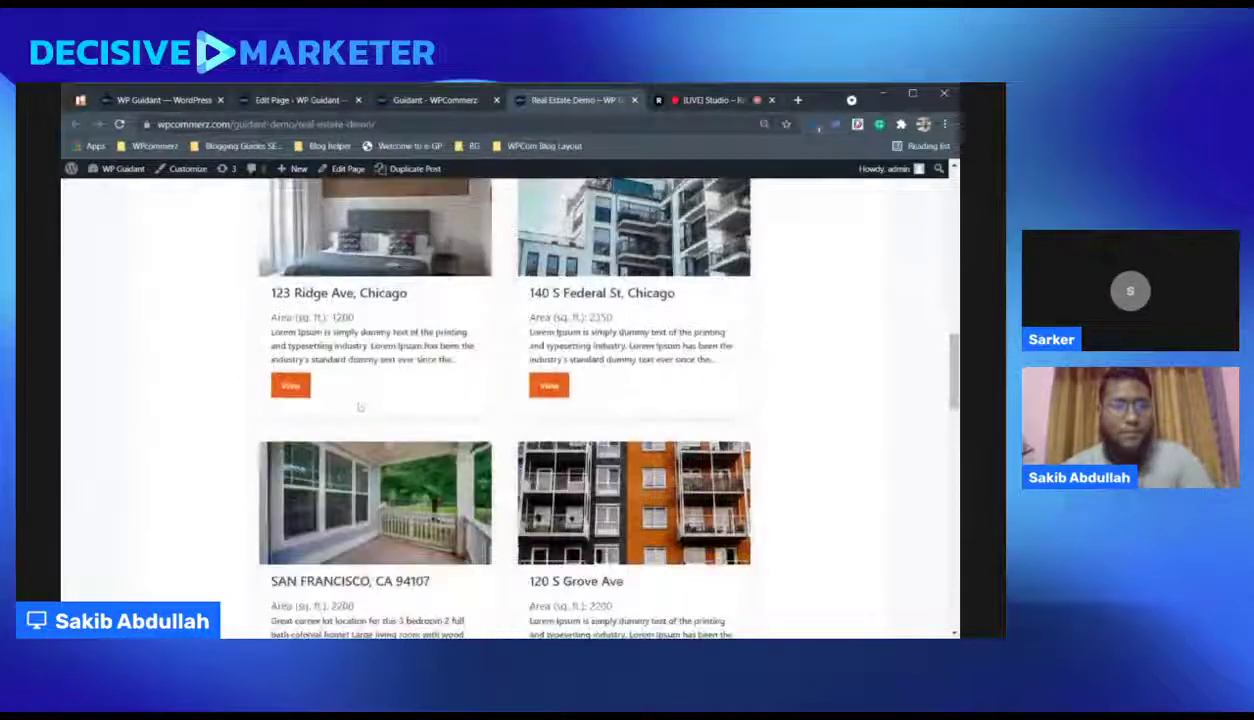
pyautogui.scroll(-3, 594, 451)
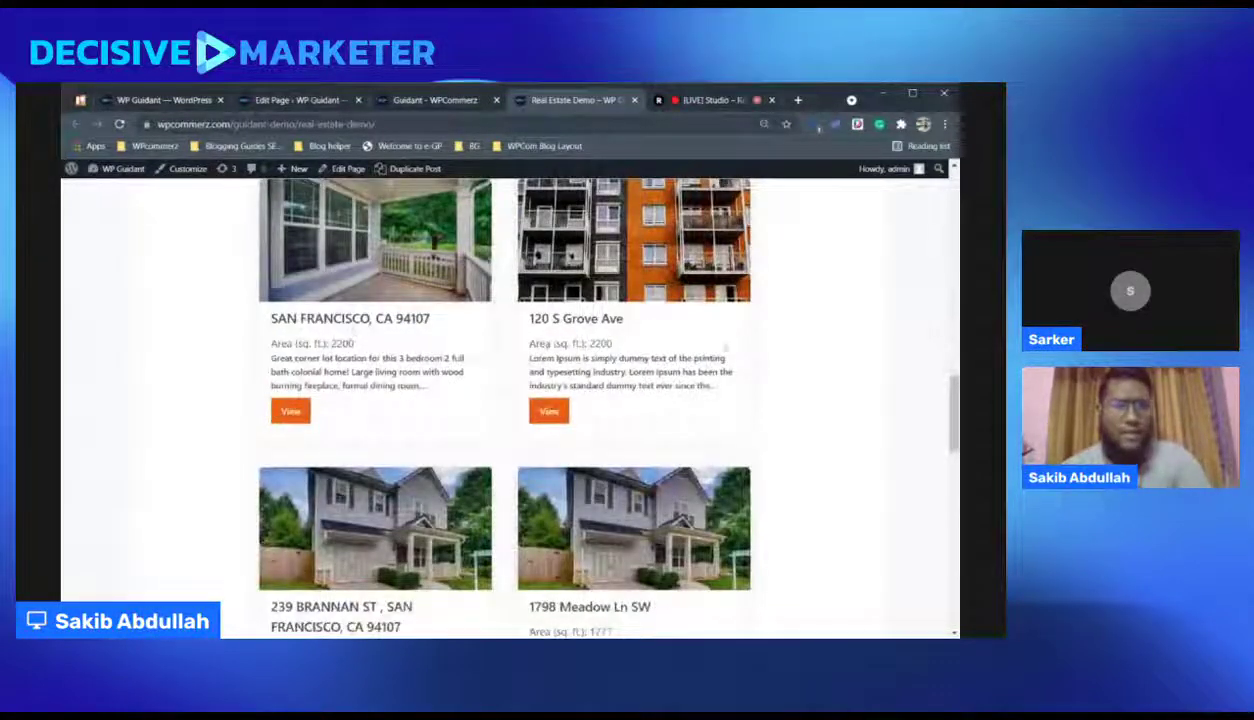
pyautogui.scroll(-3, 707, 390)
pyautogui.scroll(3, 327, 425)
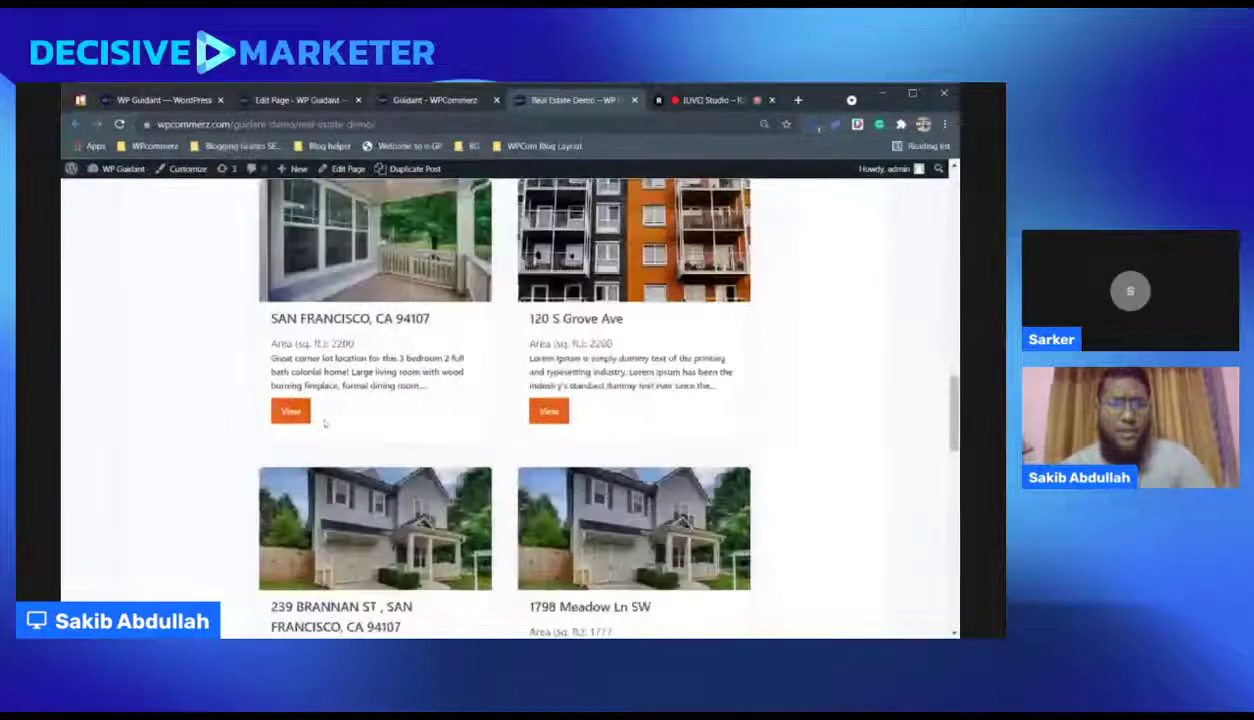
pyautogui.scroll(6, 485, 412)
pyautogui.scroll(3, 485, 412)
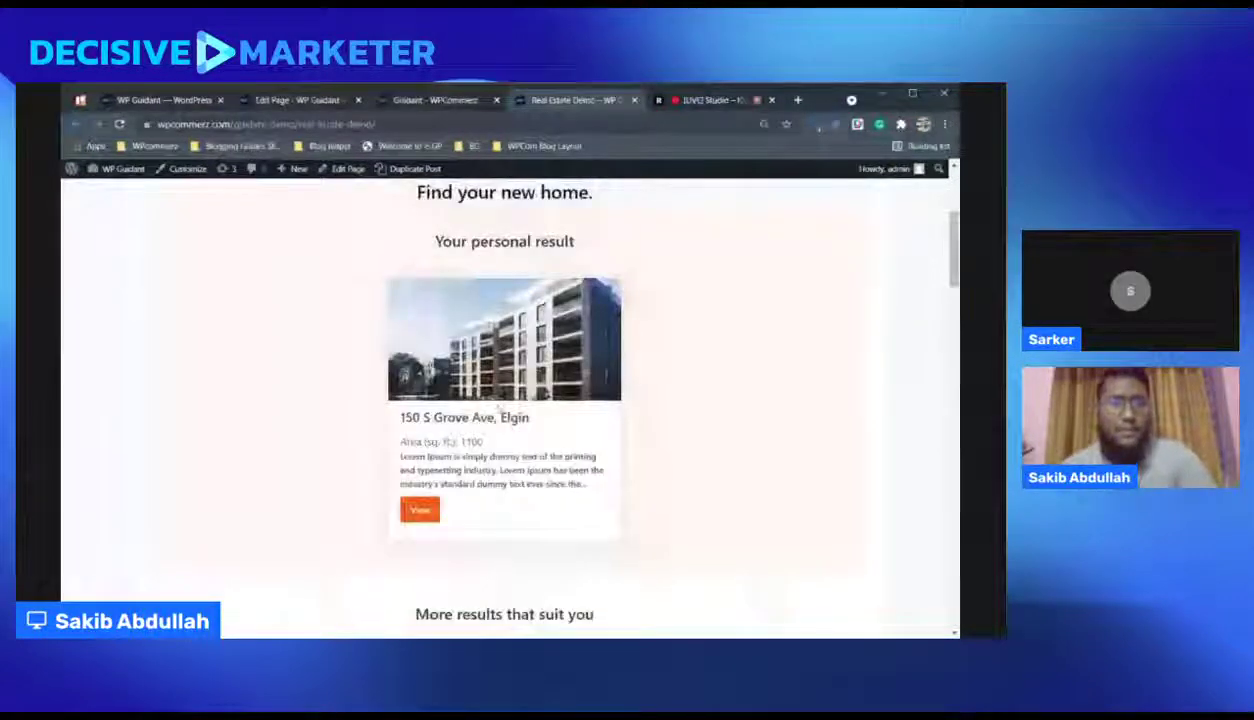
pyautogui.scroll(2, 545, 460)
pyautogui.scroll(-1, 505, 400)
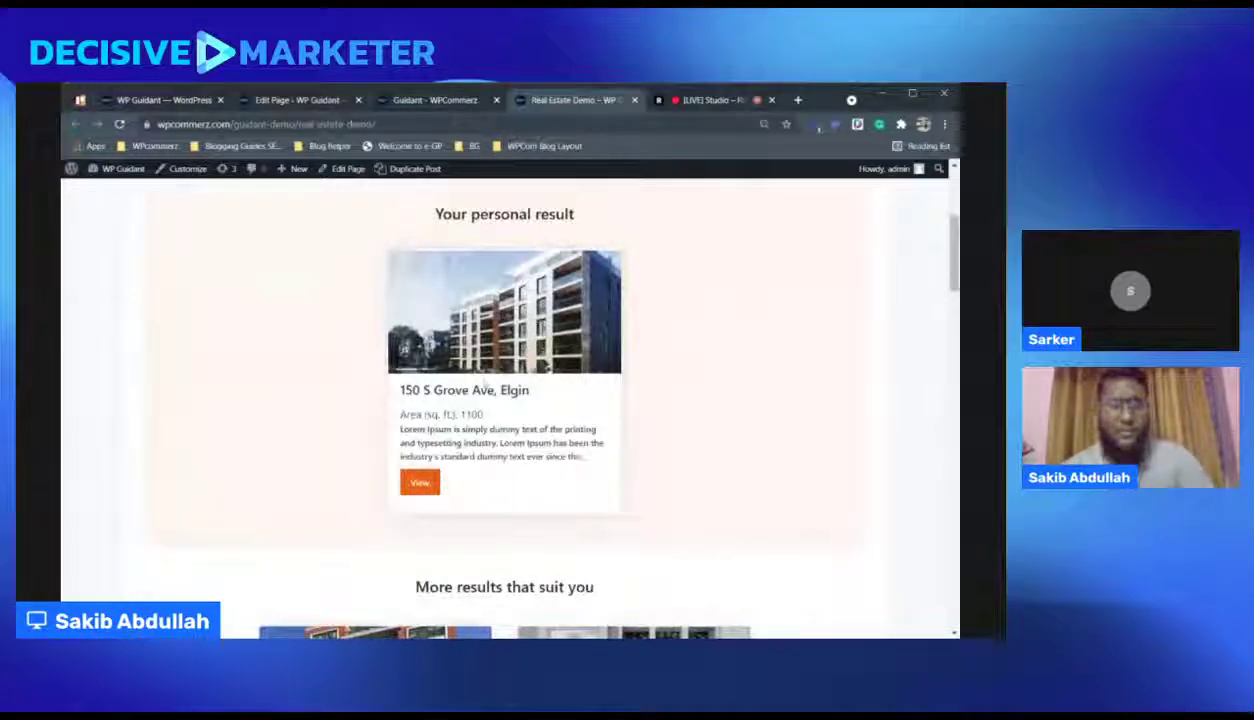
pyautogui.scroll(-4, 532, 402)
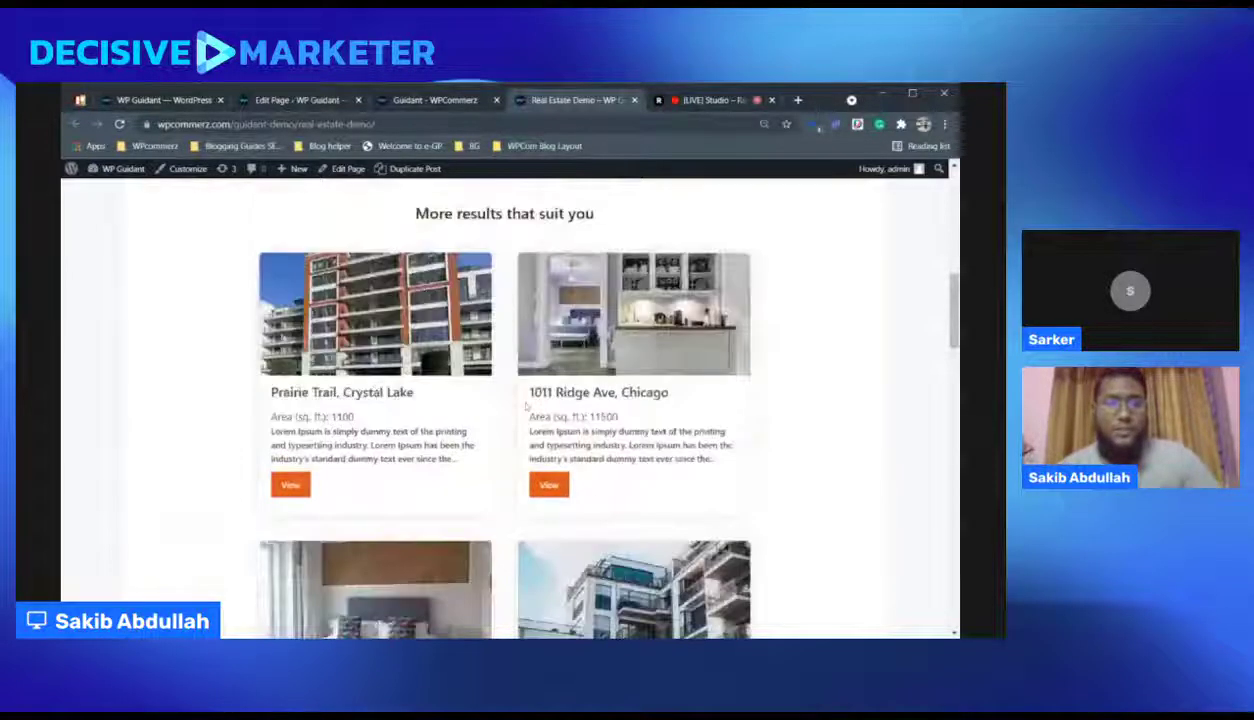
pyautogui.scroll(4, 550, 397)
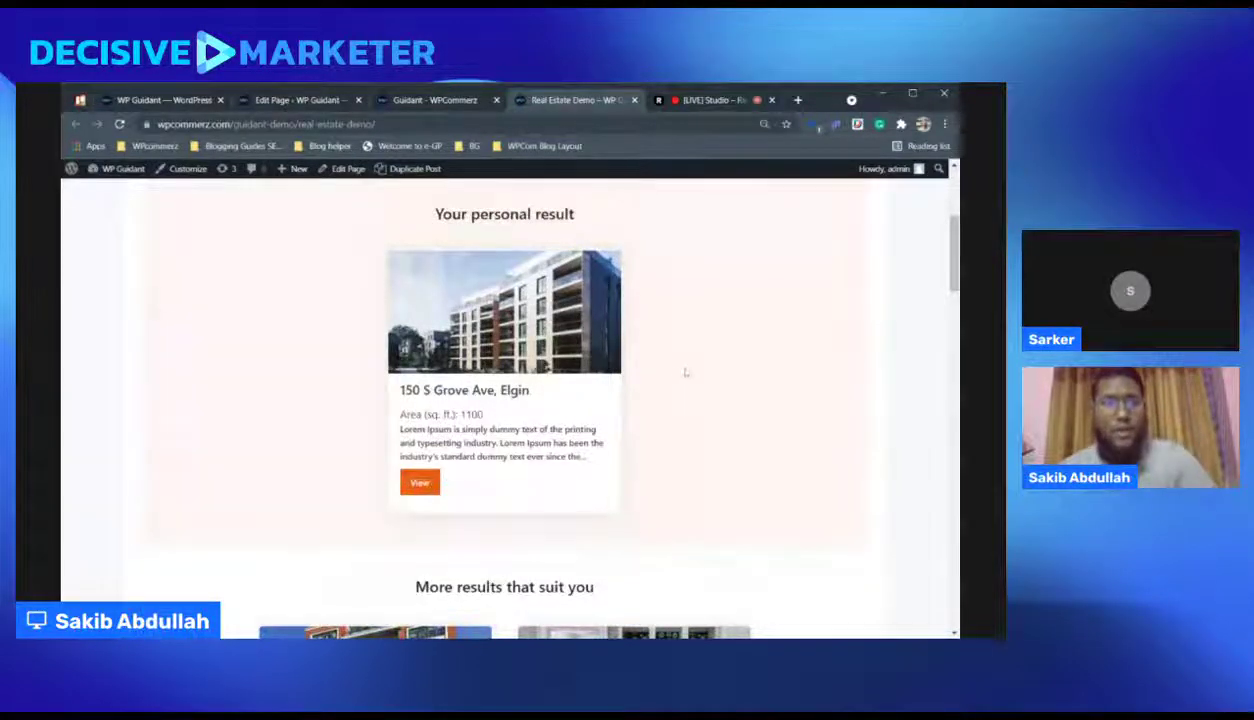
pyautogui.scroll(3, 682, 347)
pyautogui.scroll(-3, 685, 343)
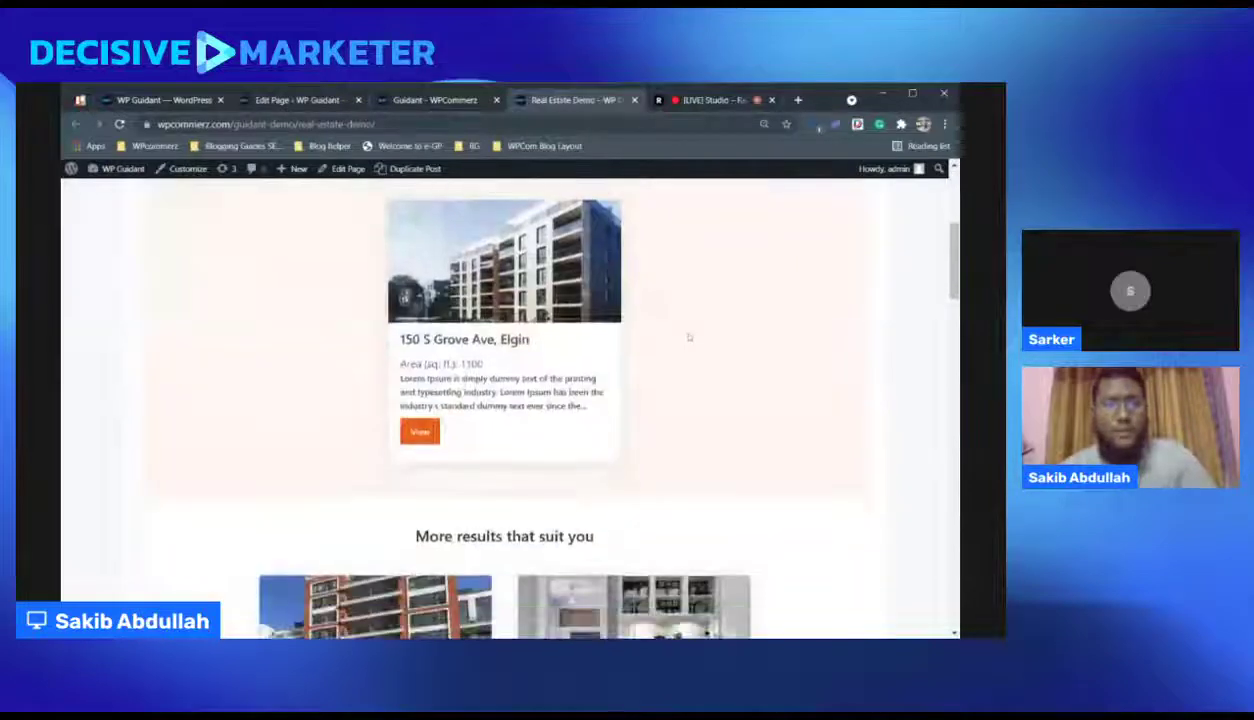
pyautogui.scroll(1, 688, 338)
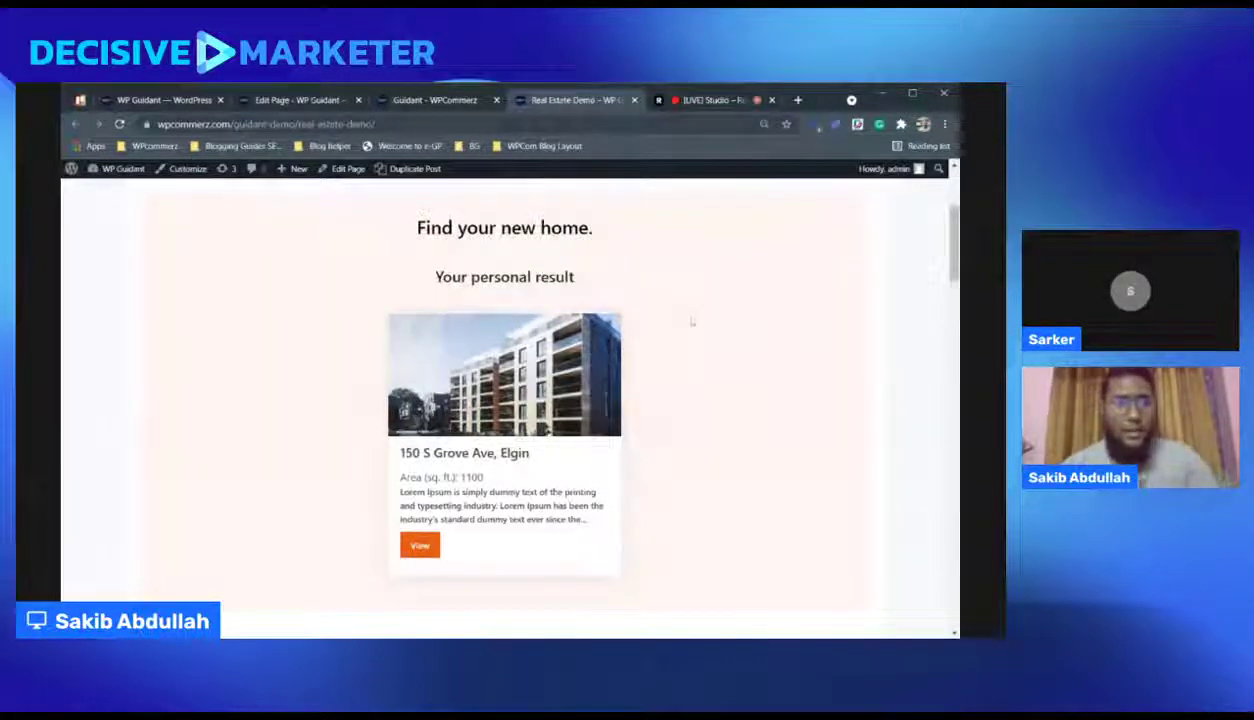
pyautogui.scroll(3, 691, 322)
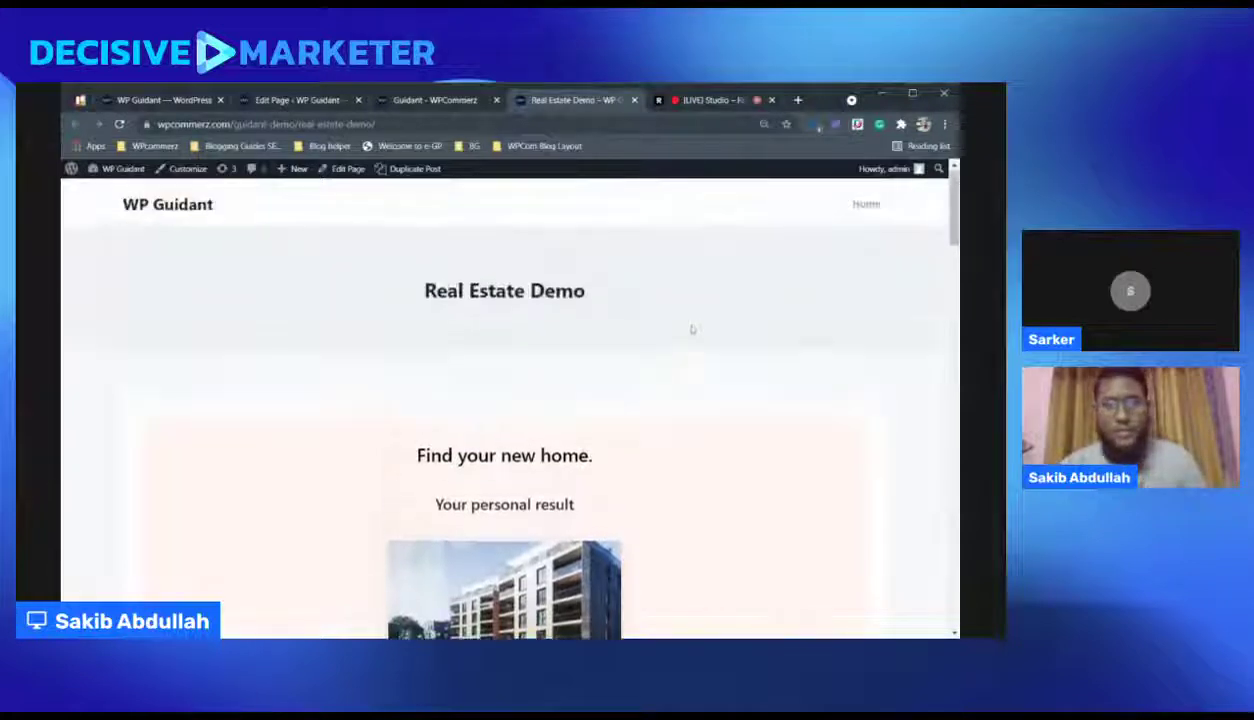
pyautogui.scroll(-3, 693, 327)
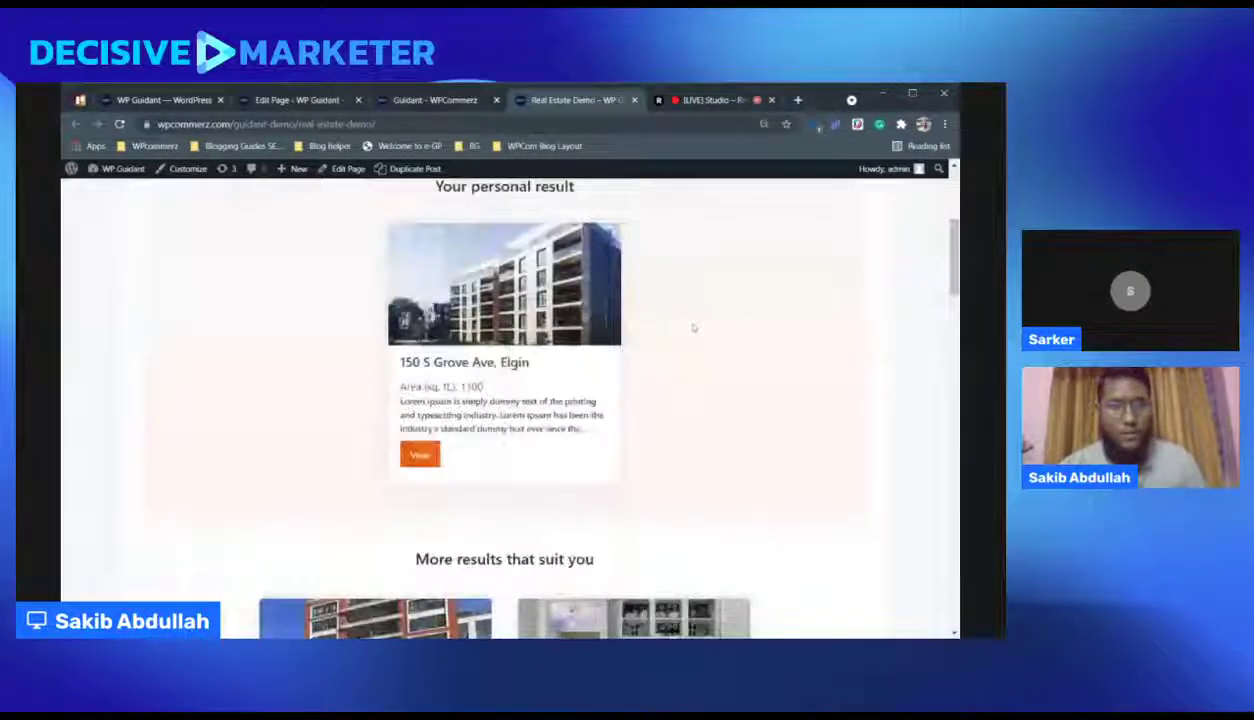
pyautogui.scroll(1, 691, 327)
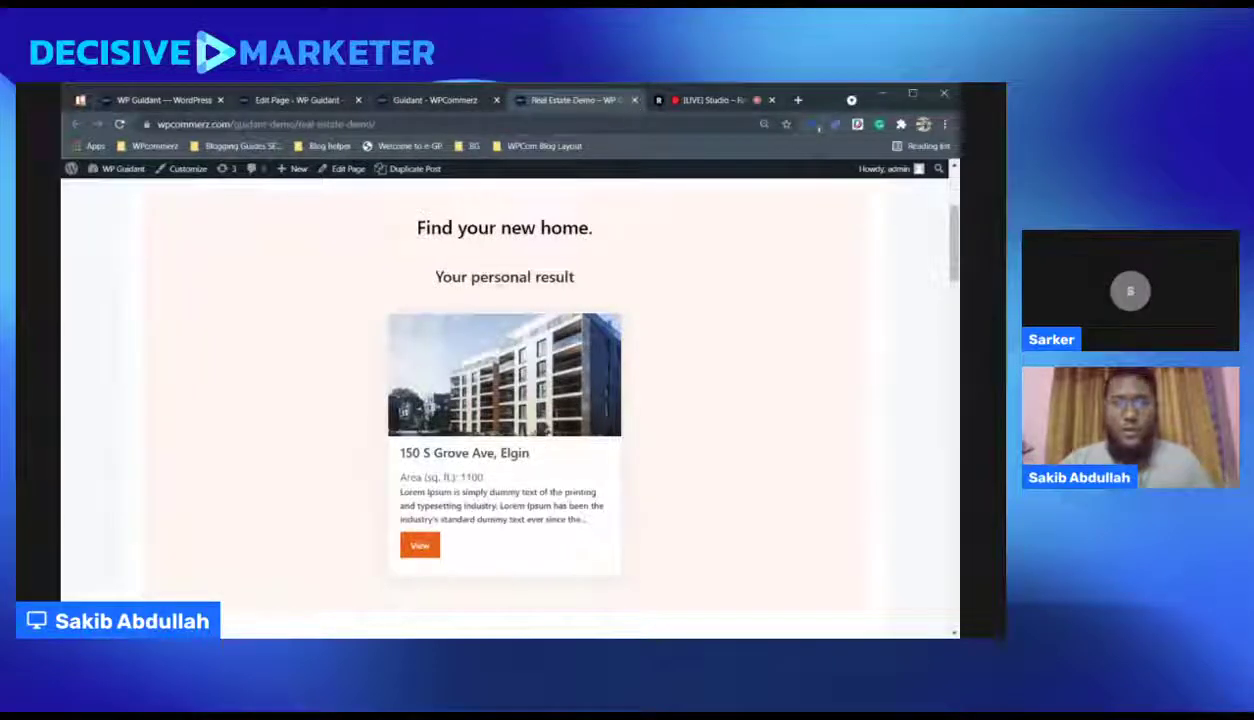
# Step: Close the Real Estate demo, reload the WP Guidant admin, and go to Custom Fields
pyautogui.click(634, 100)
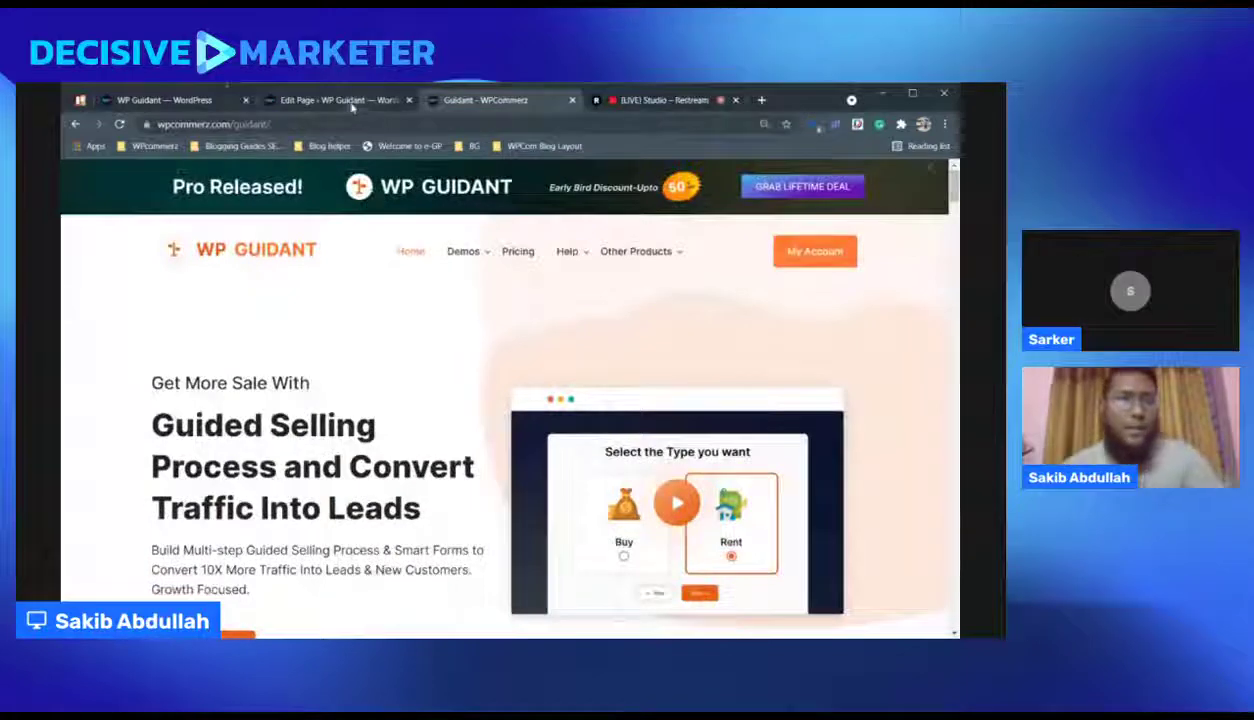
pyautogui.click(198, 100)
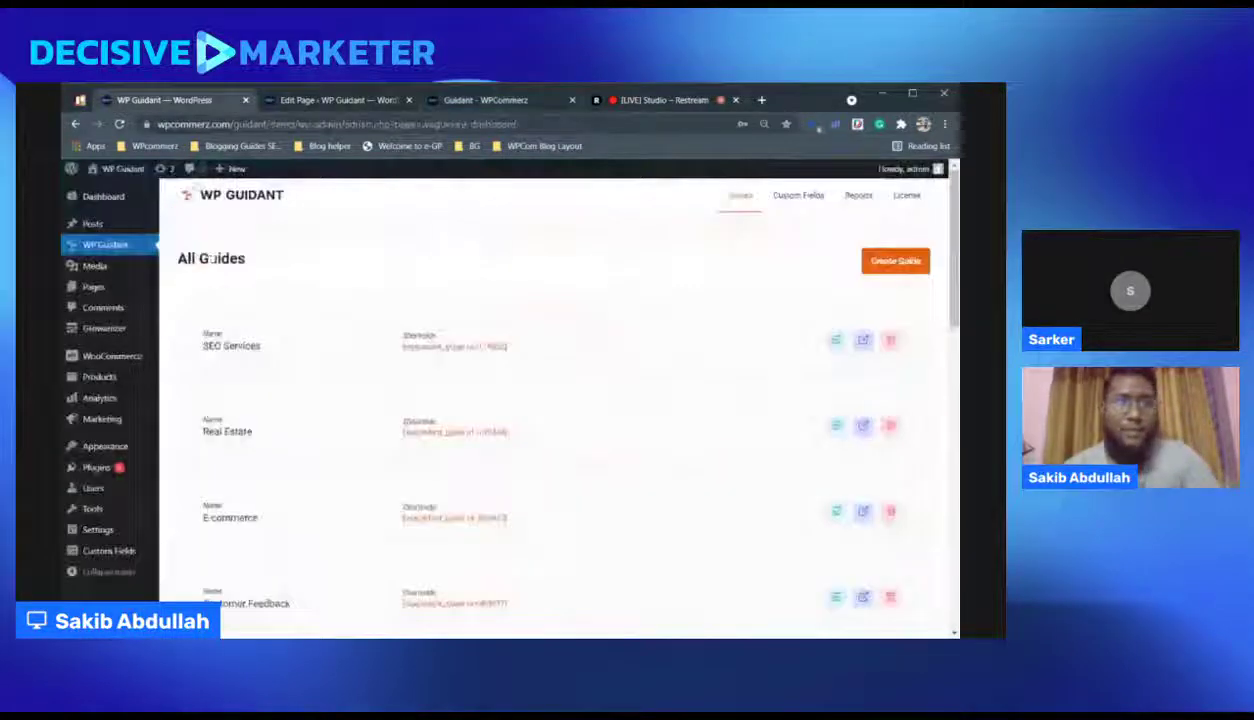
pyautogui.click(112, 246)
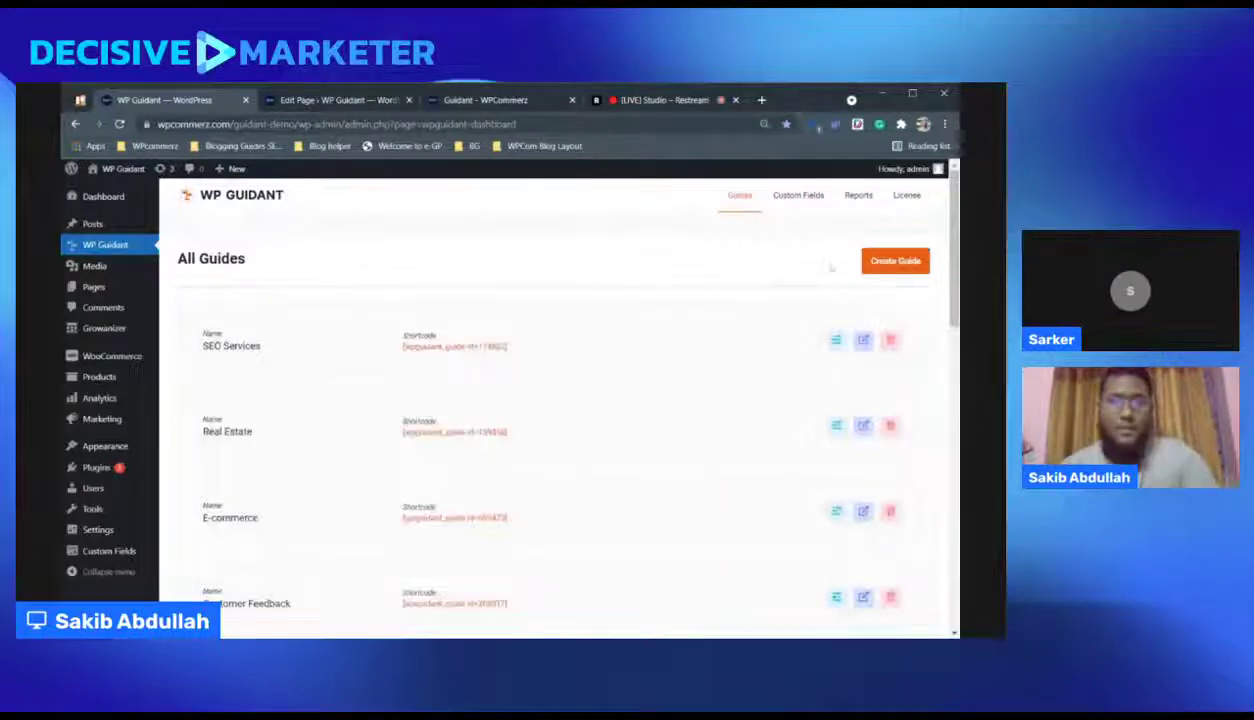
pyautogui.scroll(-1, 755, 273)
pyautogui.click(727, 203)
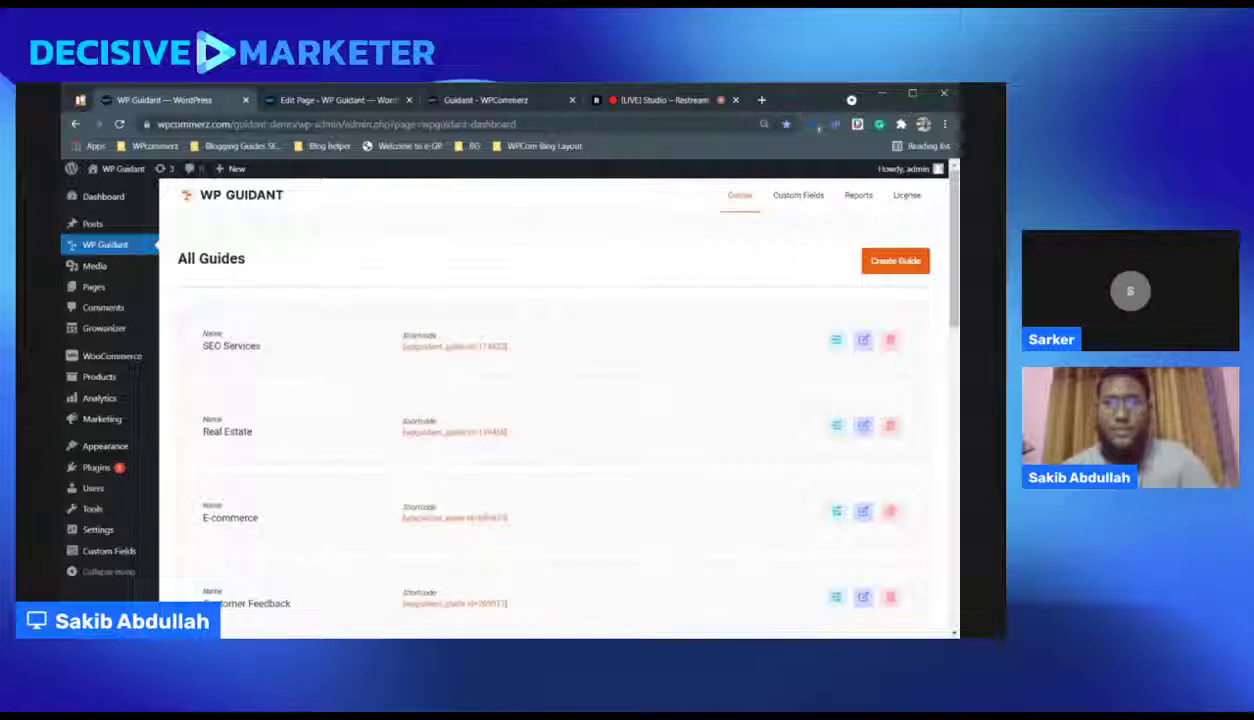
pyautogui.scroll(-4, 428, 350)
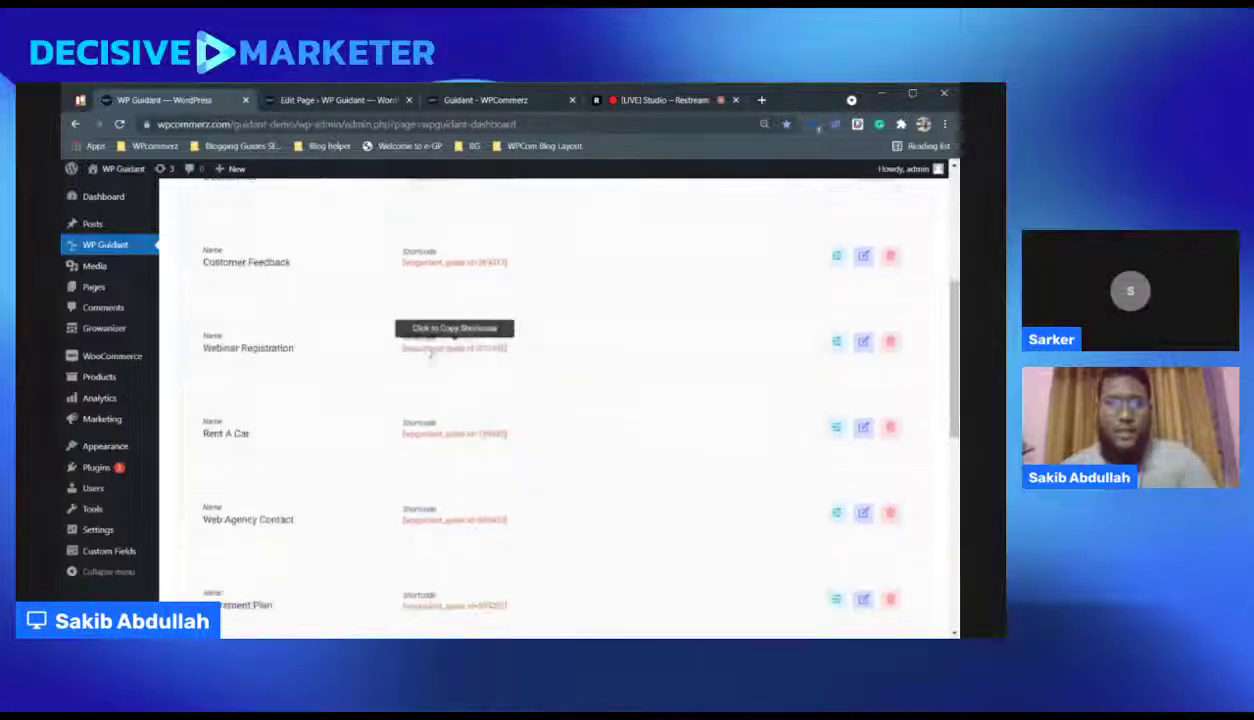
pyautogui.scroll(4, 483, 332)
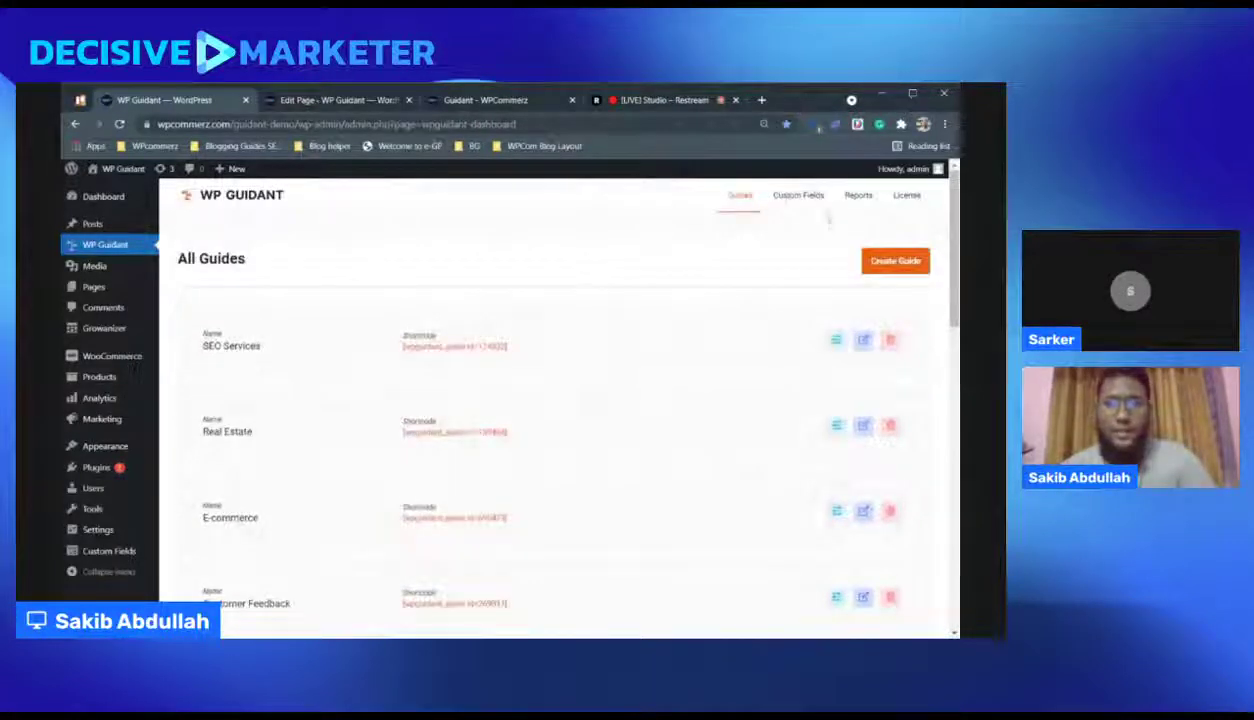
pyautogui.click(785, 196)
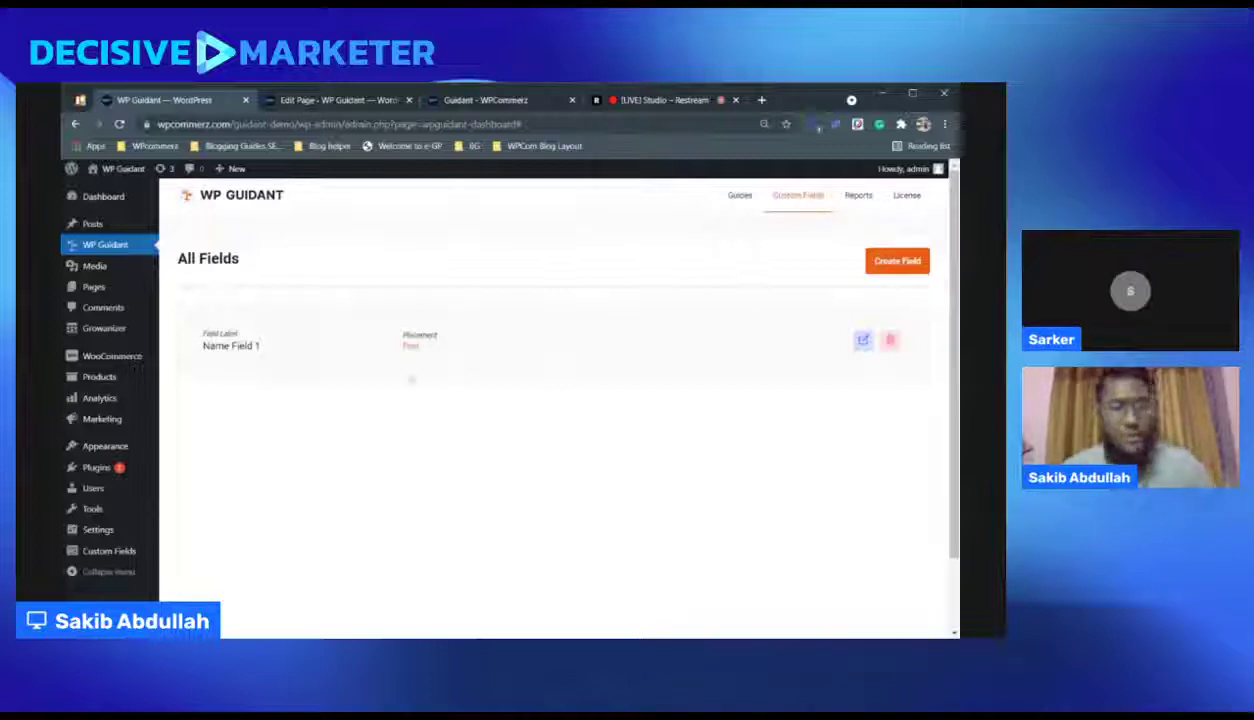
# Step: Filter Reports to the Real Estate guide, export it as CSV, then switch to Restream Studio
pyautogui.click(857, 196)
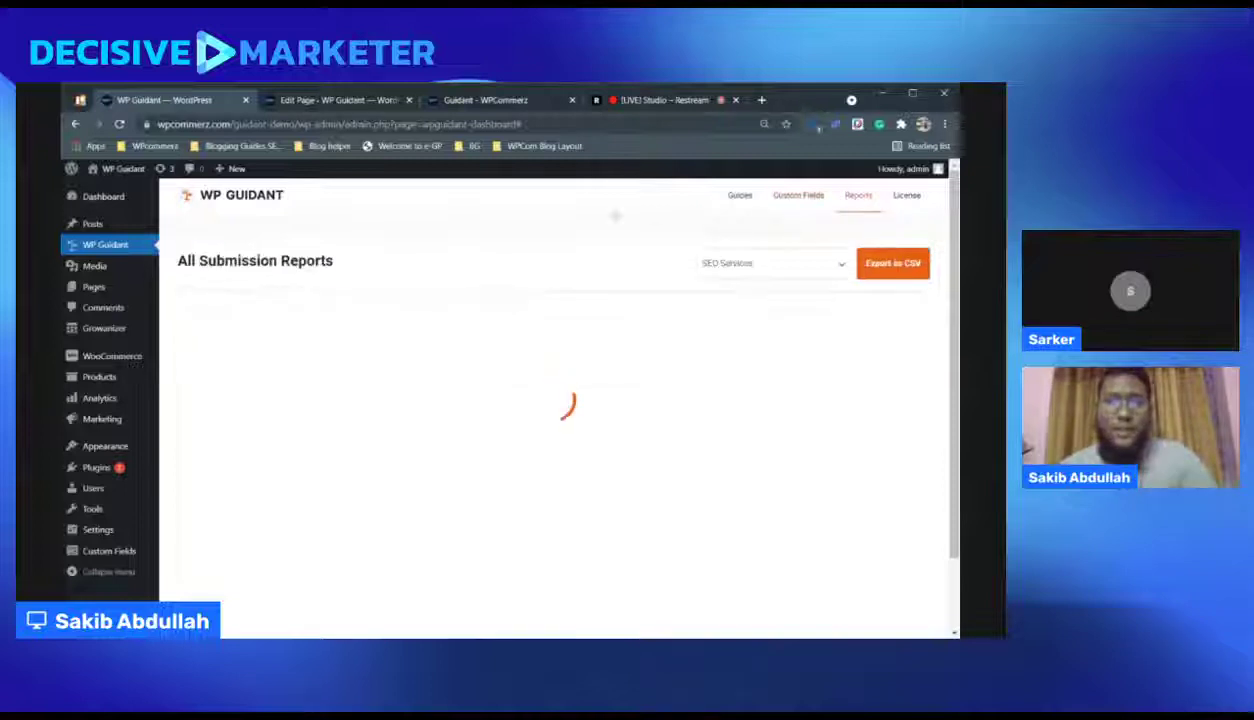
pyautogui.scroll(-2, 660, 305)
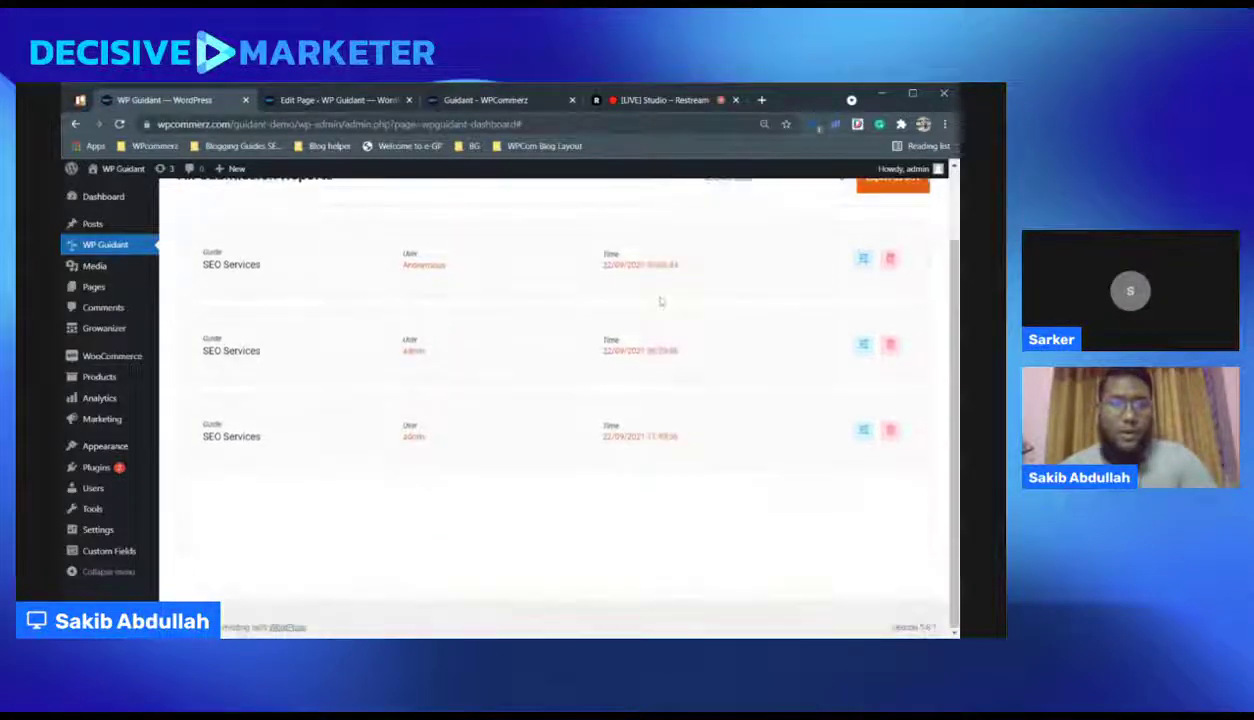
pyautogui.scroll(2, 660, 305)
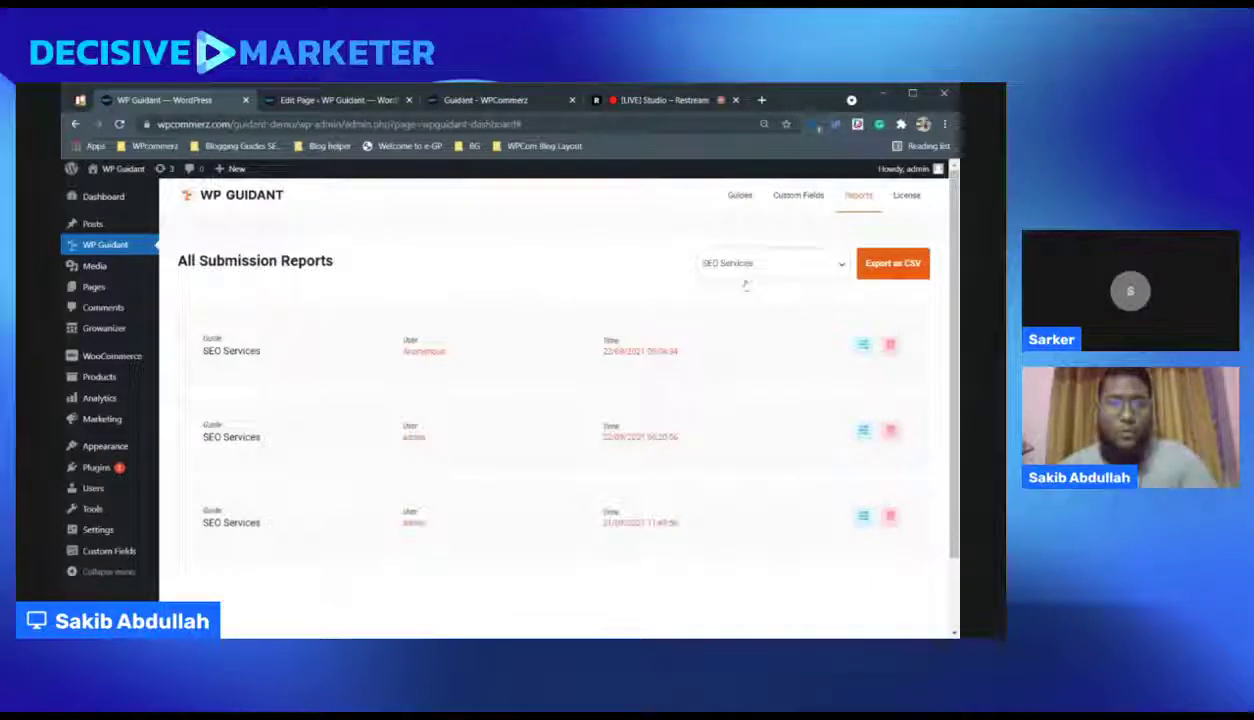
pyautogui.click(740, 267)
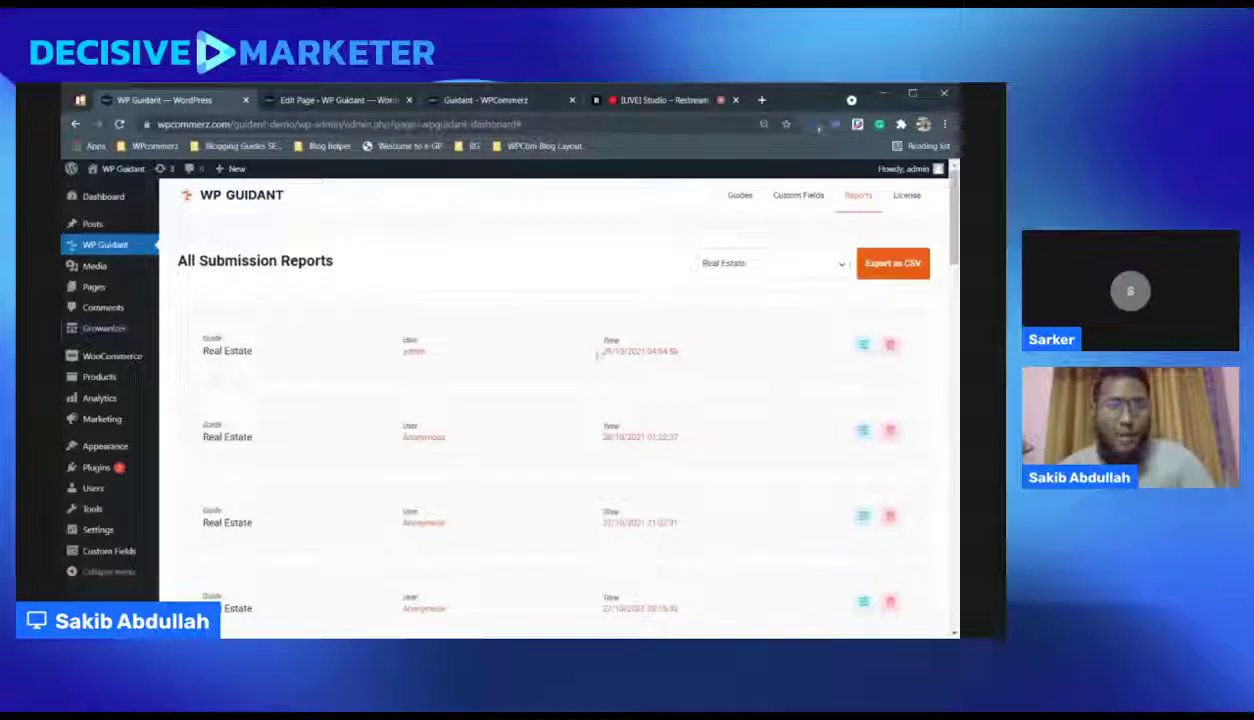
pyautogui.moveTo(597, 354); pyautogui.dragTo(679, 352)
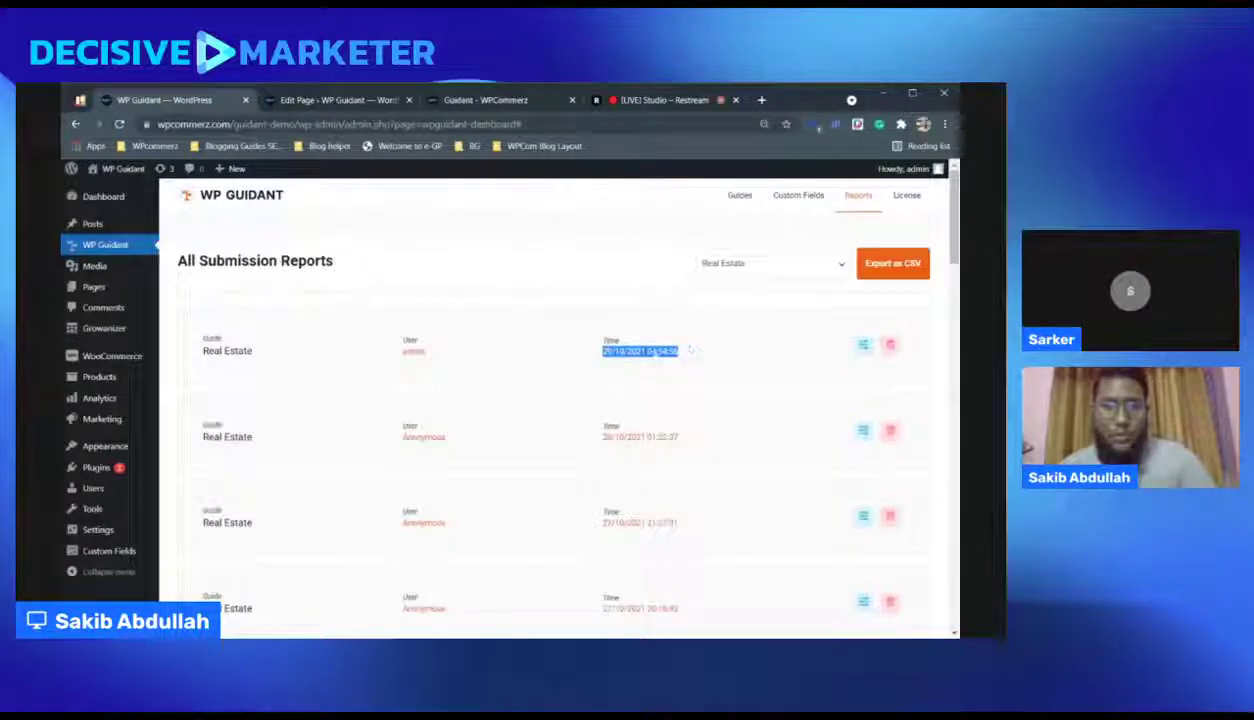
pyautogui.click(615, 362)
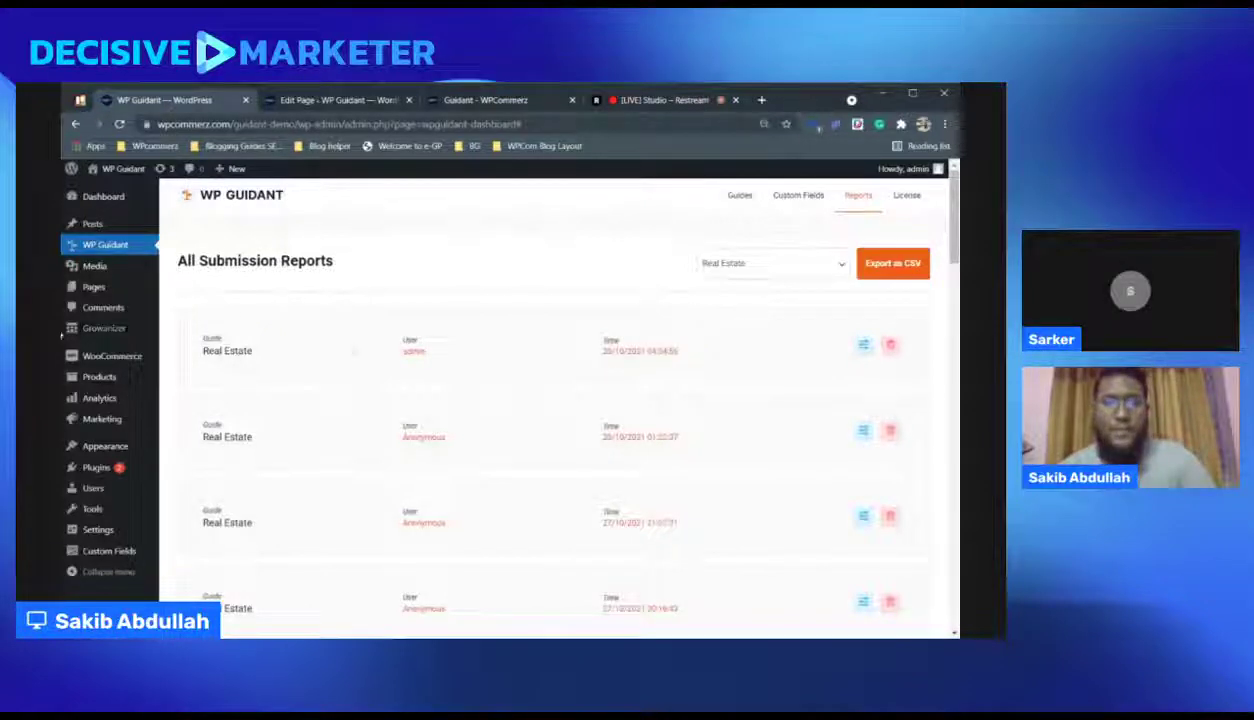
pyautogui.scroll(-3, 612, 340)
pyautogui.scroll(3, 610, 320)
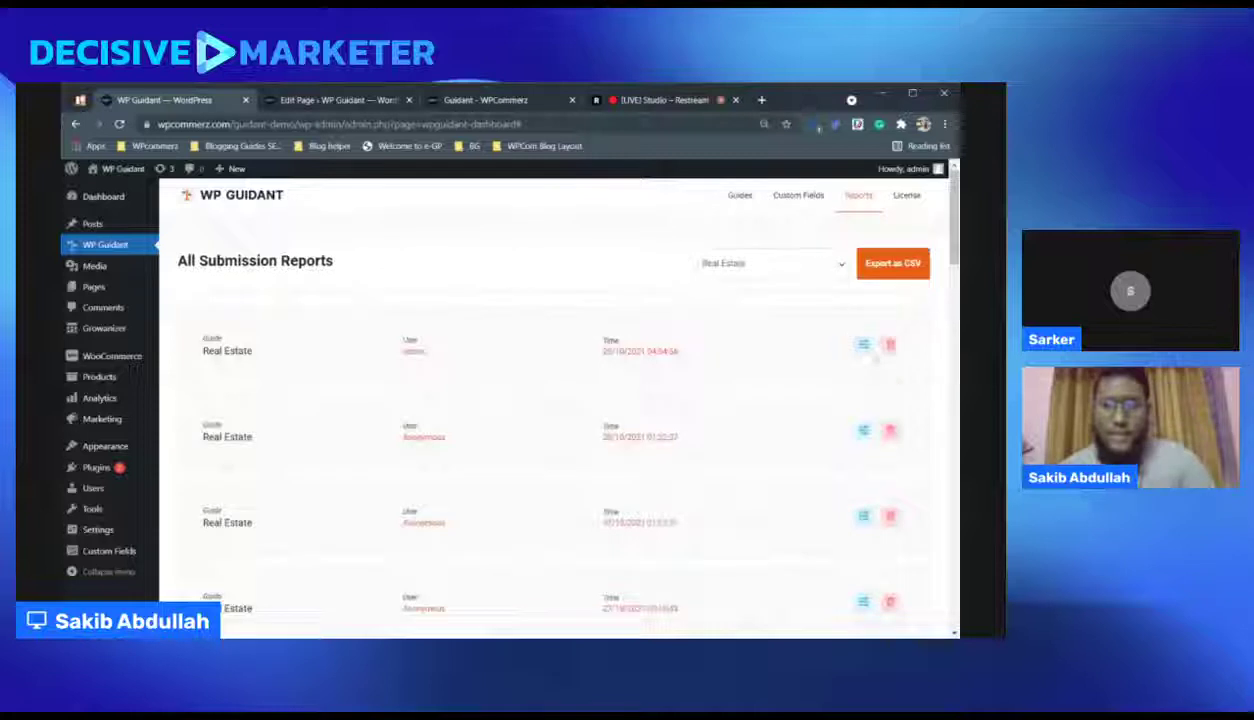
pyautogui.click(891, 267)
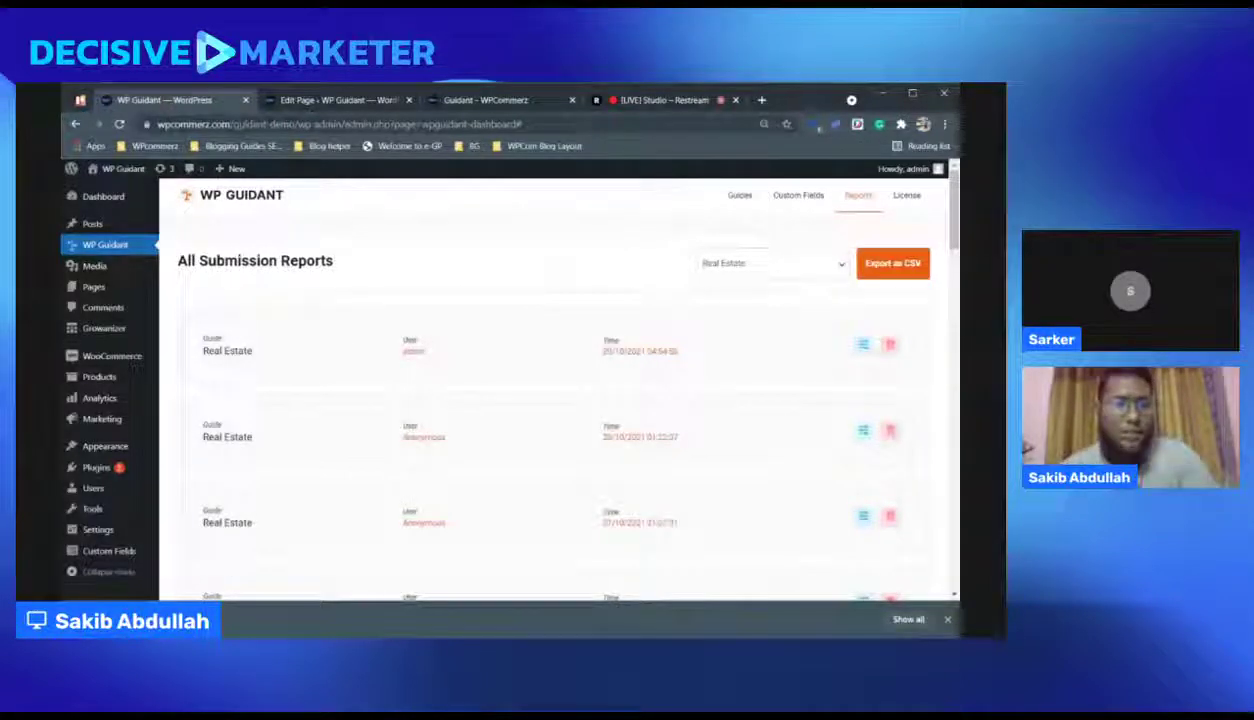
pyautogui.click(655, 100)
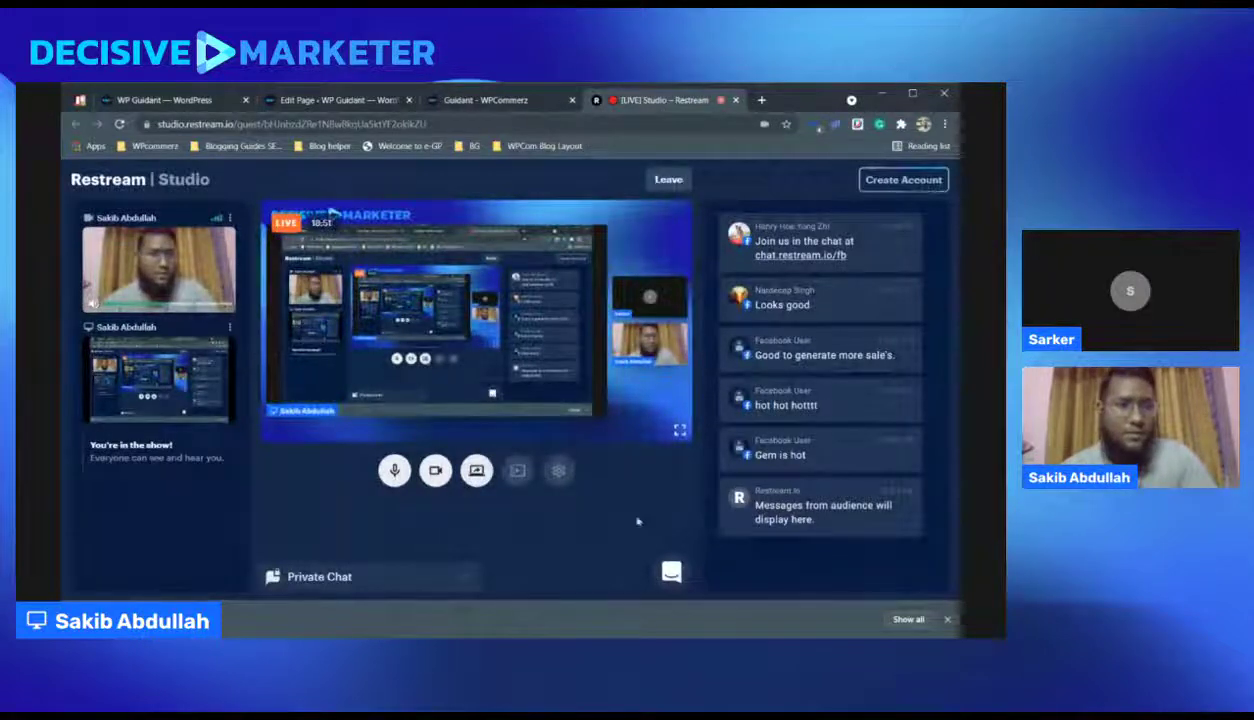
# Step: Leave Restream Studio via the WPCommerz tab and return to the WP Guidant WordPress tab
pyautogui.click(476, 470)
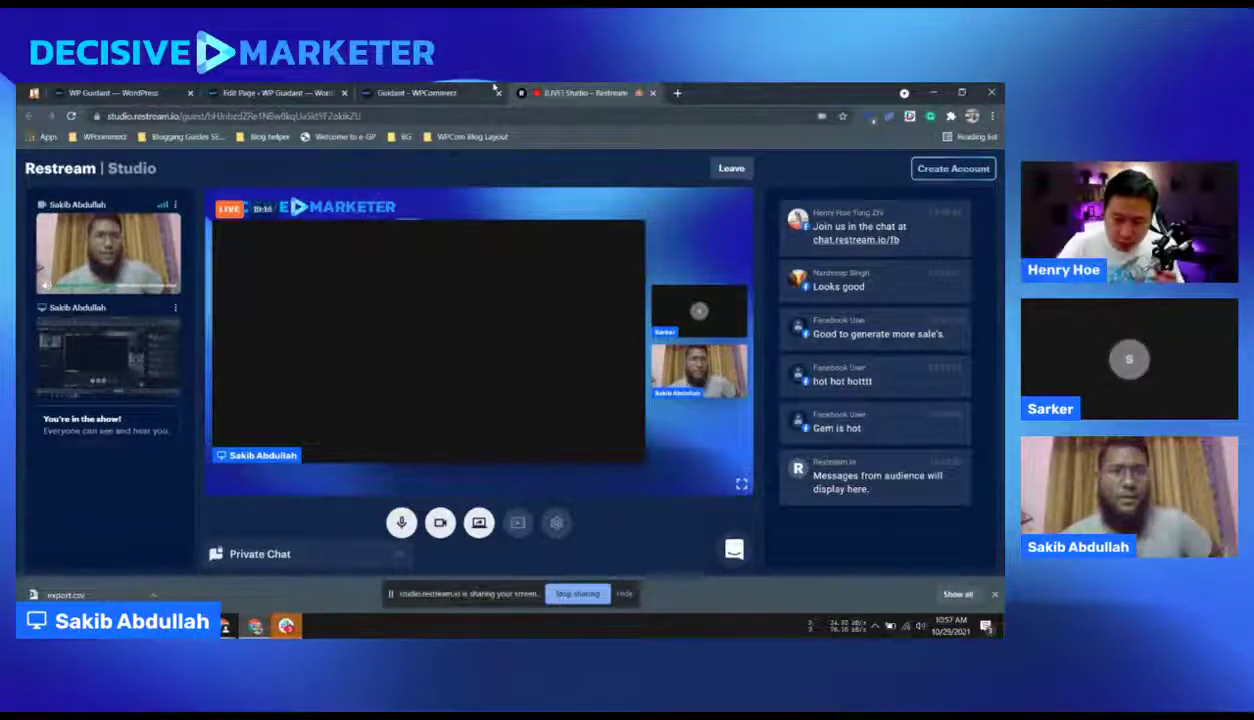
pyautogui.click(452, 90)
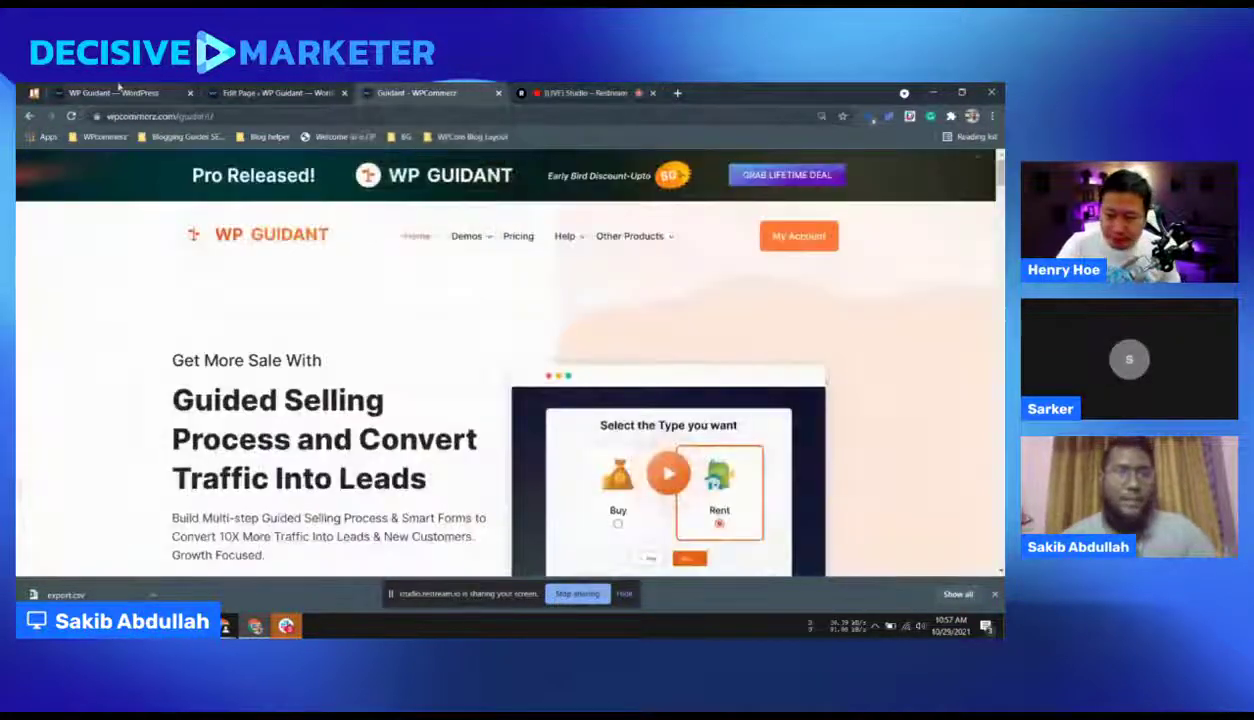
pyautogui.click(113, 92)
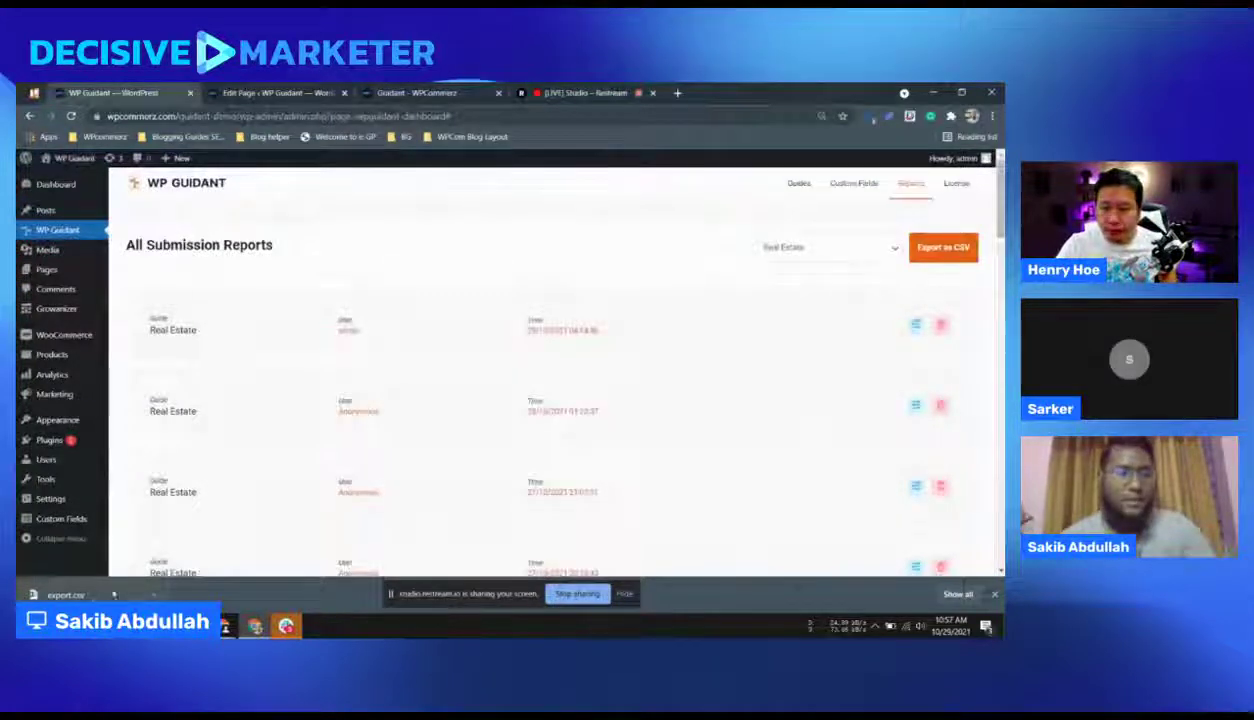
# Step: Open export.csv in Excel, maximize the window and widen the left columns
pyautogui.click(52, 595)
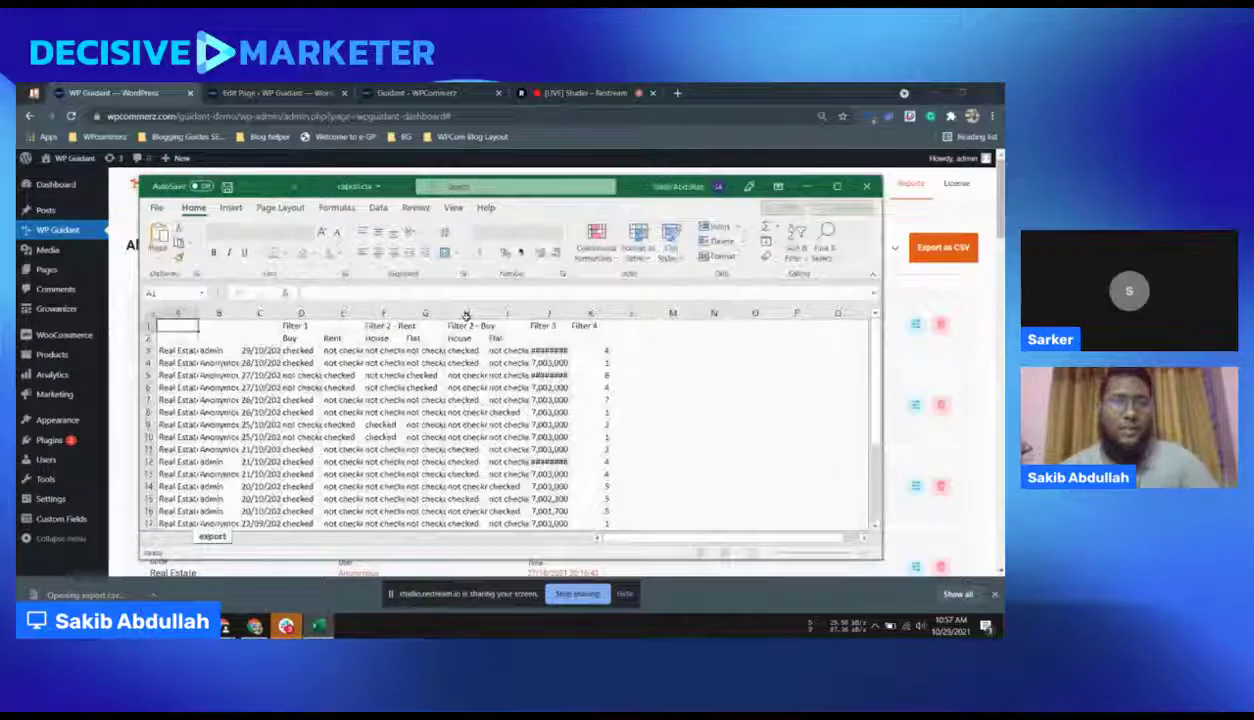
pyautogui.scroll(-2, 450, 387)
pyautogui.scroll(2, 450, 387)
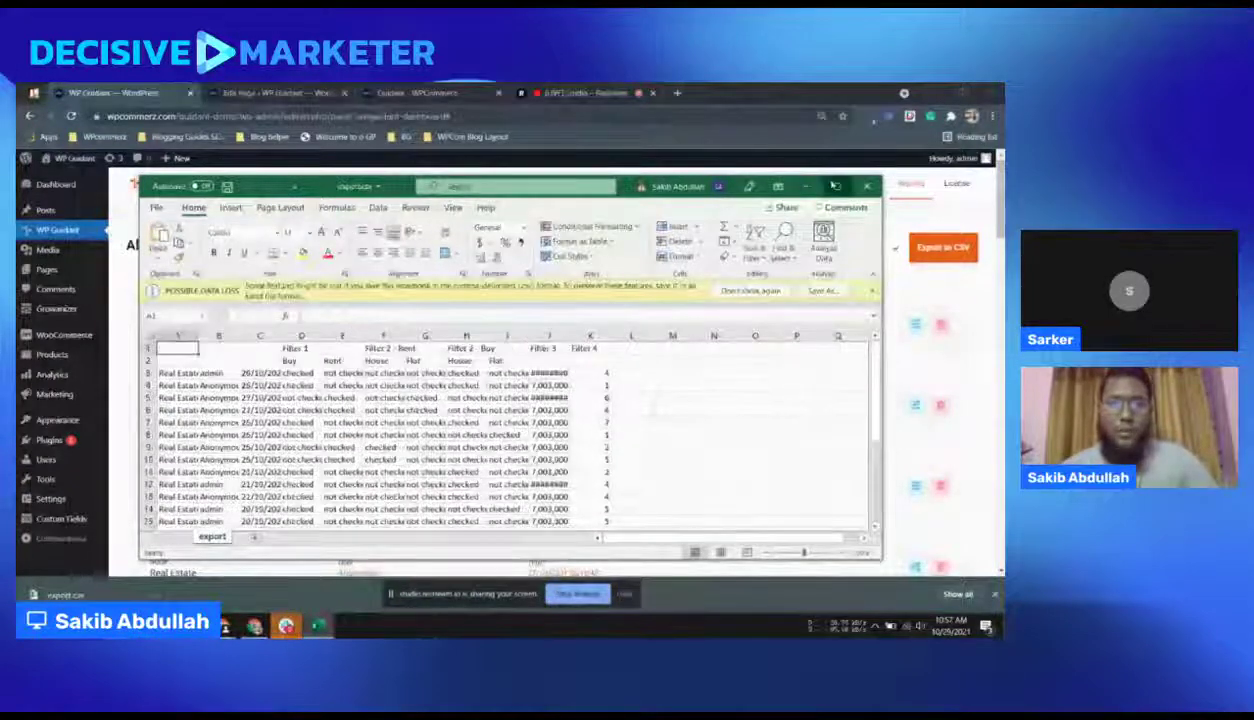
pyautogui.click(836, 186)
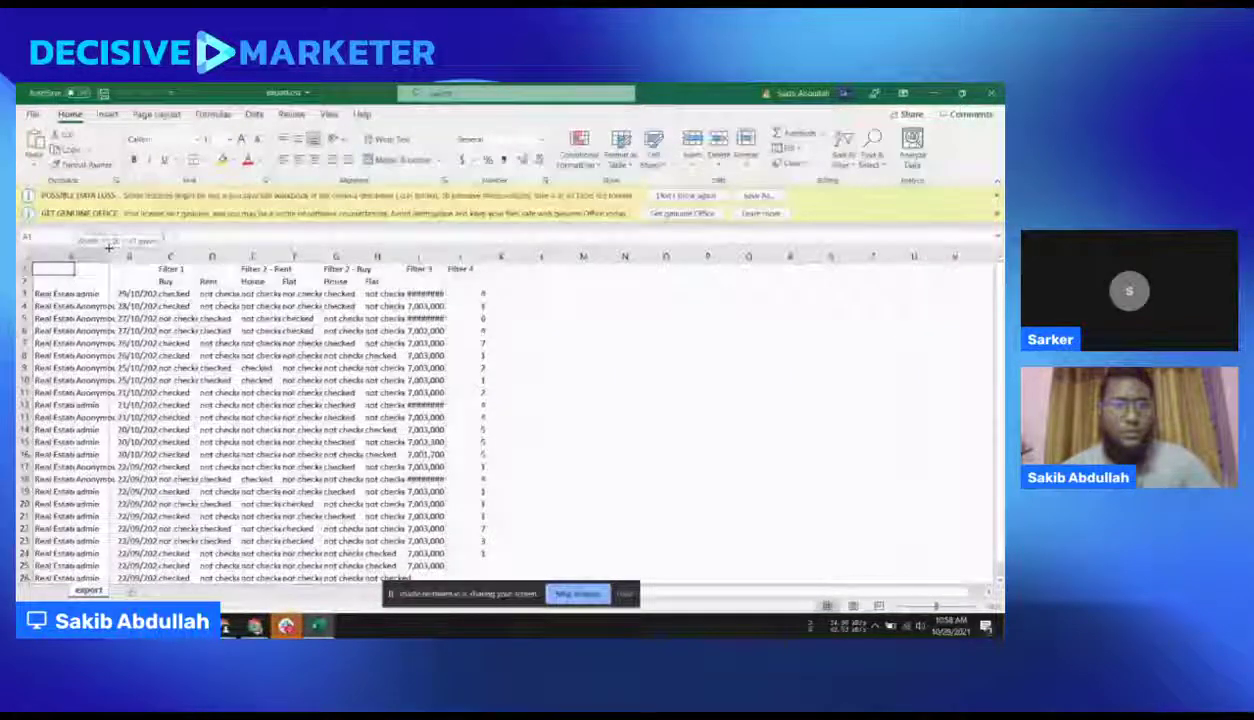
pyautogui.moveTo(108, 247); pyautogui.dragTo(321, 258)
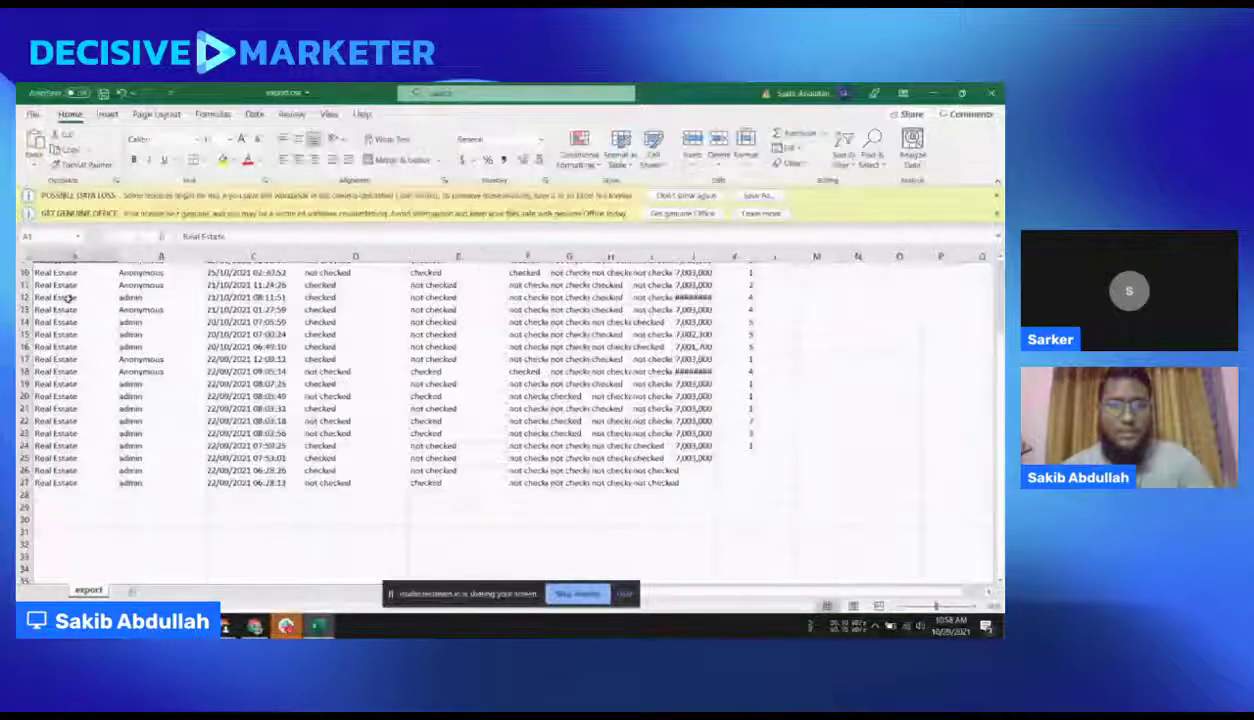
# Step: Inspect the admin user, submission time, a checked answer and the Filter 2 - Rent heading
pyautogui.scroll(3, 70, 297)
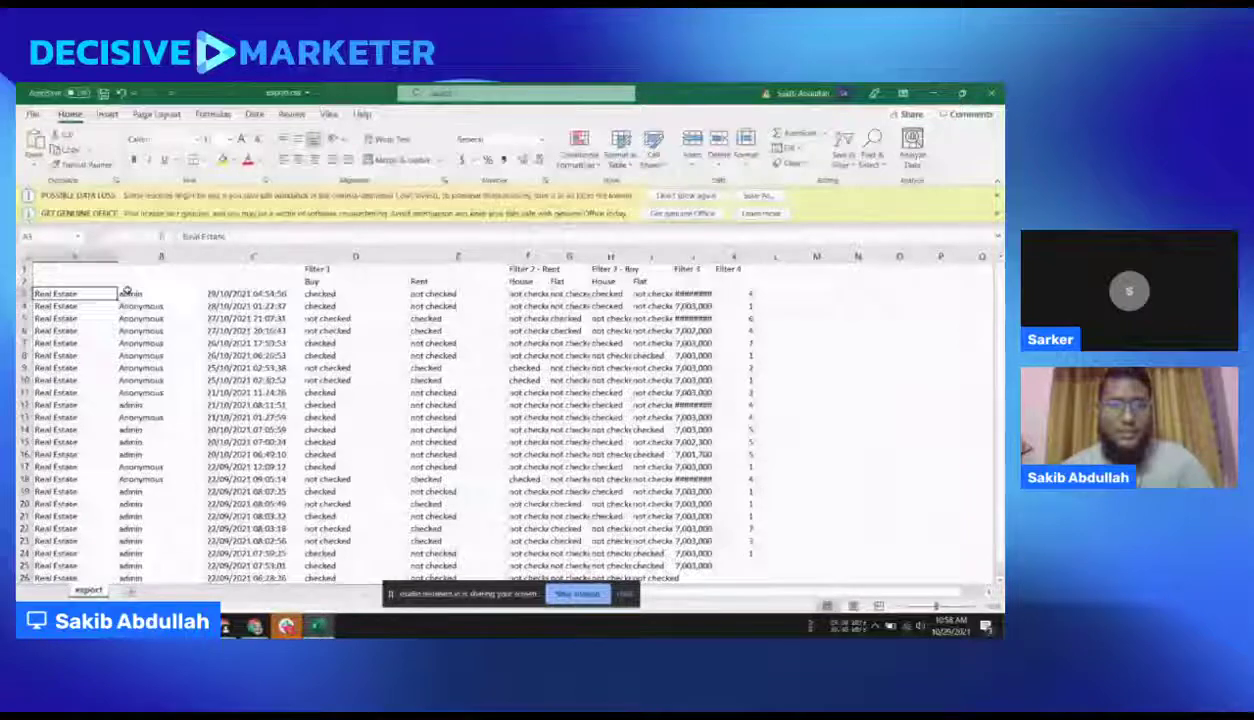
pyautogui.click(128, 292)
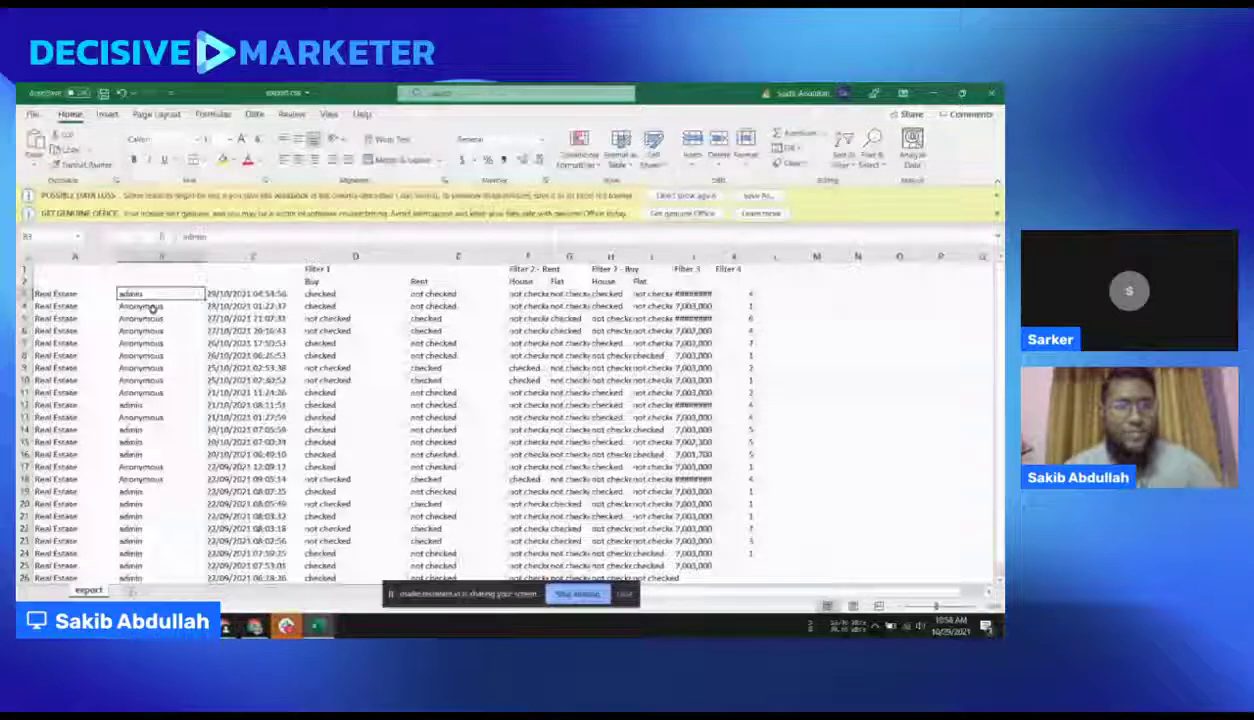
pyautogui.click(265, 295)
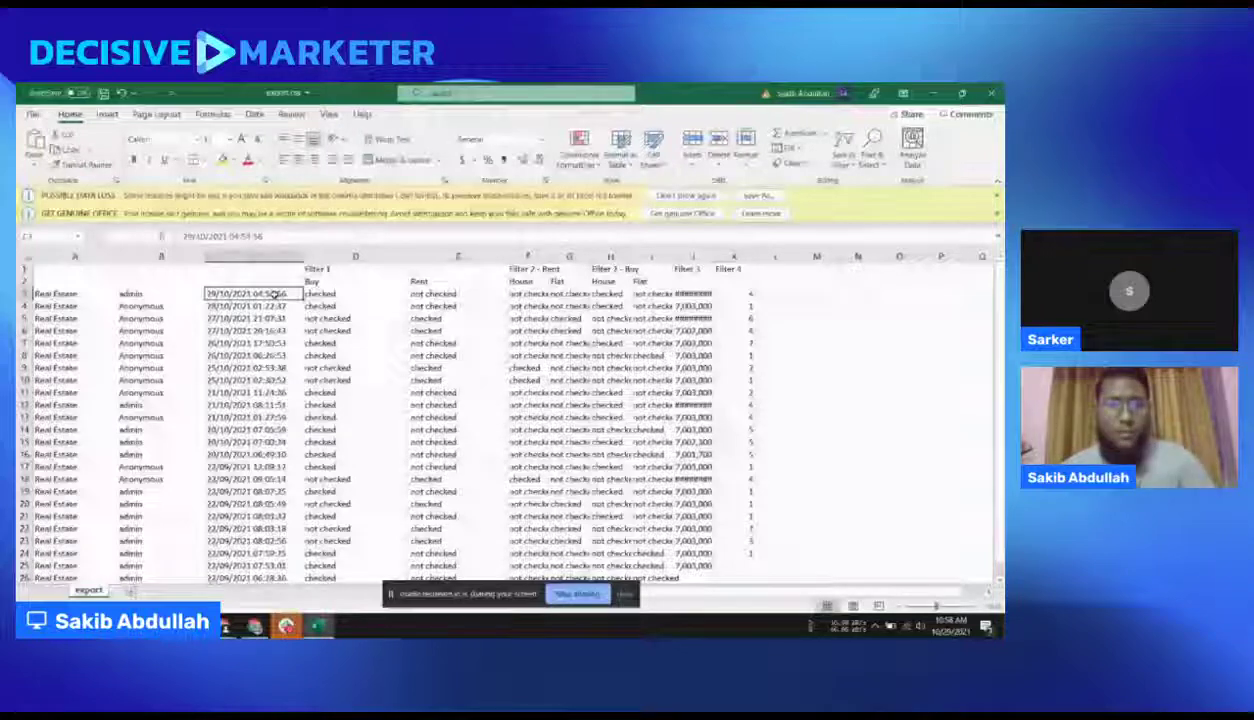
pyautogui.click(322, 304)
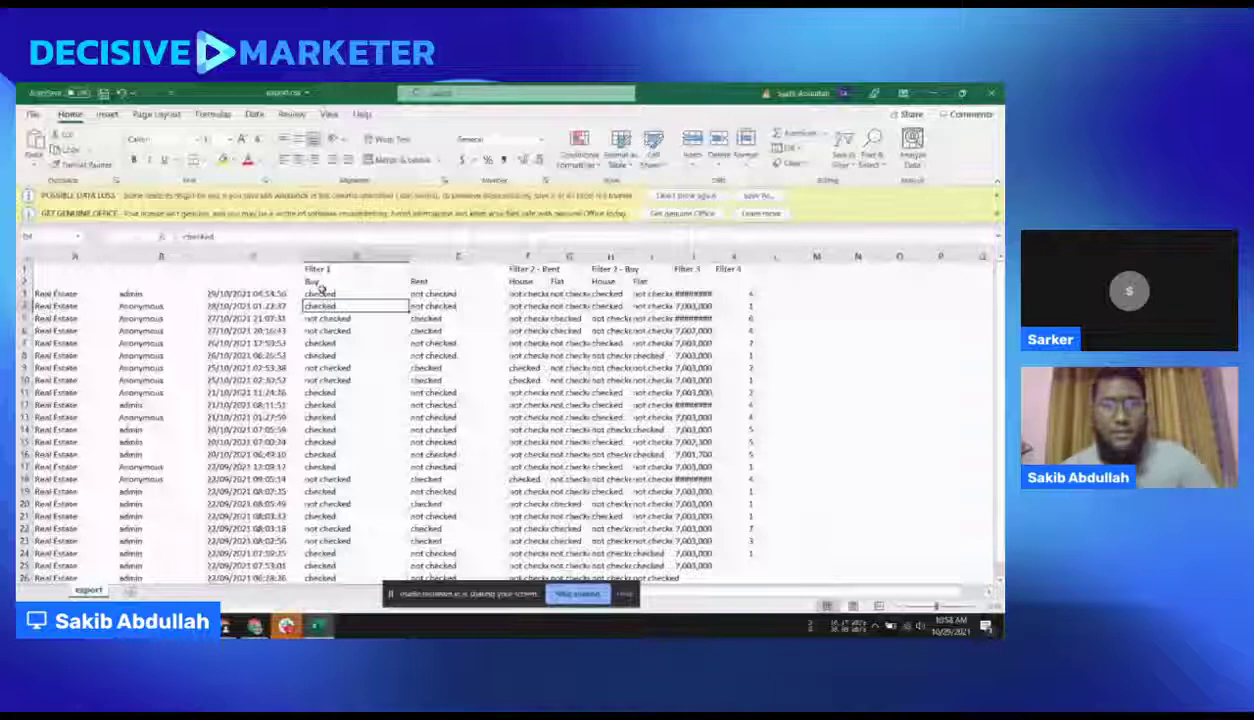
pyautogui.click(533, 269)
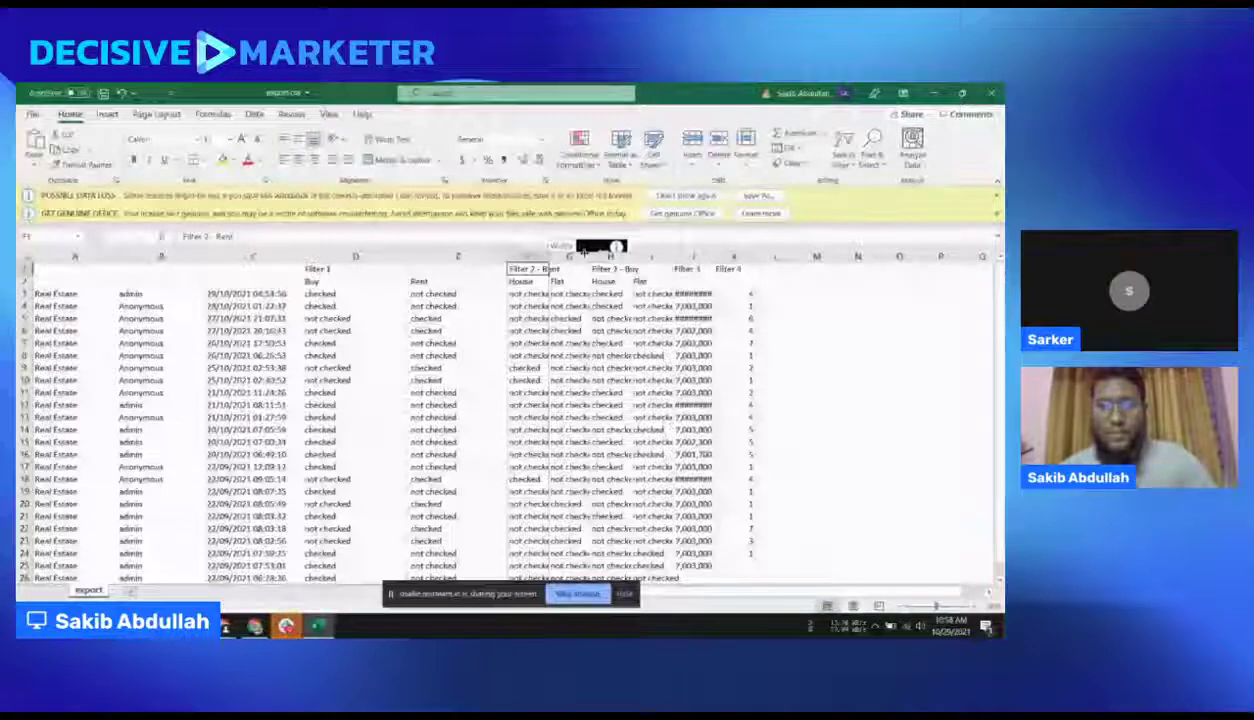
# Step: Widen columns F and J, edit an amount, check the Buy Flat answer, and close Excel
pyautogui.moveTo(585, 253); pyautogui.dragTo(770, 257)
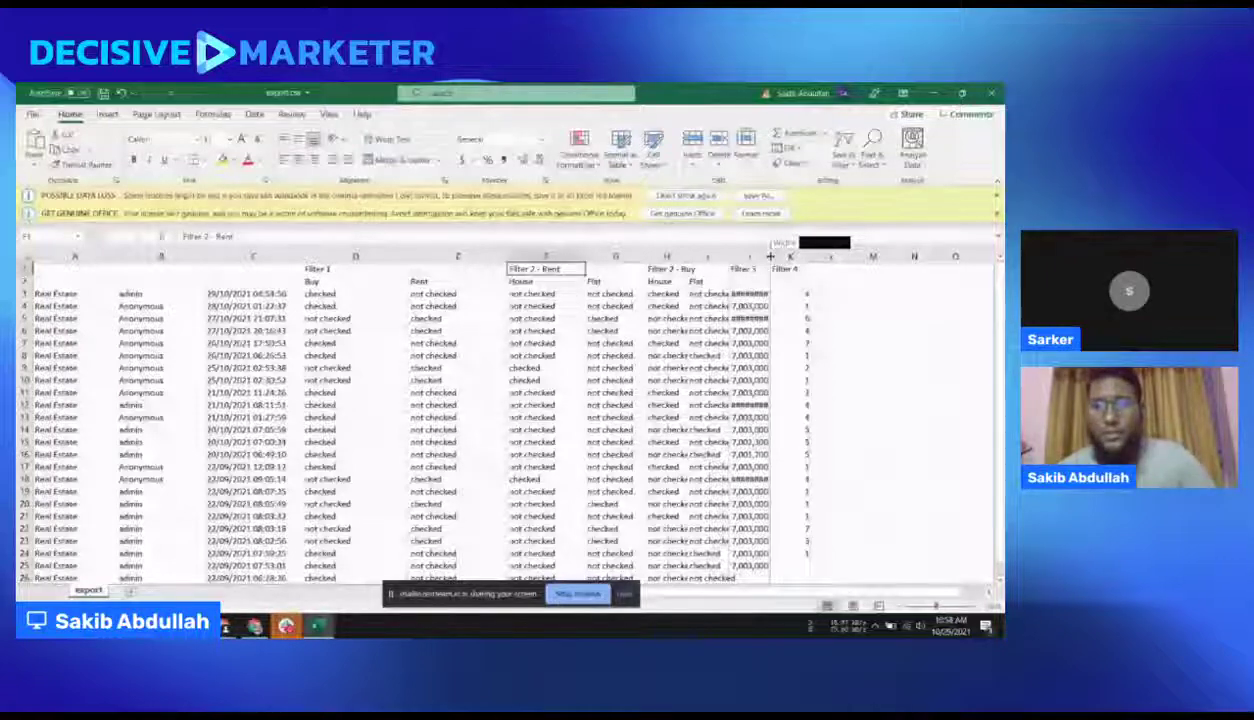
pyautogui.moveTo(770, 257); pyautogui.dragTo(800, 257)
pyautogui.doubleClick(780, 296)
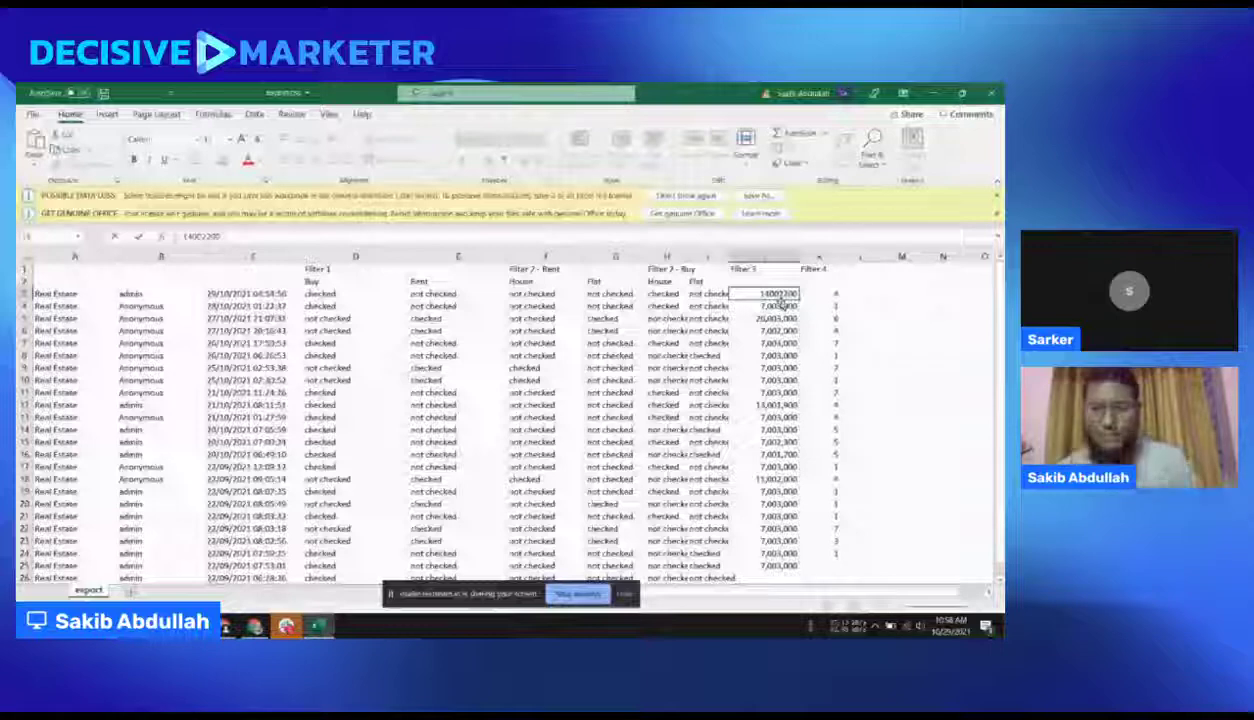
pyautogui.click(610, 306)
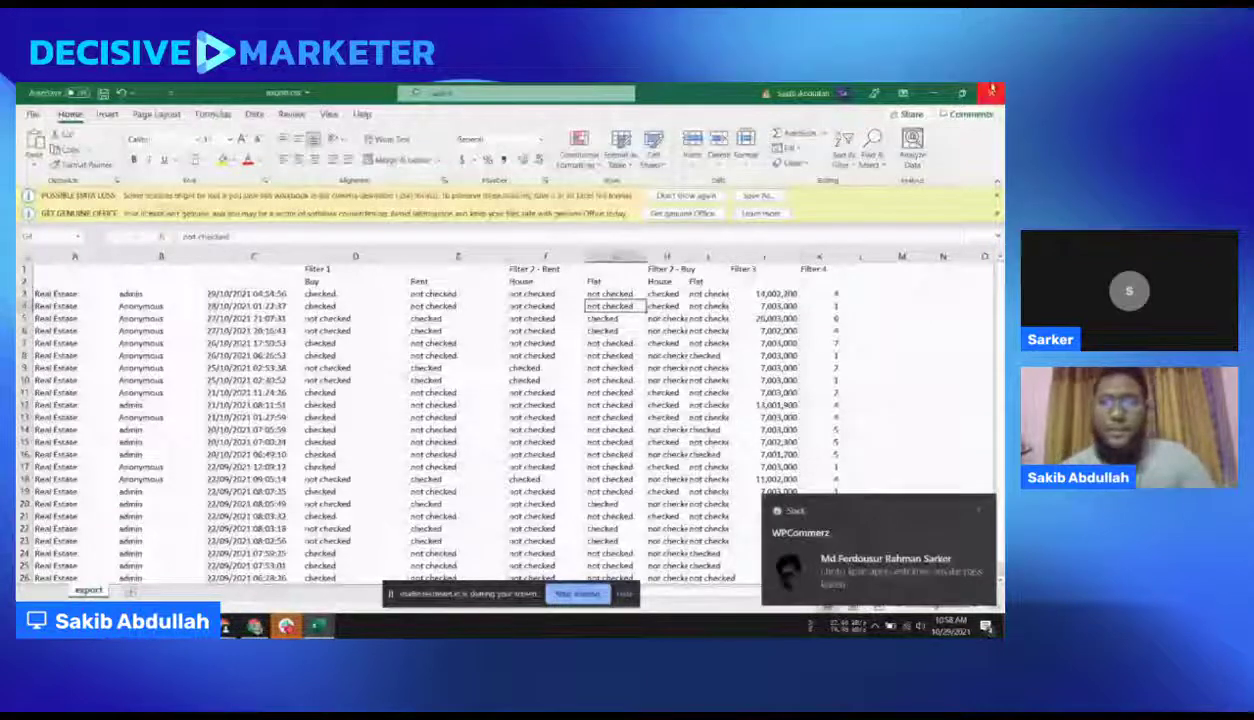
pyautogui.click(708, 306)
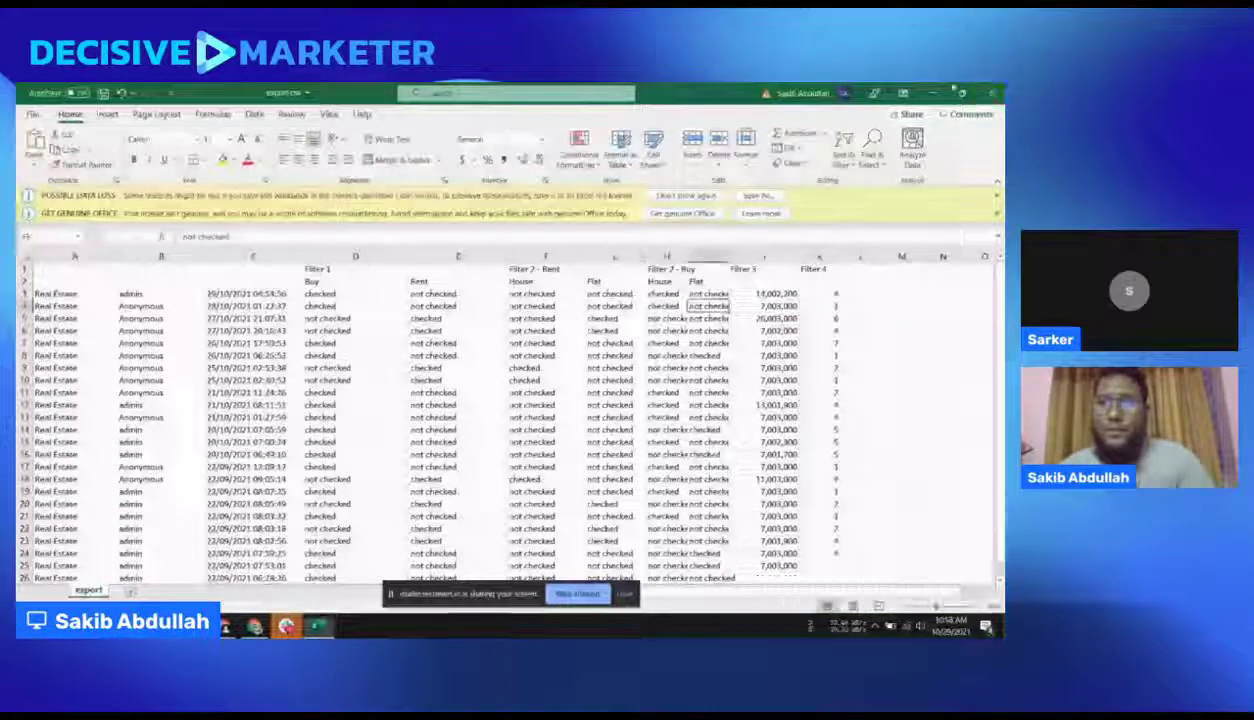
pyautogui.click(991, 93)
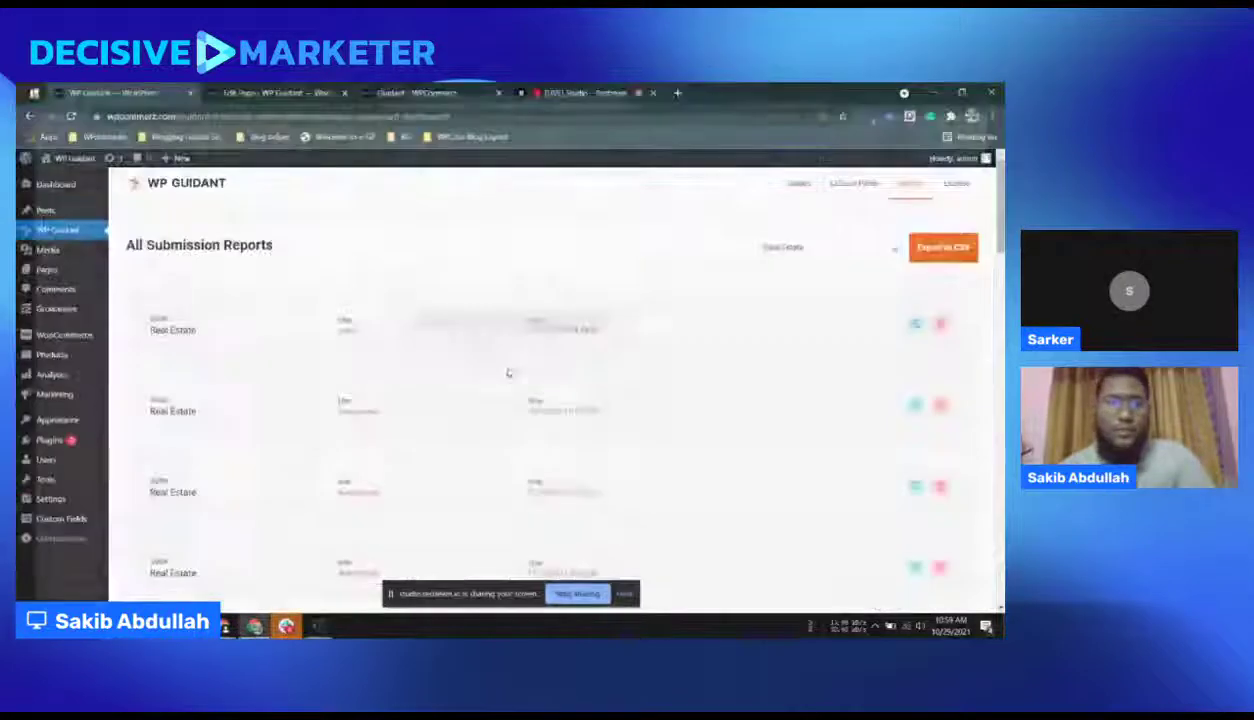
# Step: Discard the spreadsheet changes and browse the All Guides list in WP Guidant
pyautogui.click(505, 365)
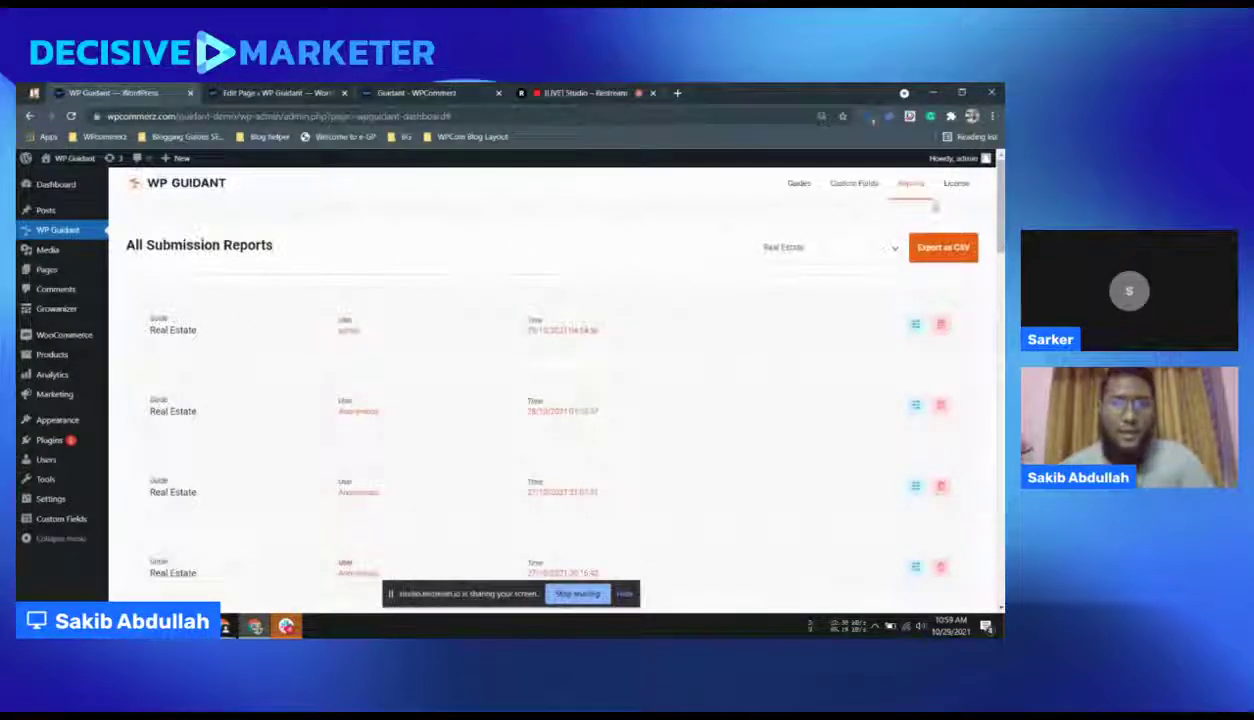
pyautogui.click(786, 194)
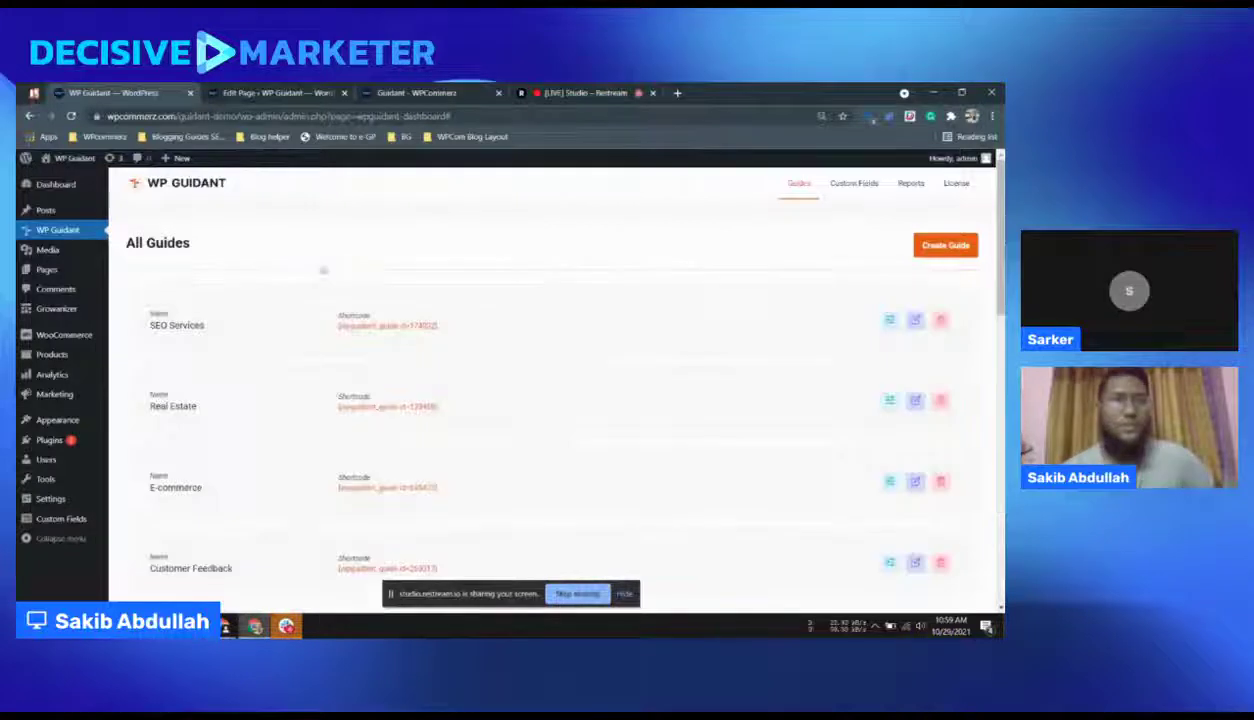
pyautogui.scroll(-6, 355, 302)
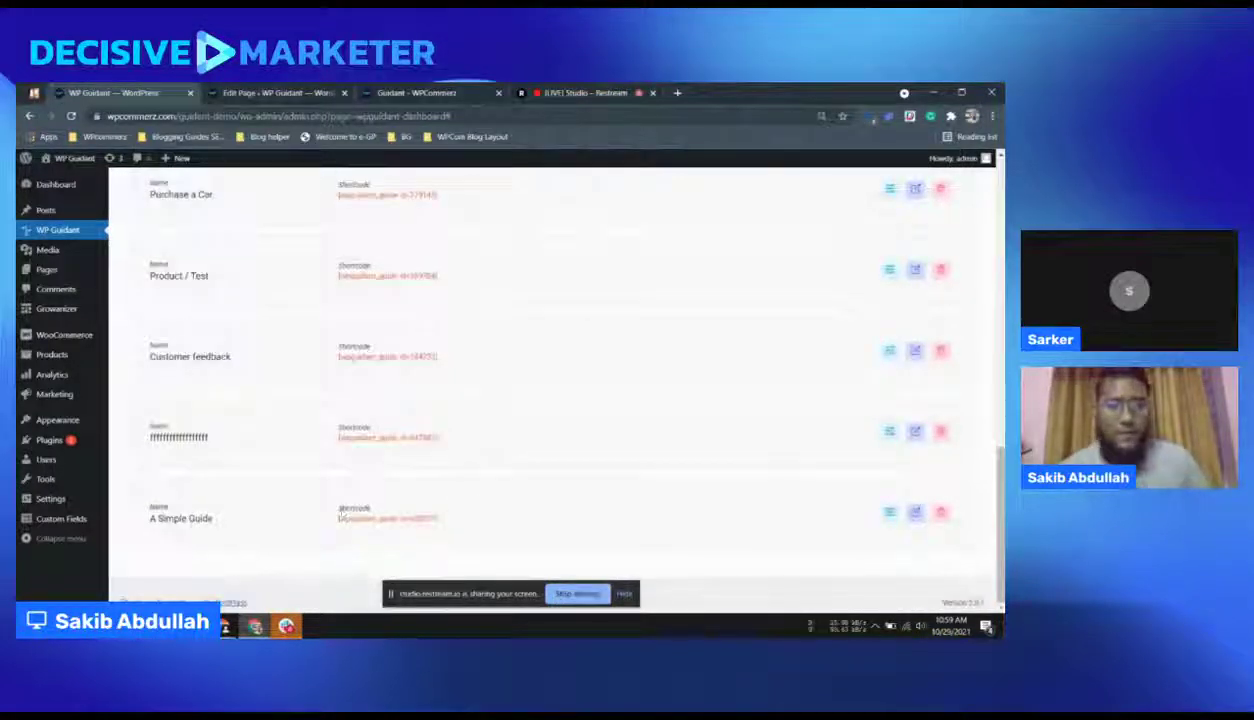
pyautogui.click(893, 508)
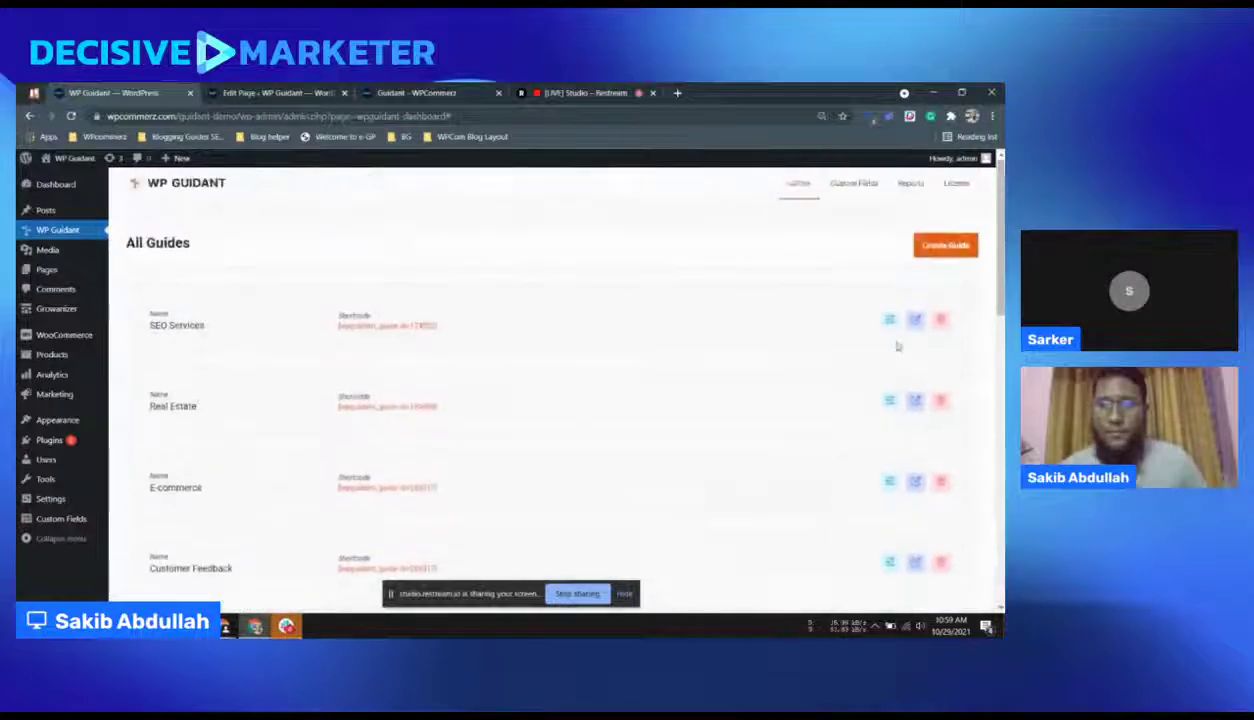
# Step: Open a blank Create New Guide form
pyautogui.click(944, 246)
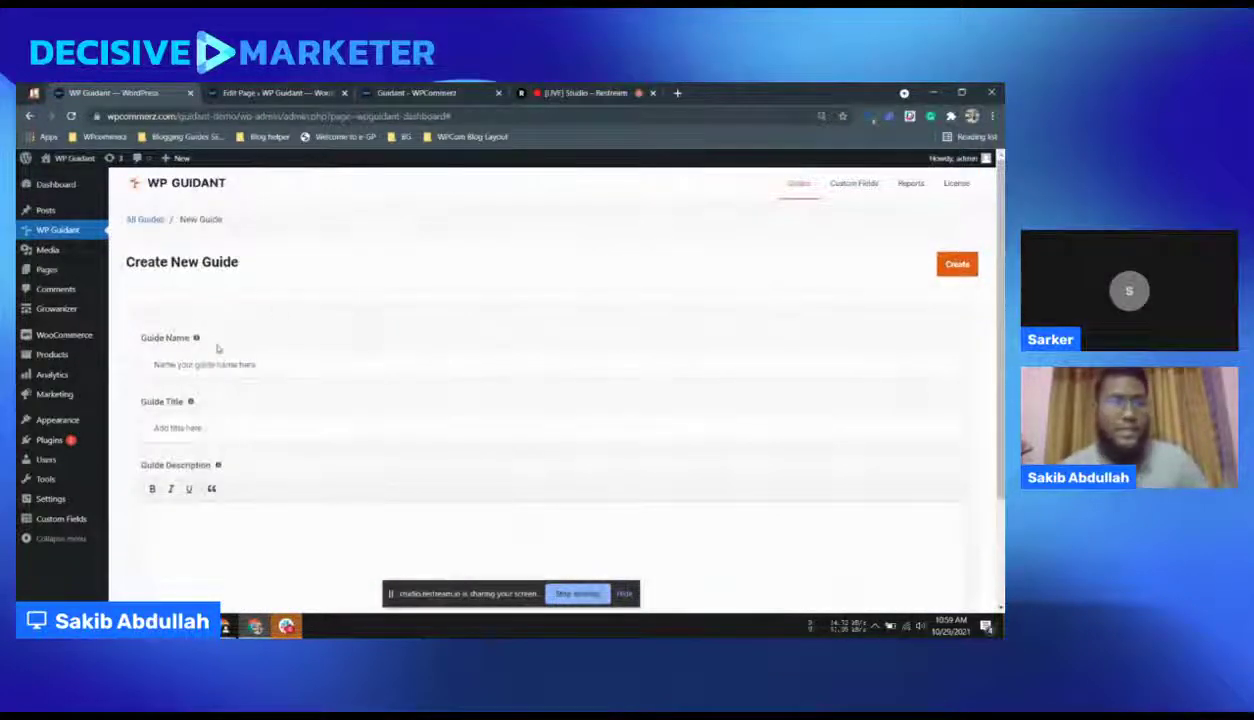
pyautogui.scroll(-2, 218, 340)
pyautogui.scroll(2, 216, 327)
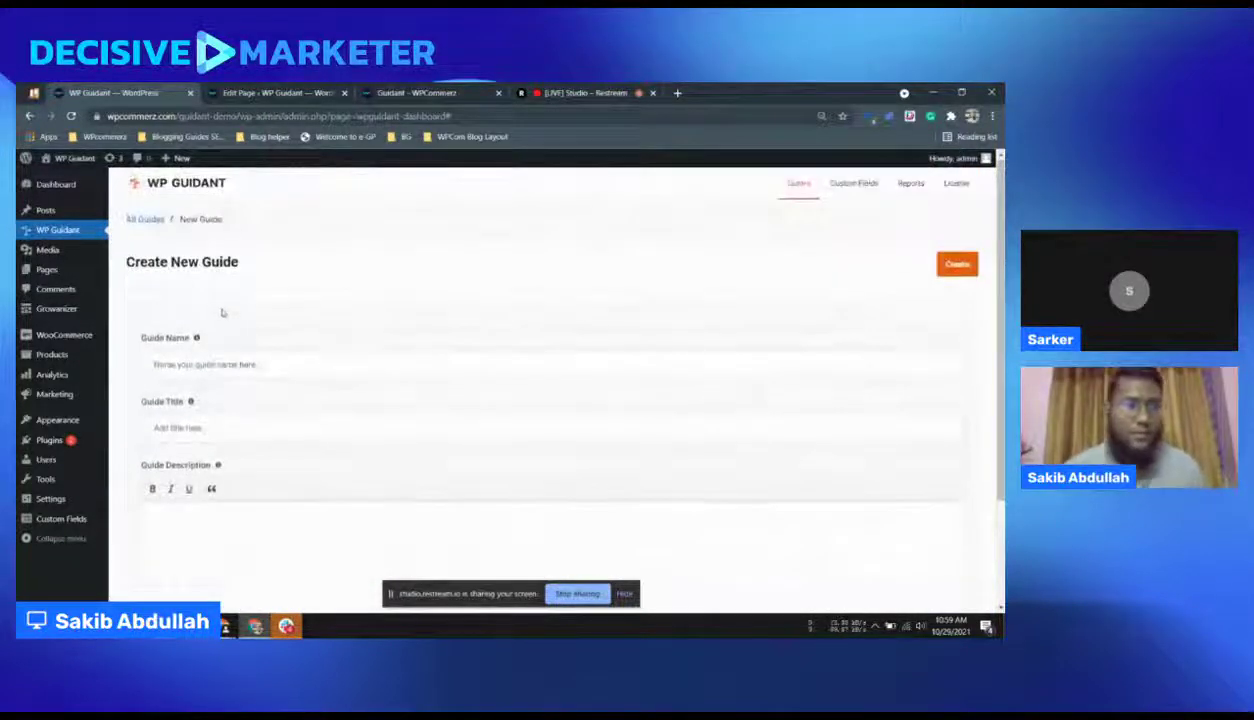
pyautogui.scroll(-3, 221, 311)
pyautogui.scroll(2, 200, 300)
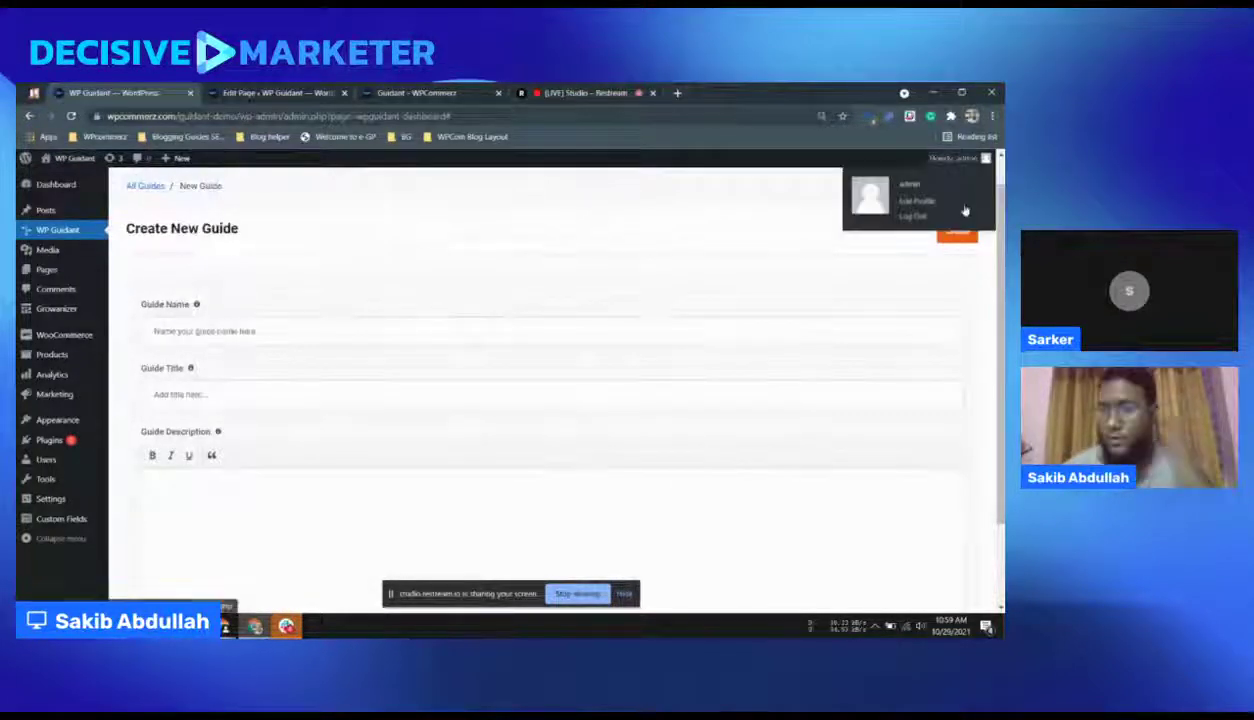
pyautogui.scroll(1, 778, 270)
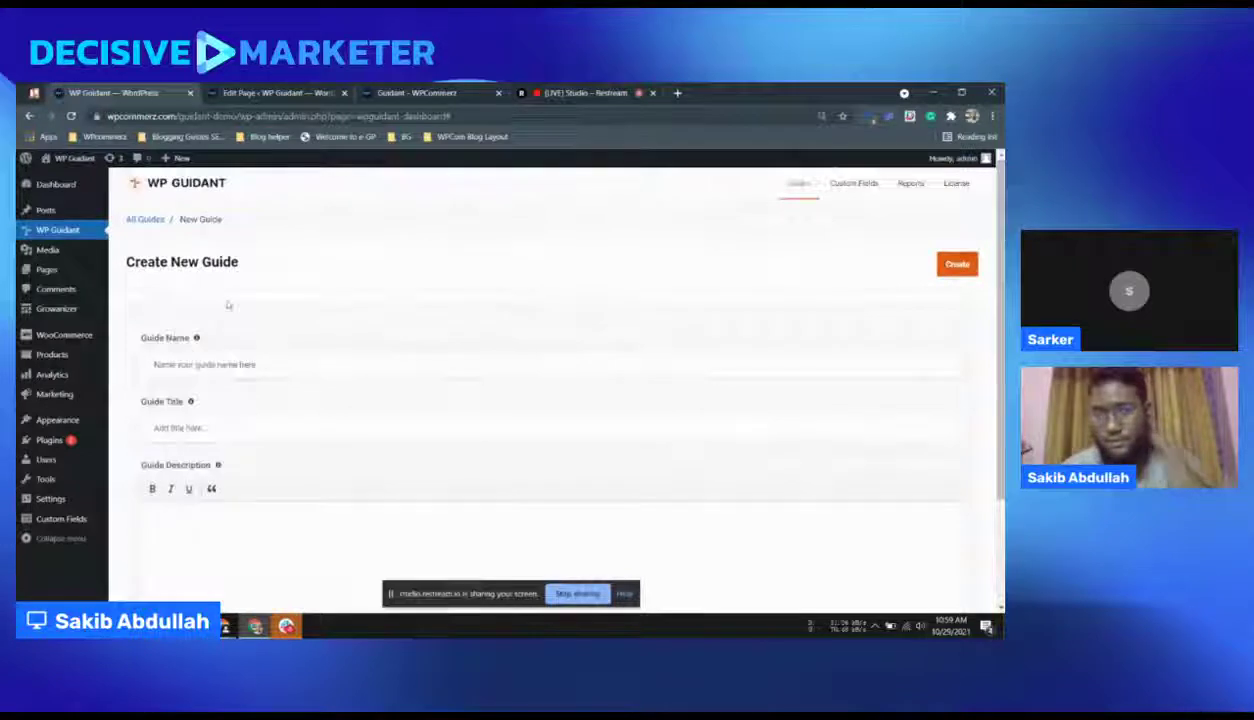
pyautogui.scroll(-3, 229, 300)
pyautogui.scroll(3, 227, 272)
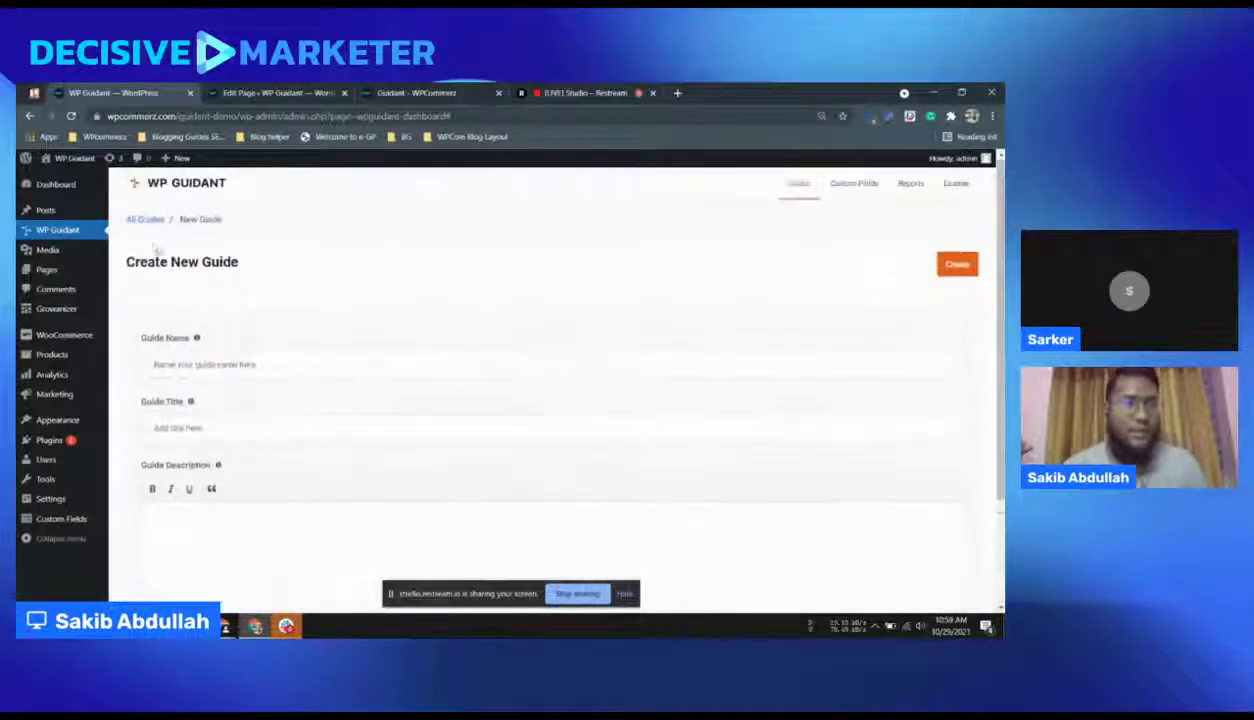
pyautogui.scroll(-2, 229, 320)
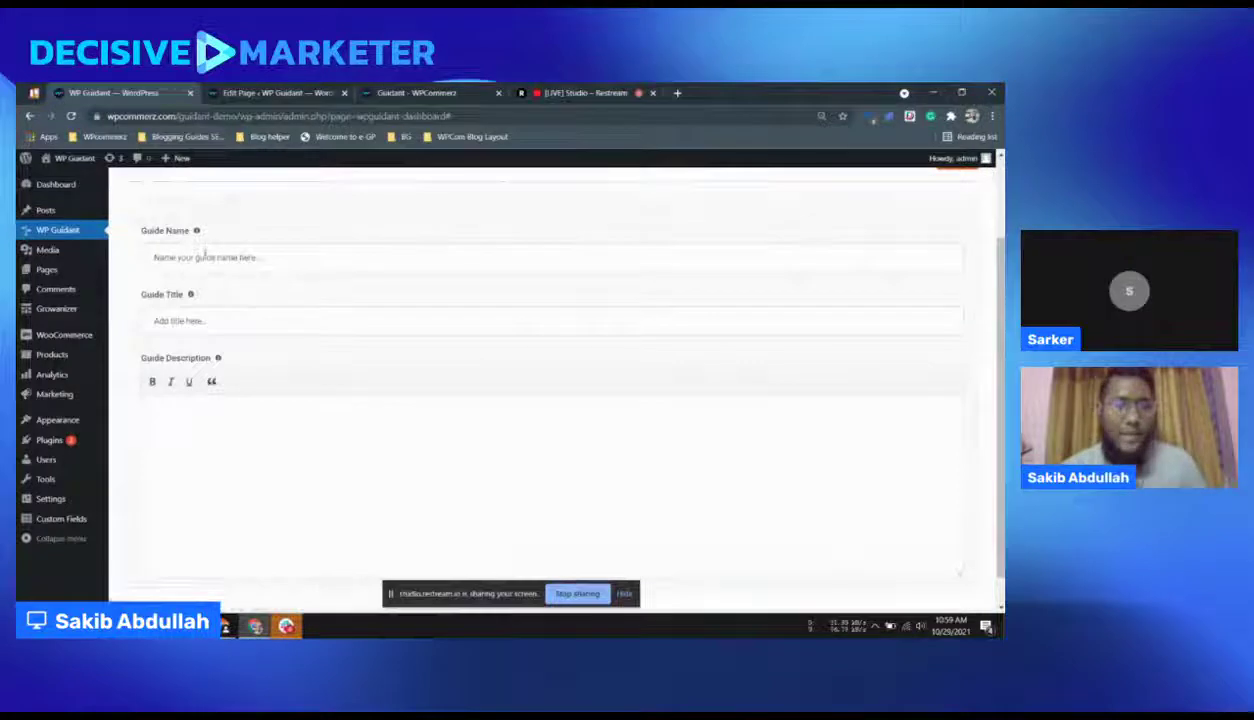
# Step: Enter guide name ZZZZ, title 'Suitable for your customers' and description 'bla bla bla'
pyautogui.click(196, 259)
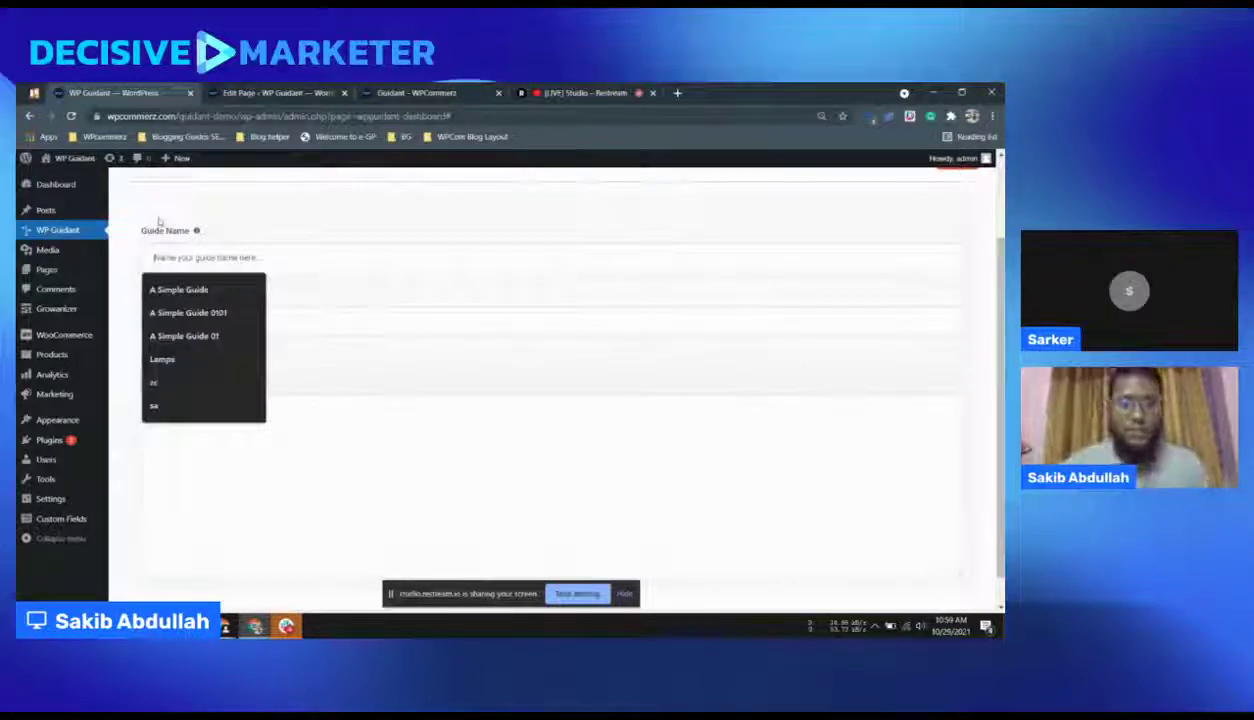
pyautogui.write('Acer')
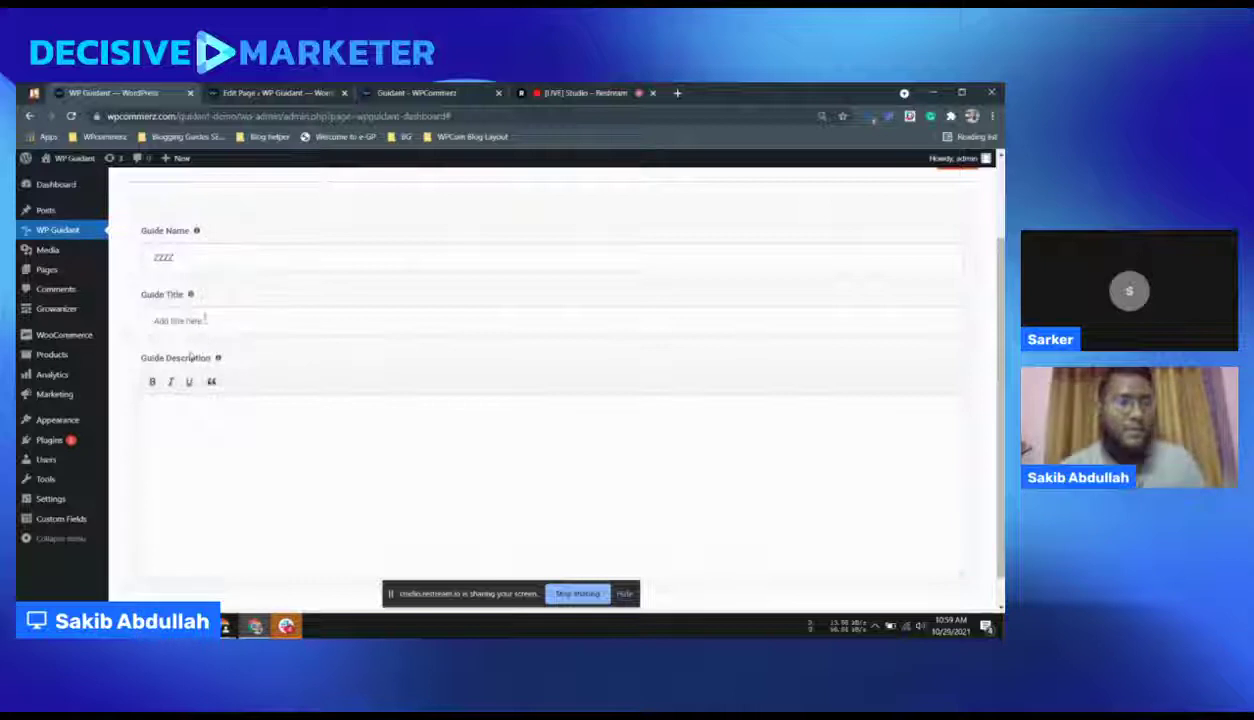
pyautogui.click(172, 297)
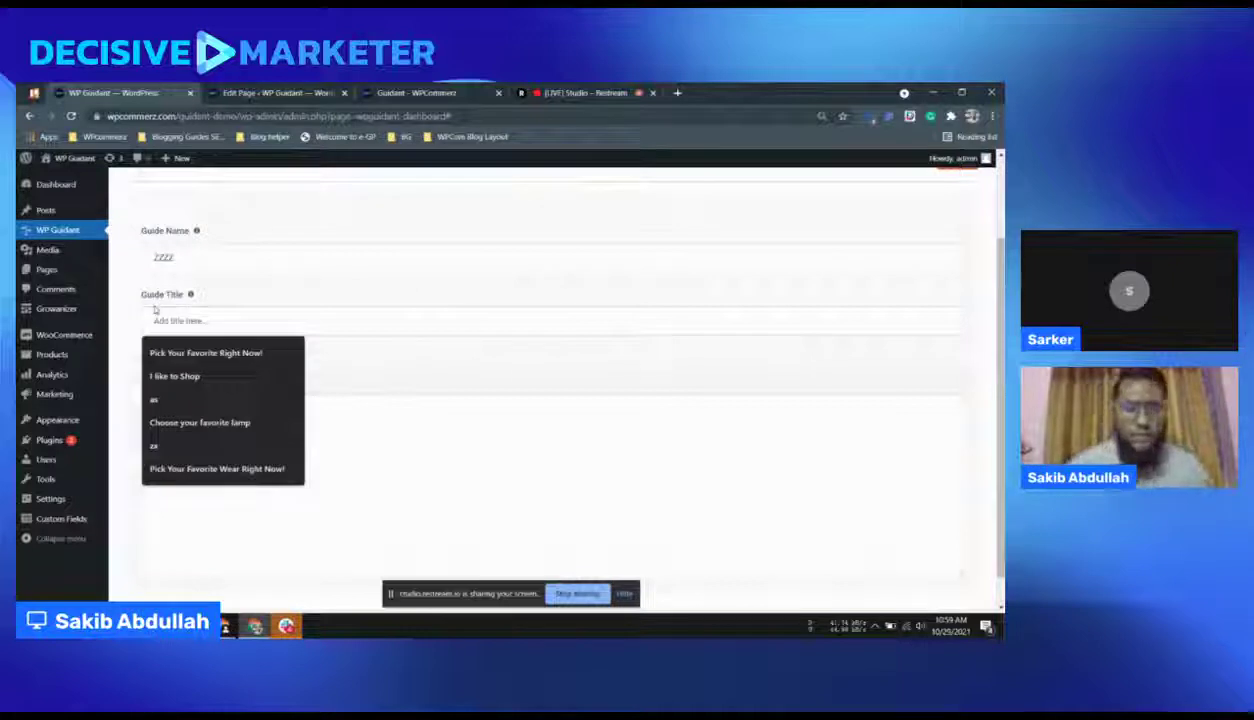
pyautogui.write('Sohanjel')
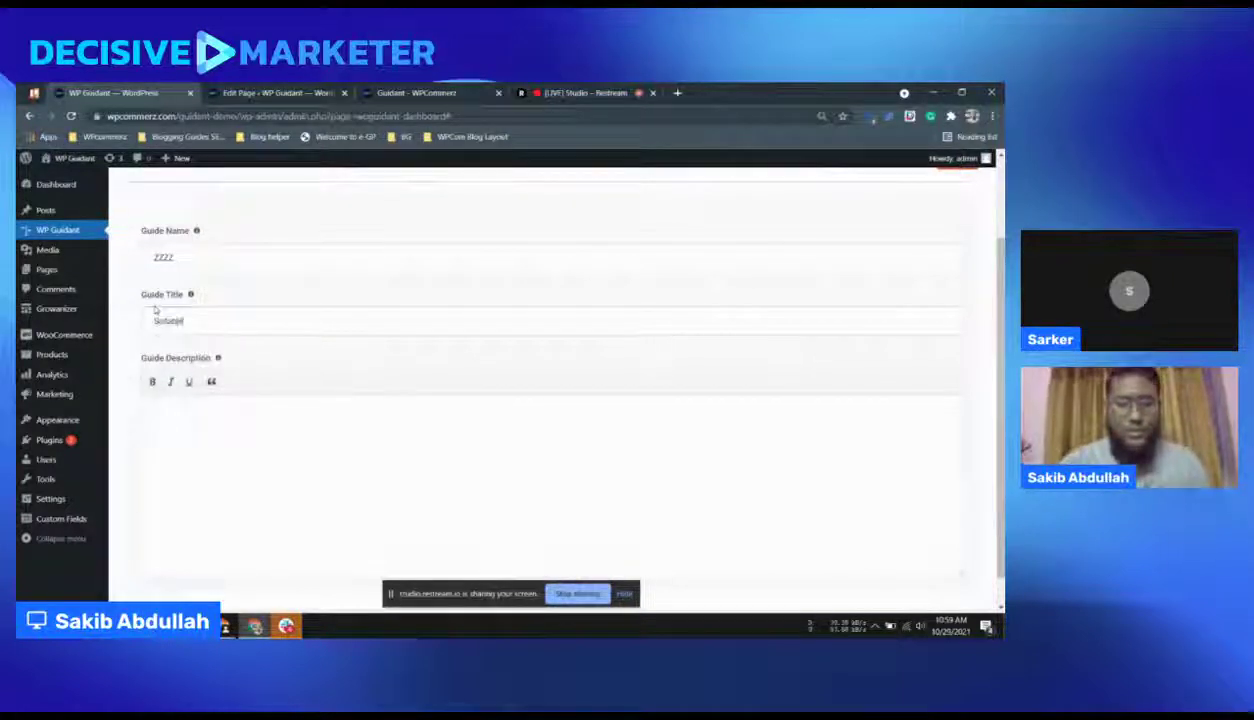
pyautogui.write(' for you')
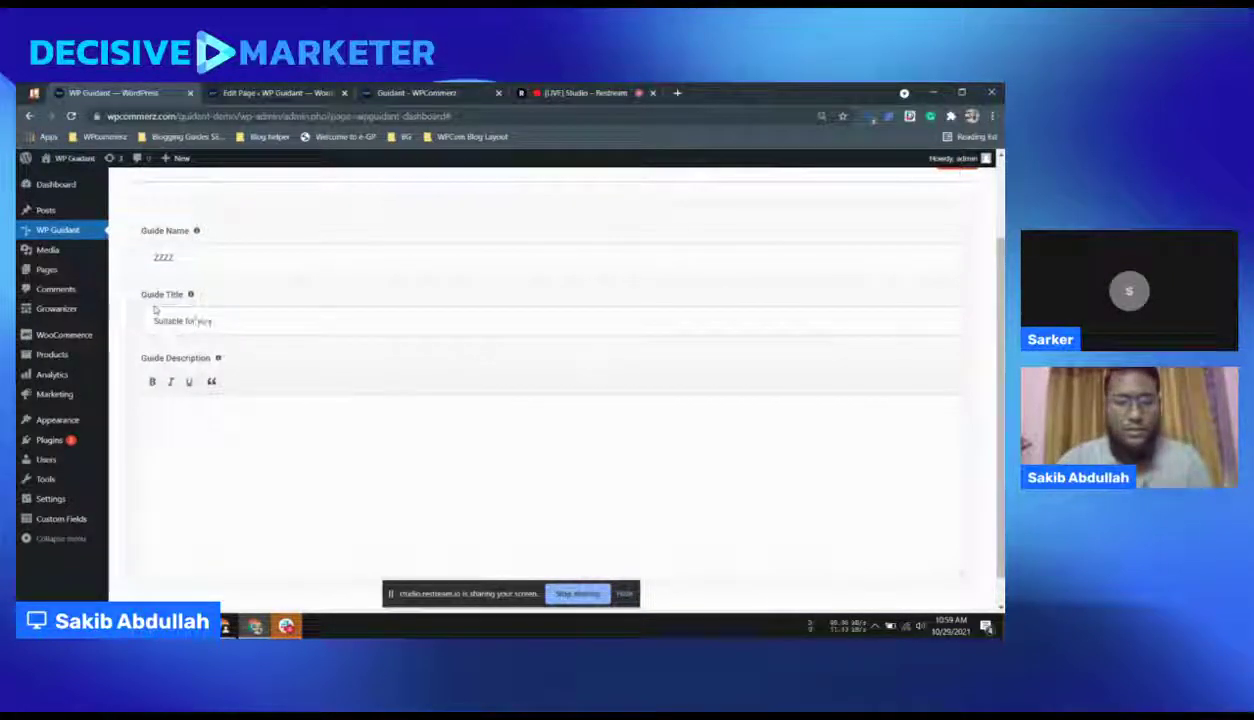
pyautogui.write('!')
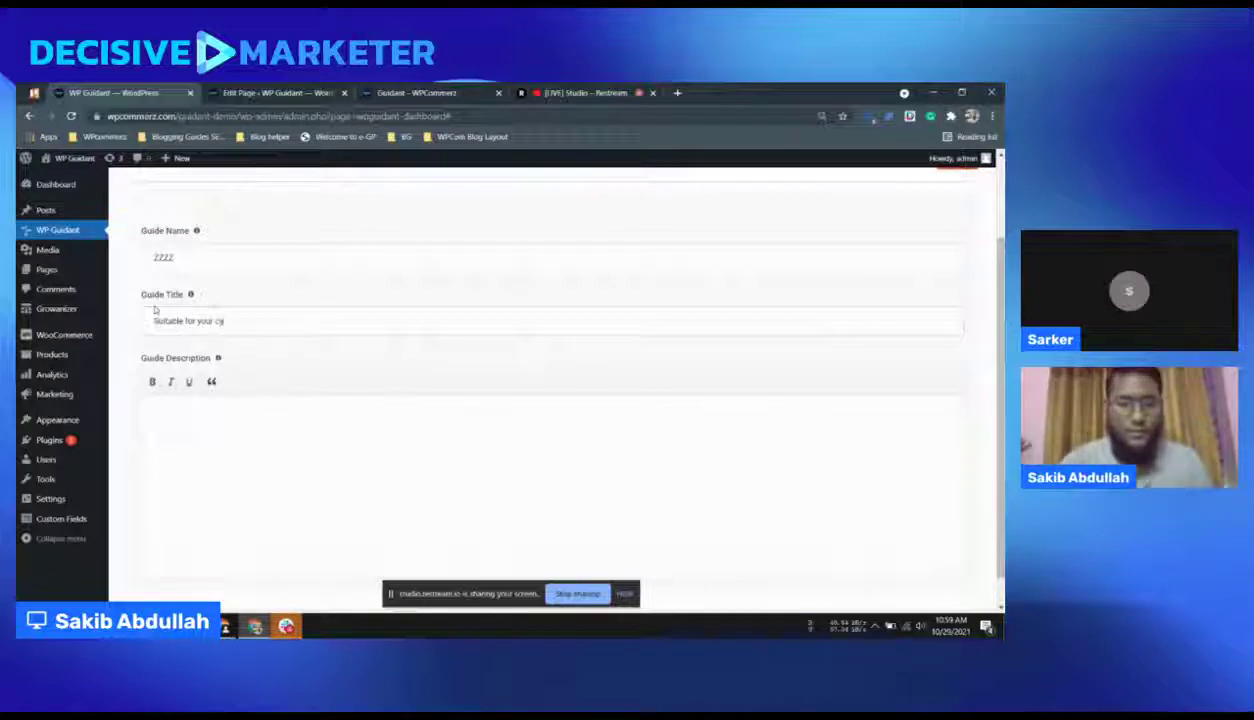
pyautogui.write(' customers')
pyautogui.scroll(-1, 155, 311)
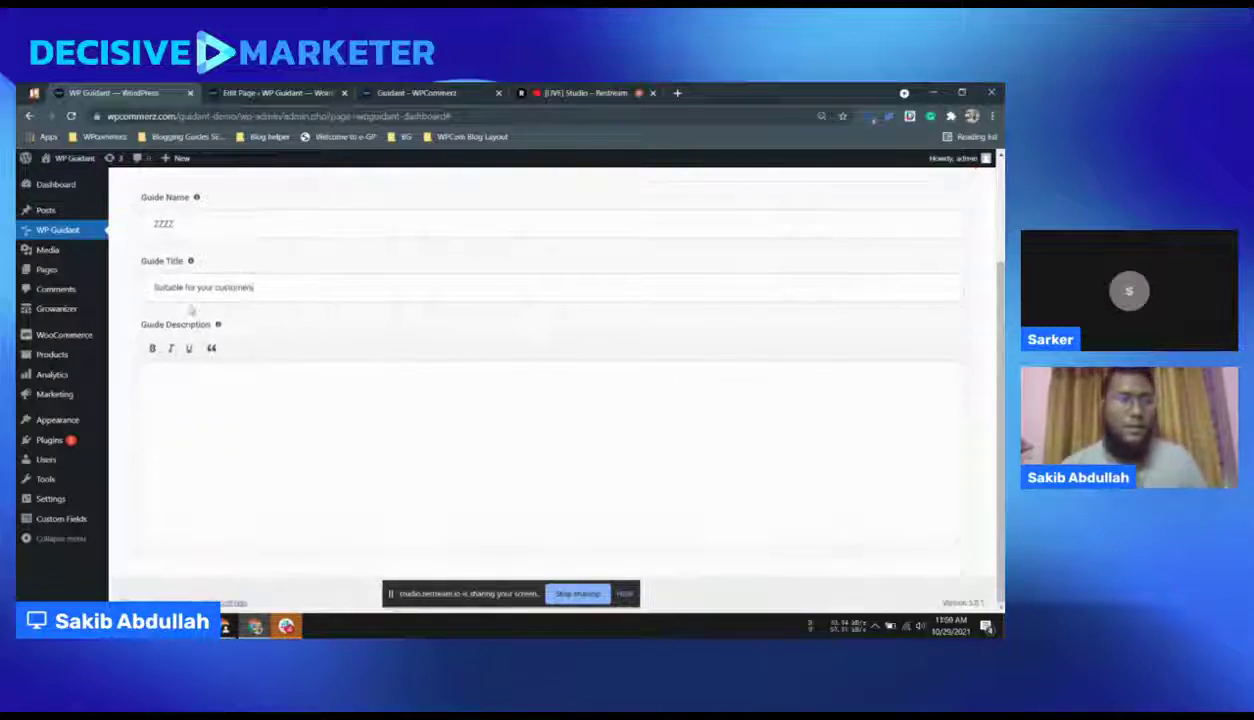
pyautogui.click(222, 445)
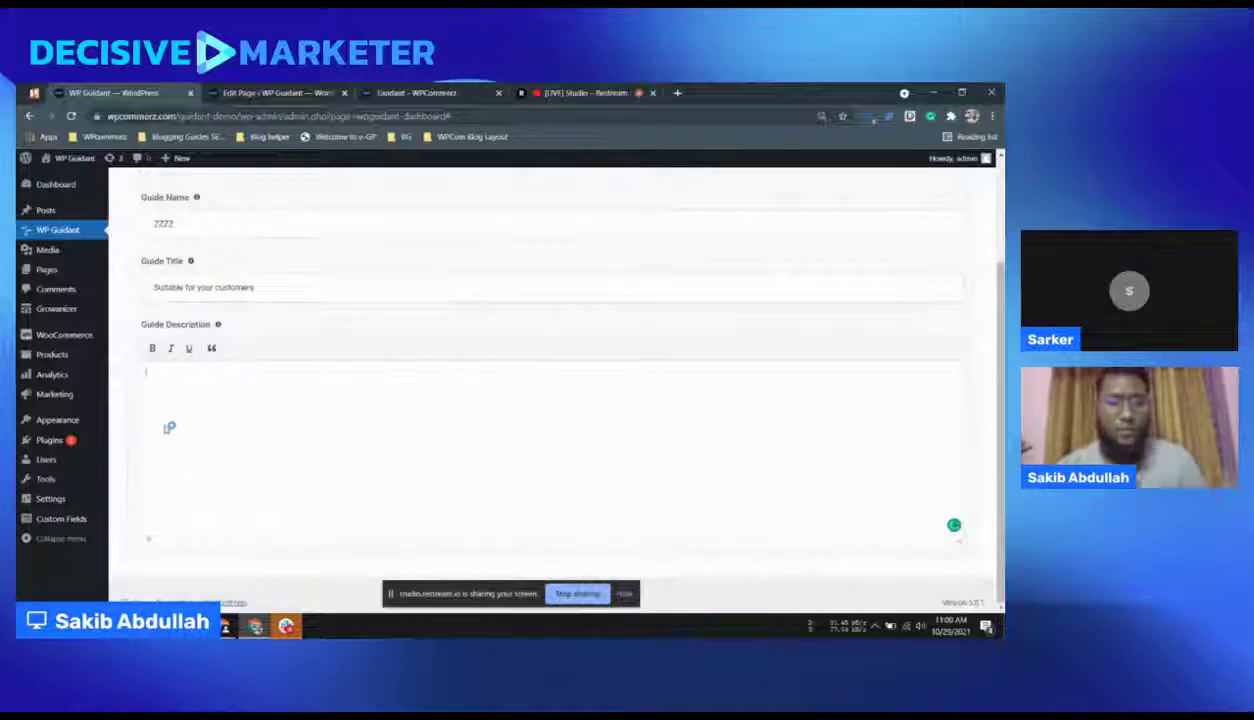
pyautogui.write('bla')
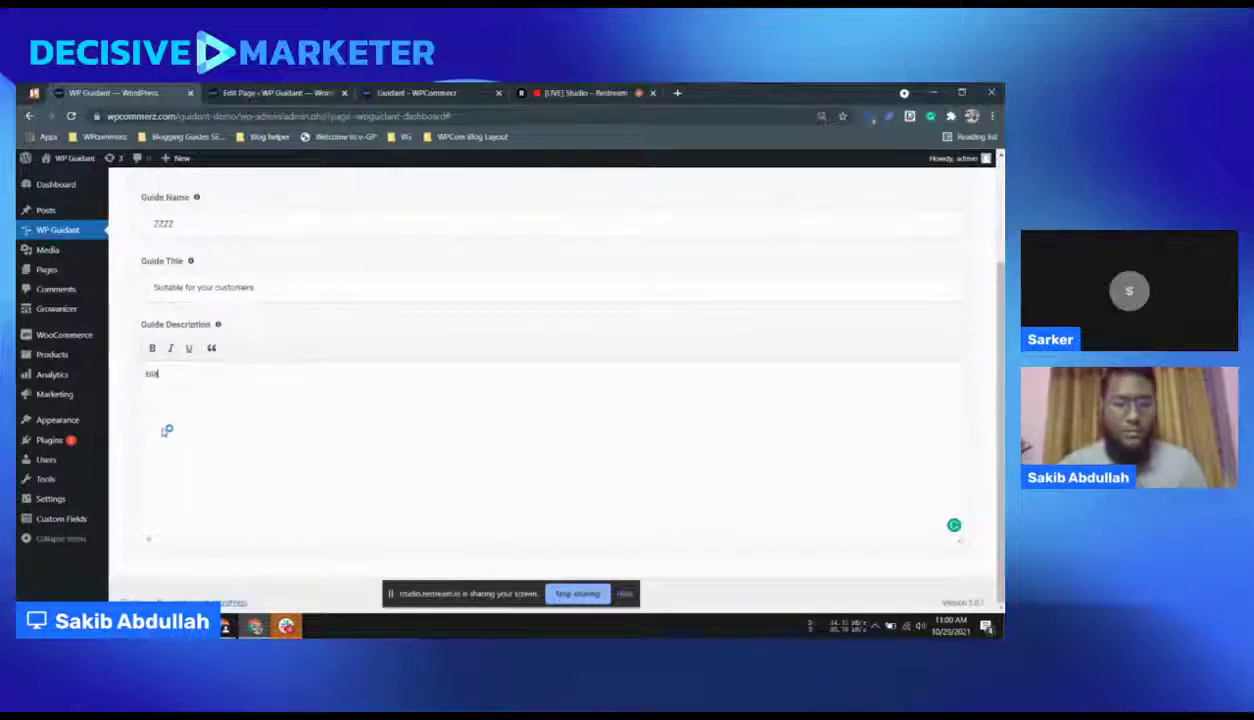
pyautogui.write(' bla bla')
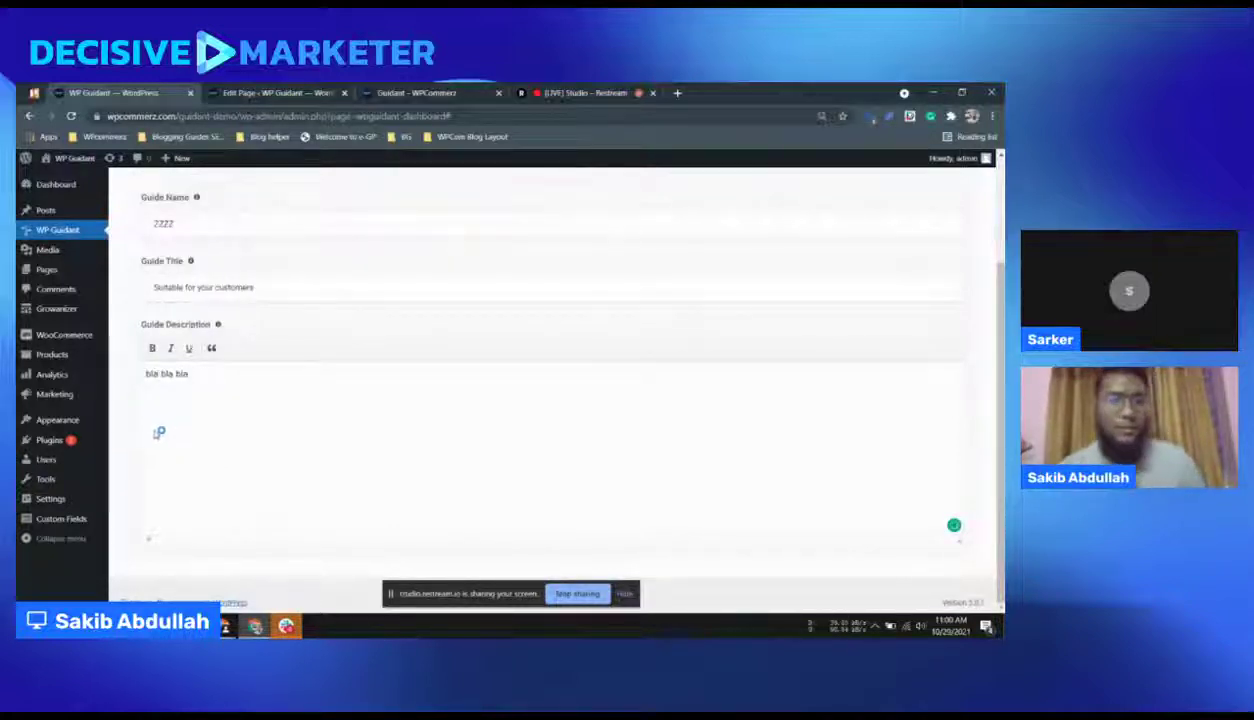
pyautogui.scroll(2, 720, 333)
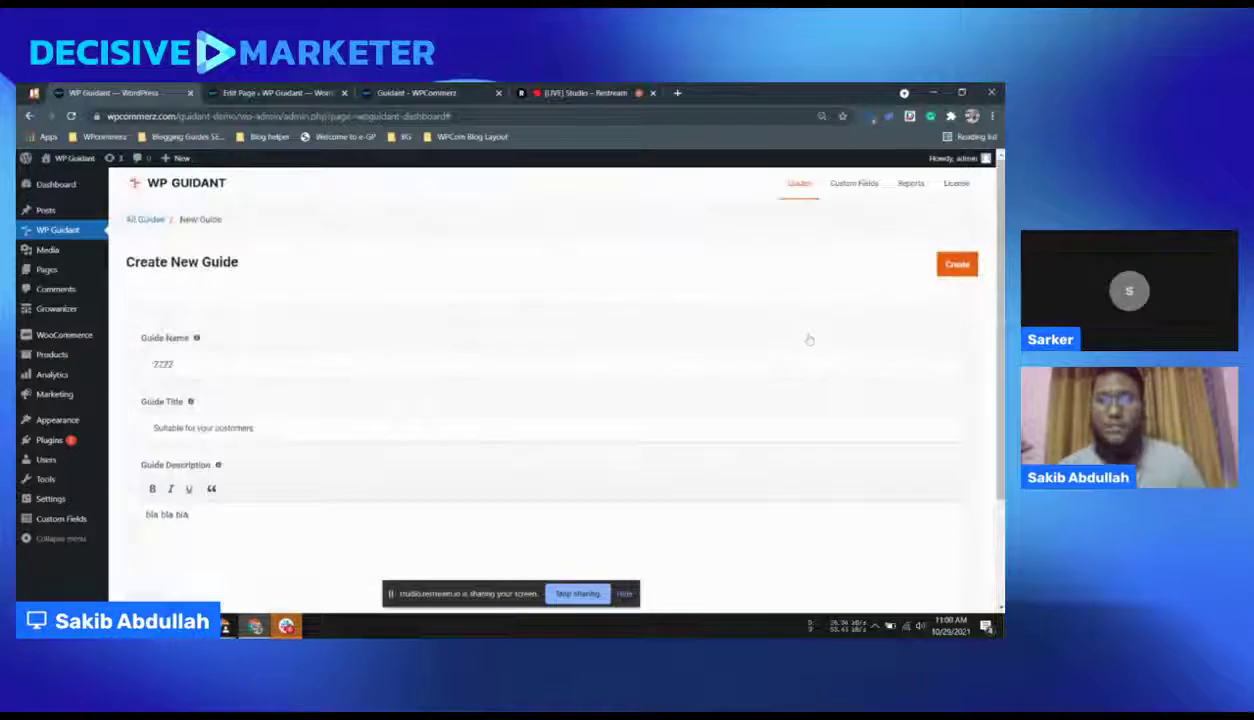
# Step: Create the new ZZZZ guide
pyautogui.click(957, 265)
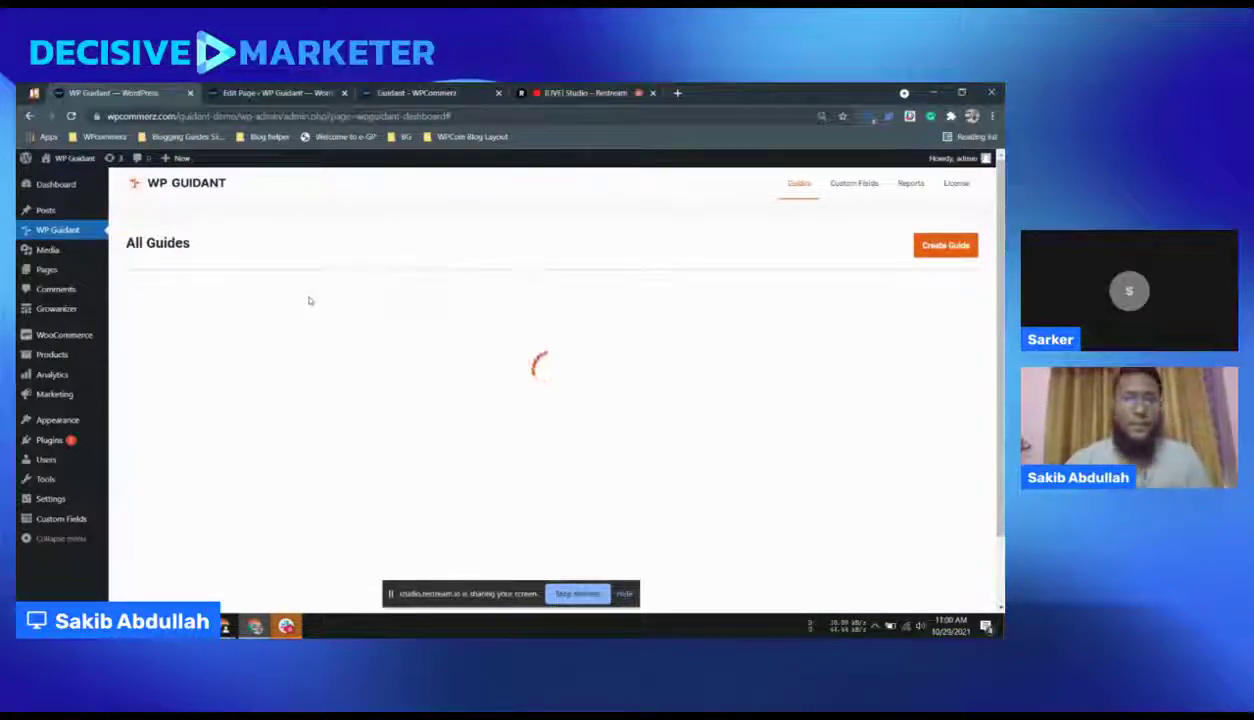
pyautogui.scroll(-5, 283, 396)
pyautogui.scroll(-2, 283, 396)
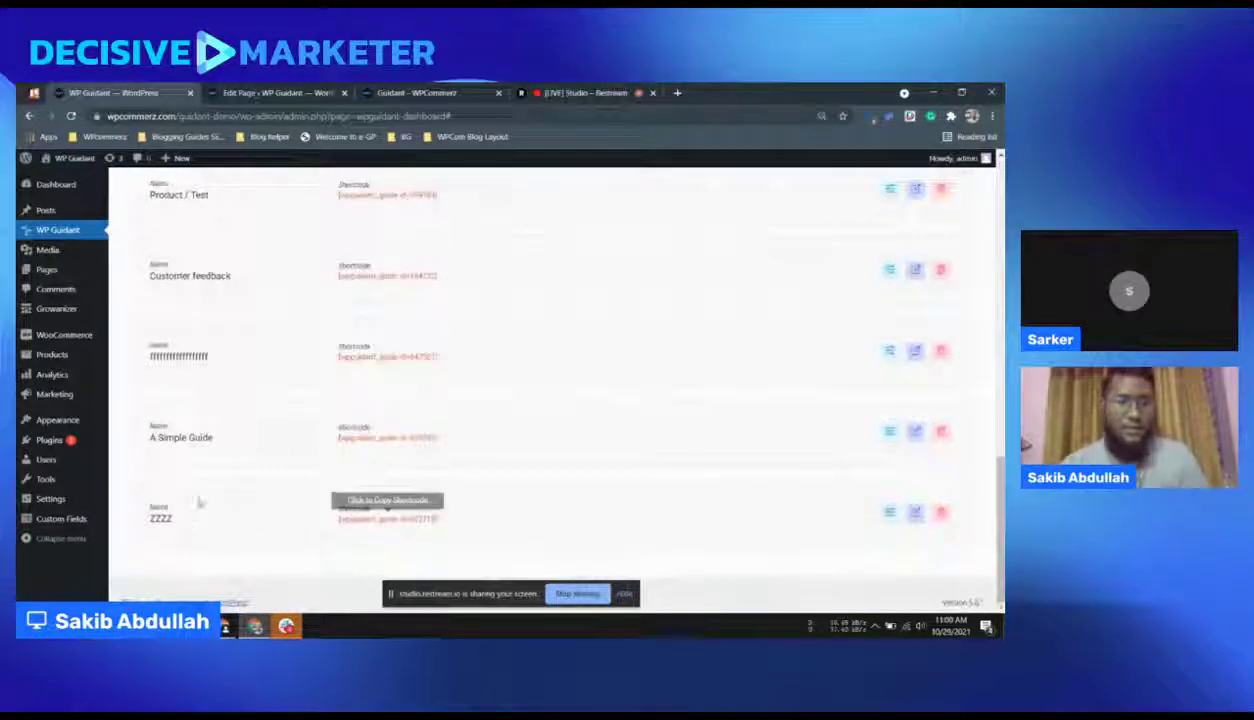
# Step: Copy the ZZZZ guide's shortcode and return to the Page For Video editor
pyautogui.click(399, 520)
pyautogui.scroll(-4, 402, 518)
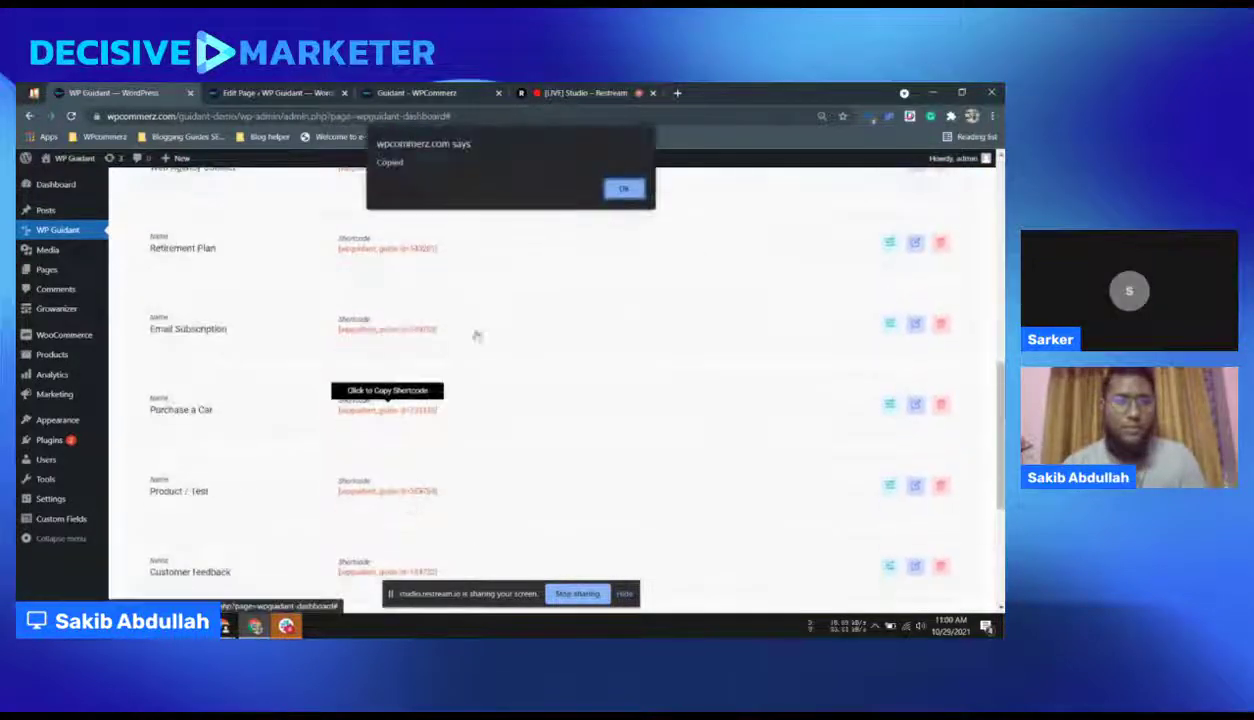
pyautogui.click(623, 189)
pyautogui.click(228, 92)
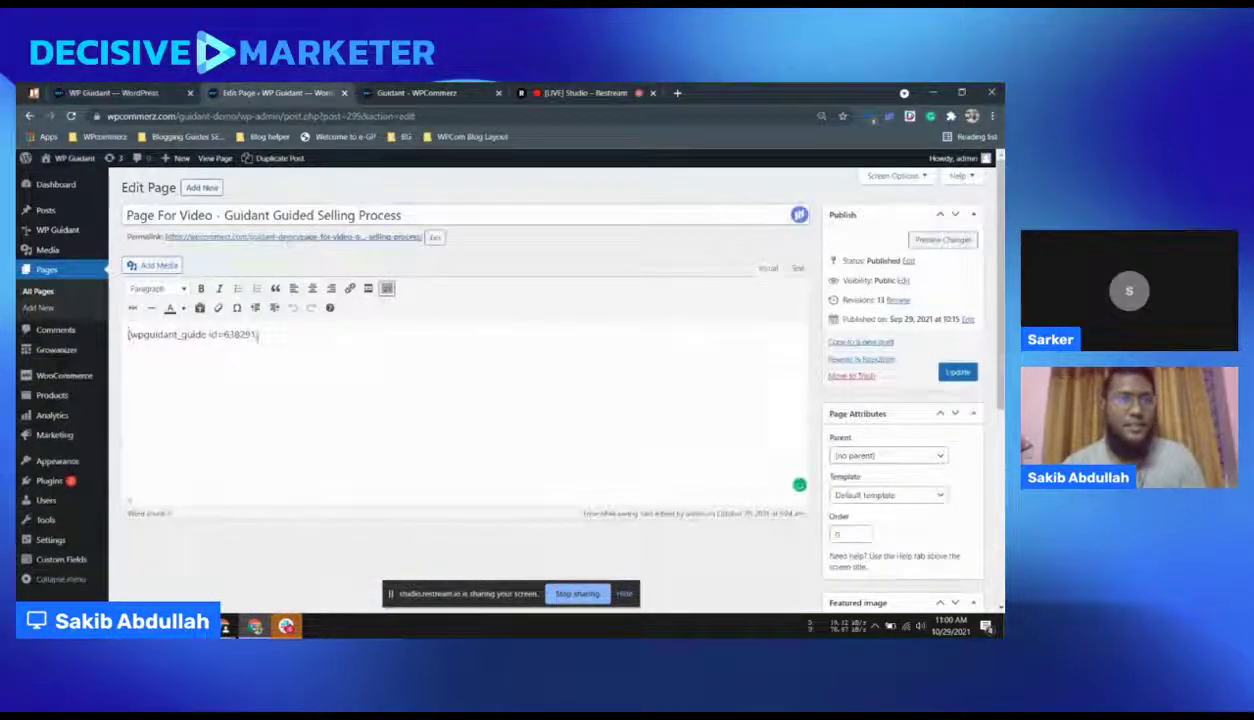
# Step: Replace the old shortcode with the pasted ZZZZ shortcode and update the page
pyautogui.moveTo(259, 334); pyautogui.dragTo(116, 343)
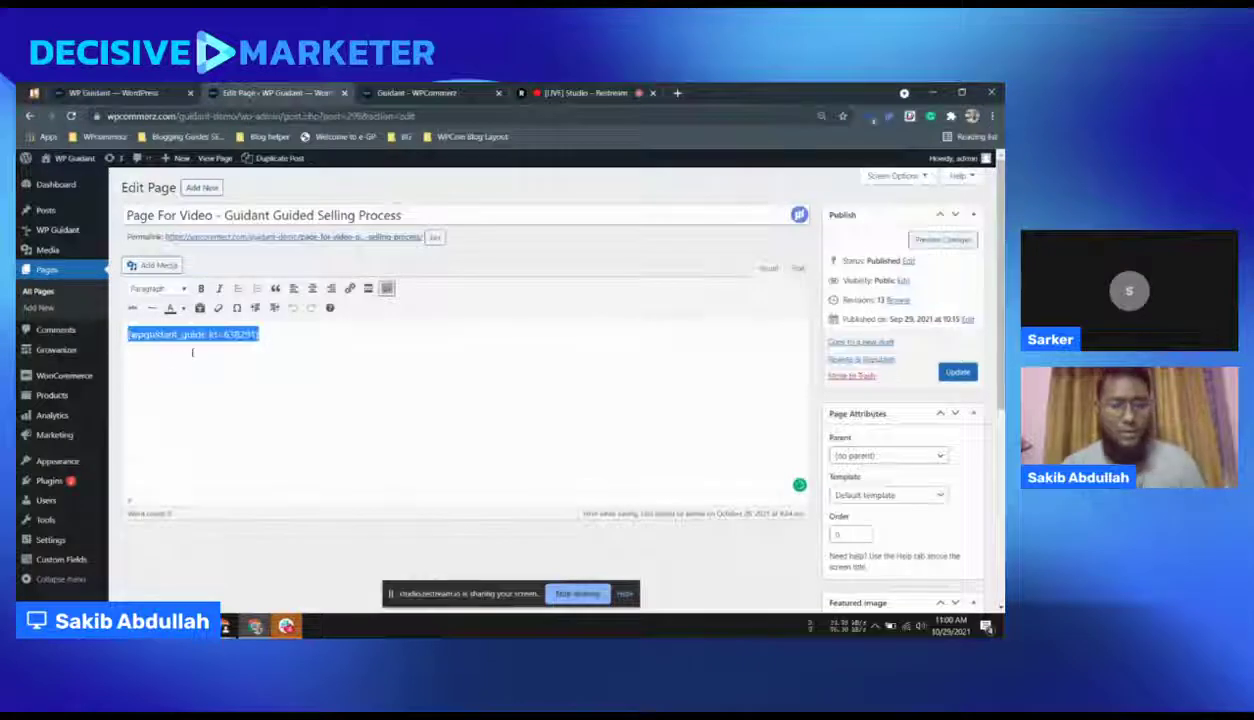
pyautogui.hotkey('ctrl', 'v')
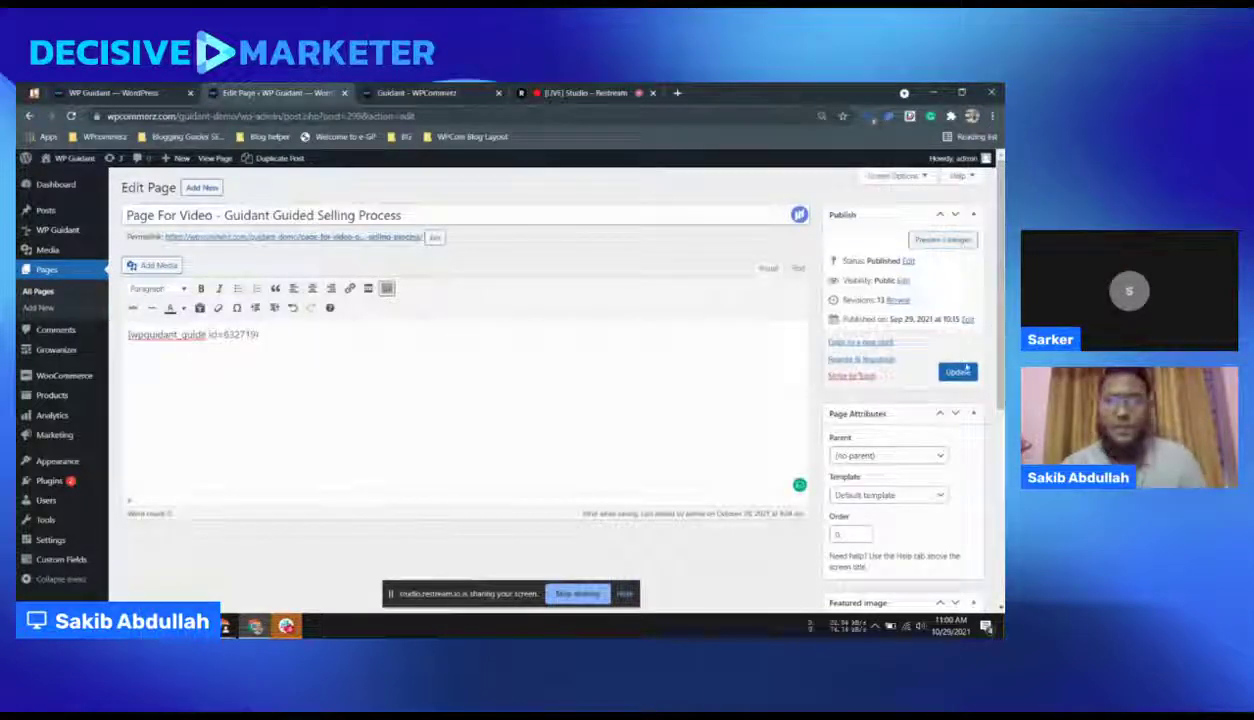
pyautogui.click(958, 372)
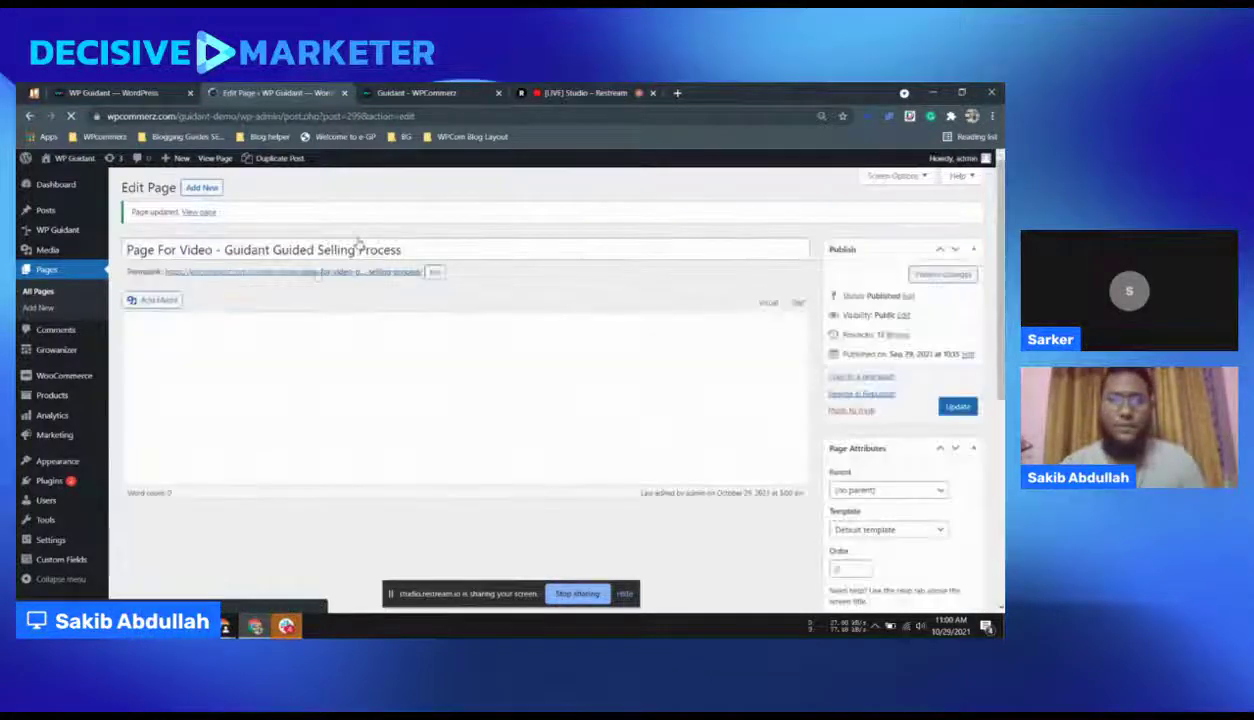
pyautogui.rightClick(314, 274)
# Step: Open the live Page For Video in a new tab and check the guide's title and description
pyautogui.click(372, 282)
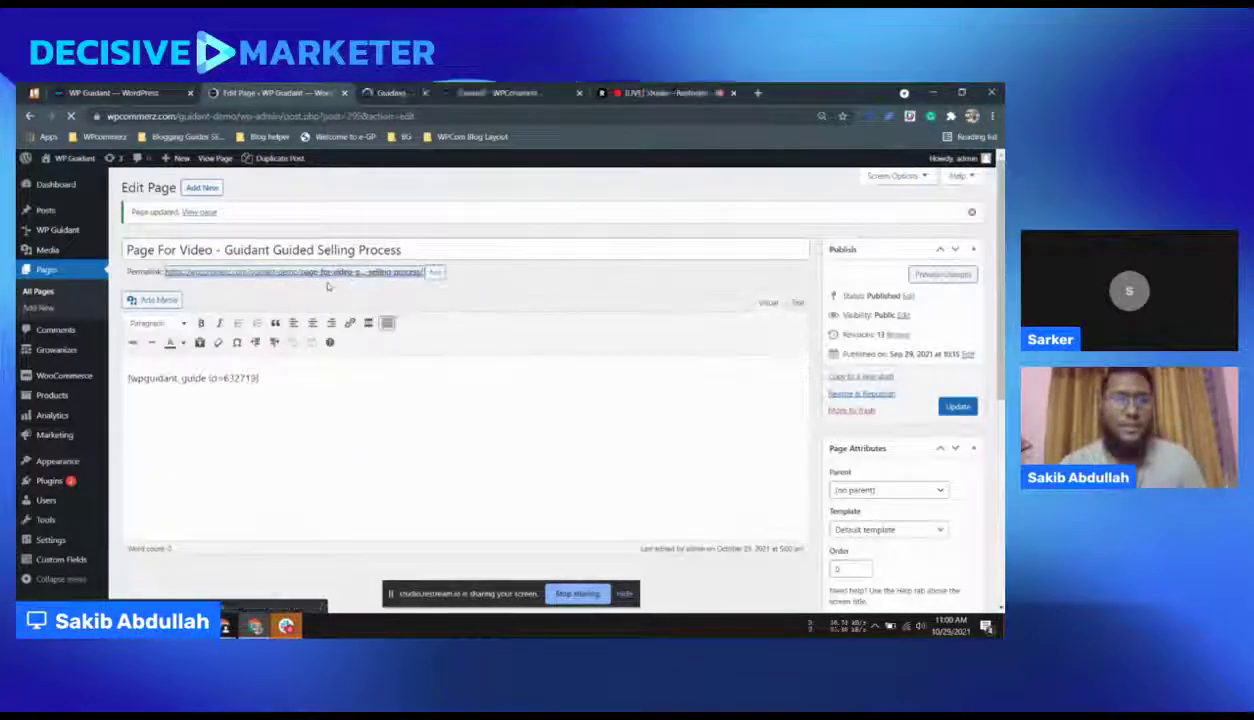
pyautogui.click(404, 90)
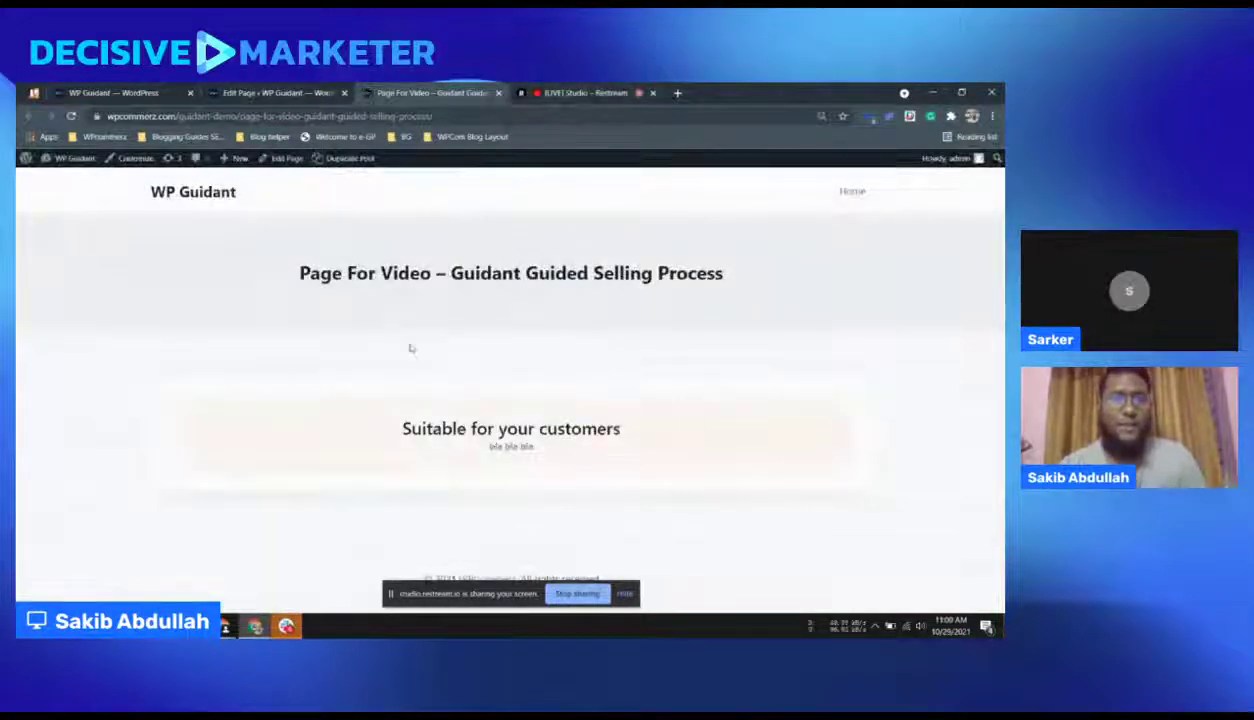
pyautogui.moveTo(395, 430); pyautogui.dragTo(554, 456)
pyautogui.click(628, 441)
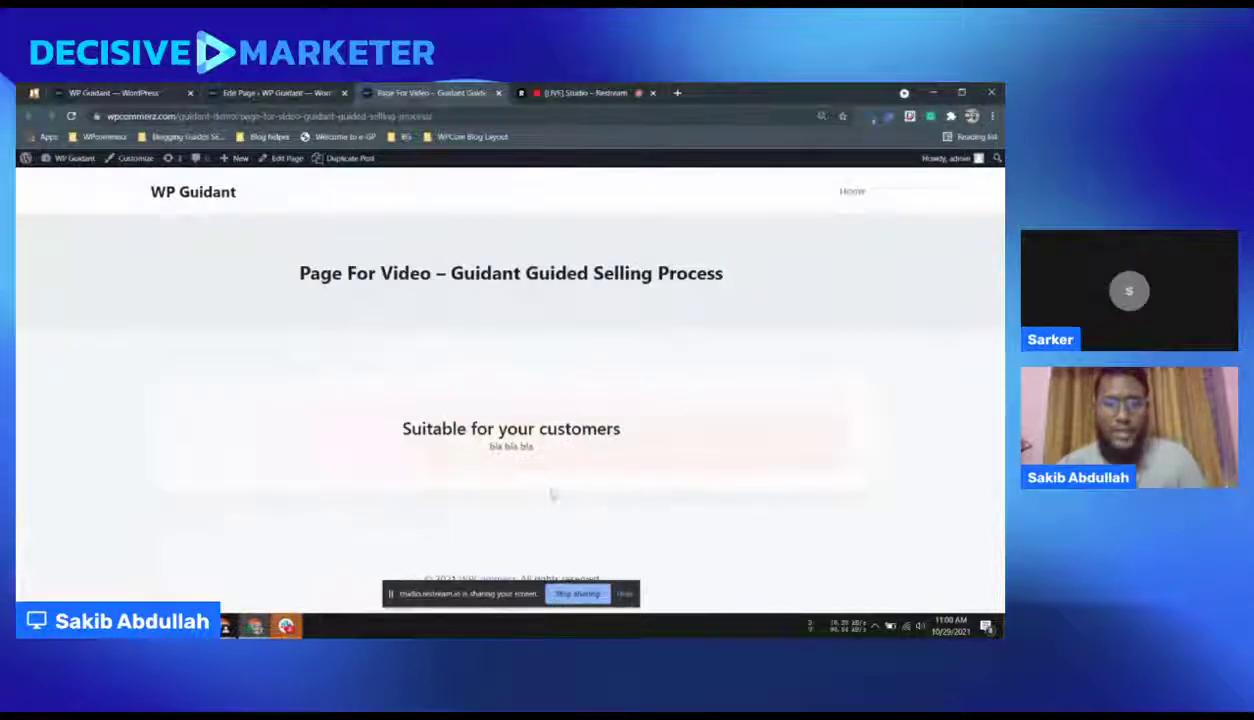
# Step: Go to the ZZZZ guide's filters and start a new filter
pyautogui.click(113, 92)
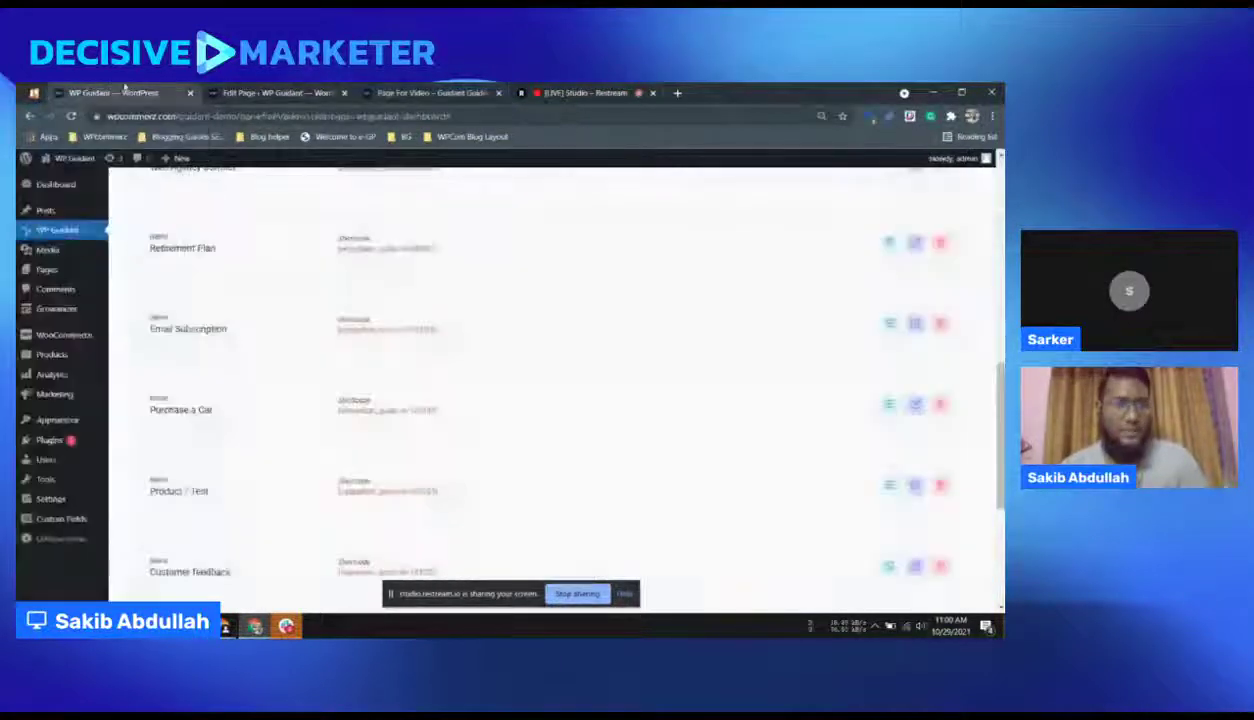
pyautogui.scroll(-2, 532, 385)
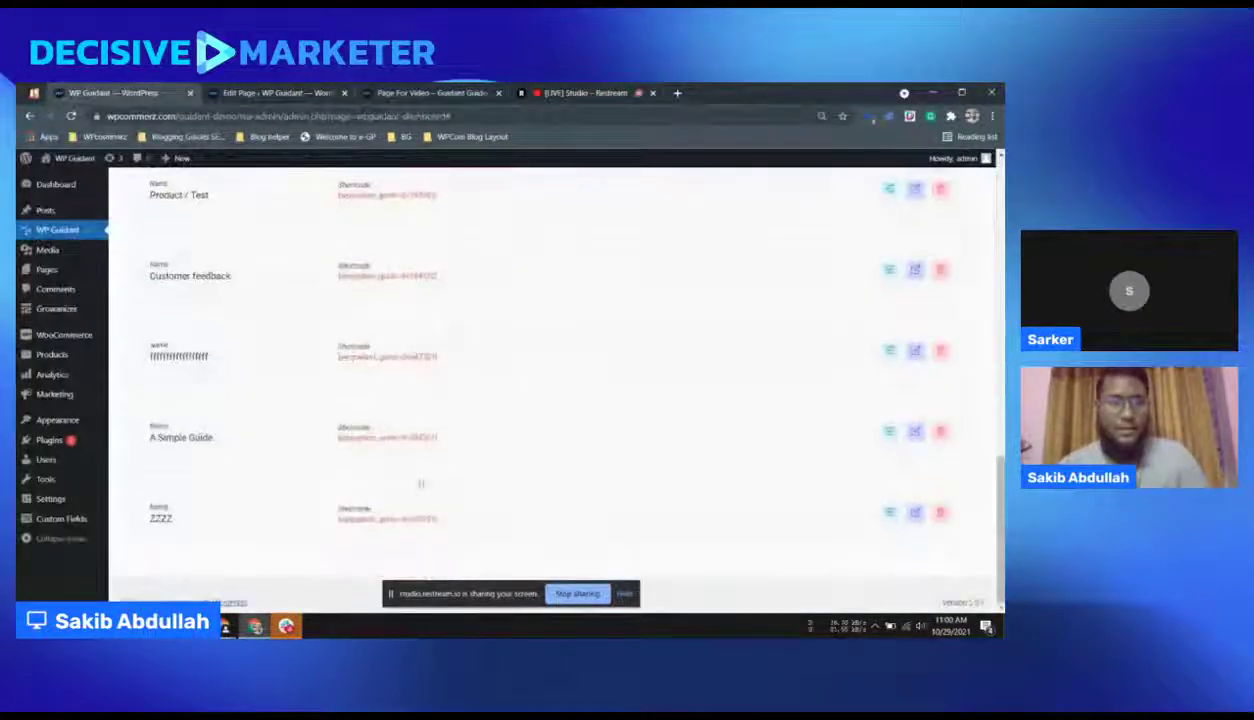
pyautogui.click(890, 514)
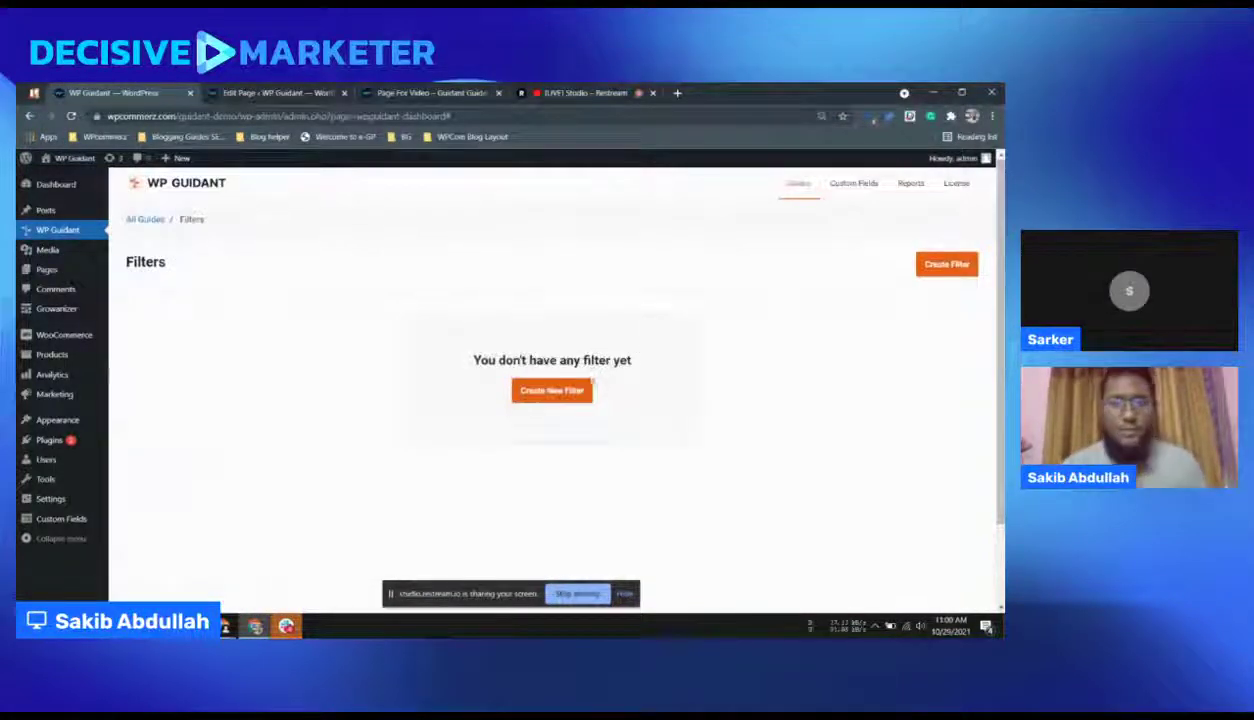
pyautogui.click(551, 390)
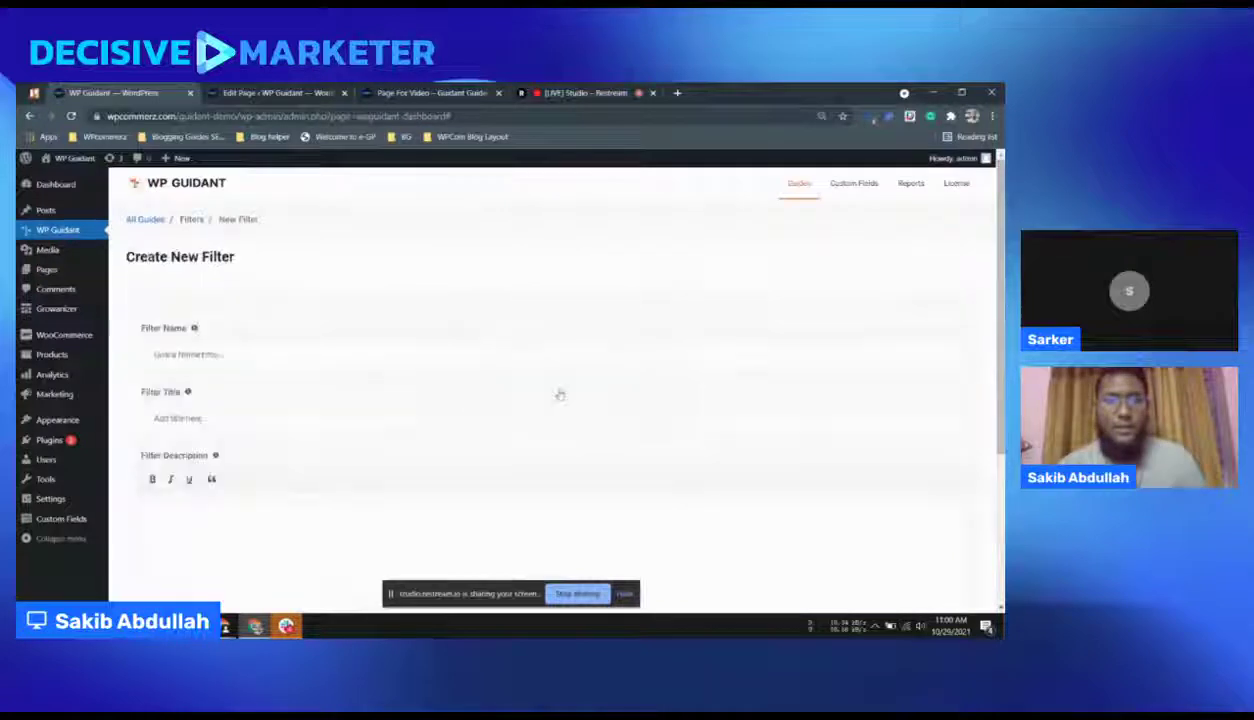
# Step: Enter filter name 'Filter 1', title 'Tshirts' and description 'Pick your thing'
pyautogui.click(190, 353)
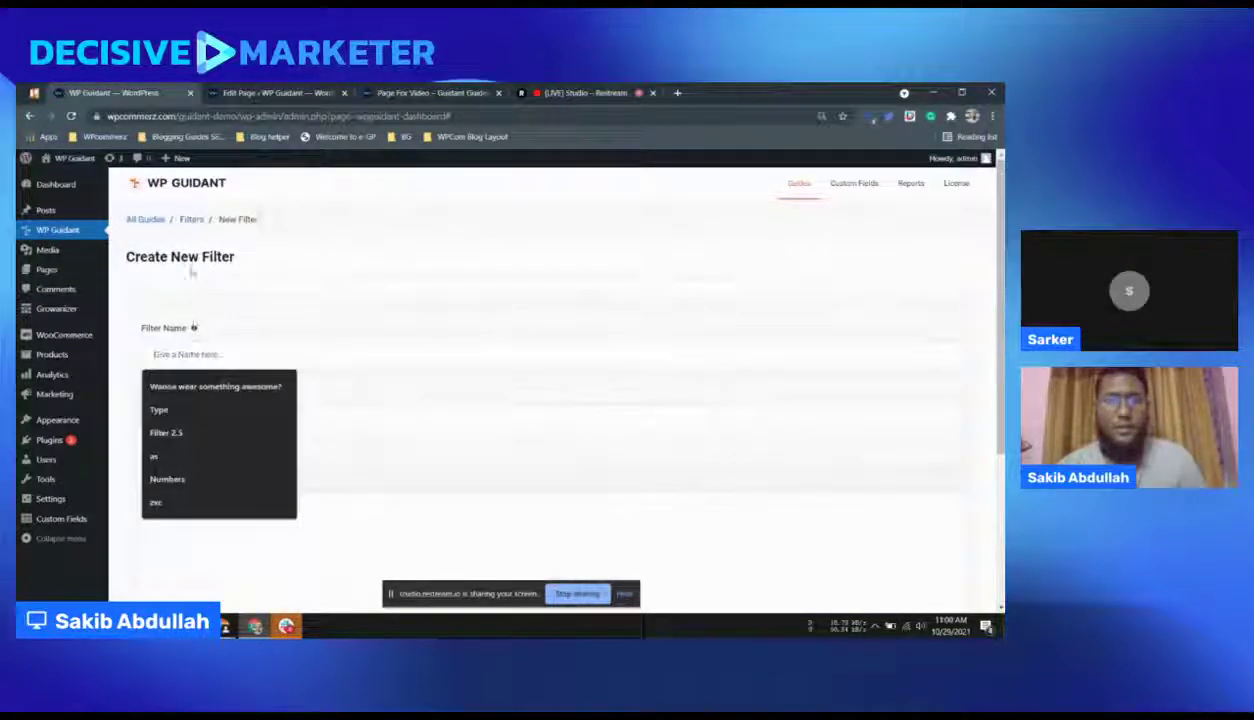
pyautogui.write('Filter 1')
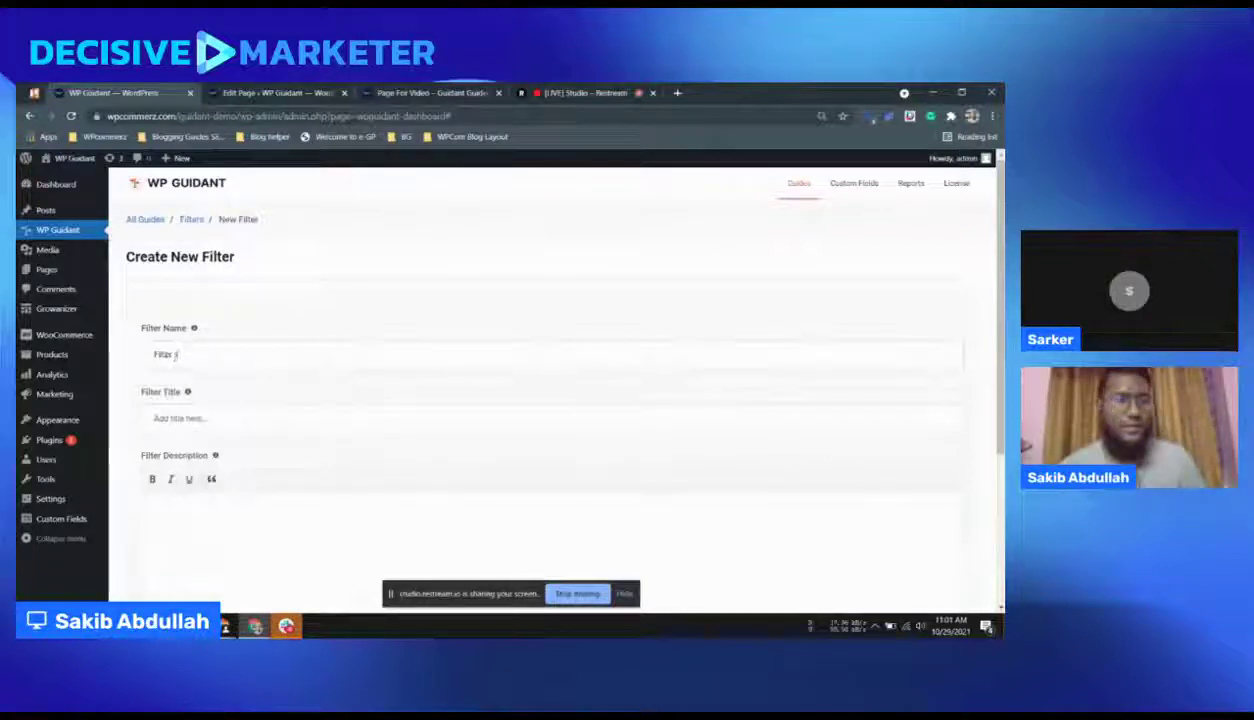
pyautogui.click(218, 426)
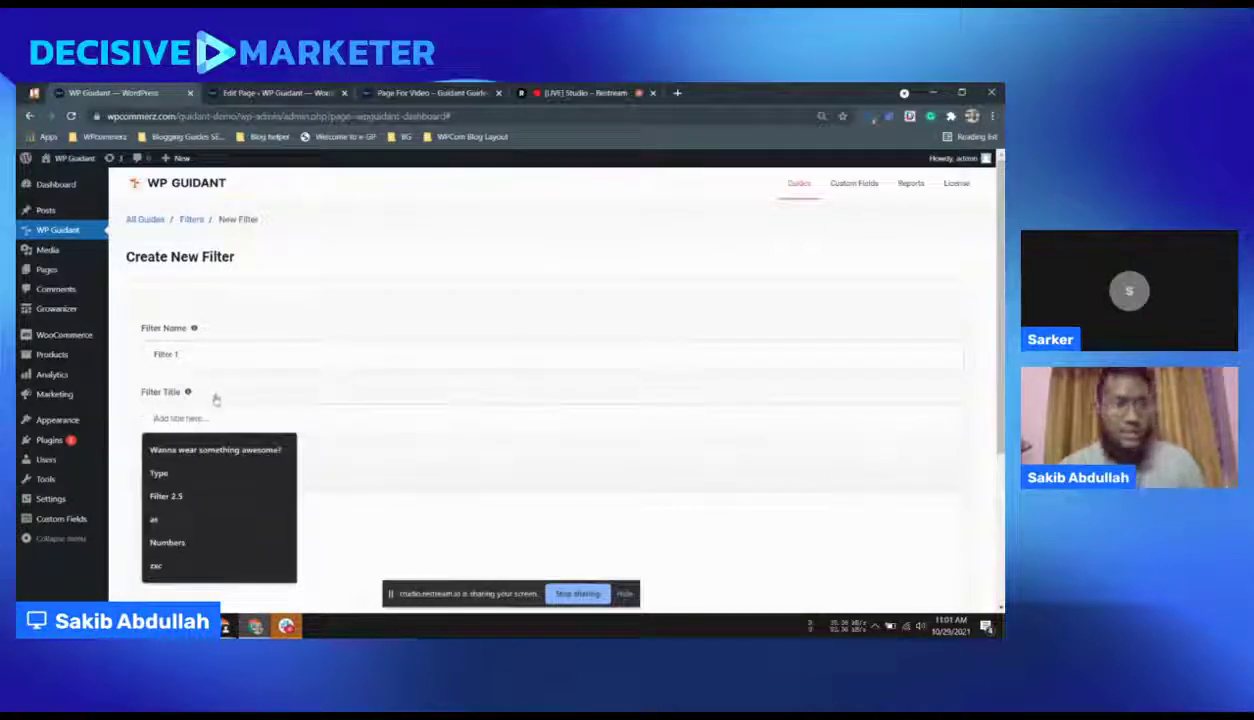
pyautogui.write('Tab')
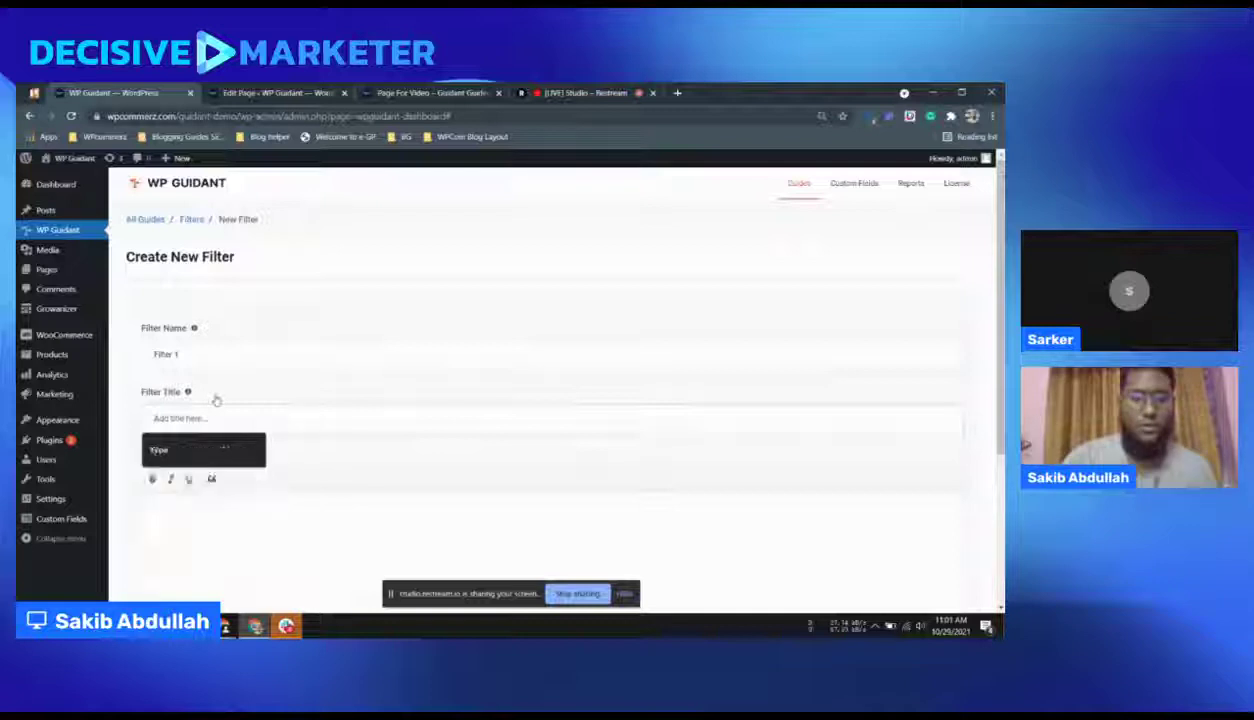
pyautogui.write('s')
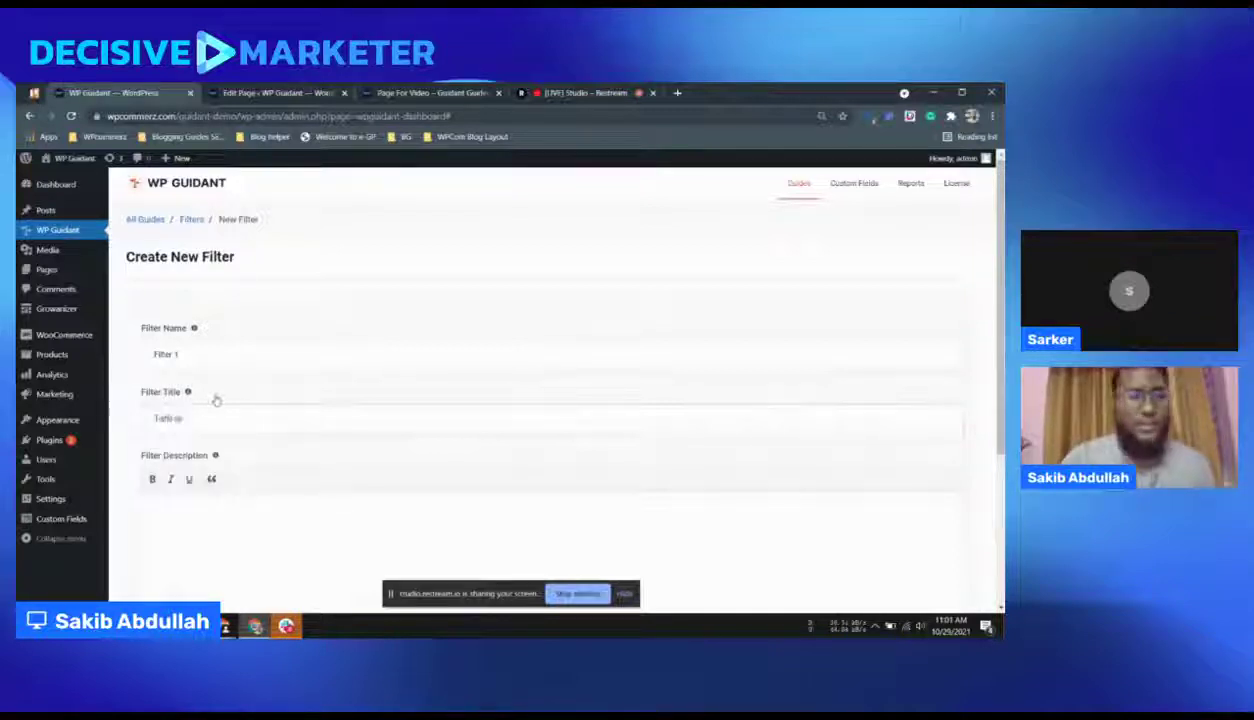
pyautogui.scroll(-3, 286, 322)
pyautogui.scroll(1, 240, 362)
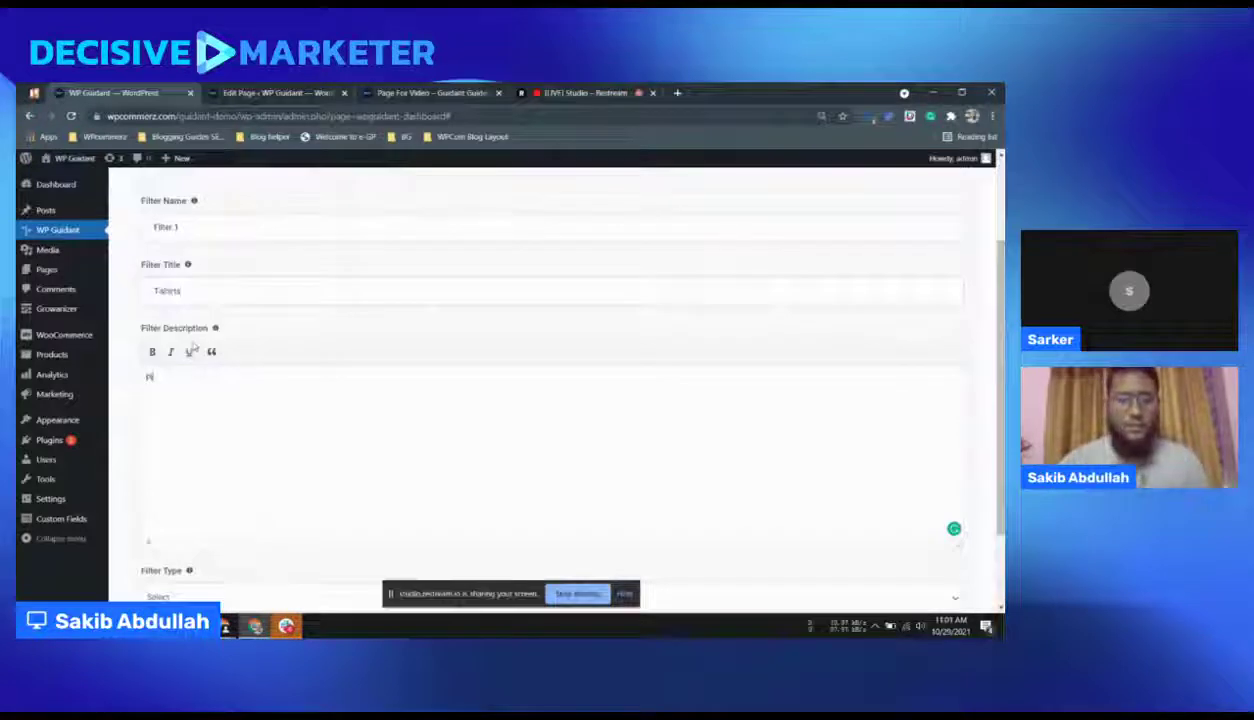
pyautogui.write('ain')
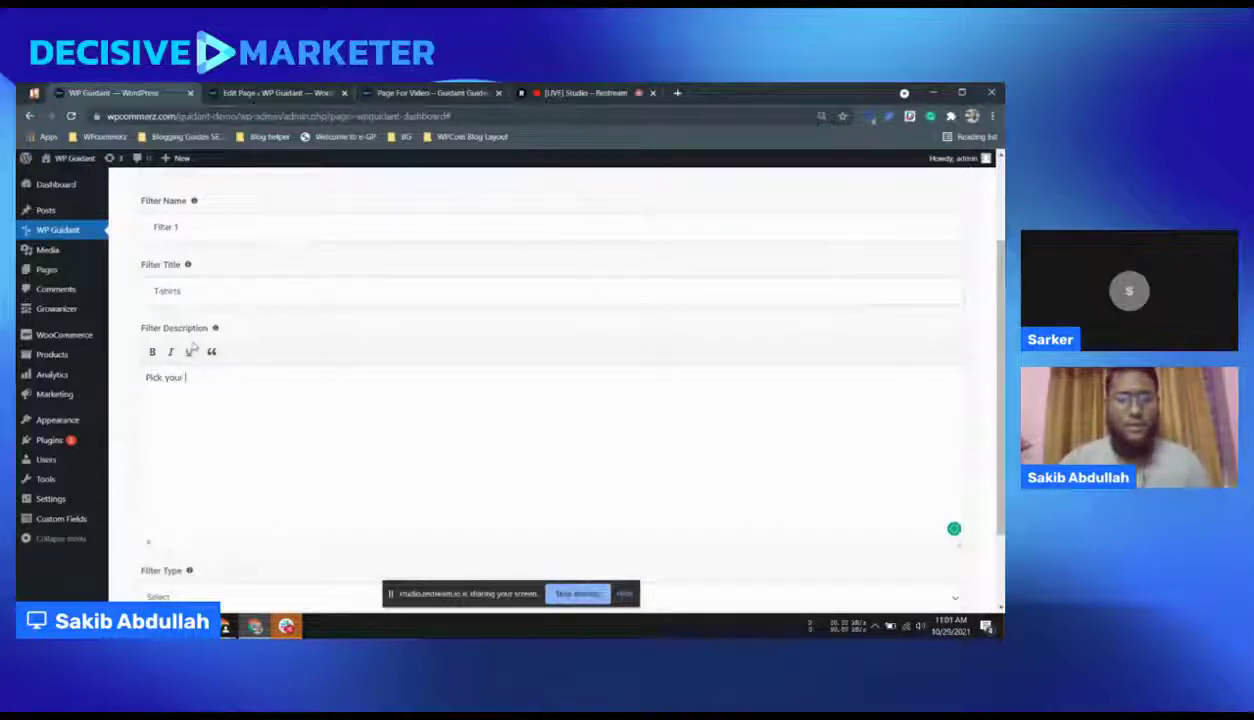
pyautogui.write(' your things')
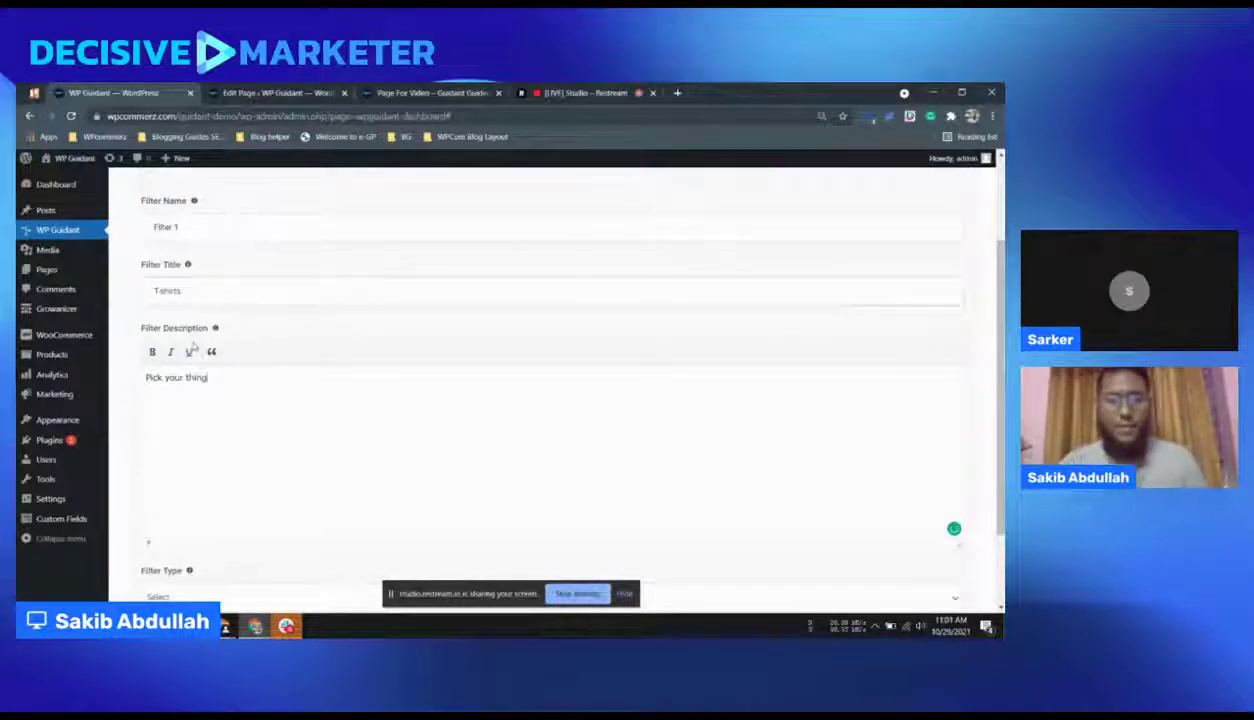
pyautogui.scroll(-2, 175, 430)
# Step: Show the Filter Type options: Card, Slider and Form
pyautogui.click(182, 489)
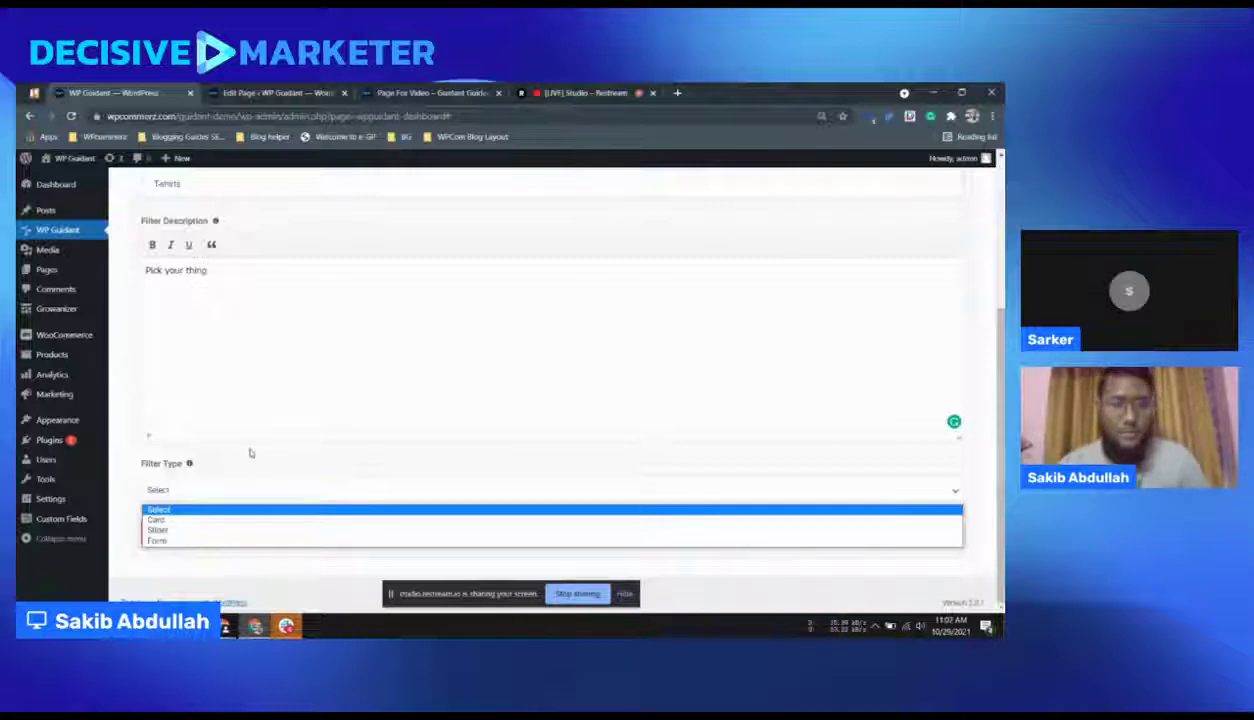
# Step: Create Filter 1 as a Card filter with Radio card type
pyautogui.click(213, 519)
pyautogui.scroll(-1, 201, 500)
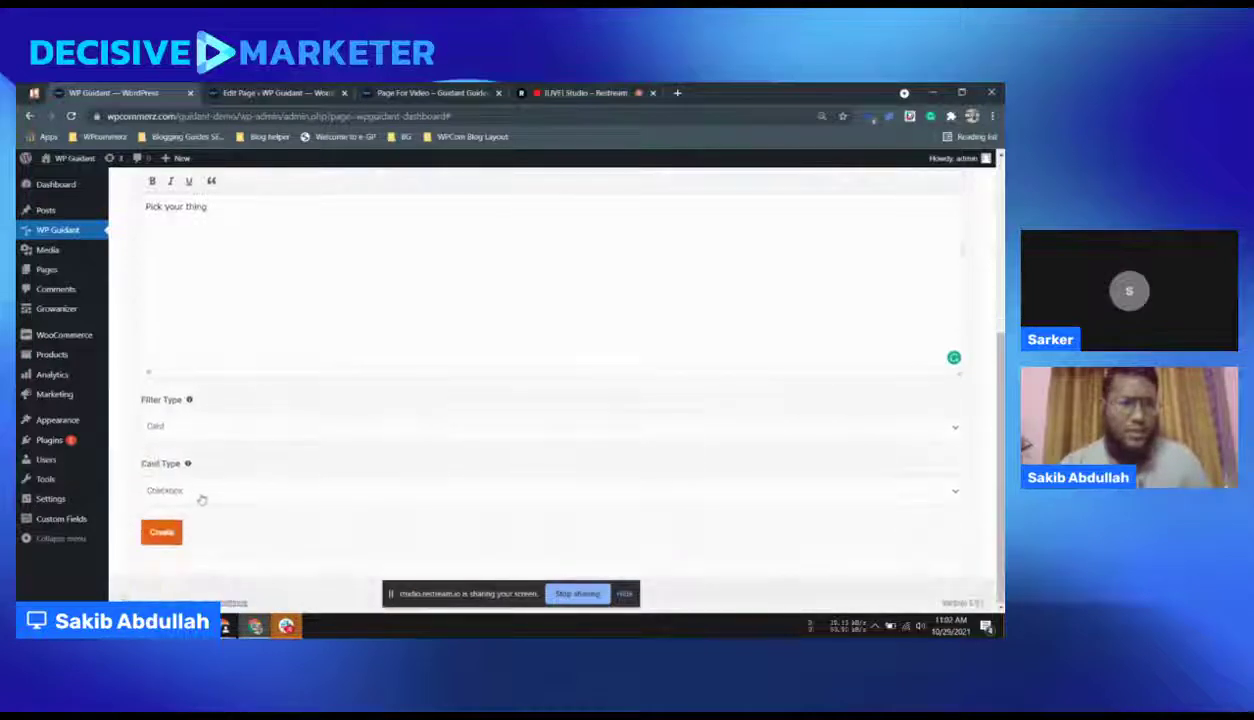
pyautogui.click(165, 490)
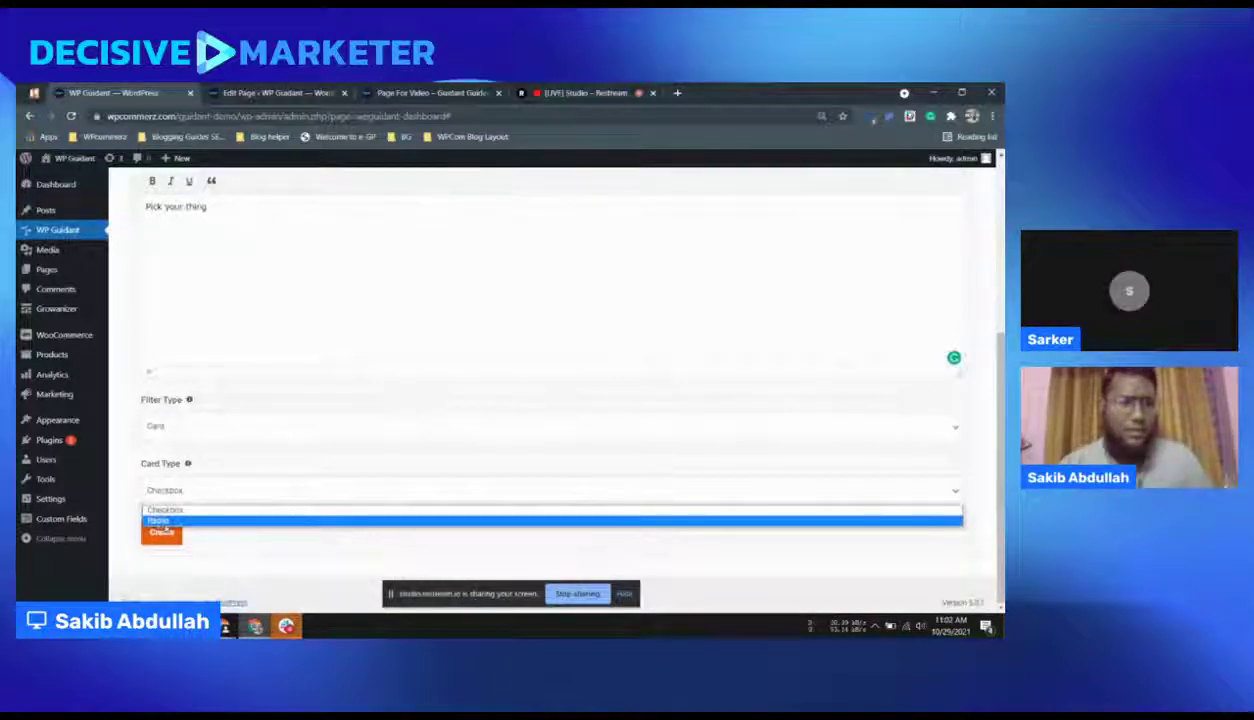
pyautogui.click(158, 521)
pyautogui.click(160, 532)
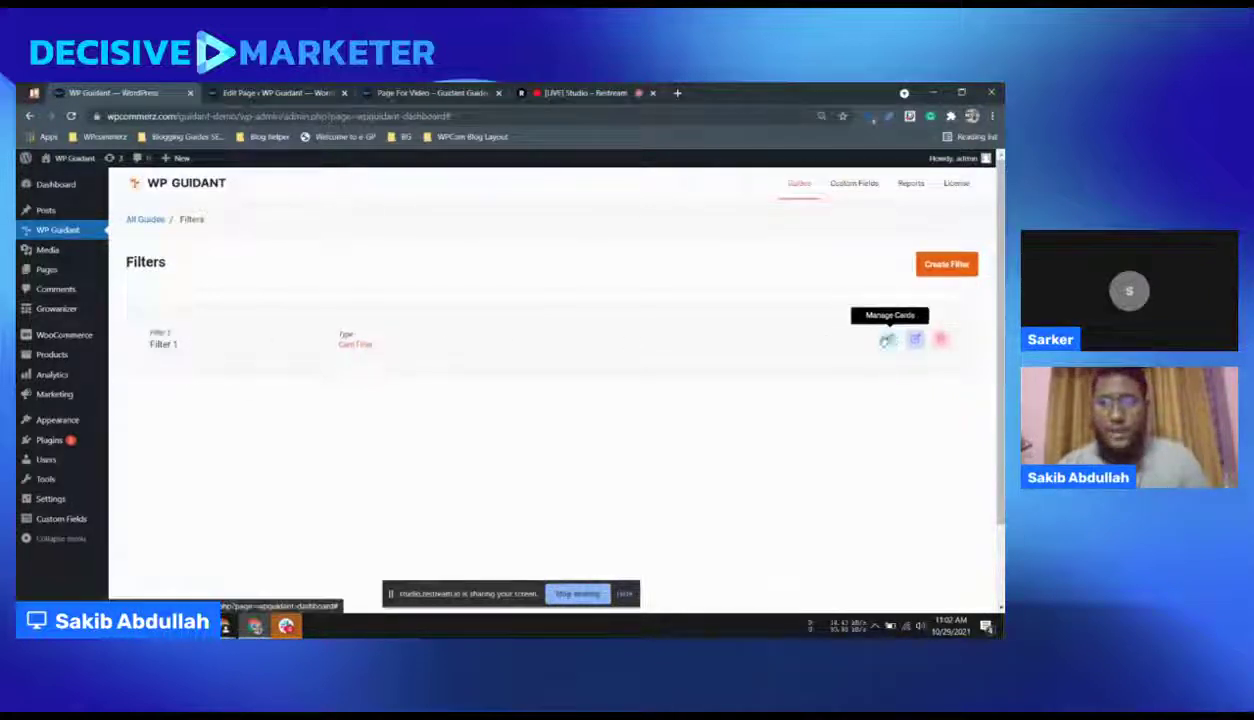
# Step: Start a new card in Filter 1 labelled T-shirt
pyautogui.click(890, 340)
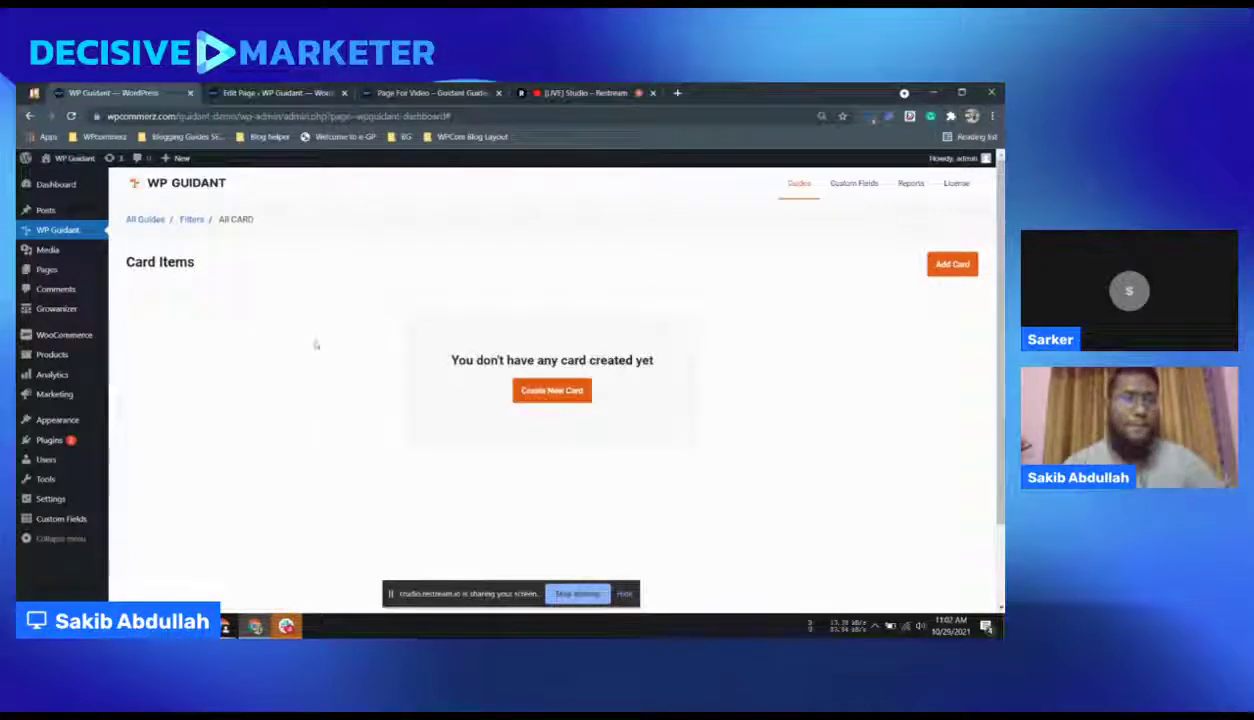
pyautogui.click(532, 392)
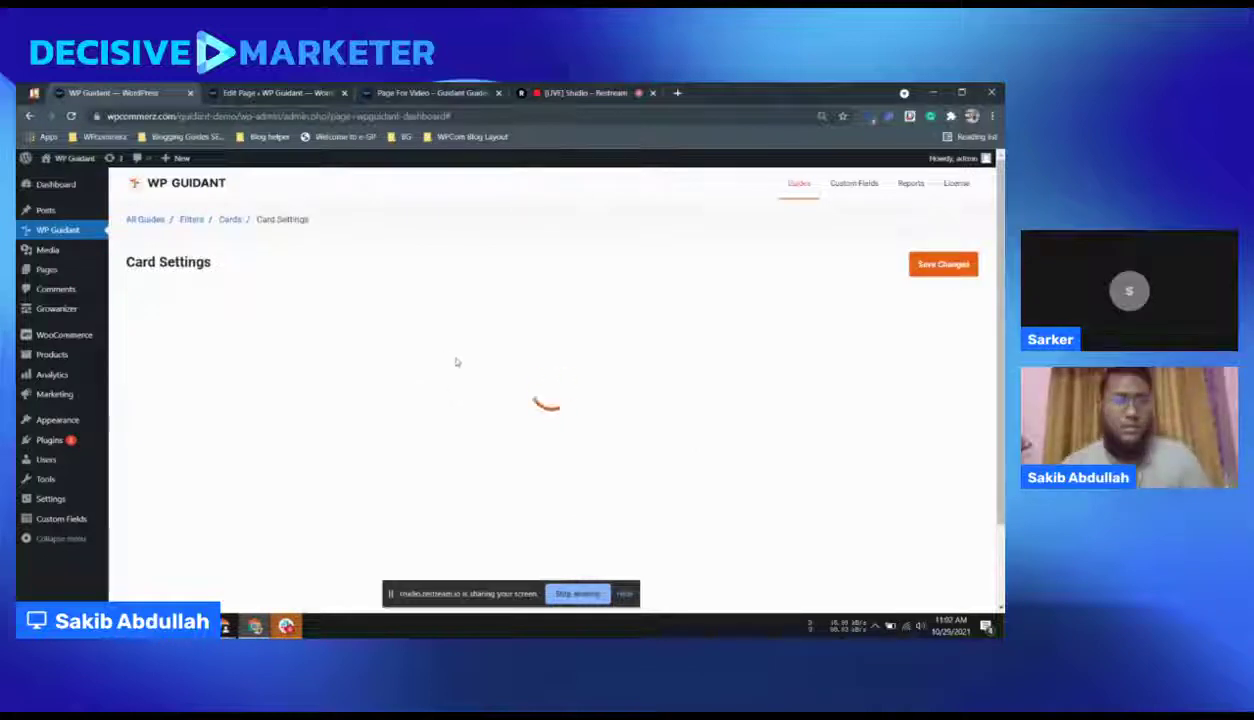
pyautogui.click(340, 365)
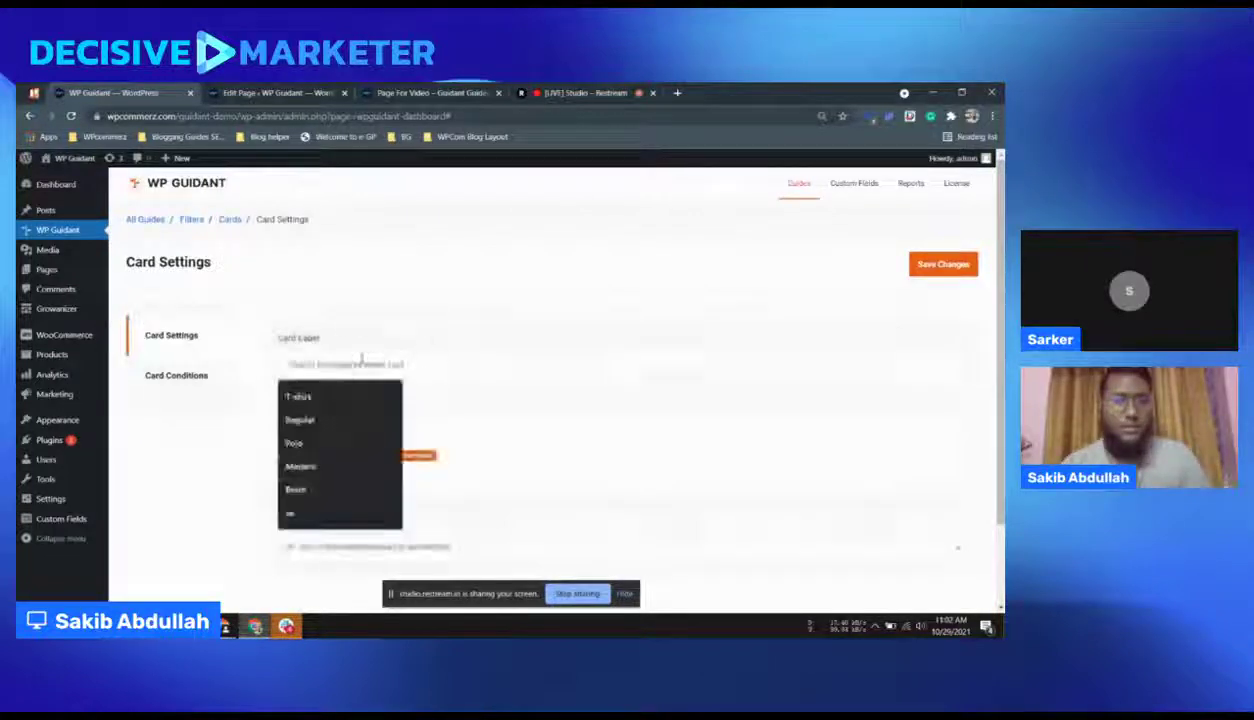
pyautogui.click(298, 397)
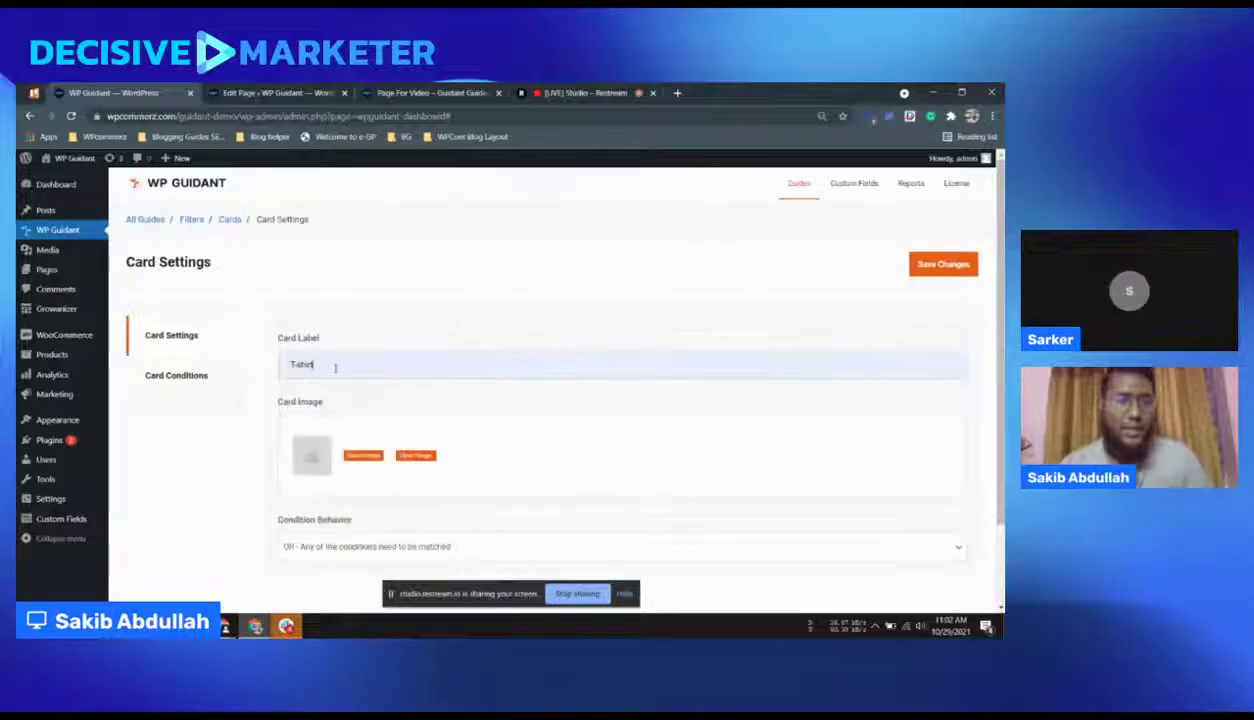
pyautogui.scroll(-1, 336, 368)
pyautogui.scroll(-1, 338, 369)
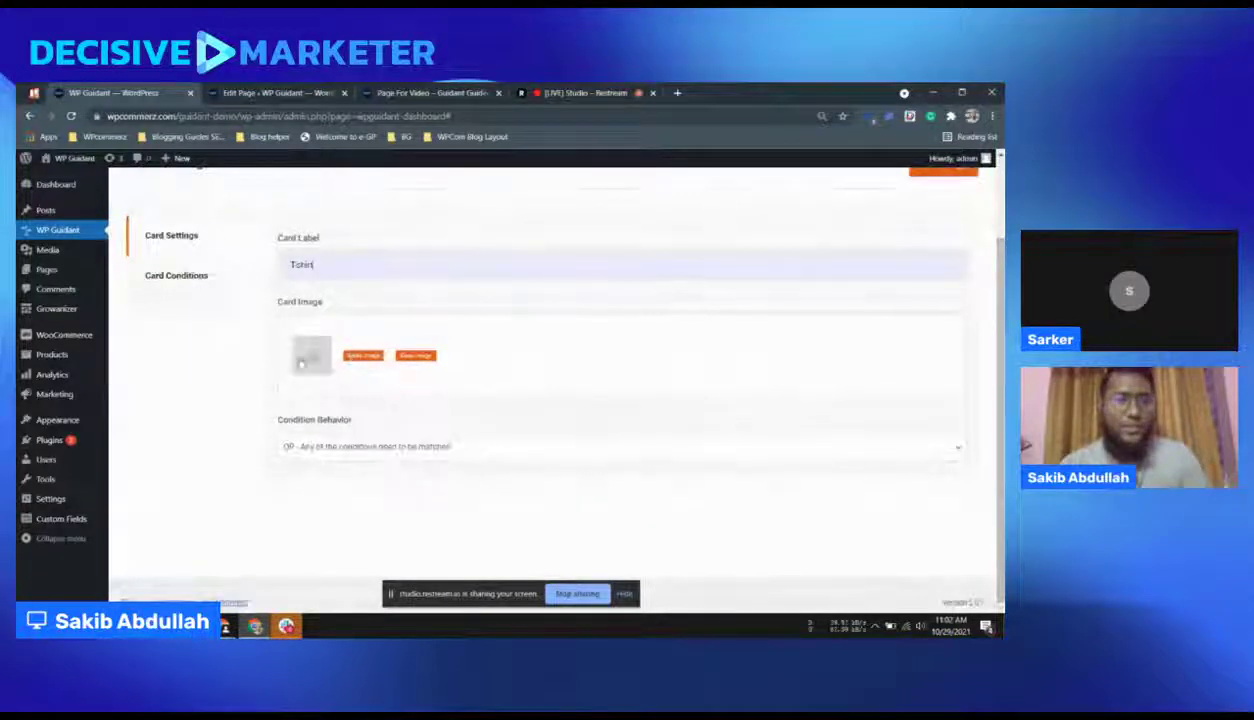
# Step: Set the red T-shirt picture as the card image
pyautogui.click(355, 356)
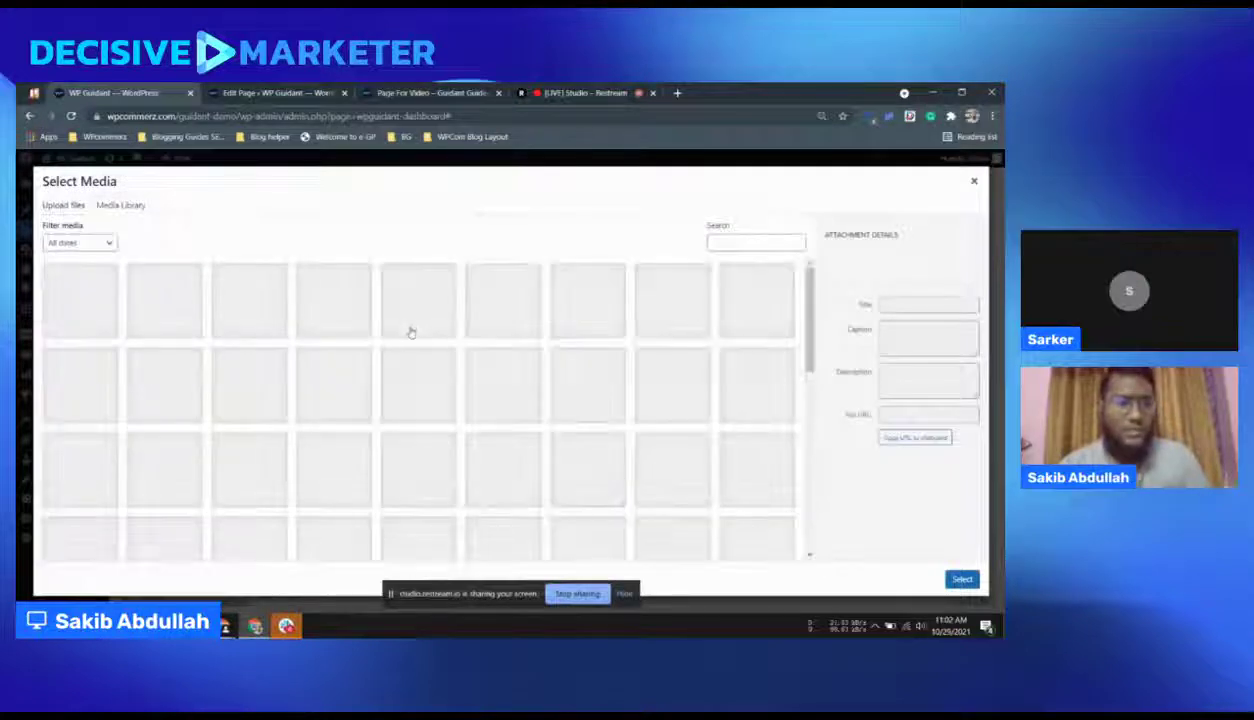
pyautogui.scroll(-10, 413, 332)
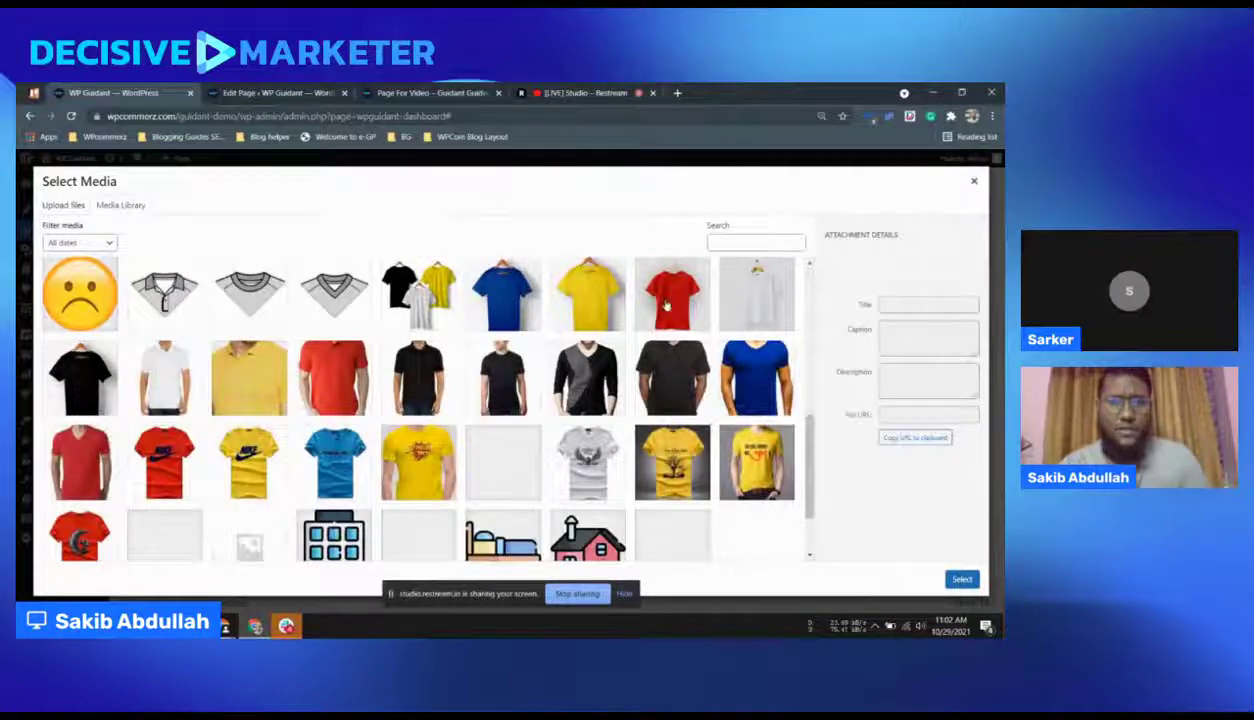
pyautogui.click(670, 305)
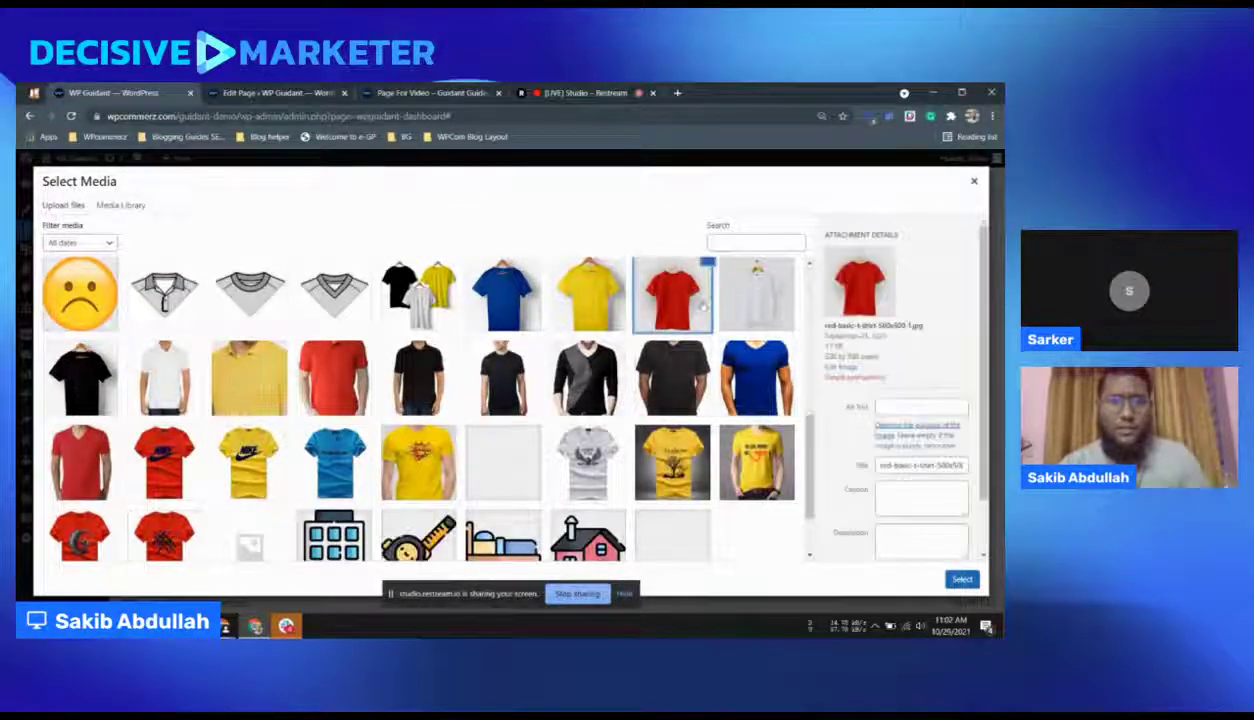
pyautogui.click(959, 580)
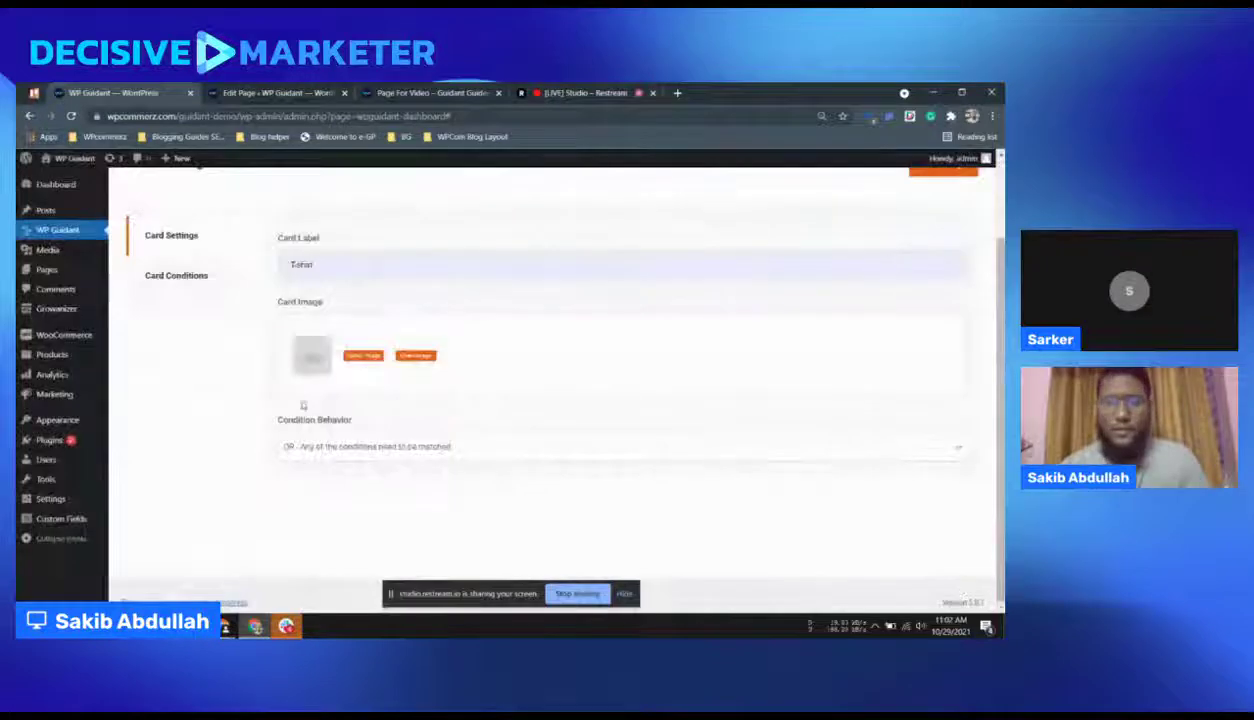
# Step: Keep the OR condition behaviour and open the card's conditions
pyautogui.scroll(2, 341, 465)
pyautogui.scroll(-2, 305, 476)
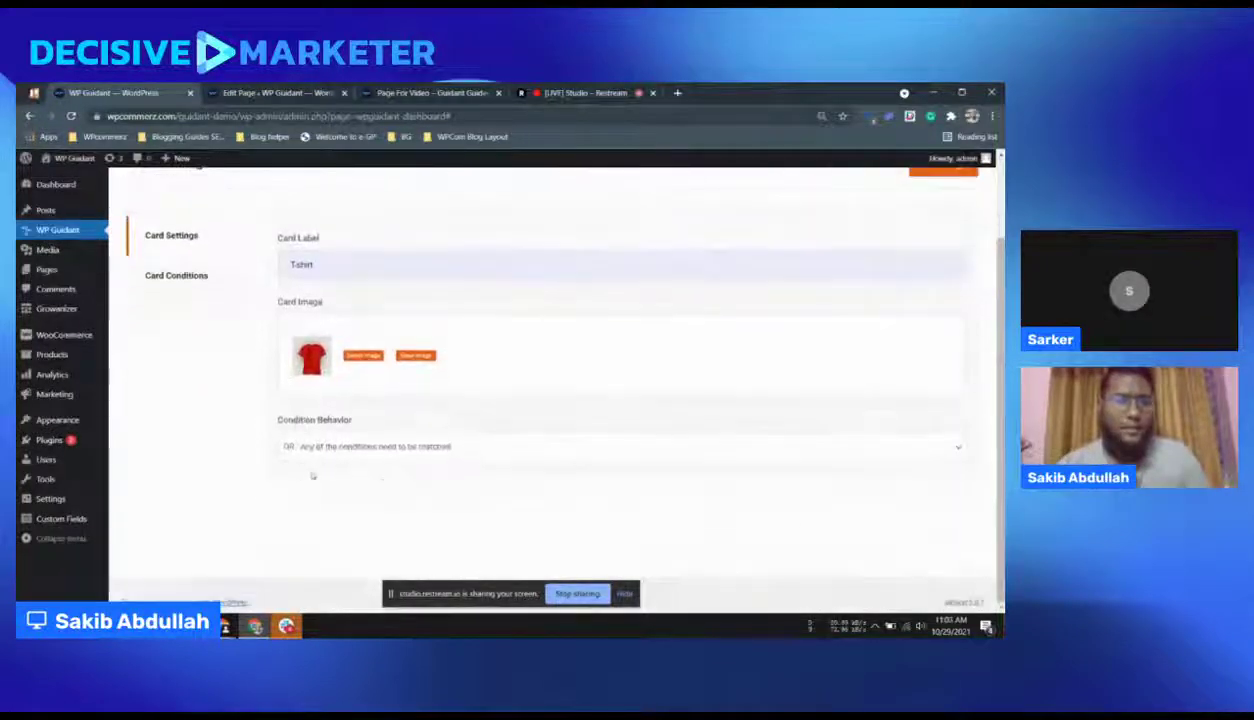
pyautogui.click(304, 454)
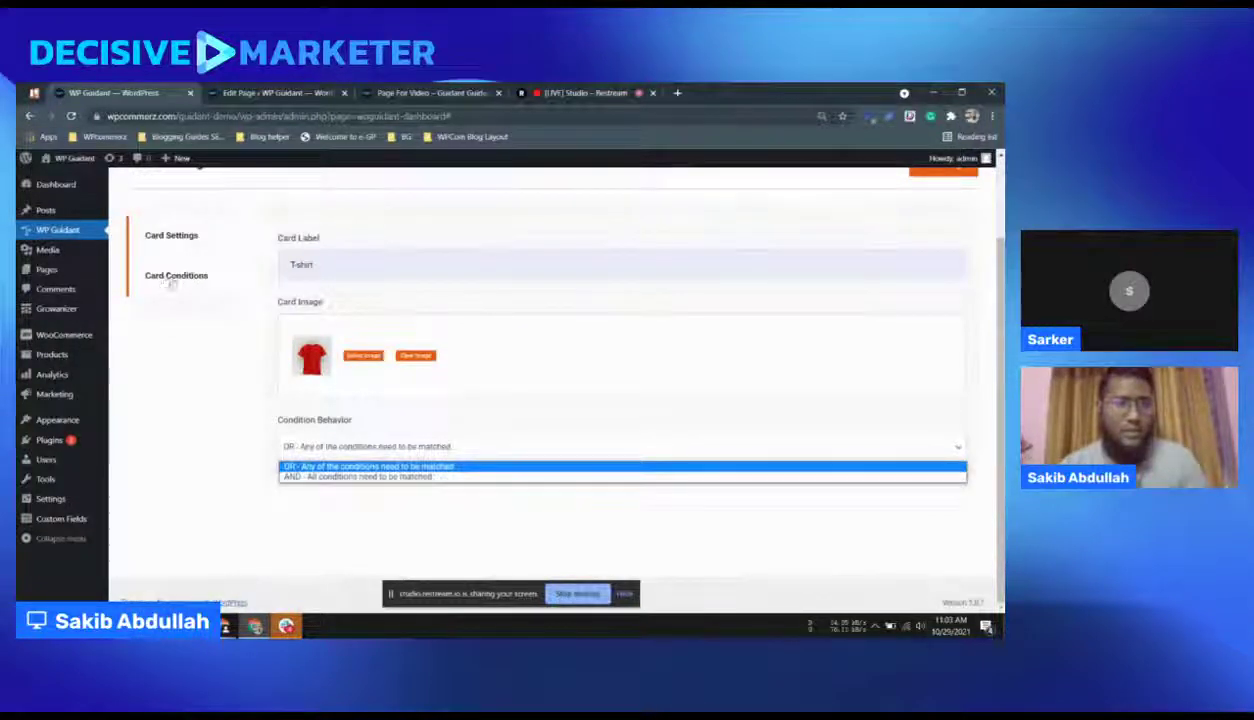
pyautogui.scroll(2, 192, 350)
pyautogui.scroll(-2, 300, 440)
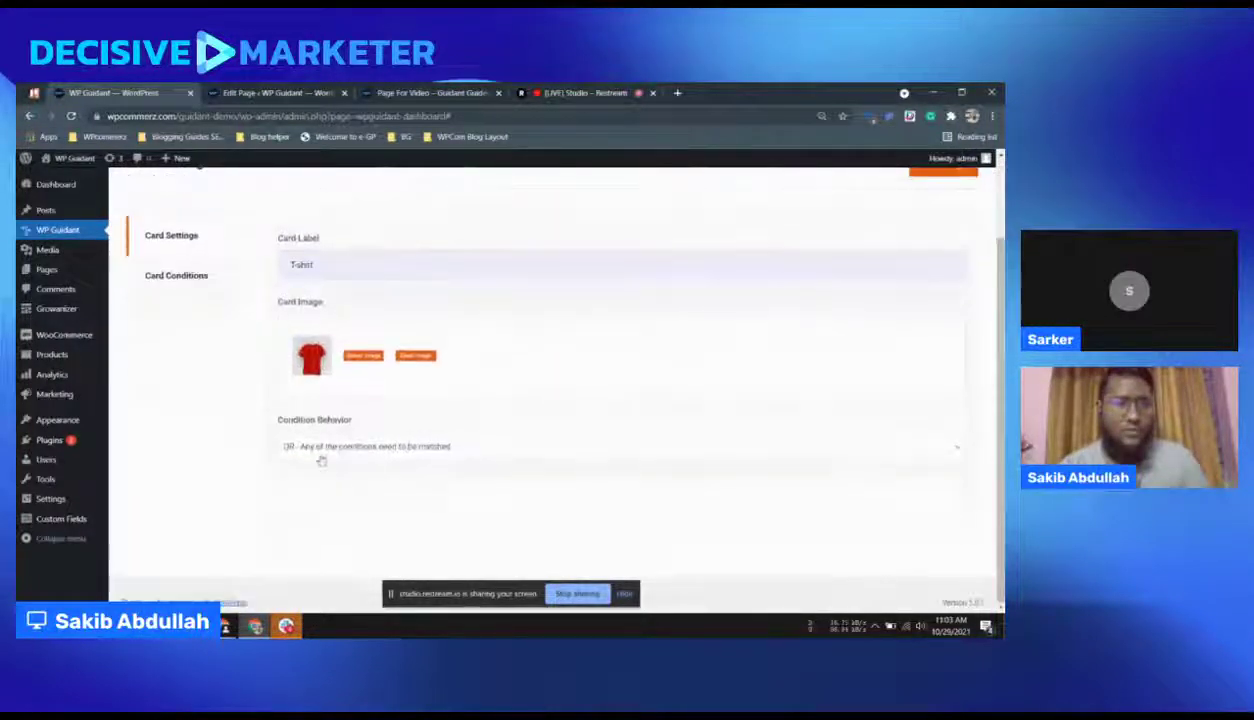
pyautogui.click(300, 450)
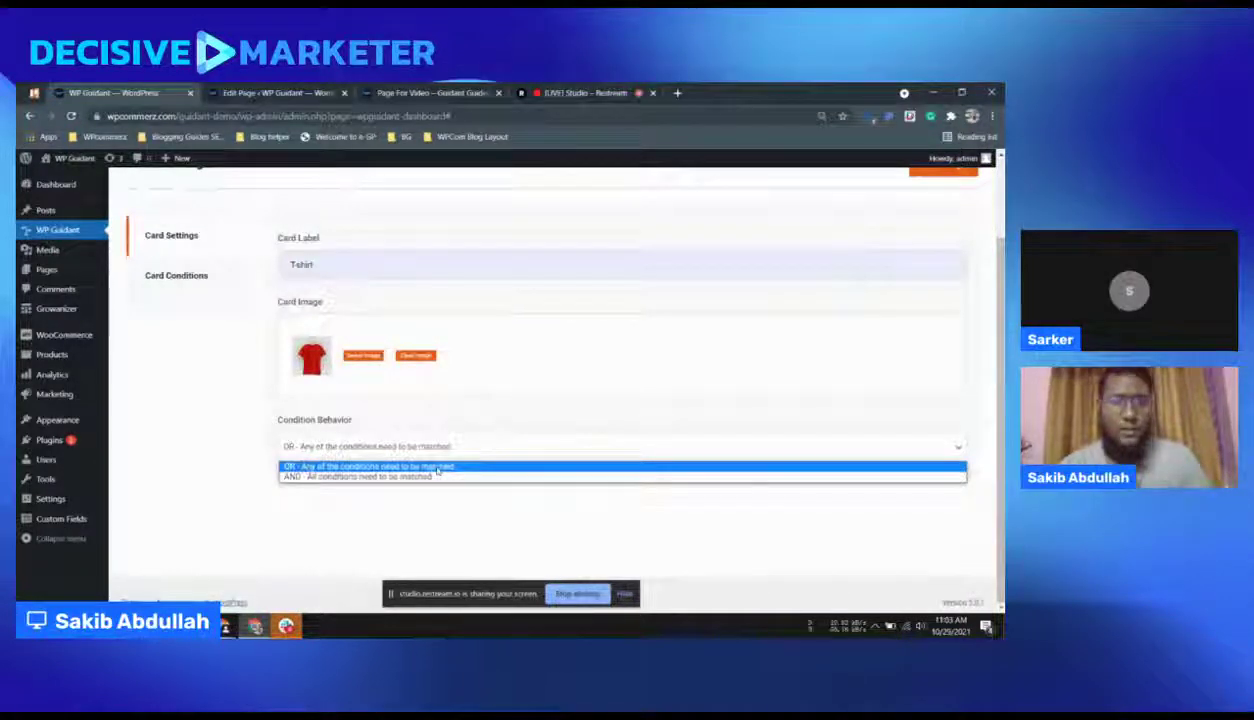
pyautogui.click(330, 466)
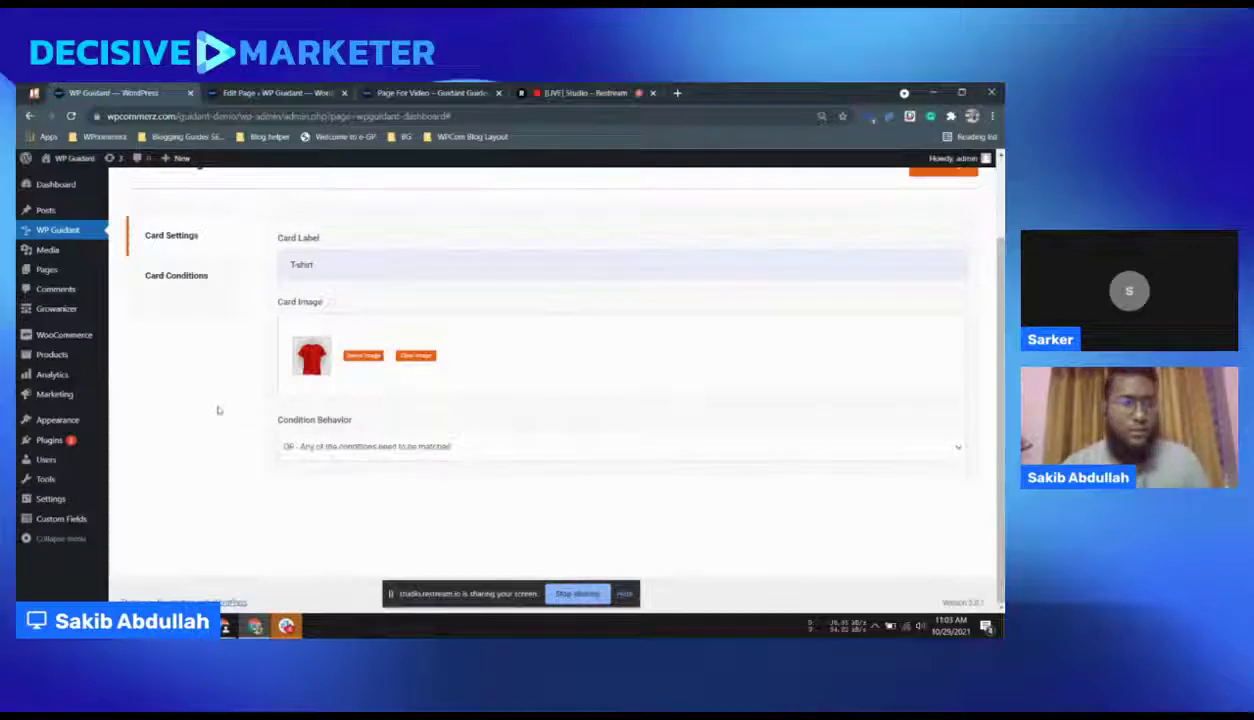
pyautogui.scroll(1, 200, 415)
pyautogui.click(175, 378)
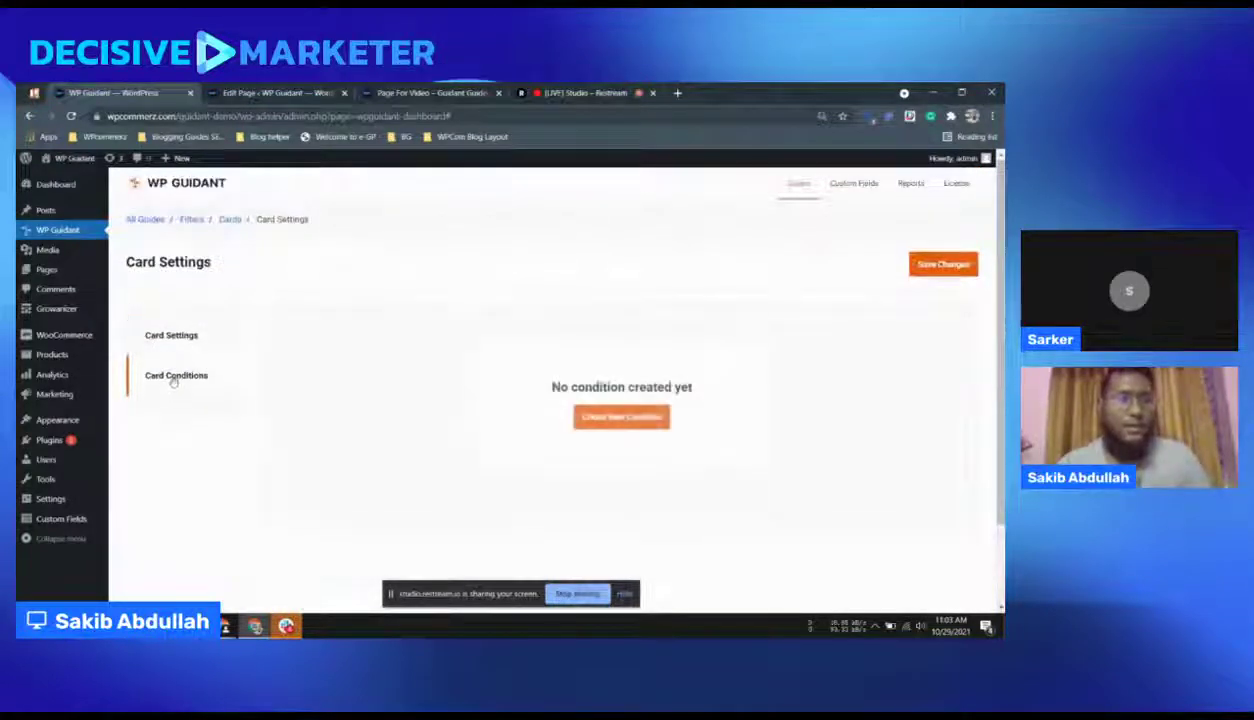
# Step: Add a new card condition on Product Category with Equal matching
pyautogui.click(610, 415)
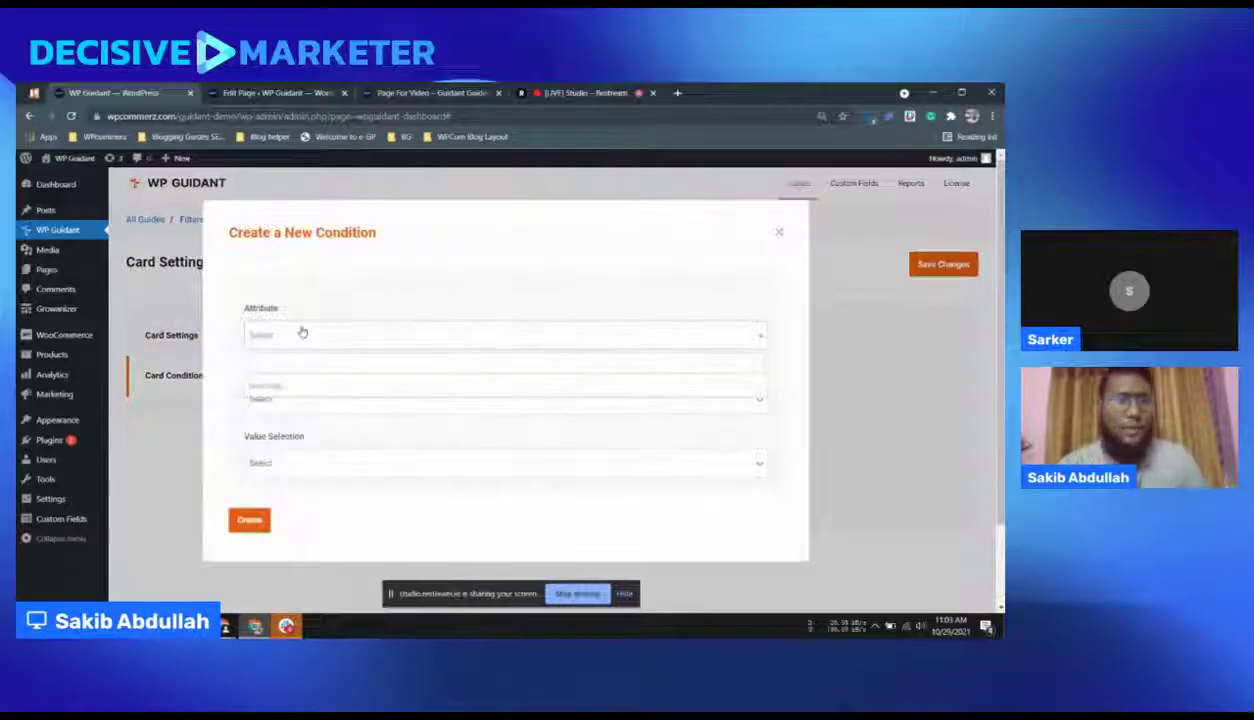
pyautogui.click(302, 334)
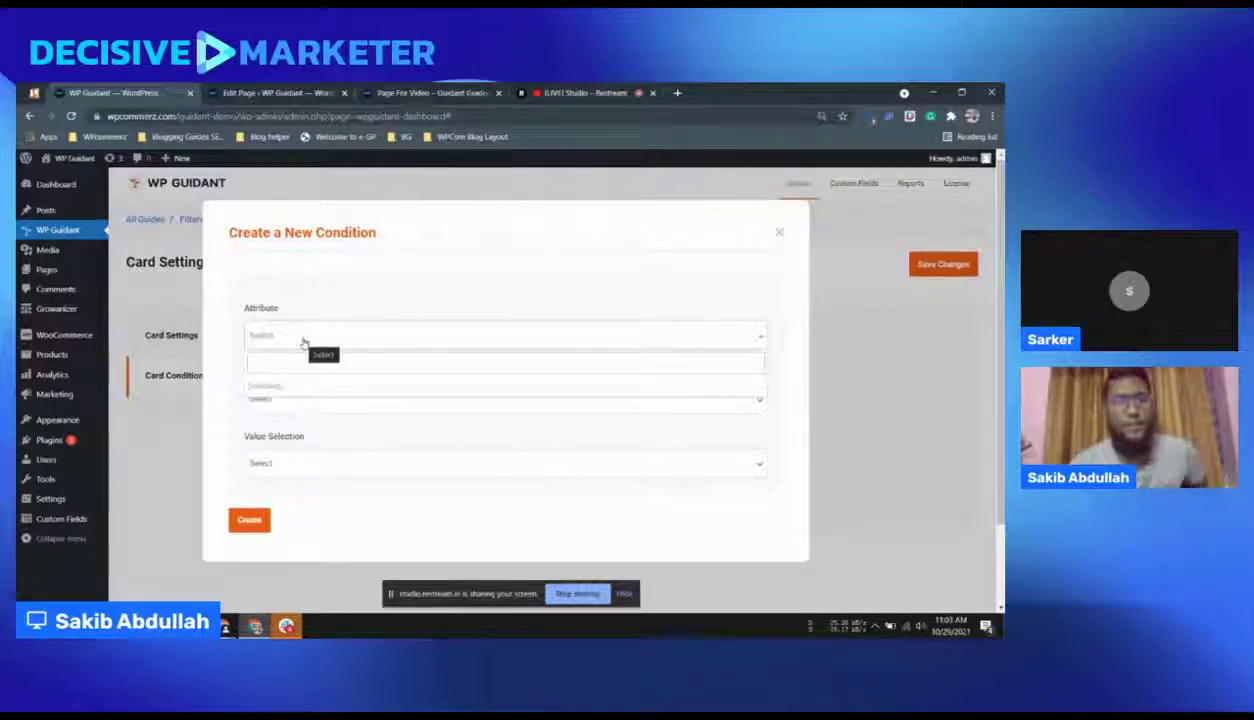
pyautogui.scroll(-3, 384, 455)
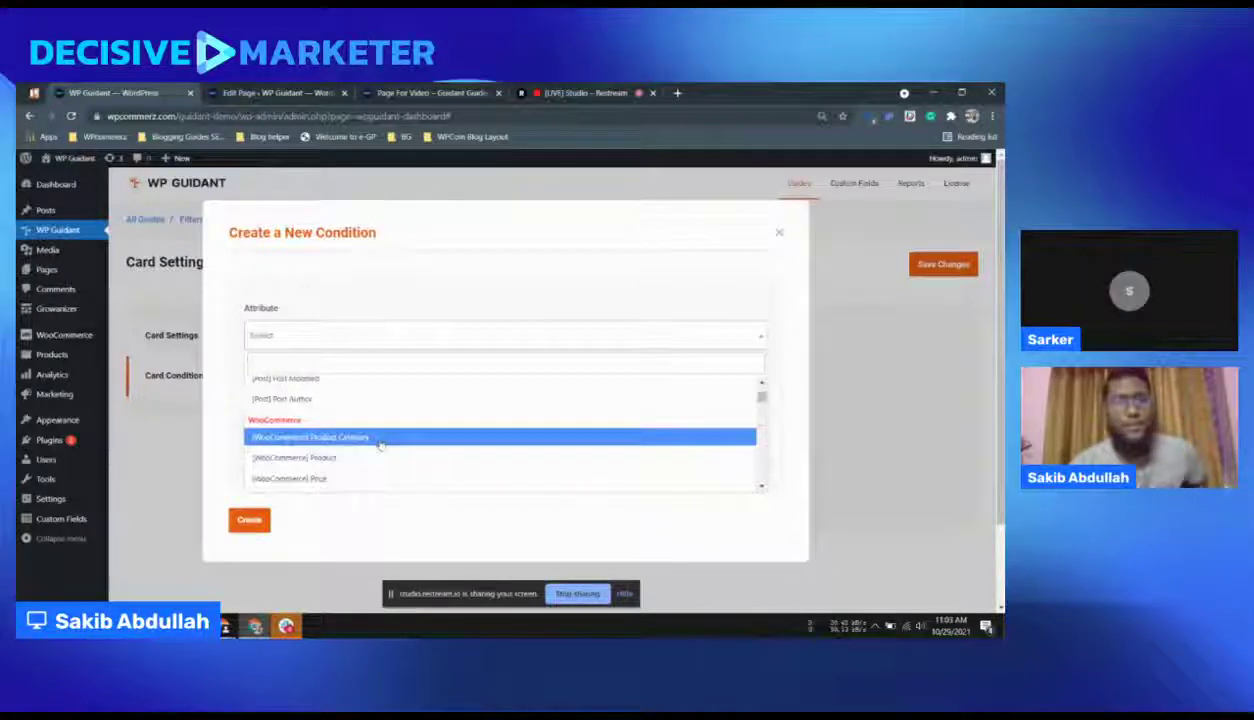
pyautogui.click(380, 440)
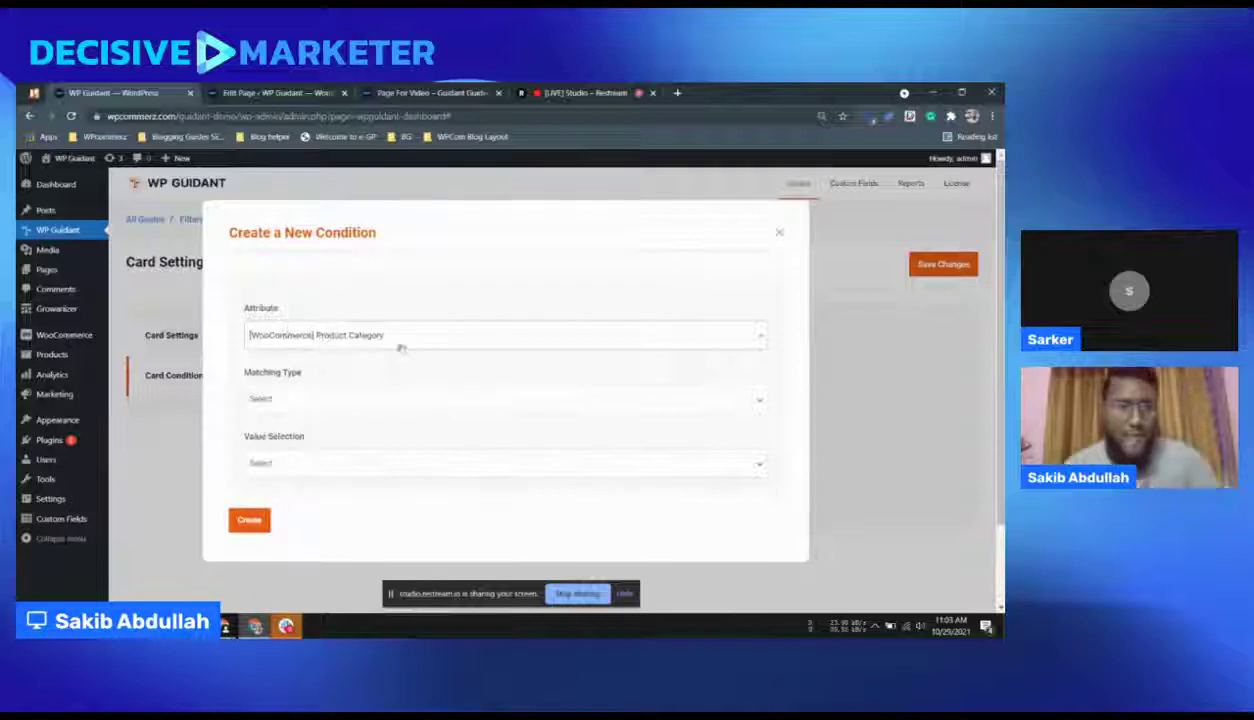
pyautogui.click(316, 398)
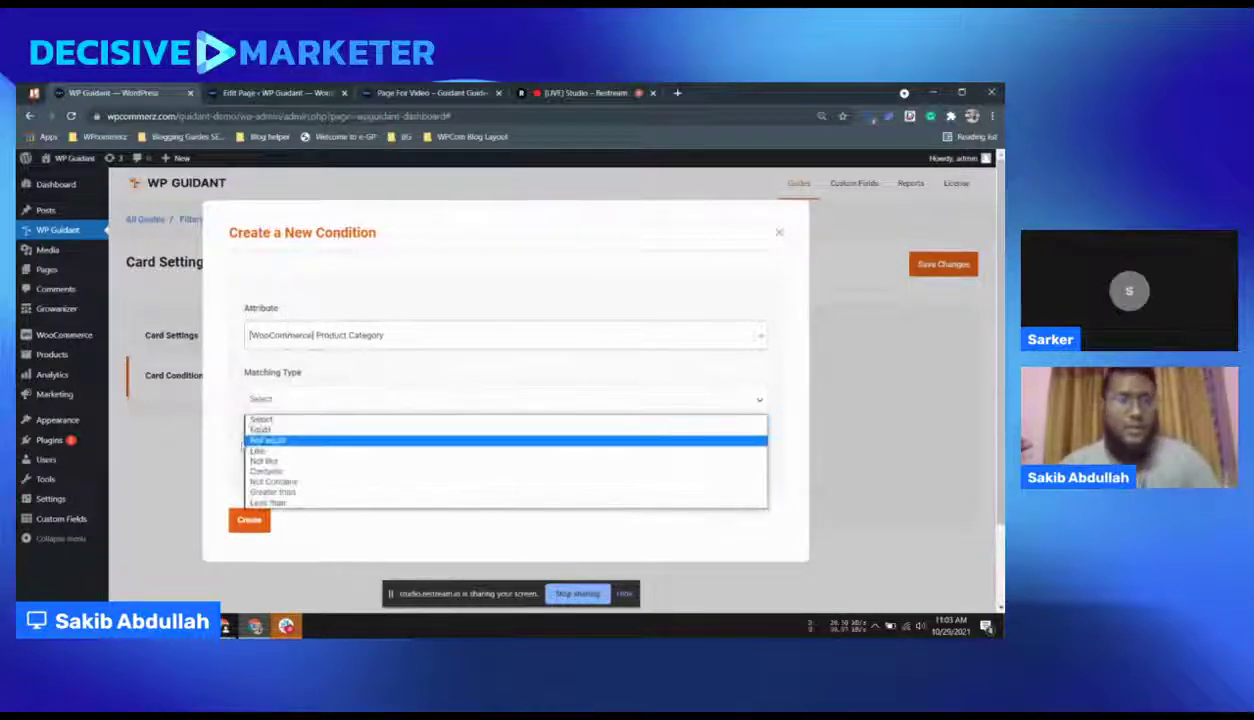
pyautogui.click(278, 429)
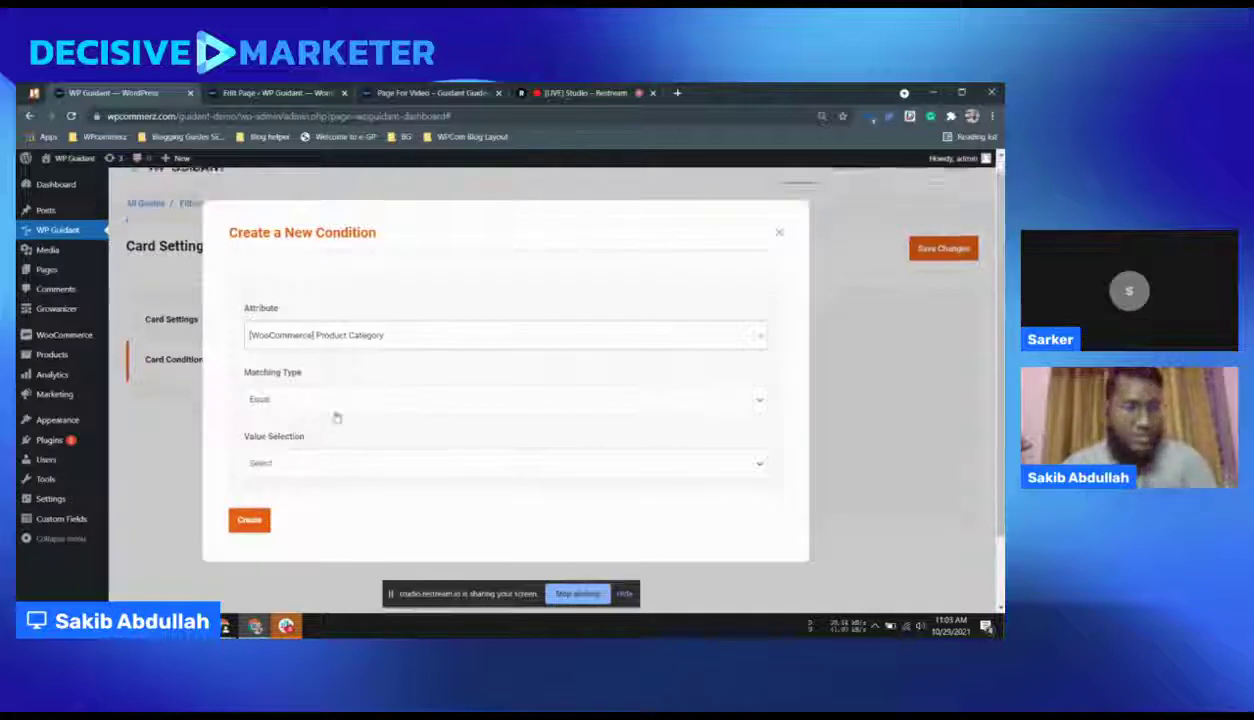
# Step: Take the value from WordPress Settings, choose T-Shirts, and create the condition
pyautogui.scroll(-1, 290, 445)
pyautogui.click(293, 460)
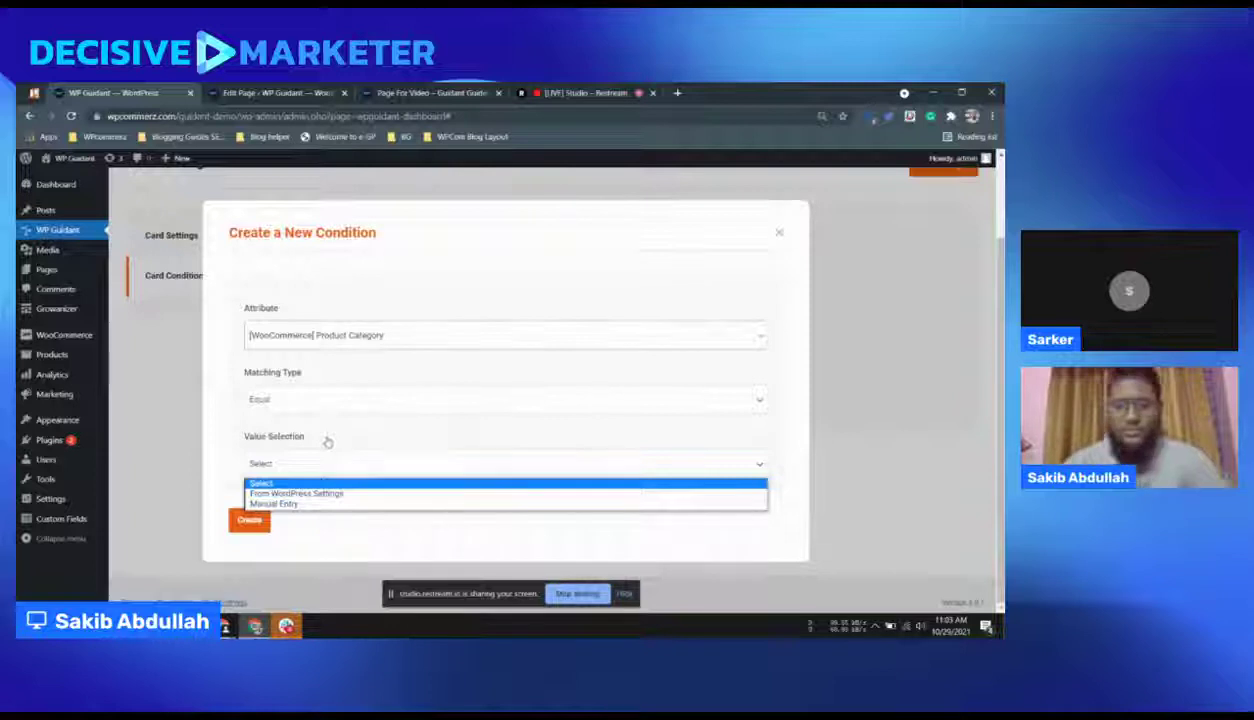
pyautogui.click(316, 494)
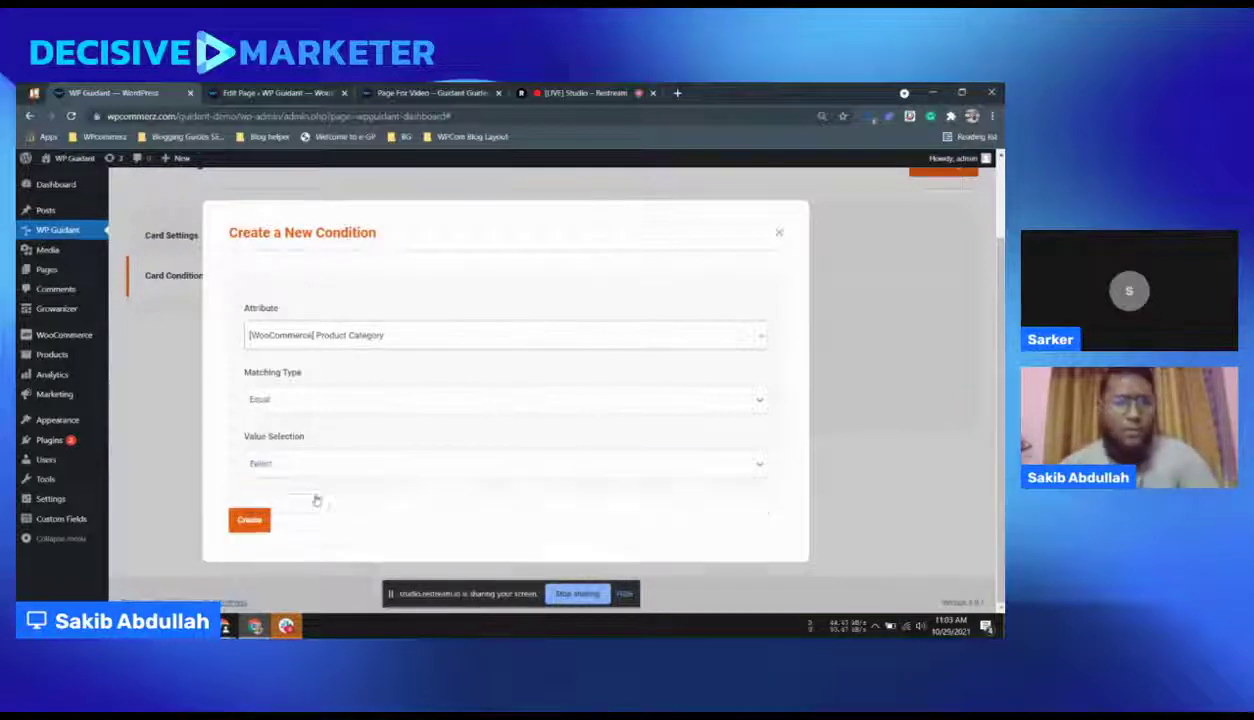
pyautogui.scroll(-1, 330, 480)
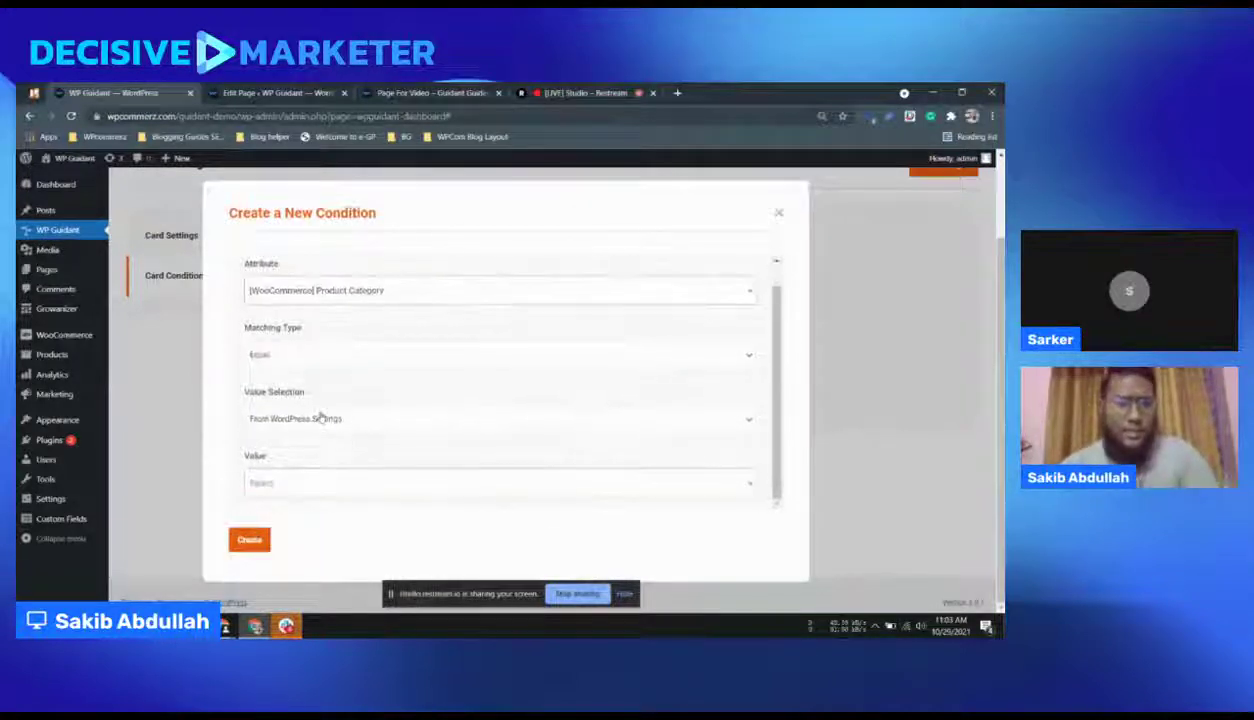
pyautogui.click(294, 485)
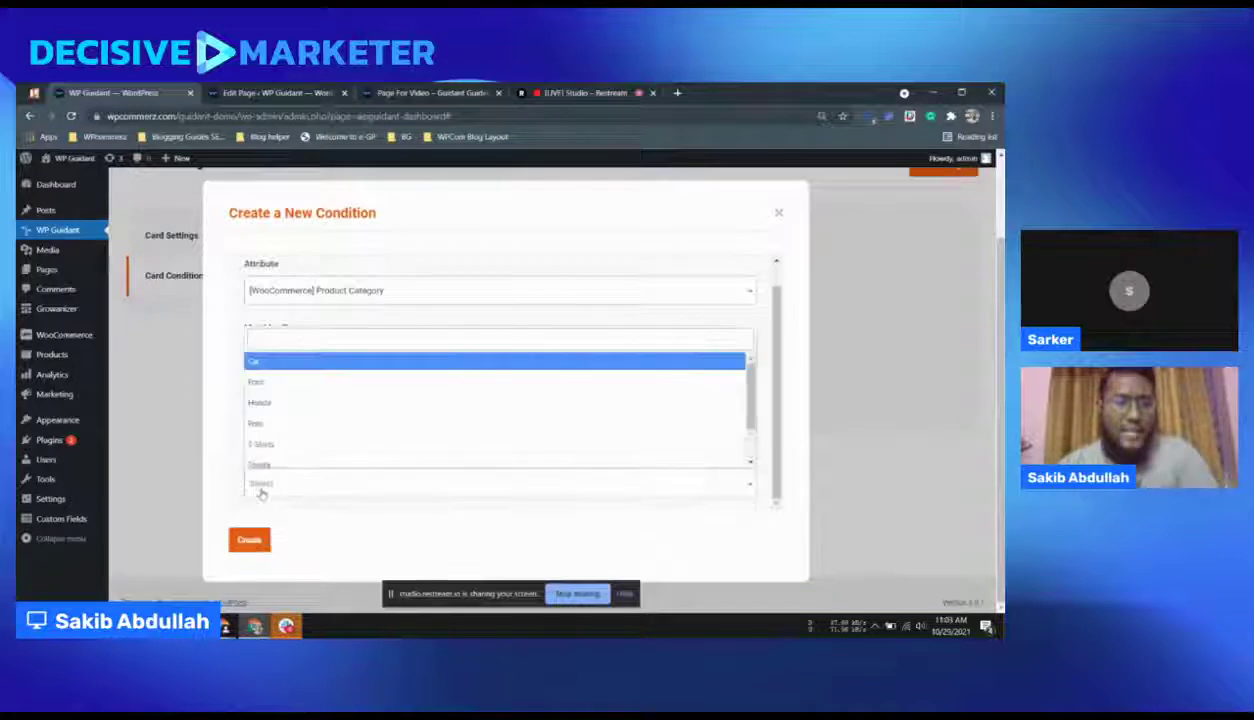
pyautogui.scroll(-2, 296, 428)
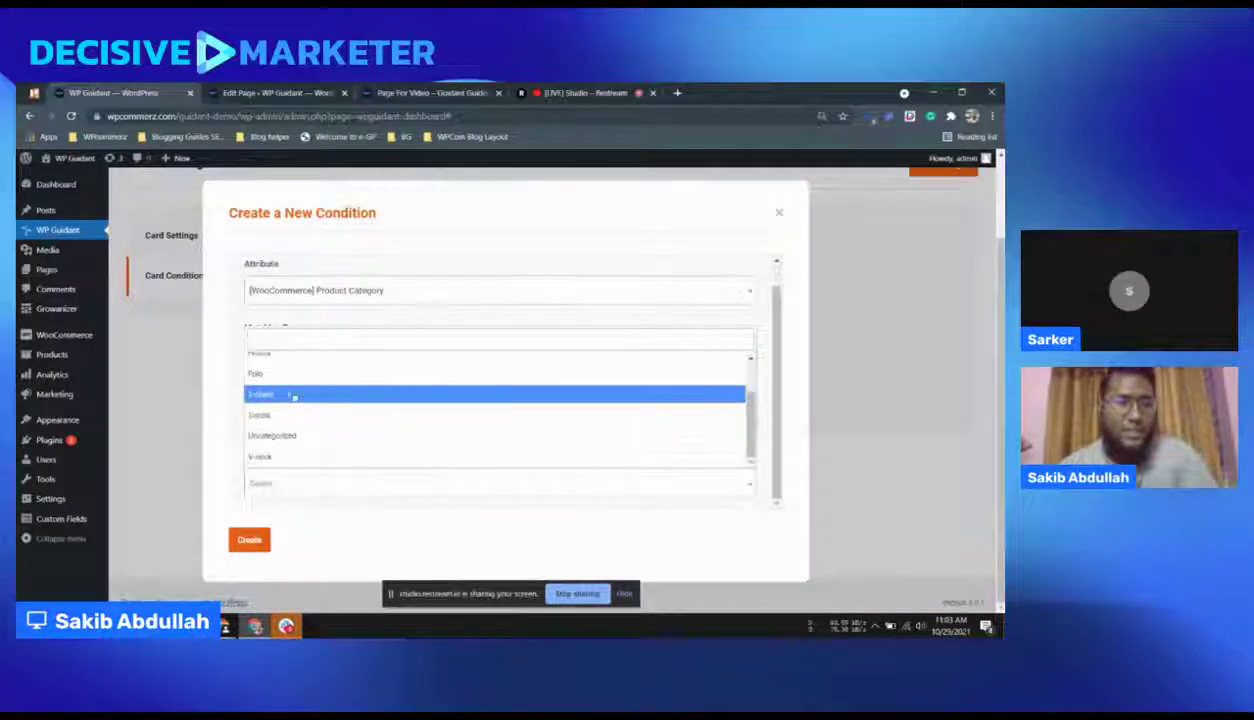
pyautogui.scroll(2, 340, 400)
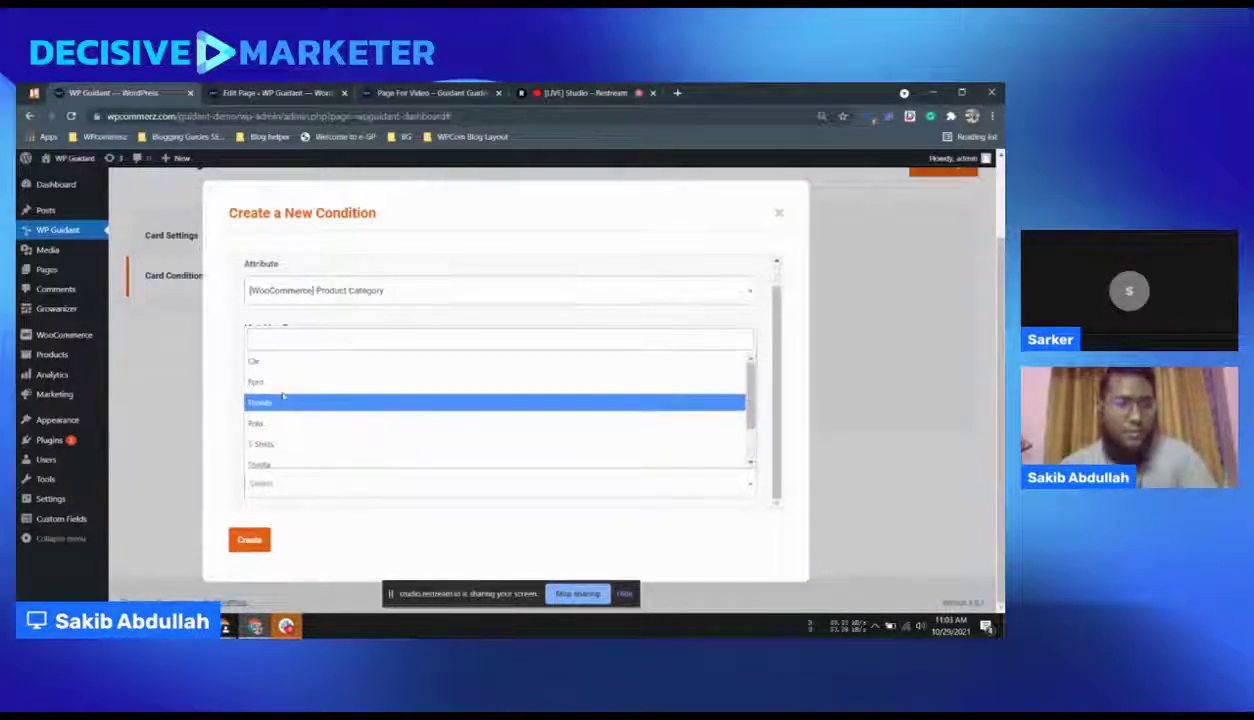
pyautogui.click(330, 398)
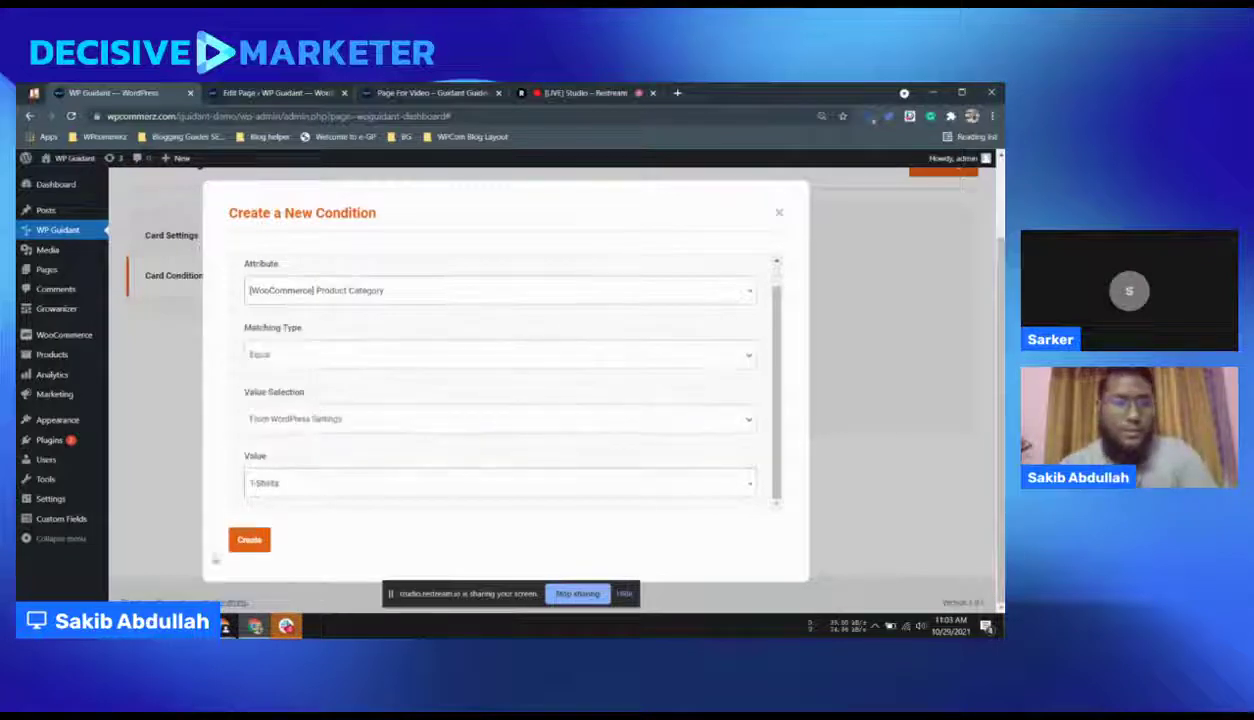
pyautogui.click(250, 539)
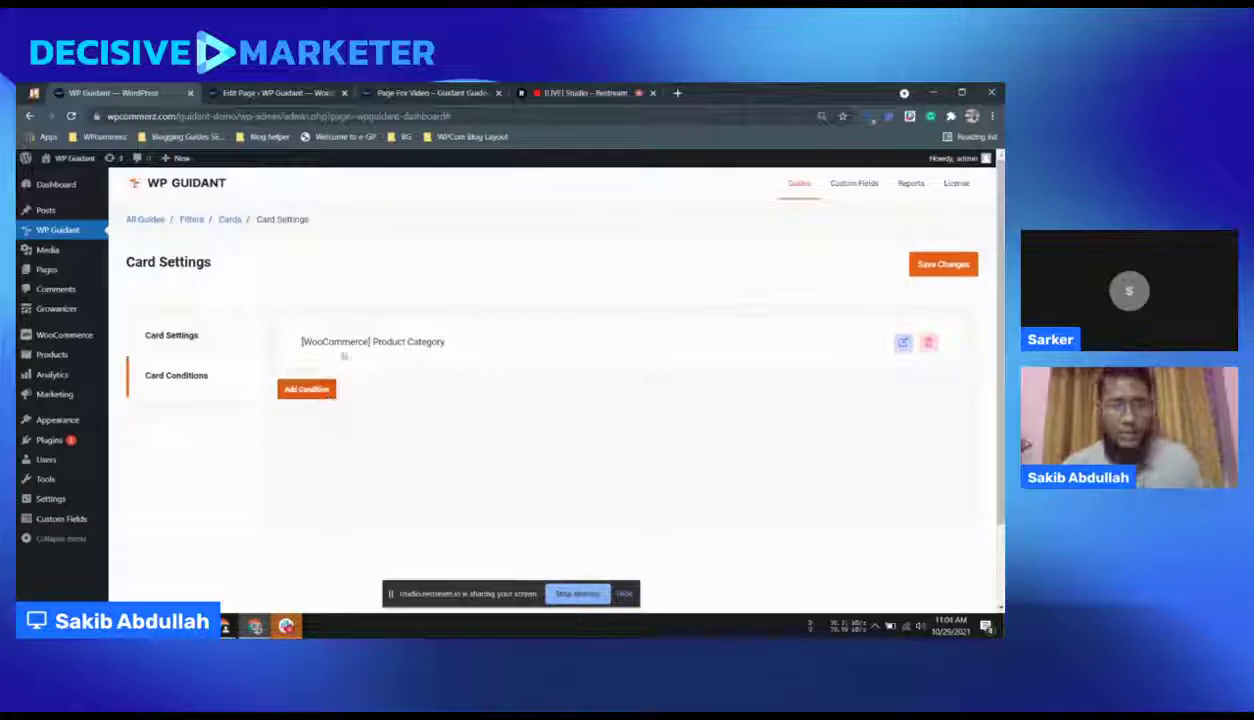
# Step: Save the T-shirt card and return to the Cards list
pyautogui.click(181, 343)
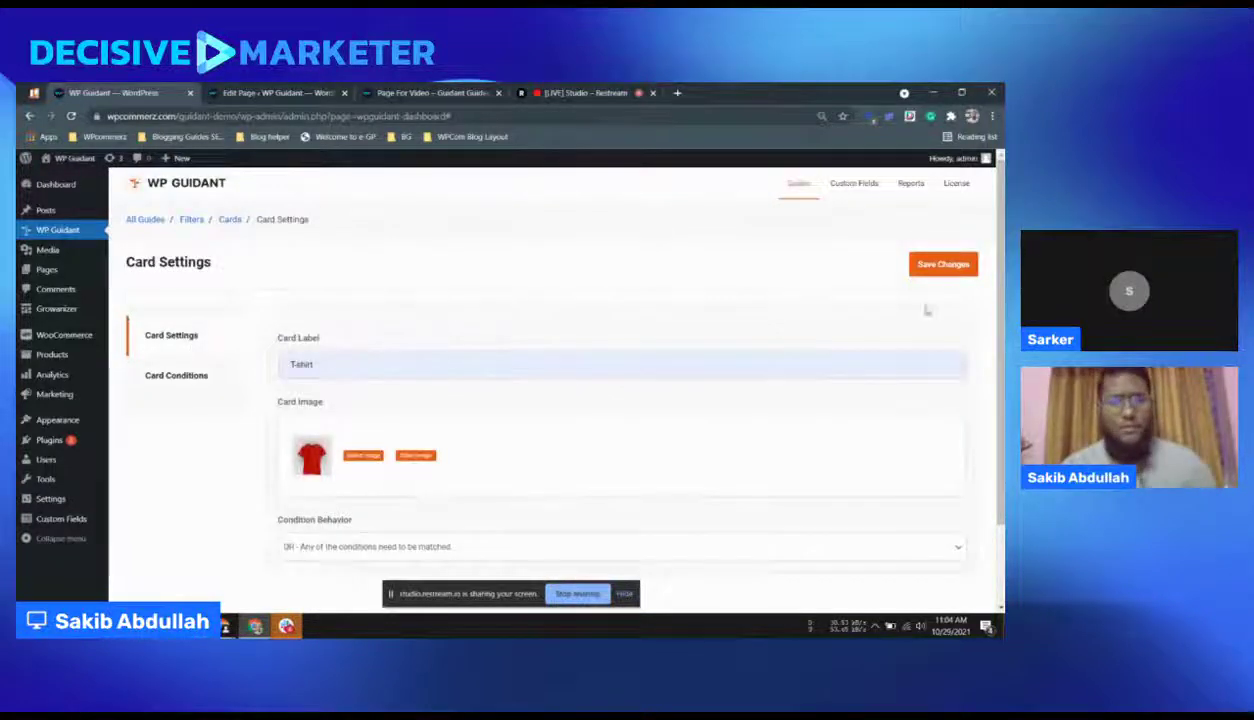
pyautogui.click(940, 267)
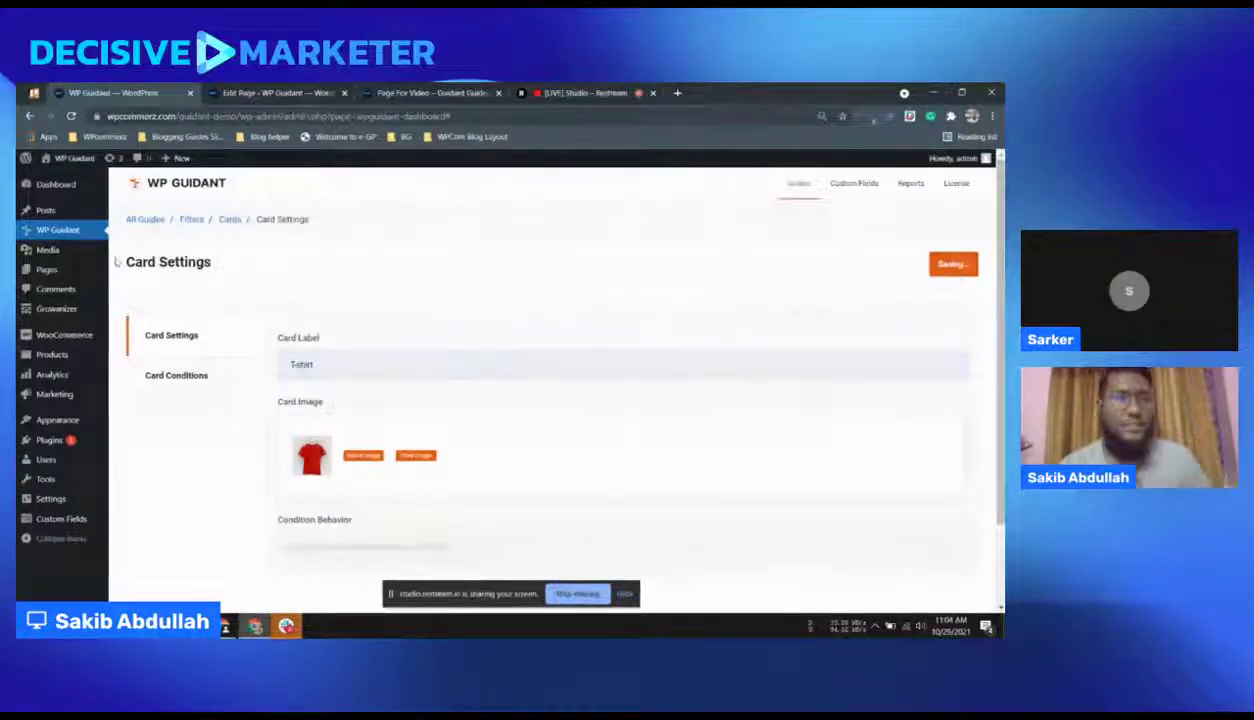
pyautogui.click(229, 219)
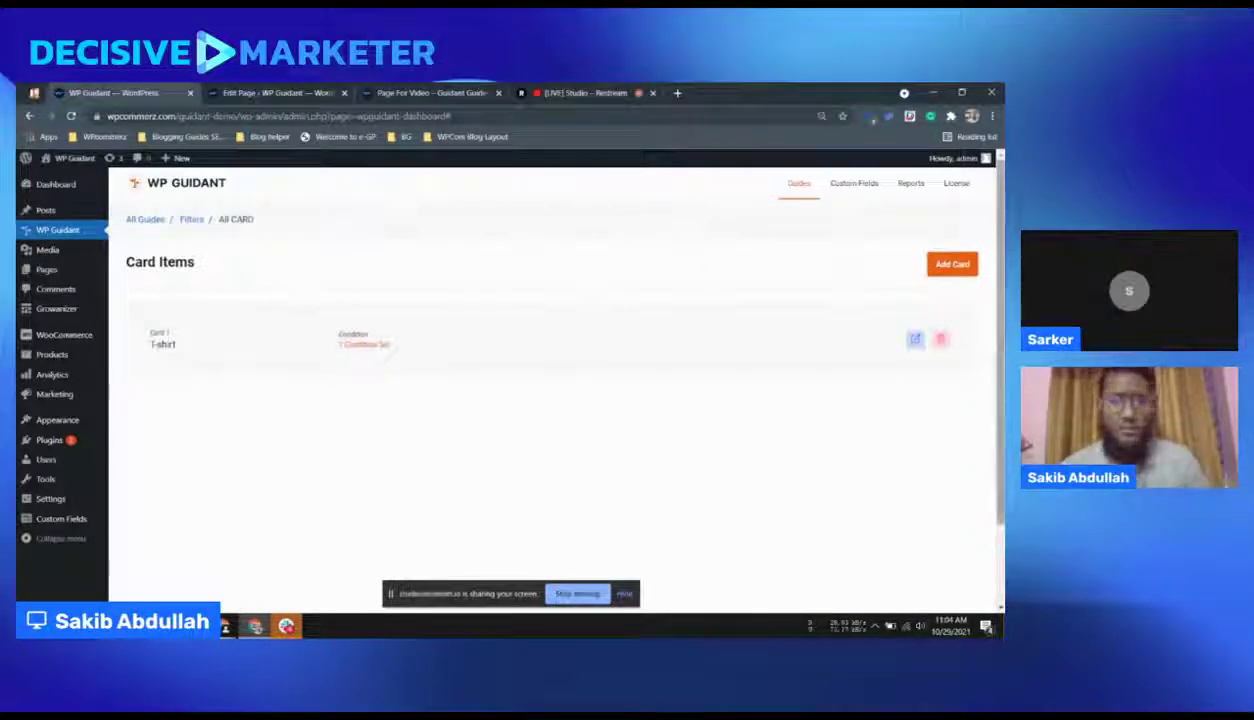
# Step: Add a new card labelled V-neck
pyautogui.click(950, 264)
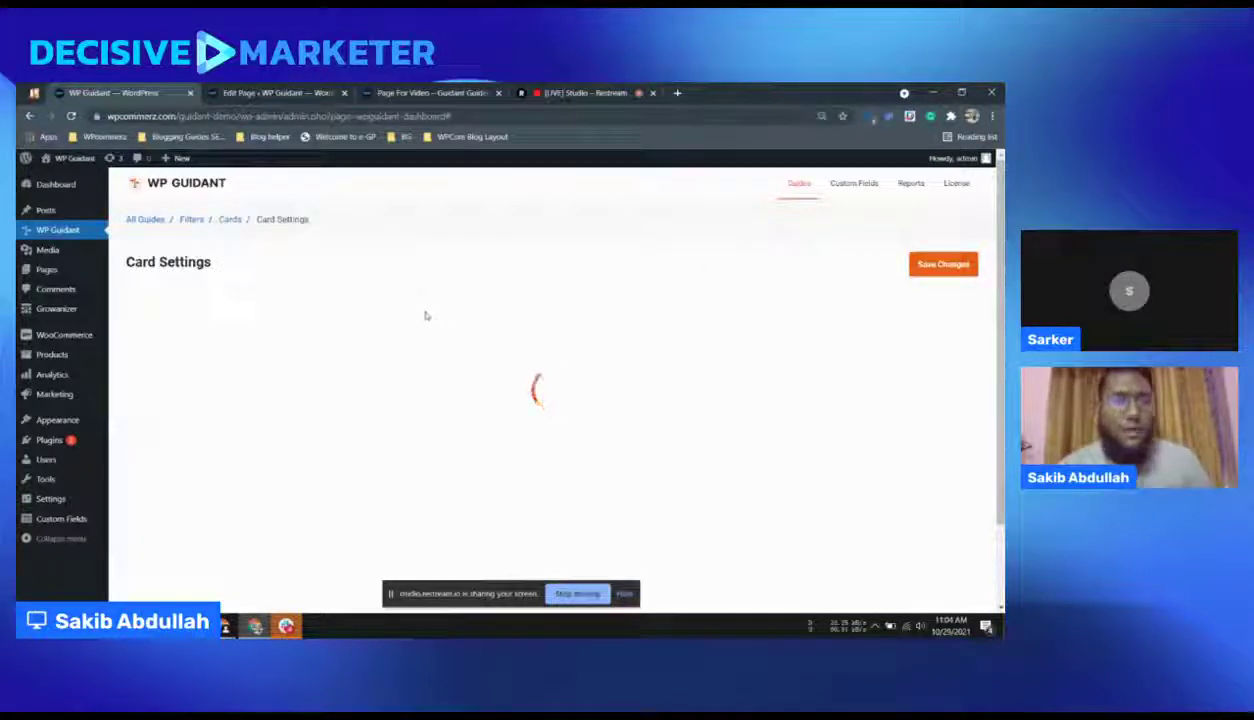
pyautogui.click(339, 362)
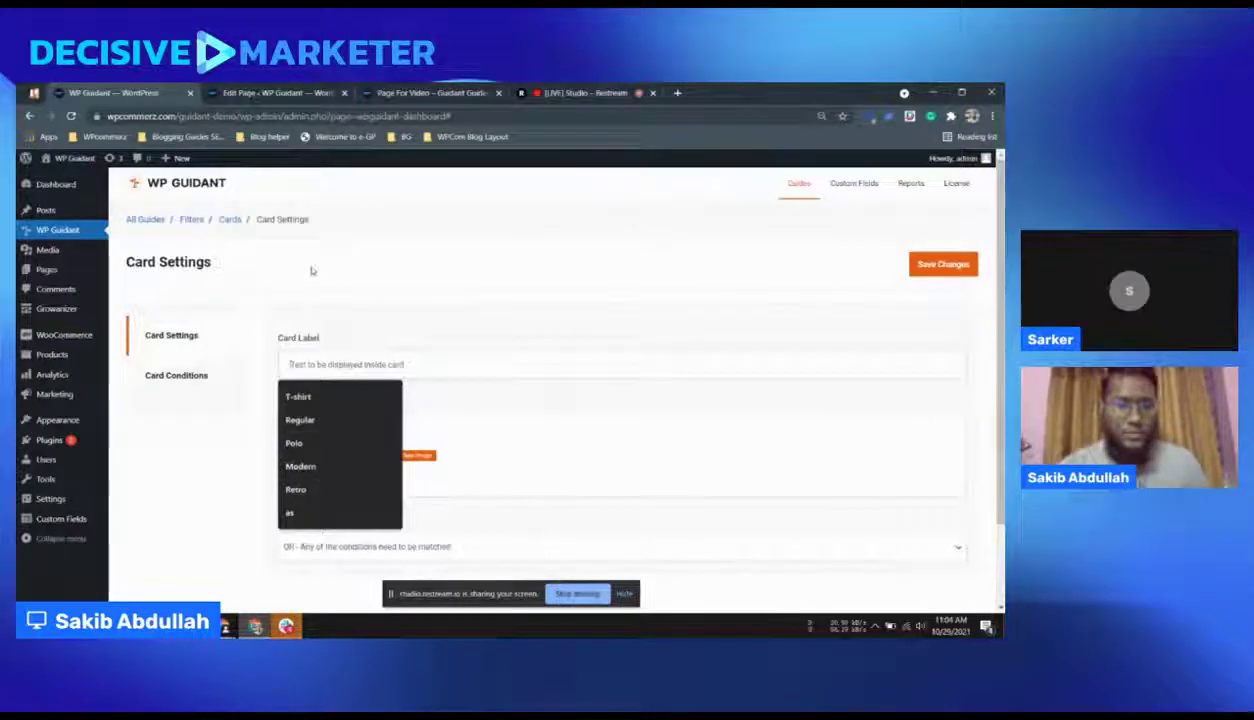
pyautogui.write('V-neck')
pyautogui.press('Return')
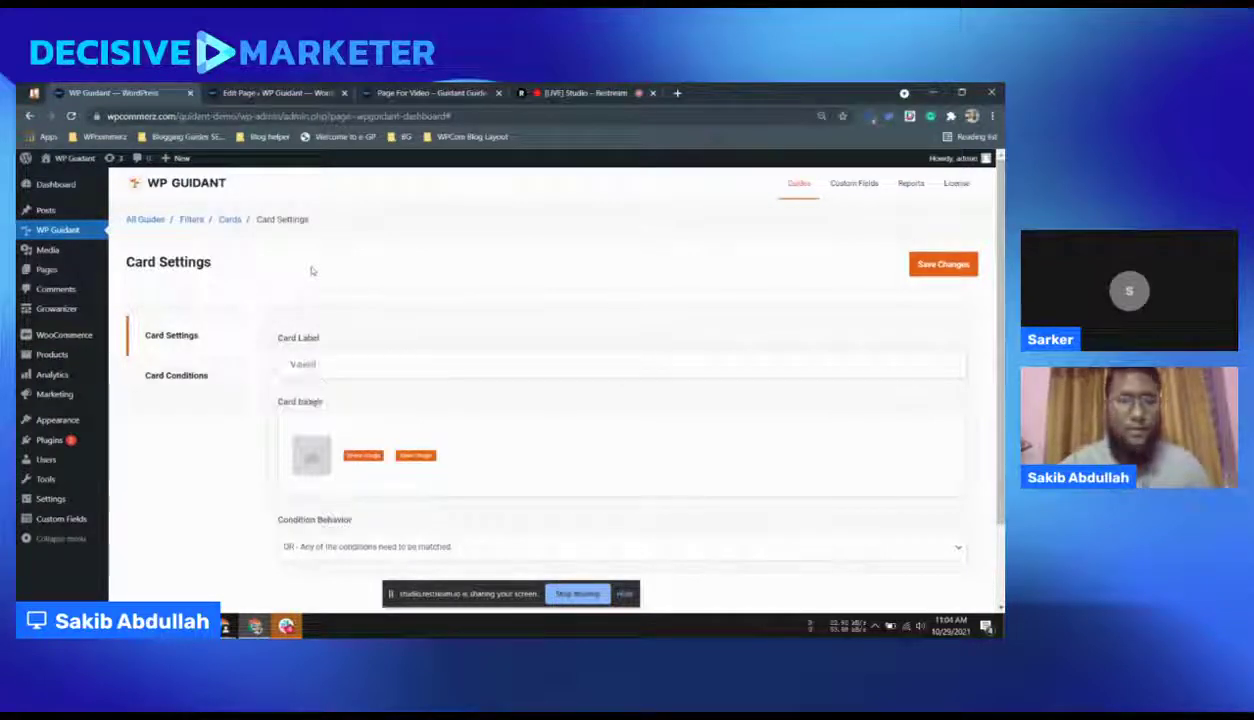
# Step: Give the V-neck card the grey v-neck.png image and start a new card condition
pyautogui.scroll(-1, 362, 355)
pyautogui.click(362, 355)
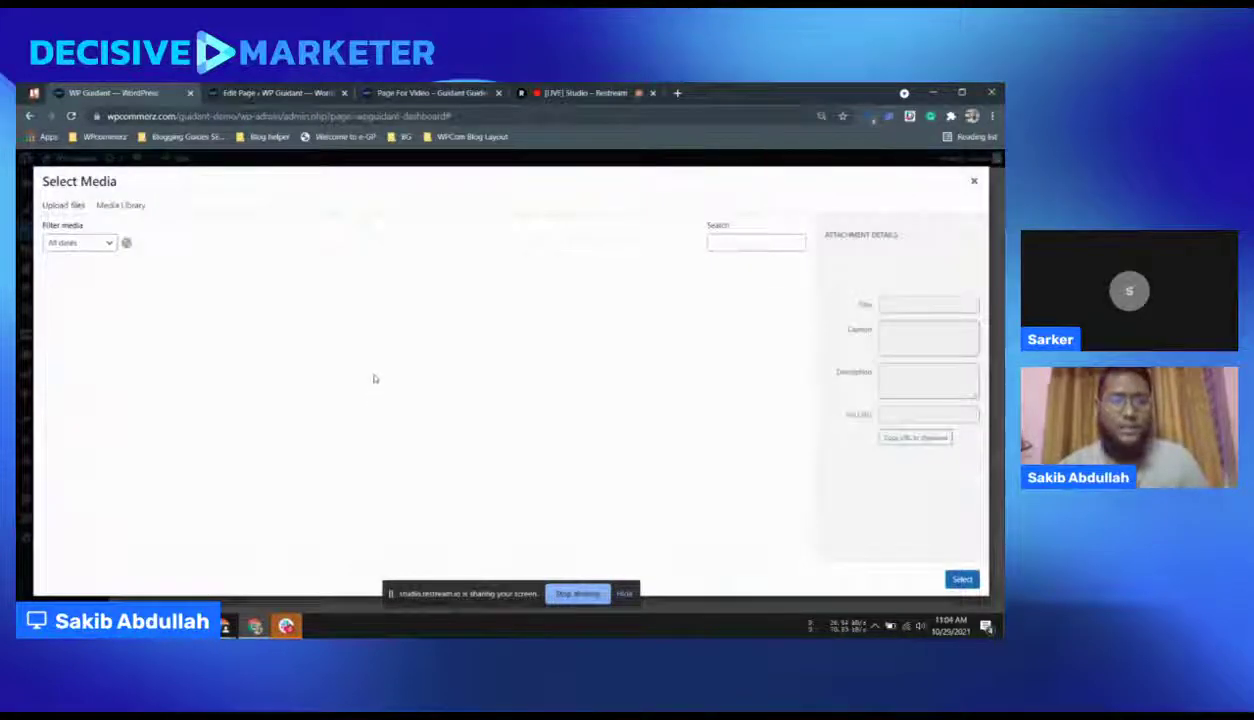
pyautogui.scroll(-10, 375, 378)
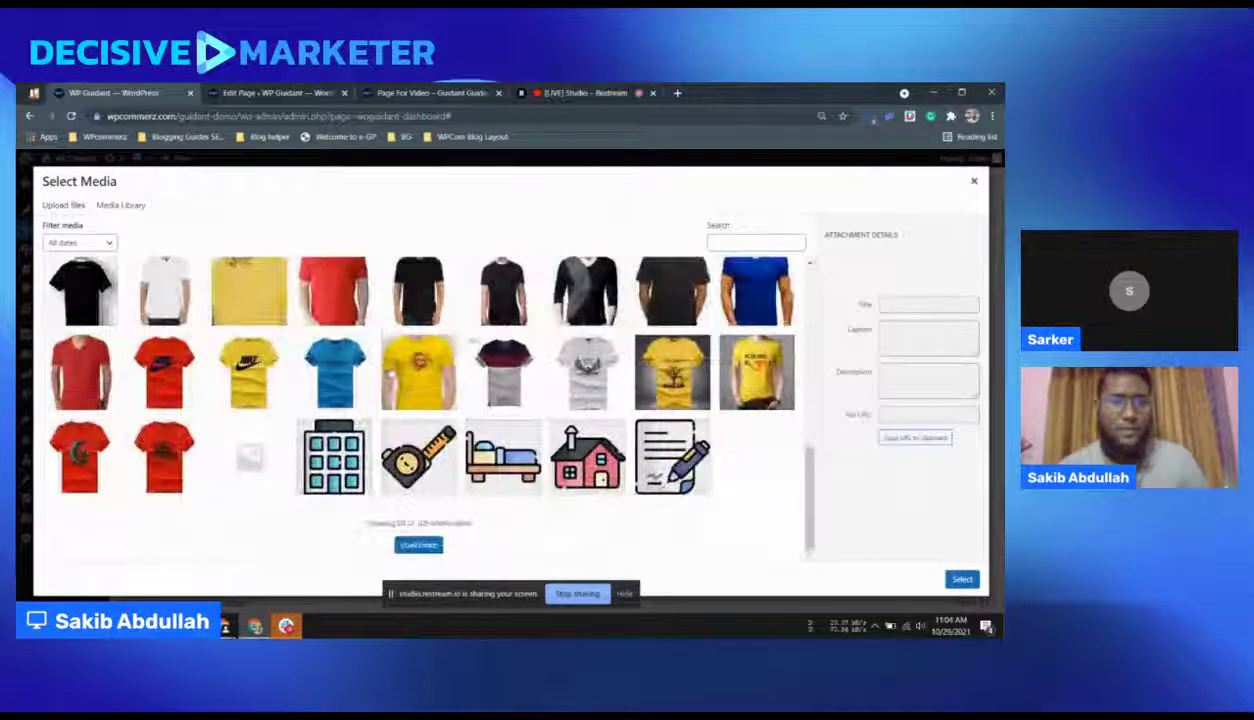
pyautogui.scroll(1, 268, 387)
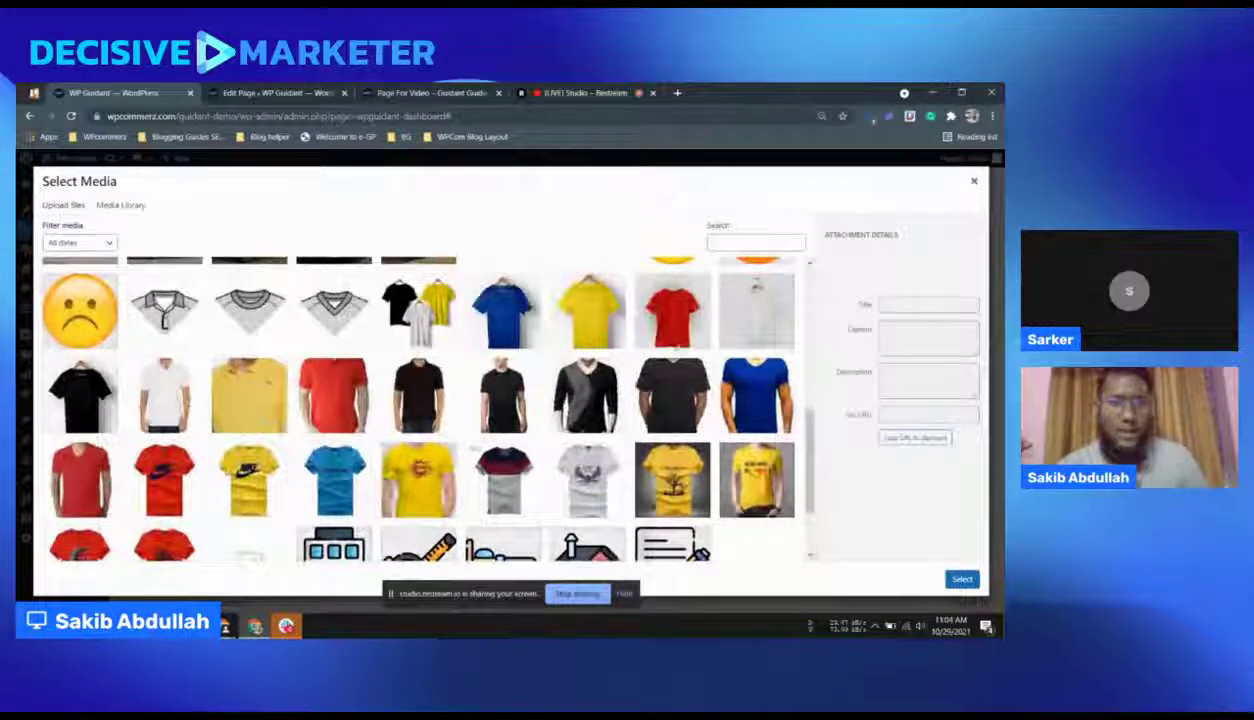
pyautogui.scroll(-1, 685, 420)
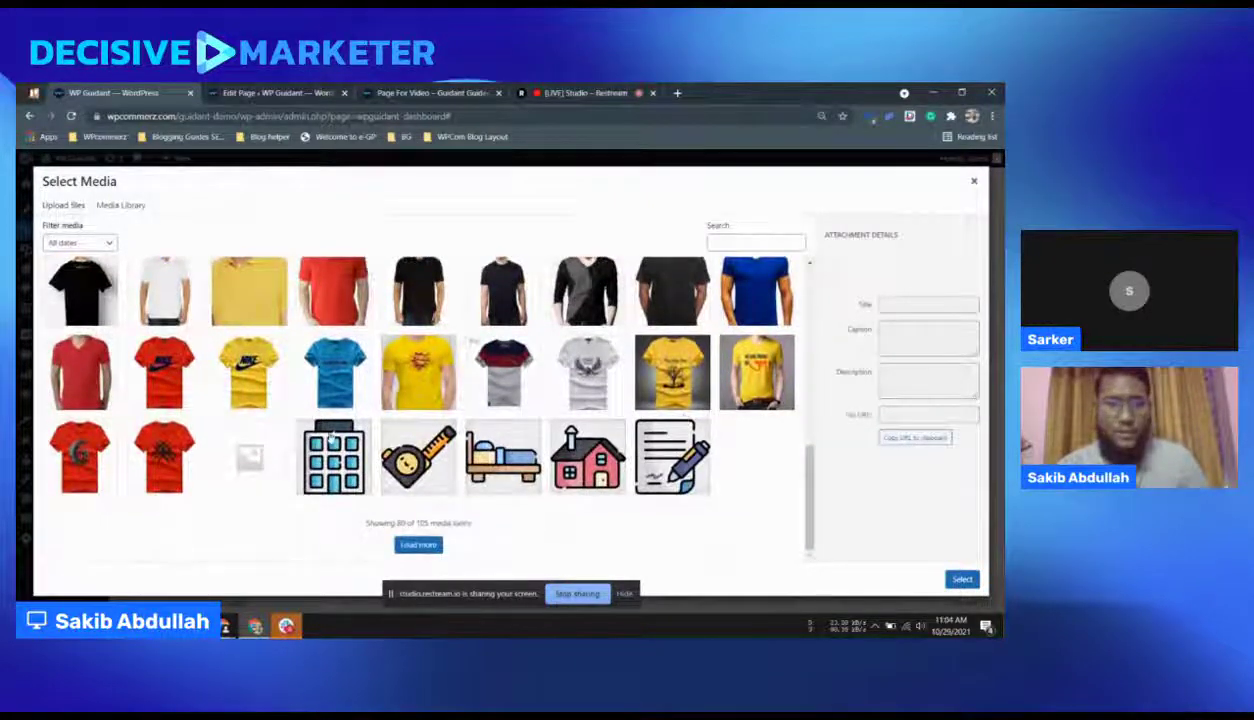
pyautogui.scroll(4, 629, 459)
pyautogui.scroll(-2, 629, 459)
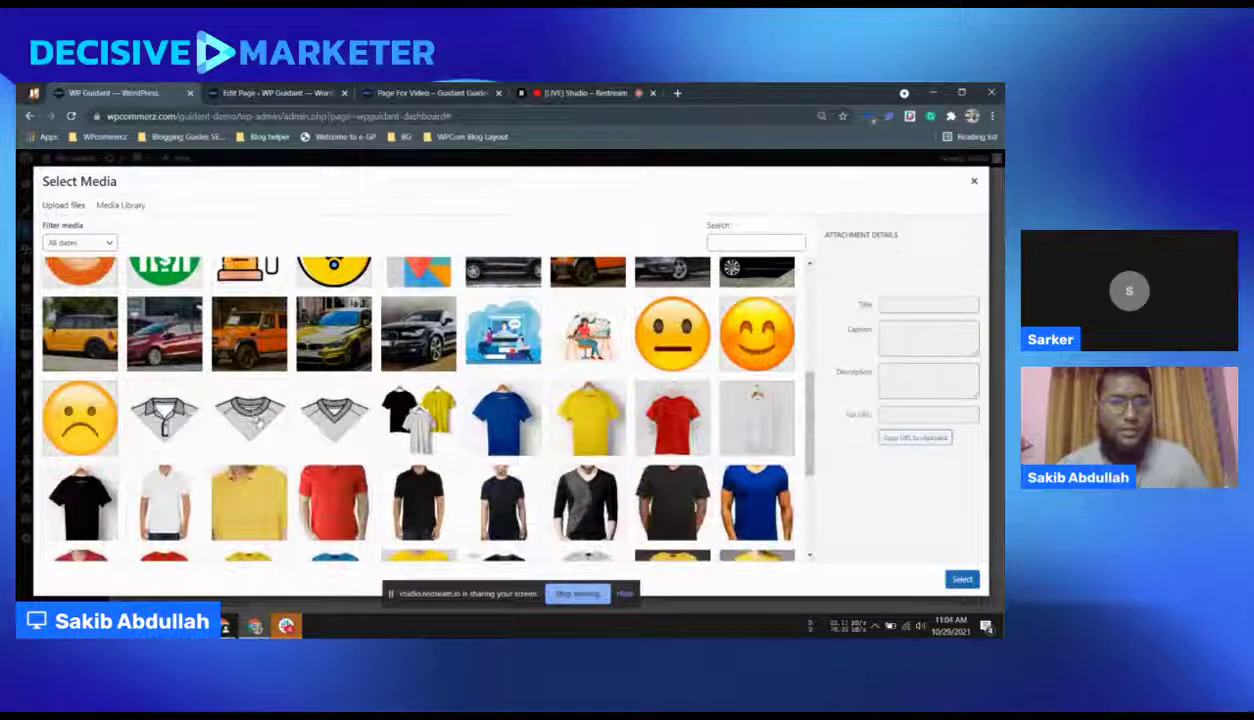
pyautogui.click(333, 415)
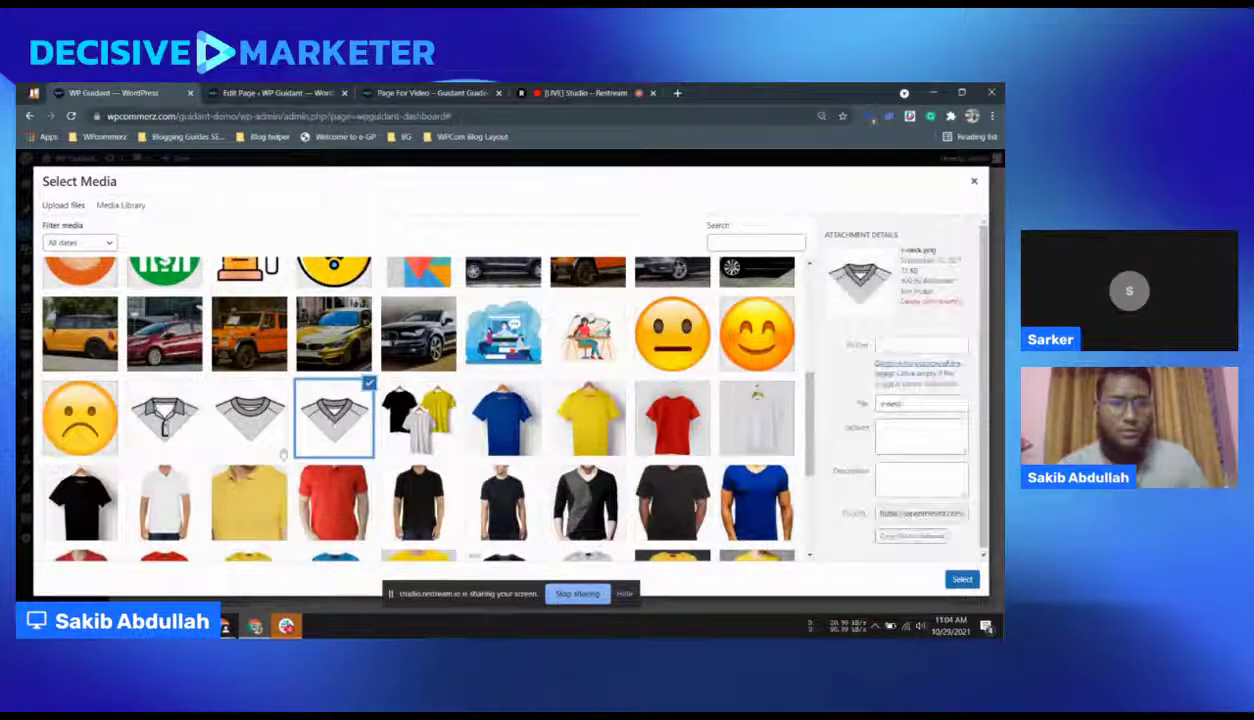
pyautogui.click(962, 580)
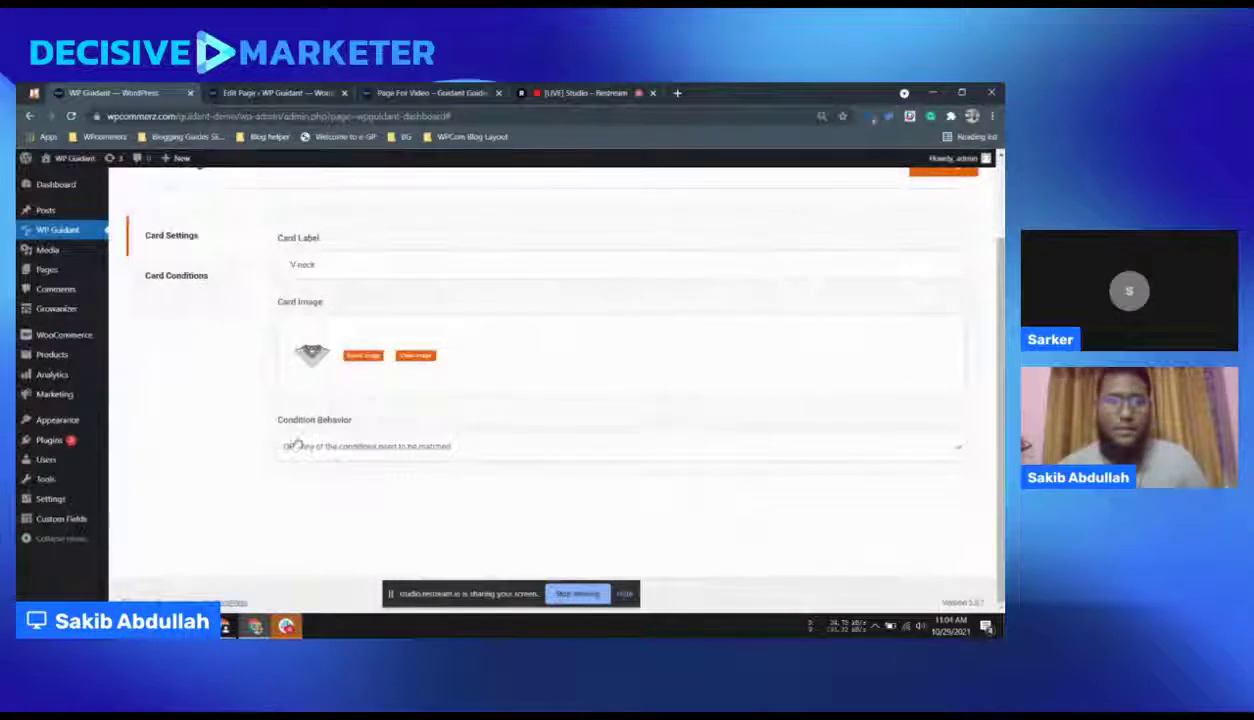
pyautogui.click(176, 276)
pyautogui.click(621, 314)
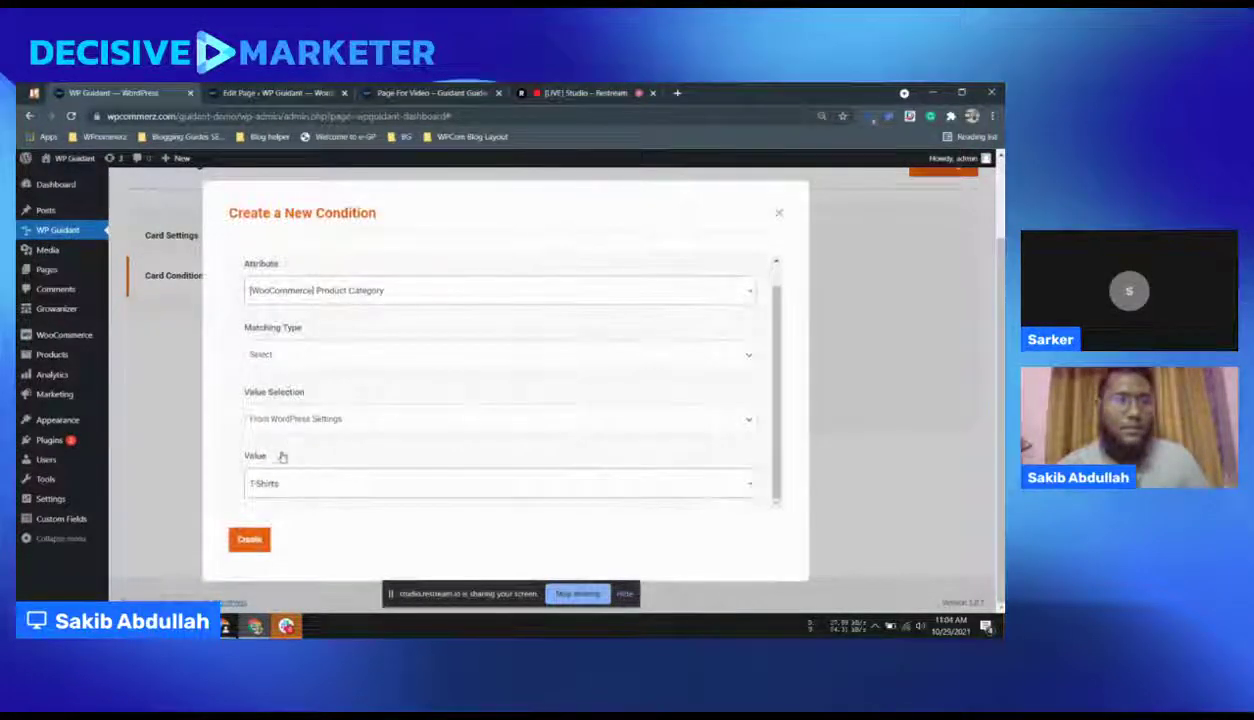
# Step: Set the Product Category condition to Equal V-neck and create it
pyautogui.click(298, 352)
pyautogui.click(265, 383)
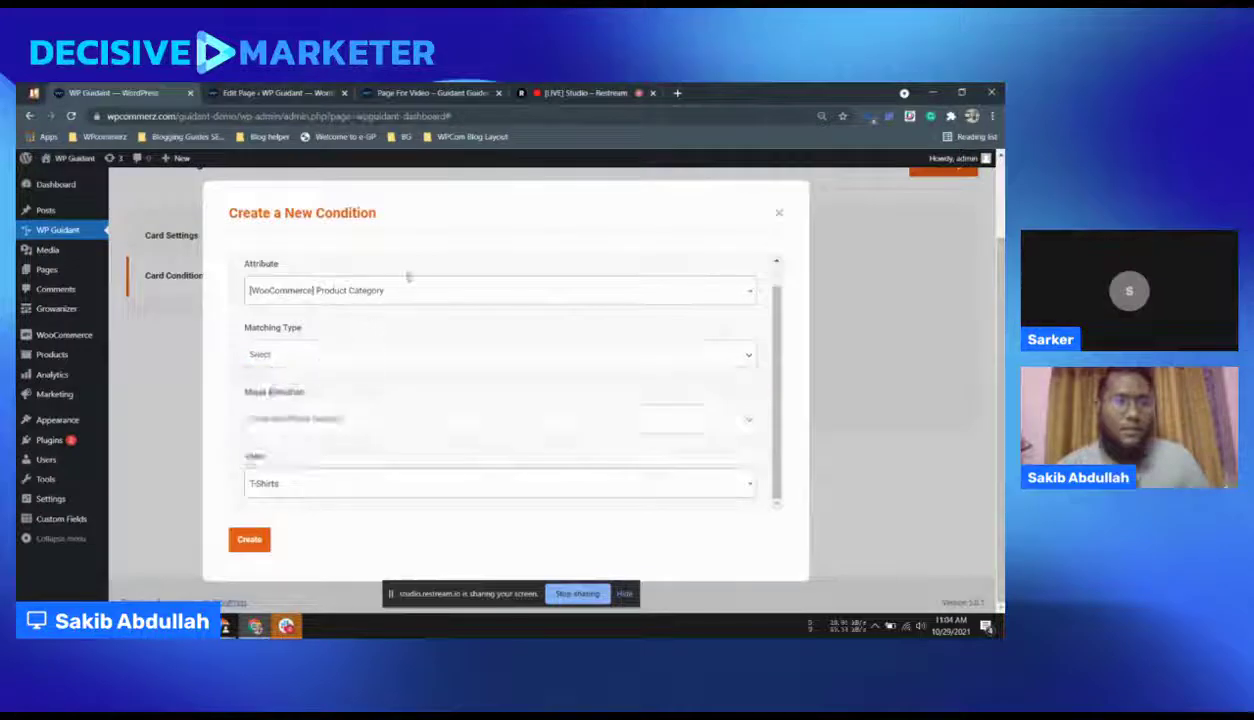
pyautogui.click(285, 484)
pyautogui.scroll(-2, 300, 440)
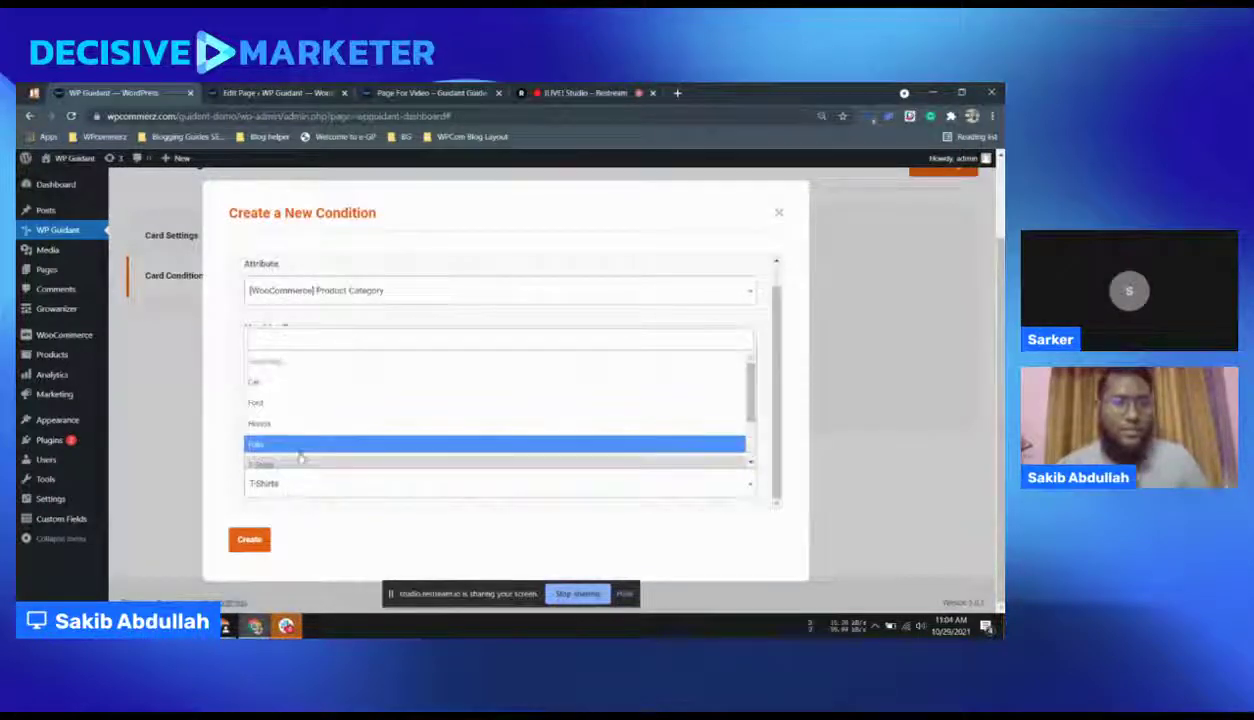
pyautogui.click(268, 457)
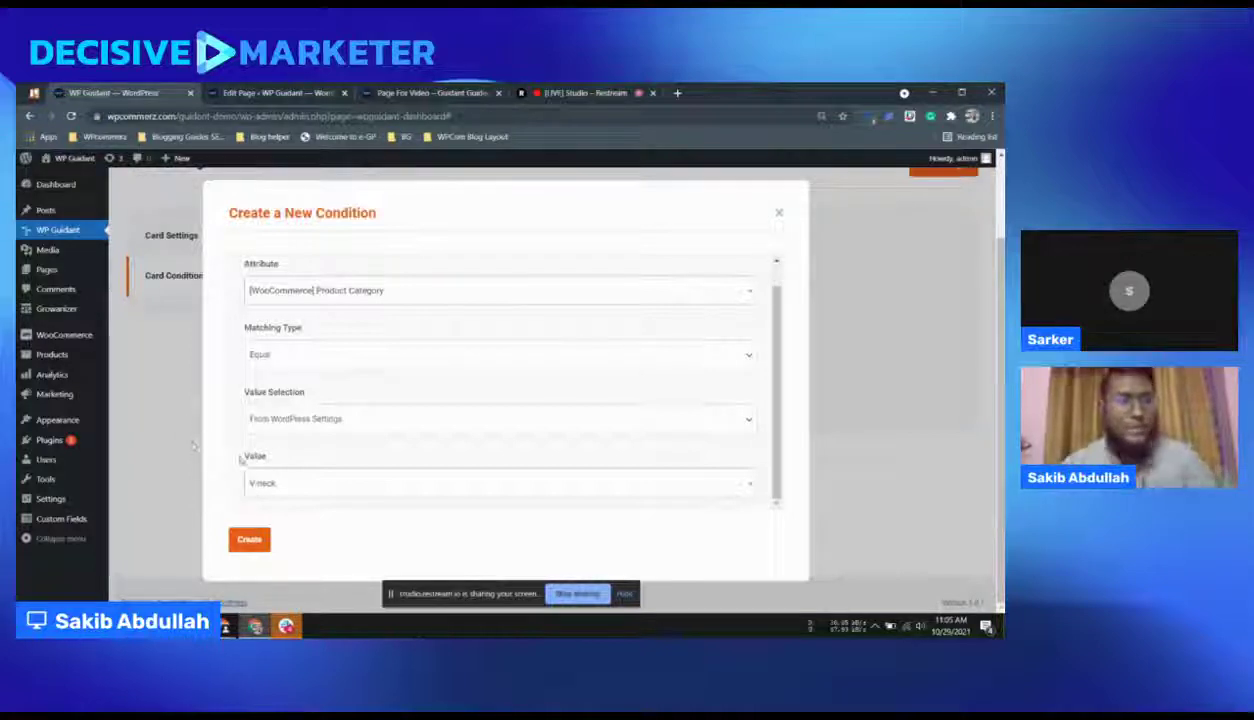
pyautogui.click(246, 541)
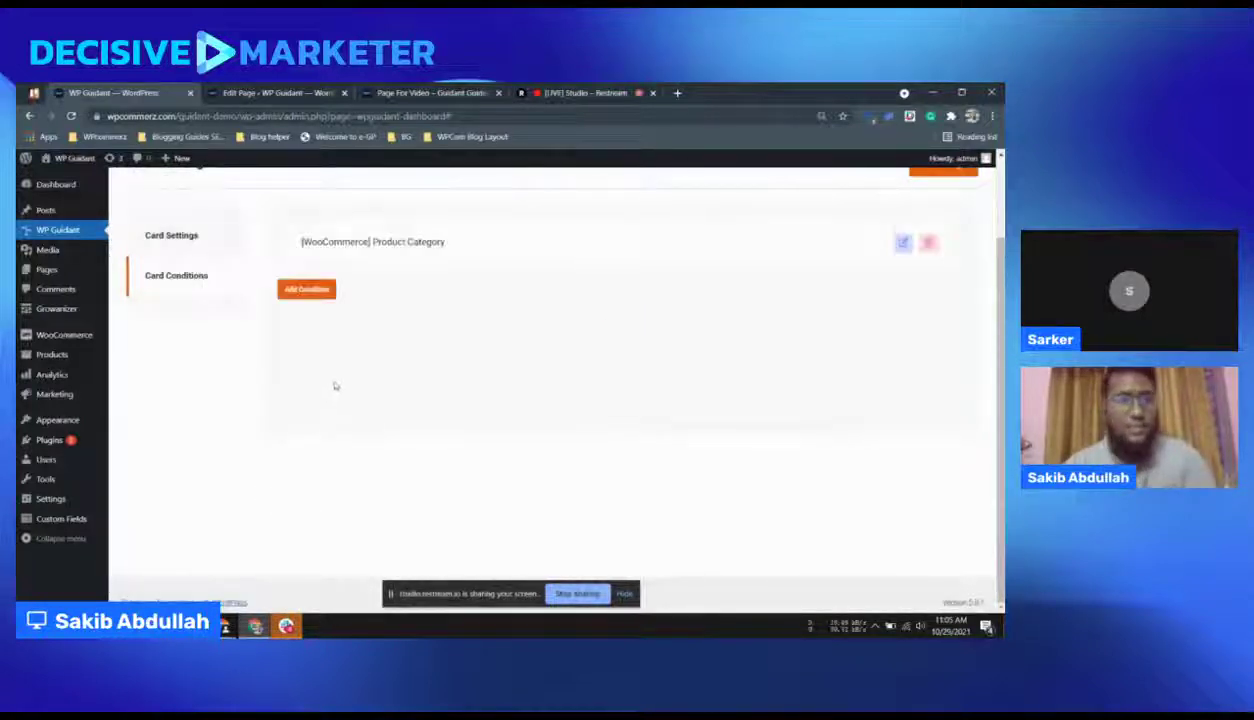
# Step: Save the V-neck card and bring up the Page For Video editor
pyautogui.scroll(2, 326, 378)
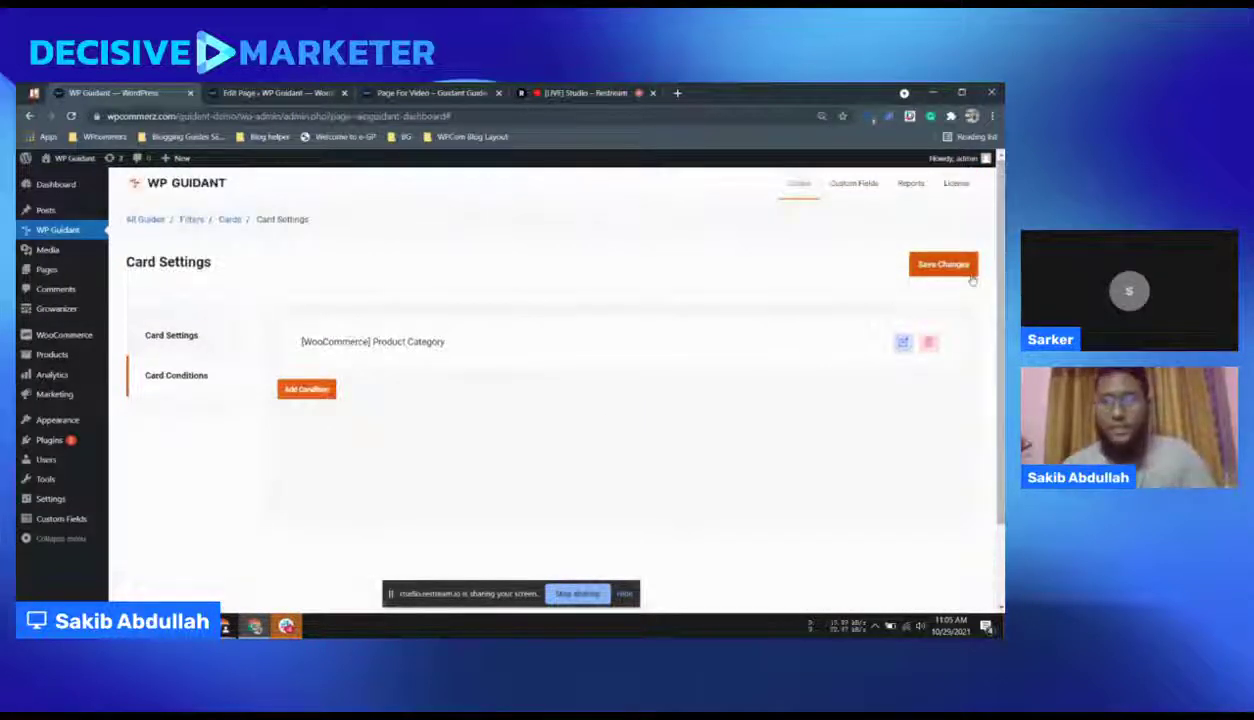
pyautogui.click(943, 264)
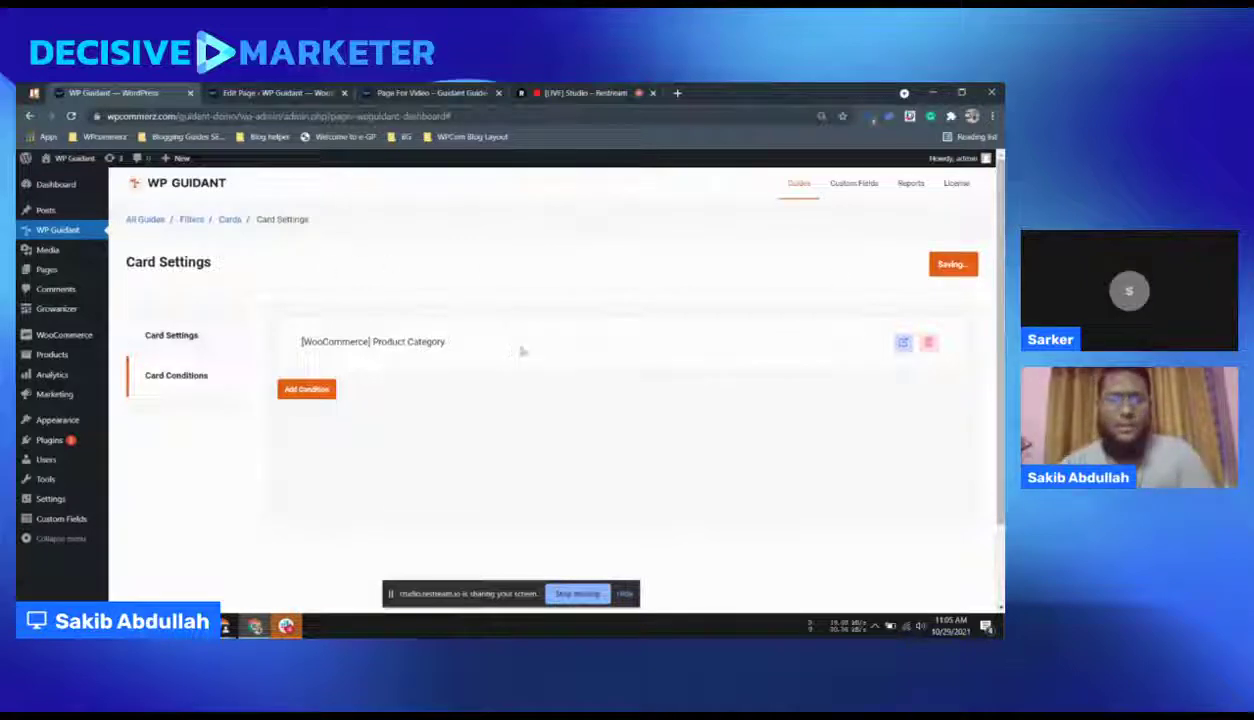
pyautogui.click(322, 92)
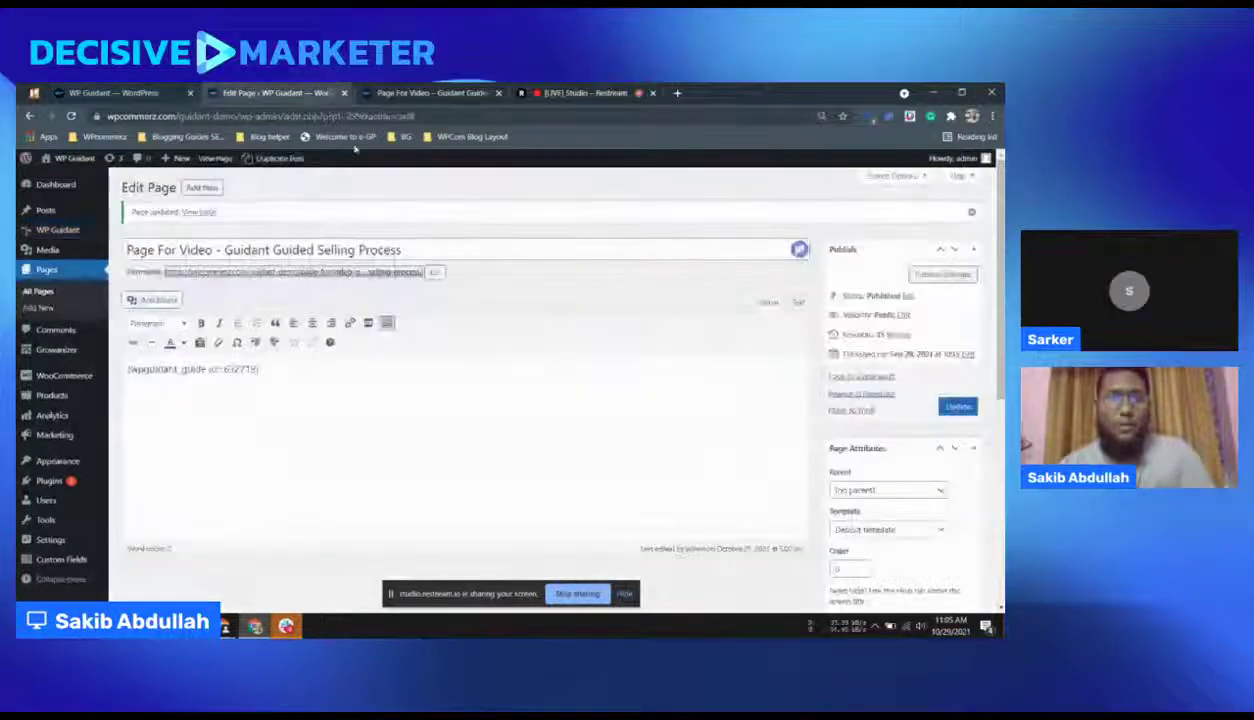
# Step: Reload the live guide page to pick up the new cards
pyautogui.click(441, 94)
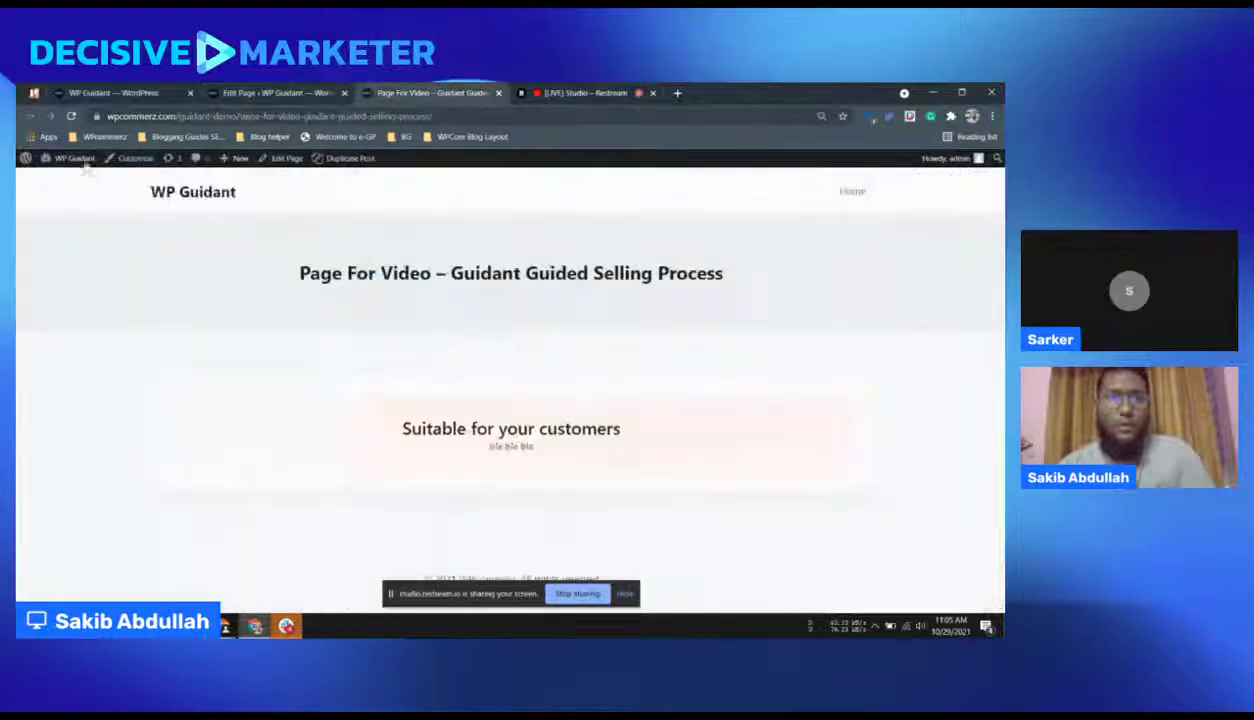
pyautogui.press('F5')
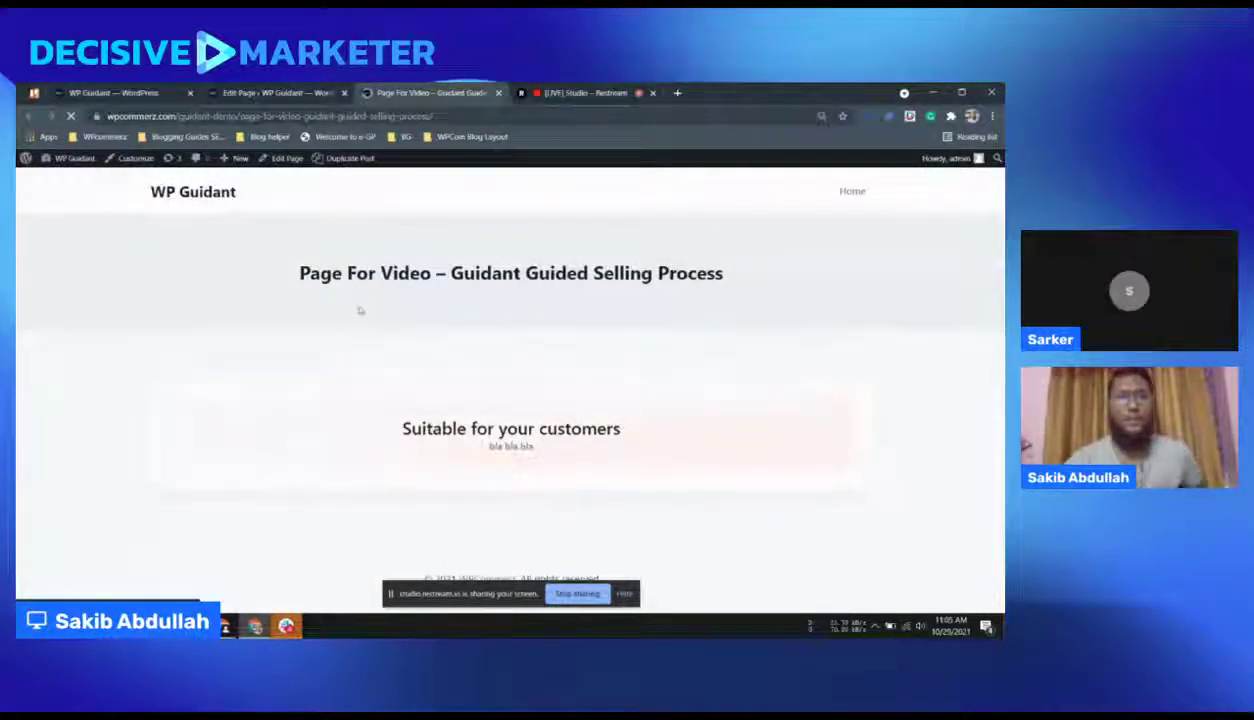
pyautogui.scroll(-2, 380, 313)
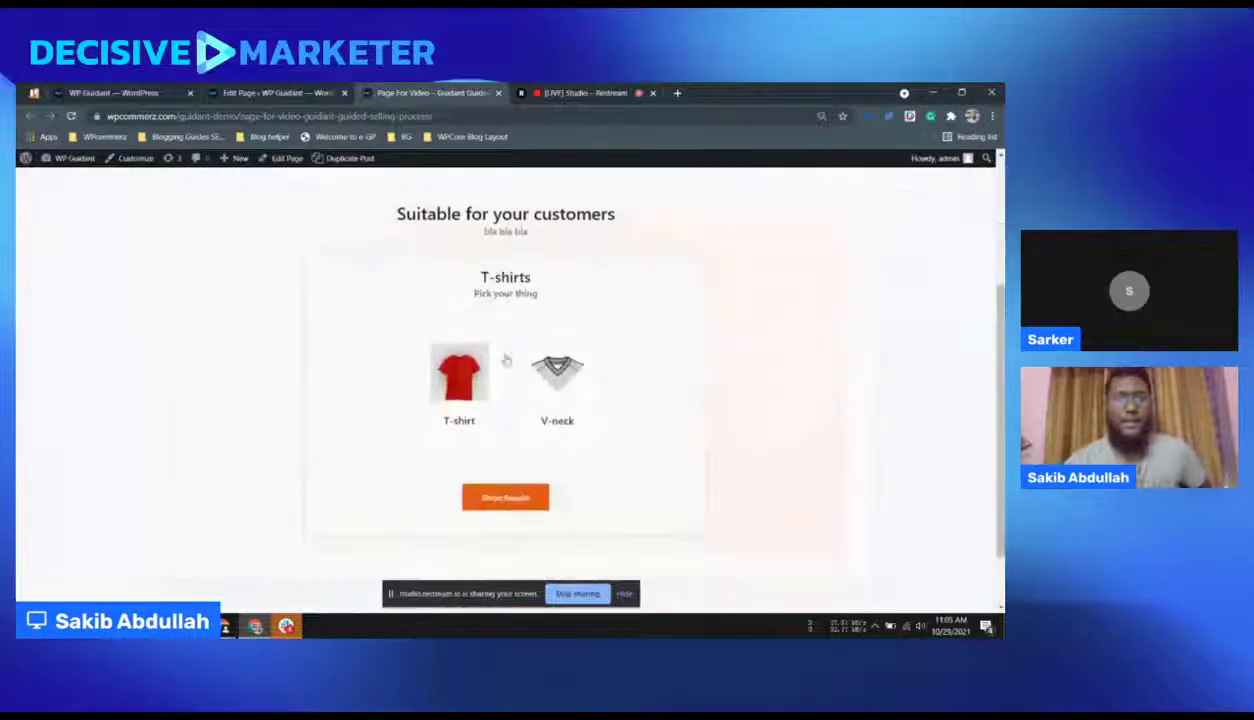
# Step: Try the T-shirt and V-neck cards in the T-shirts question, ending on T-shirt
pyautogui.click(445, 368)
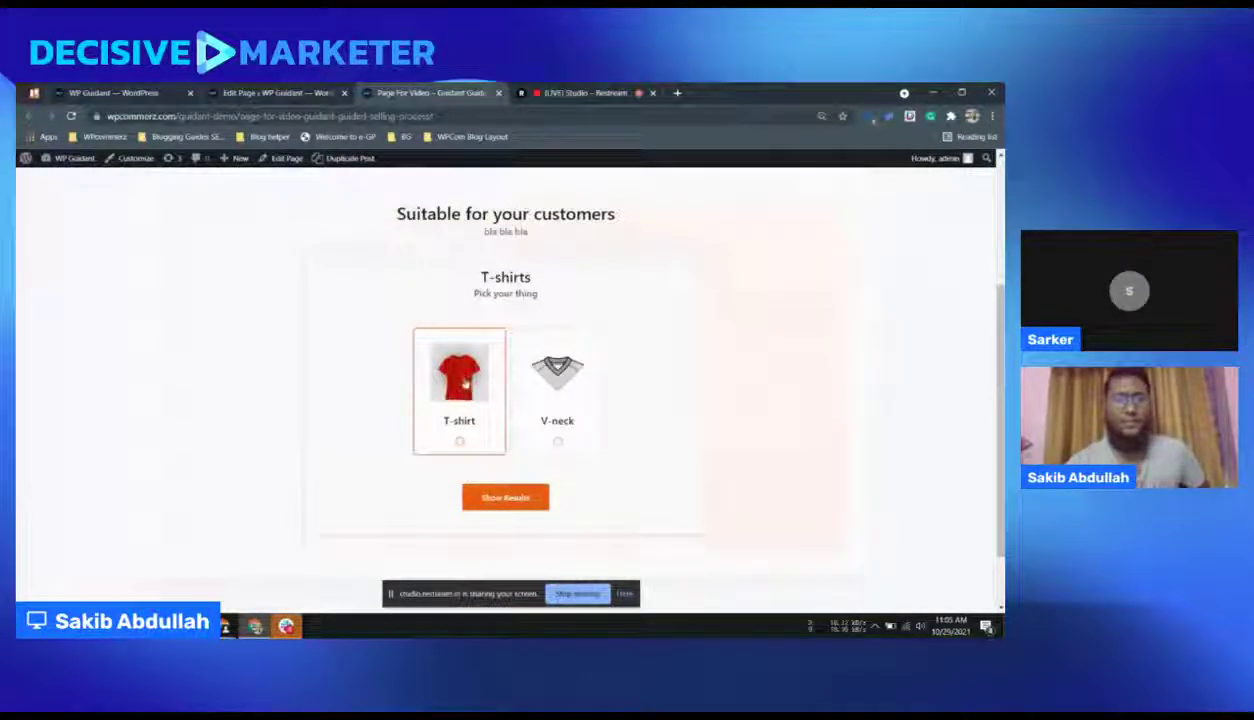
pyautogui.click(566, 378)
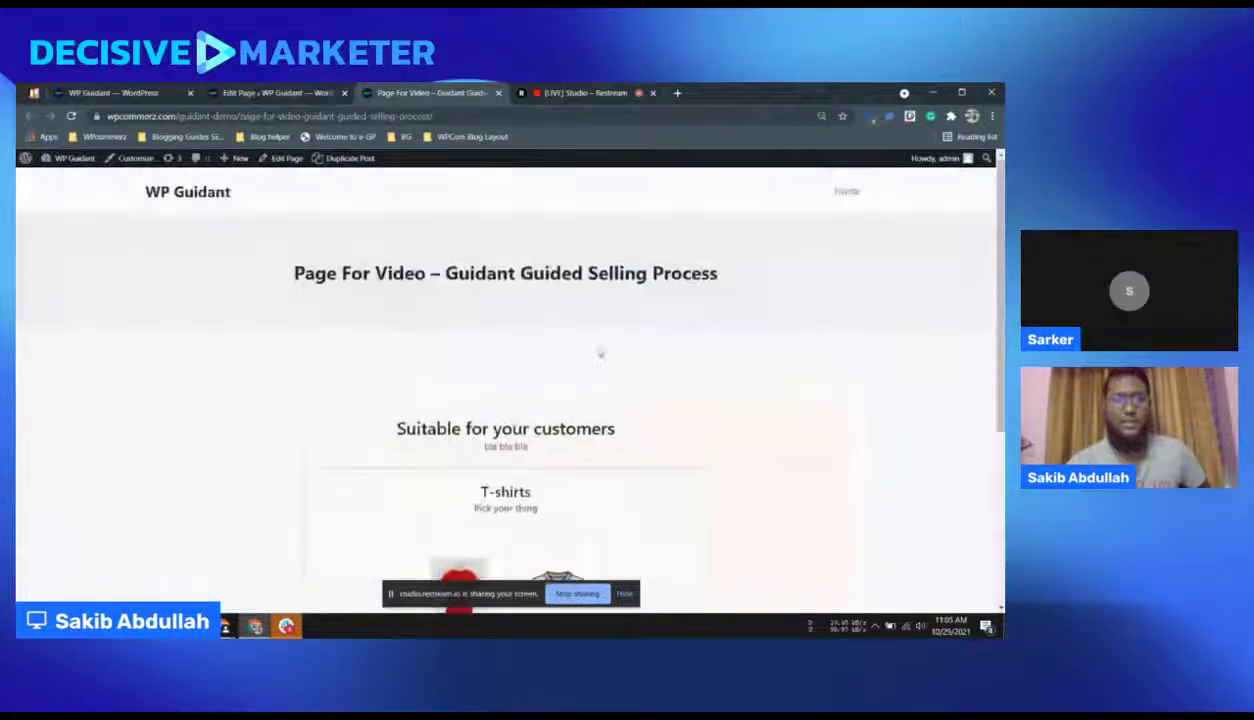
pyautogui.click(459, 400)
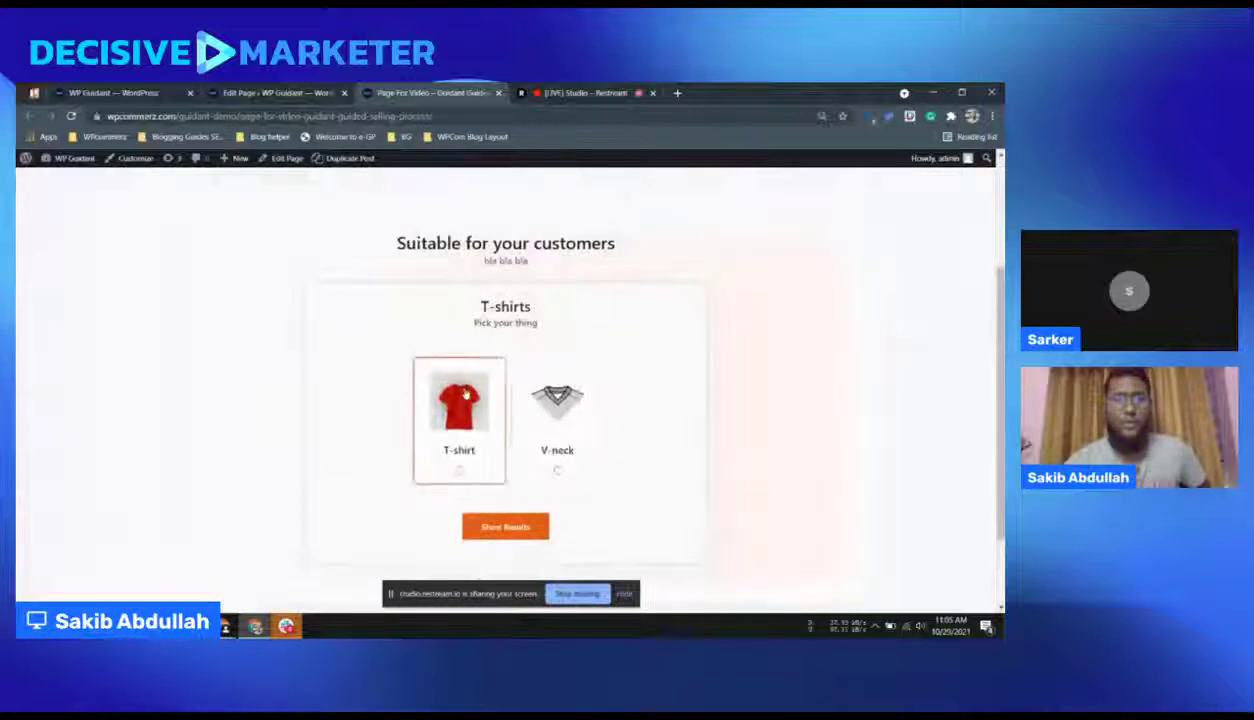
pyautogui.click(534, 395)
pyautogui.click(448, 398)
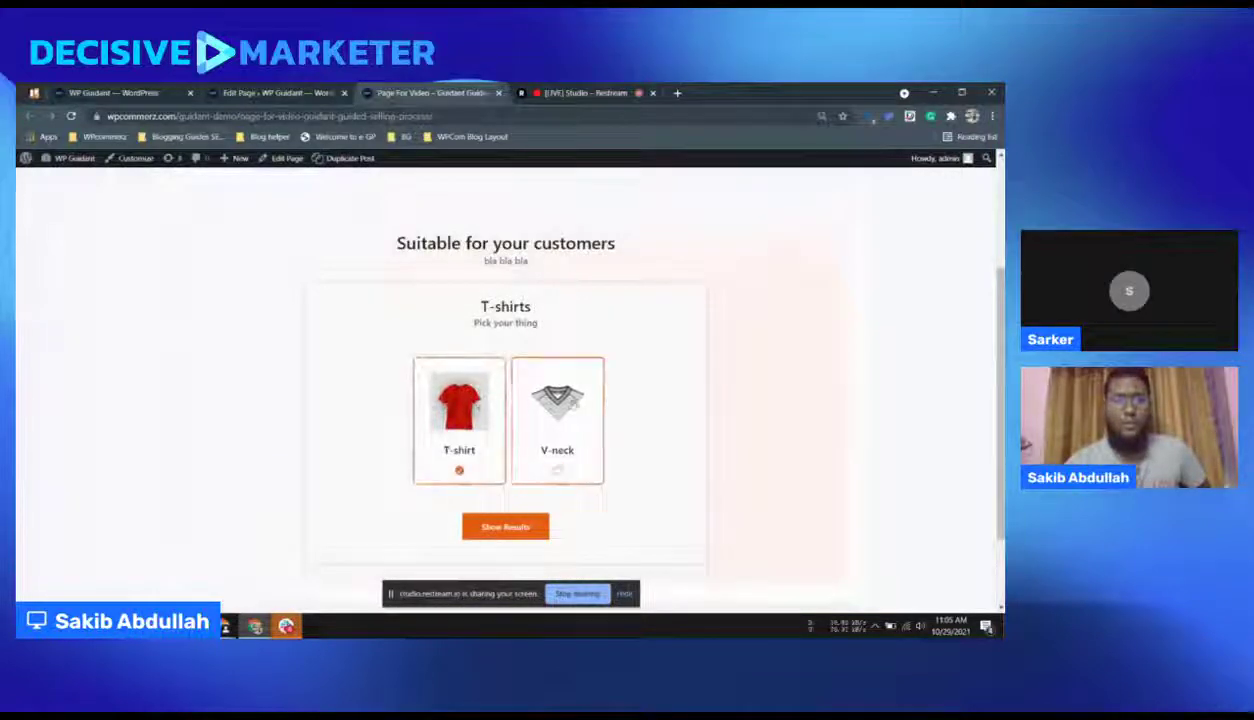
pyautogui.click(530, 400)
pyautogui.click(486, 414)
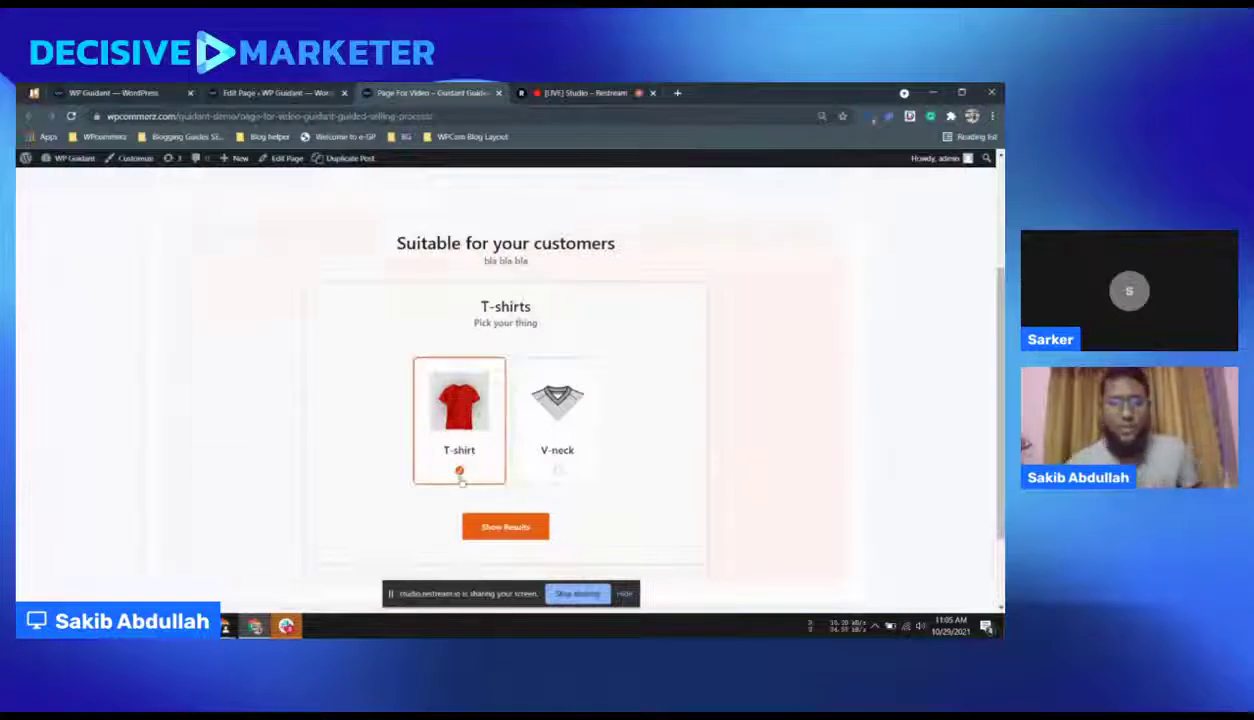
pyautogui.scroll(-2, 460, 426)
pyautogui.scroll(2, 460, 426)
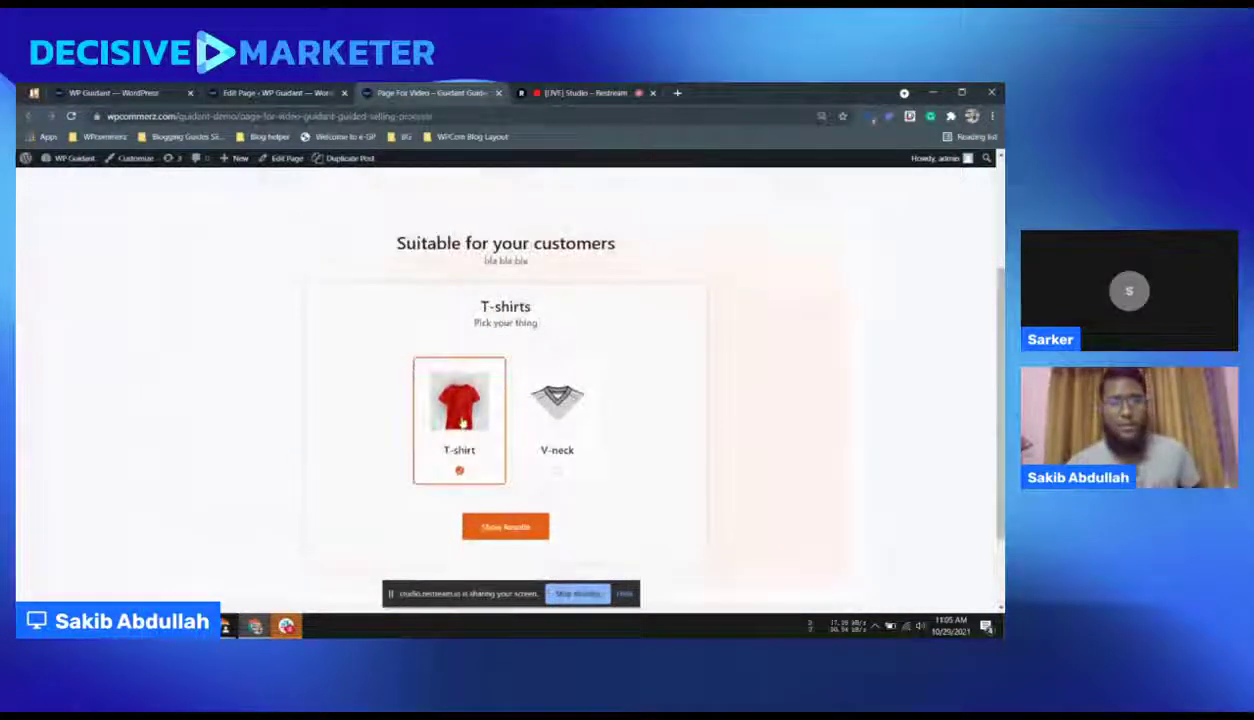
pyautogui.scroll(-2, 461, 425)
pyautogui.scroll(2, 461, 425)
pyautogui.scroll(-2, 470, 410)
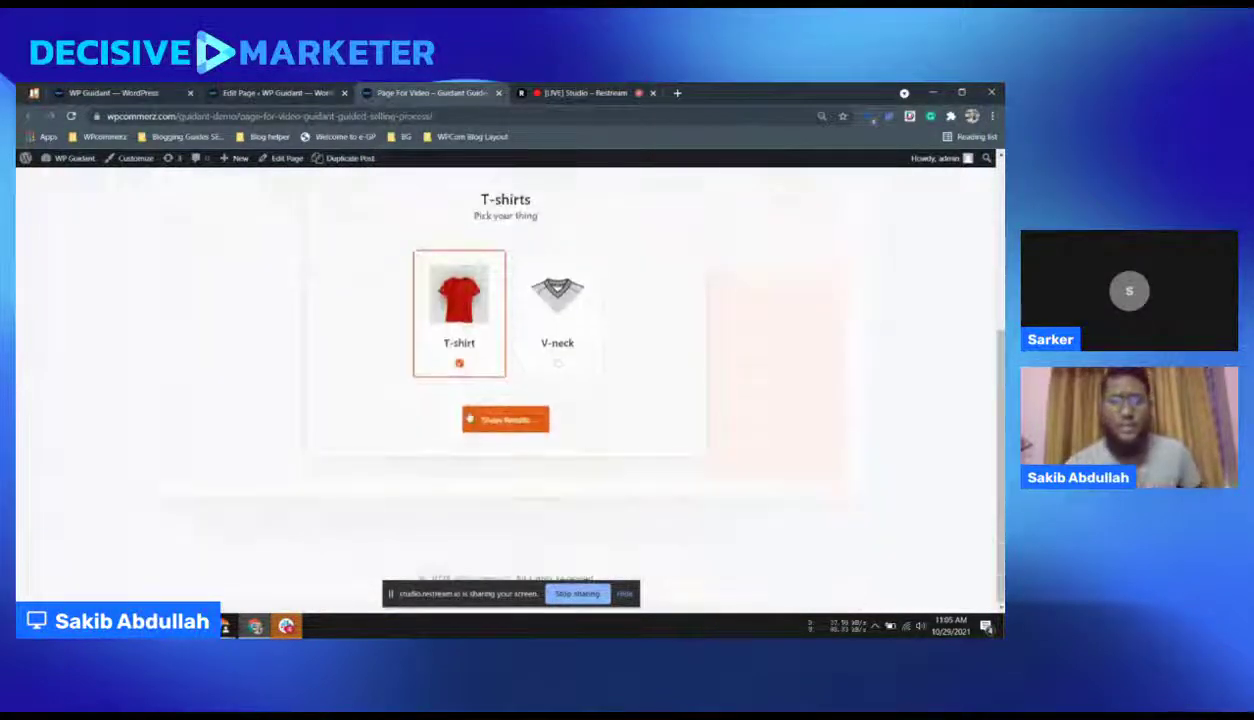
pyautogui.scroll(2, 459, 337)
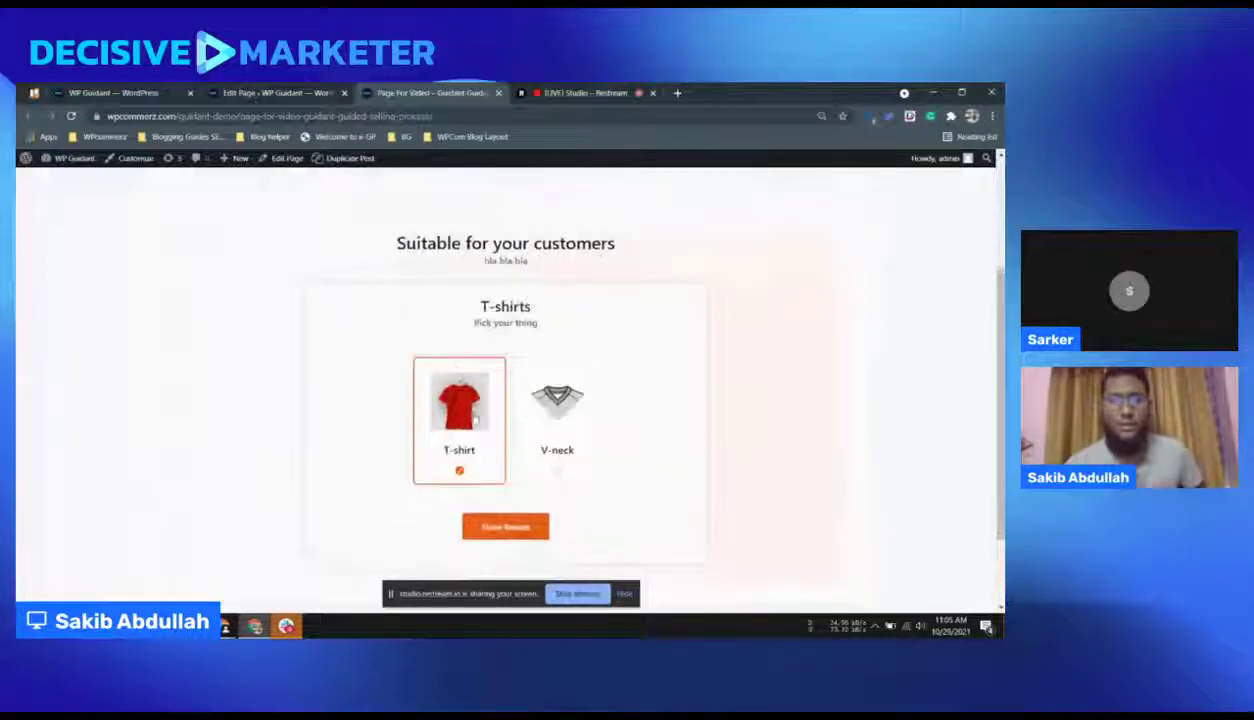
# Step: Show the product results for the T-shirt choice and browse them
pyautogui.click(493, 533)
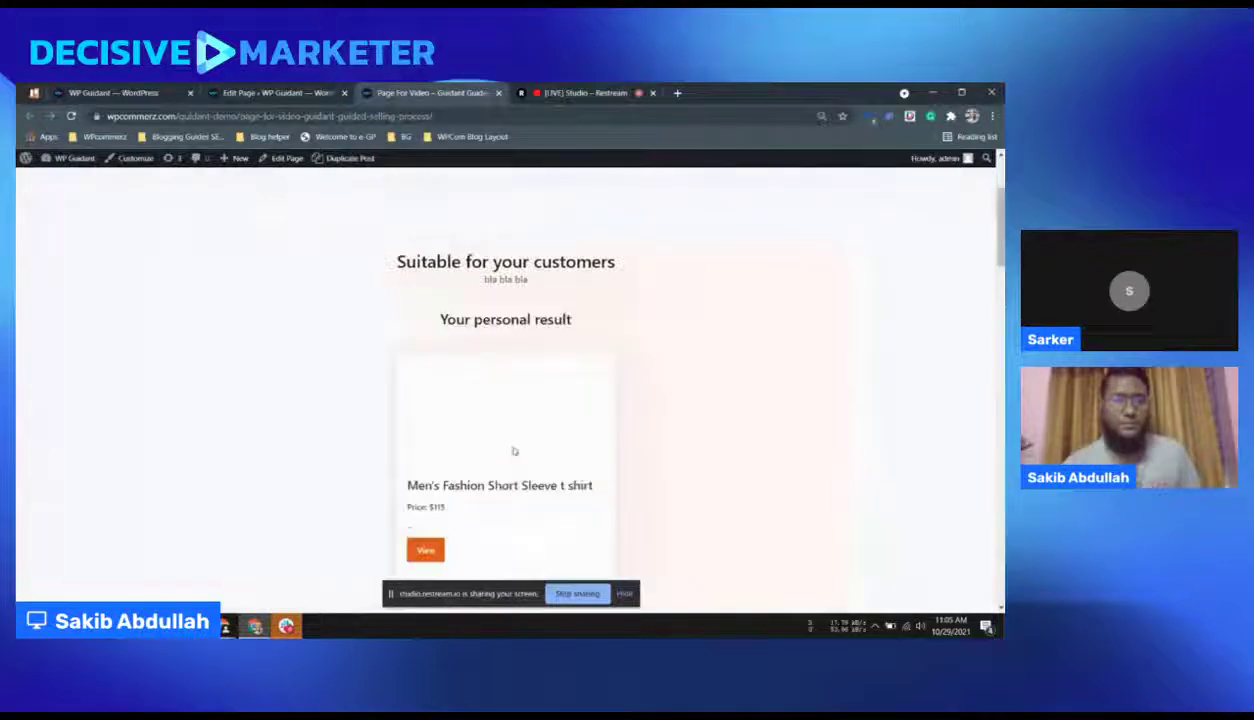
pyautogui.scroll(-10, 513, 452)
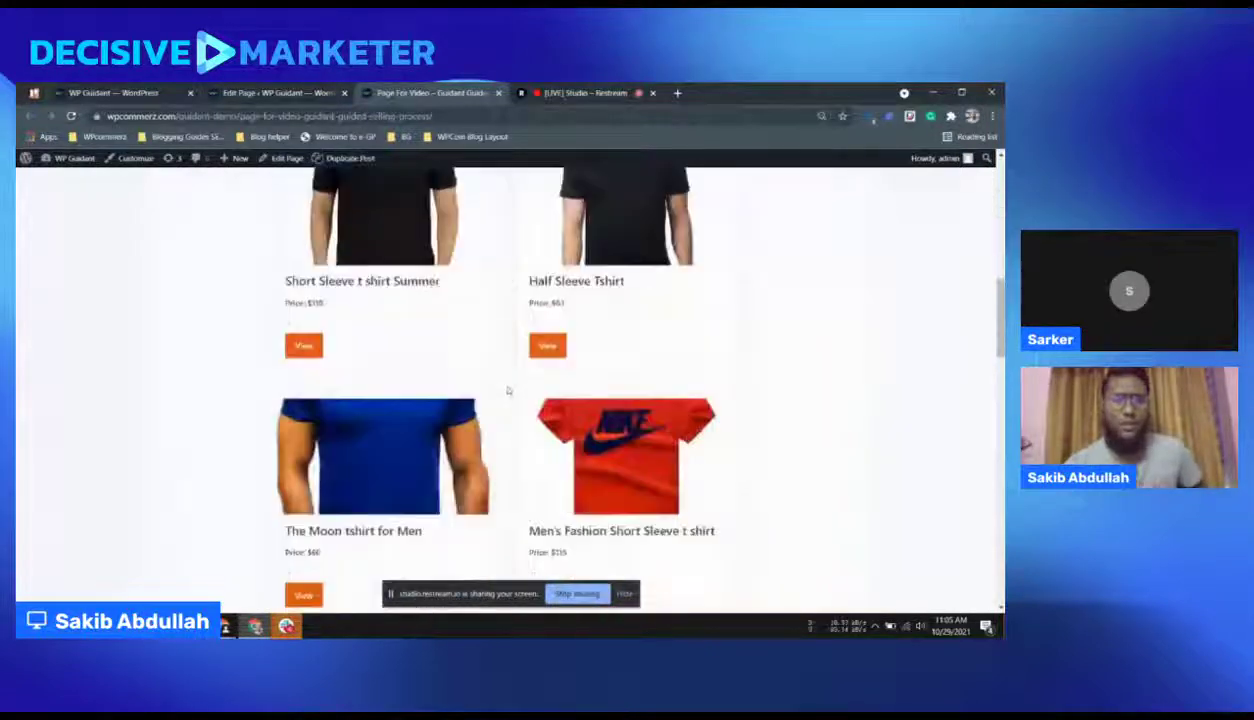
pyautogui.scroll(-10, 513, 388)
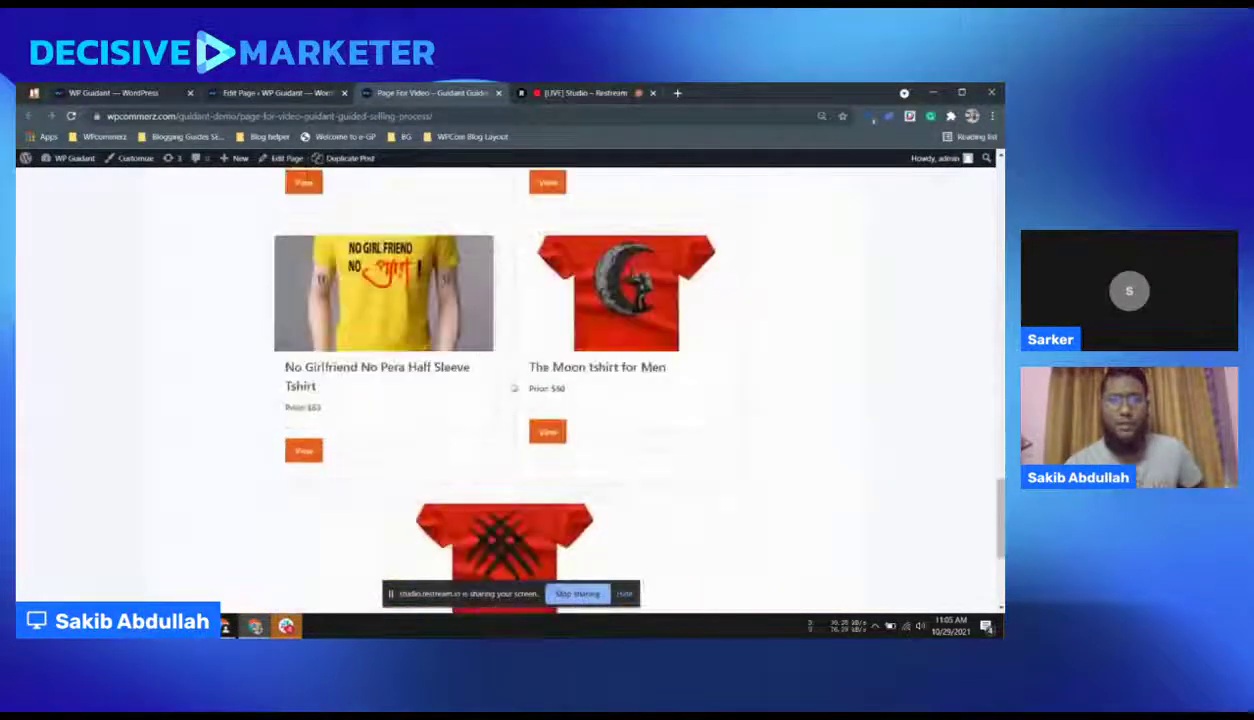
pyautogui.scroll(15, 515, 386)
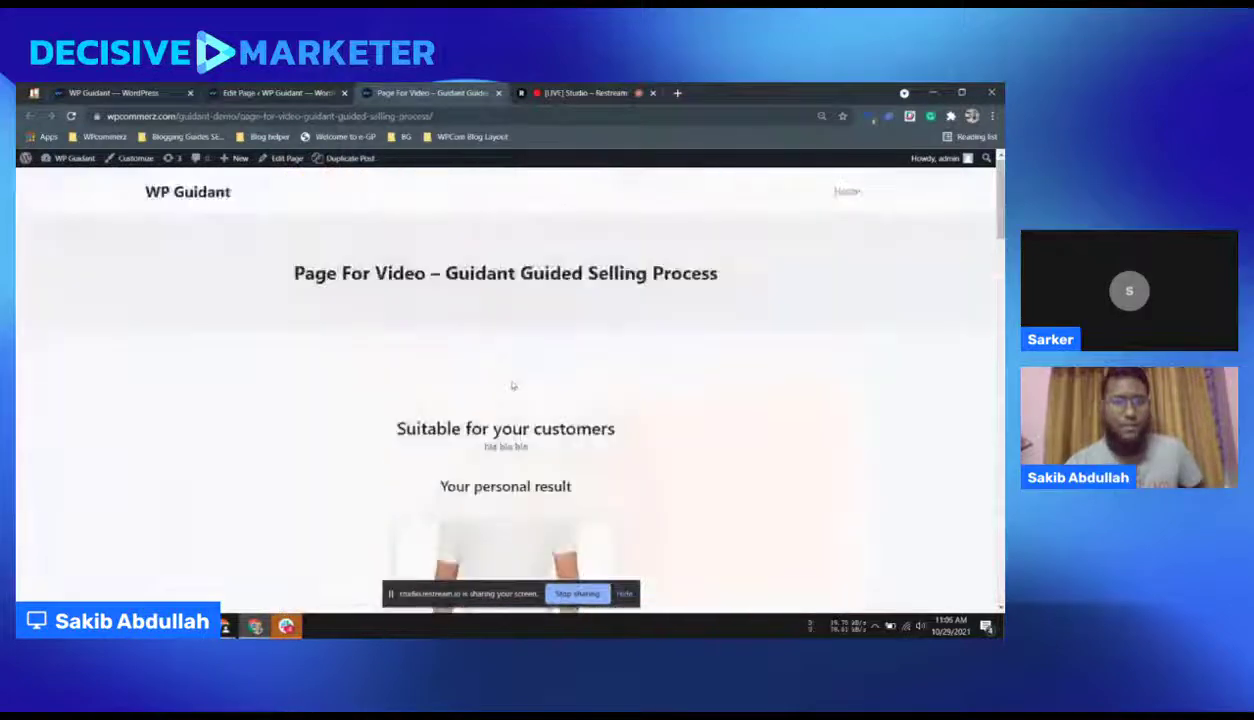
pyautogui.scroll(-5, 515, 383)
pyautogui.scroll(3, 515, 380)
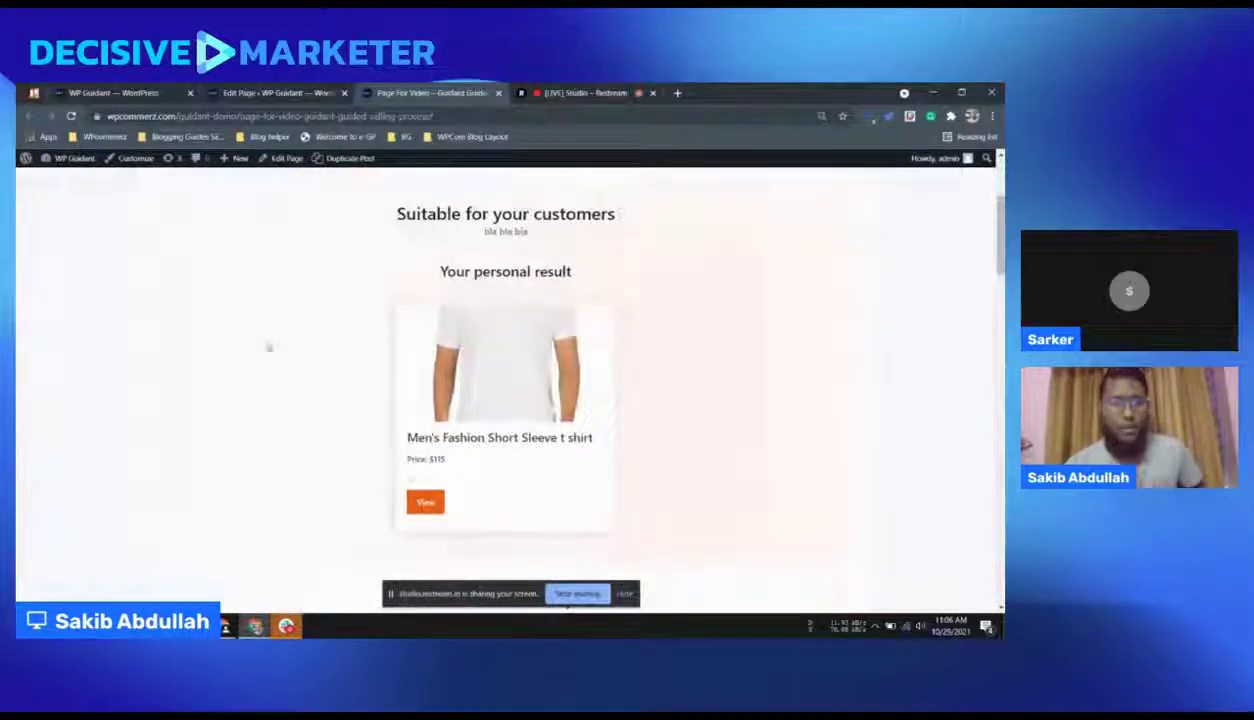
pyautogui.scroll(3, 262, 300)
# Step: Reload the guide, choose V-neck, review its results, then go to Restream Studio
pyautogui.click(71, 118)
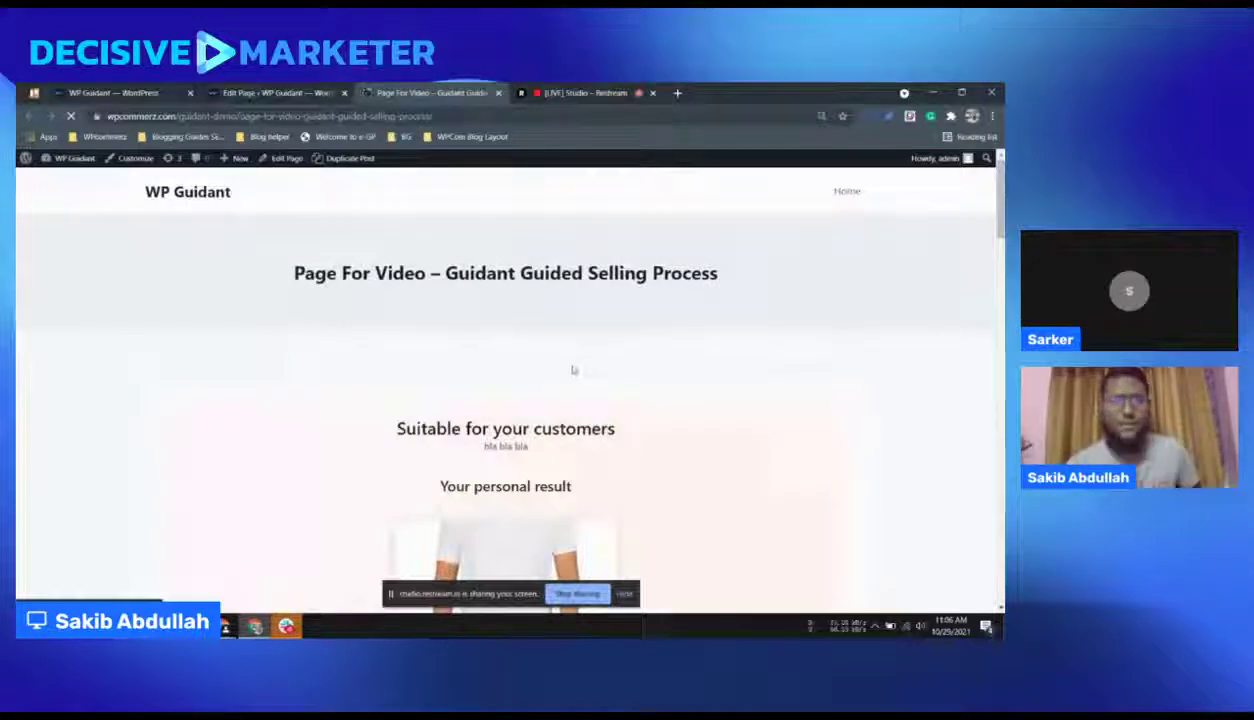
pyautogui.scroll(-3, 574, 372)
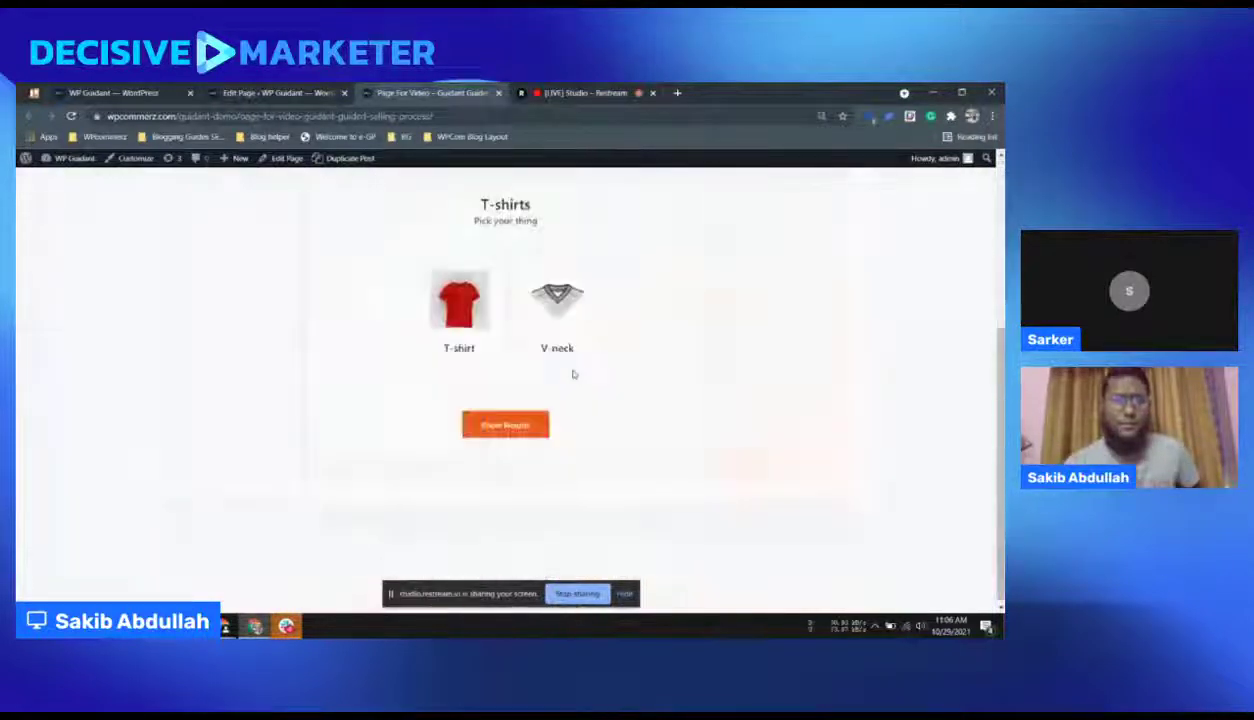
pyautogui.click(558, 330)
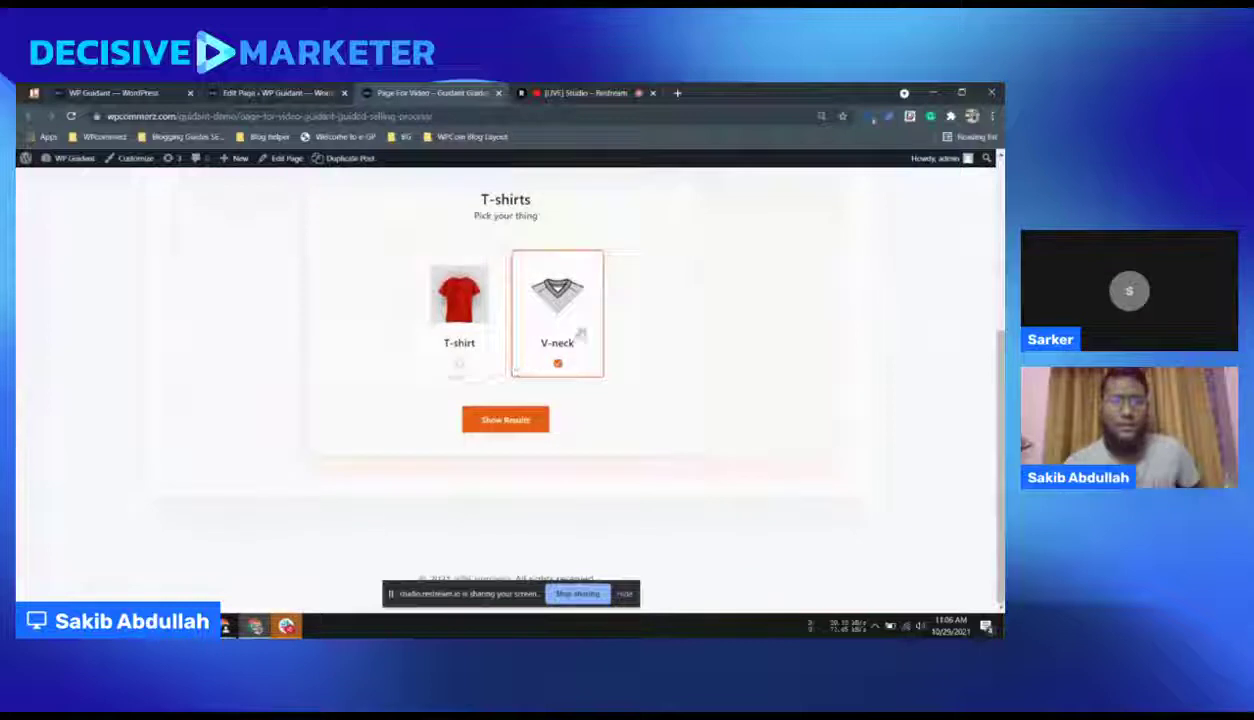
pyautogui.click(489, 422)
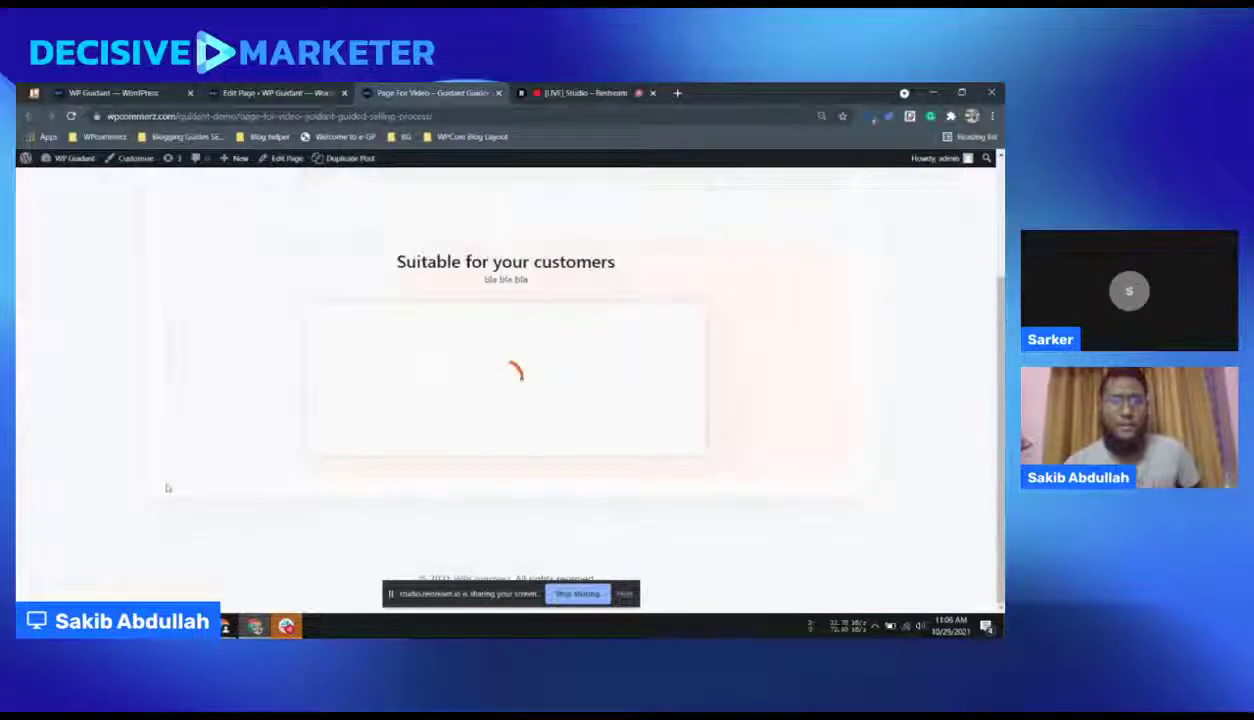
pyautogui.scroll(-2, 227, 451)
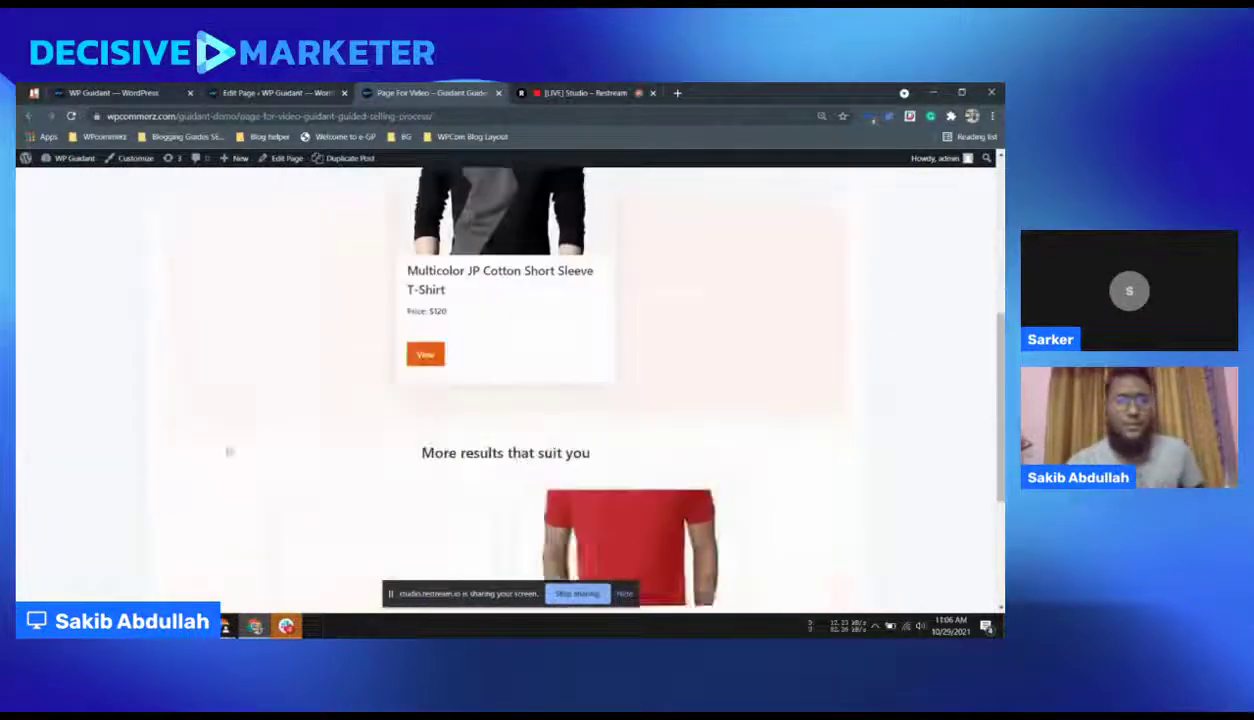
pyautogui.scroll(1, 308, 426)
pyautogui.scroll(-3, 512, 367)
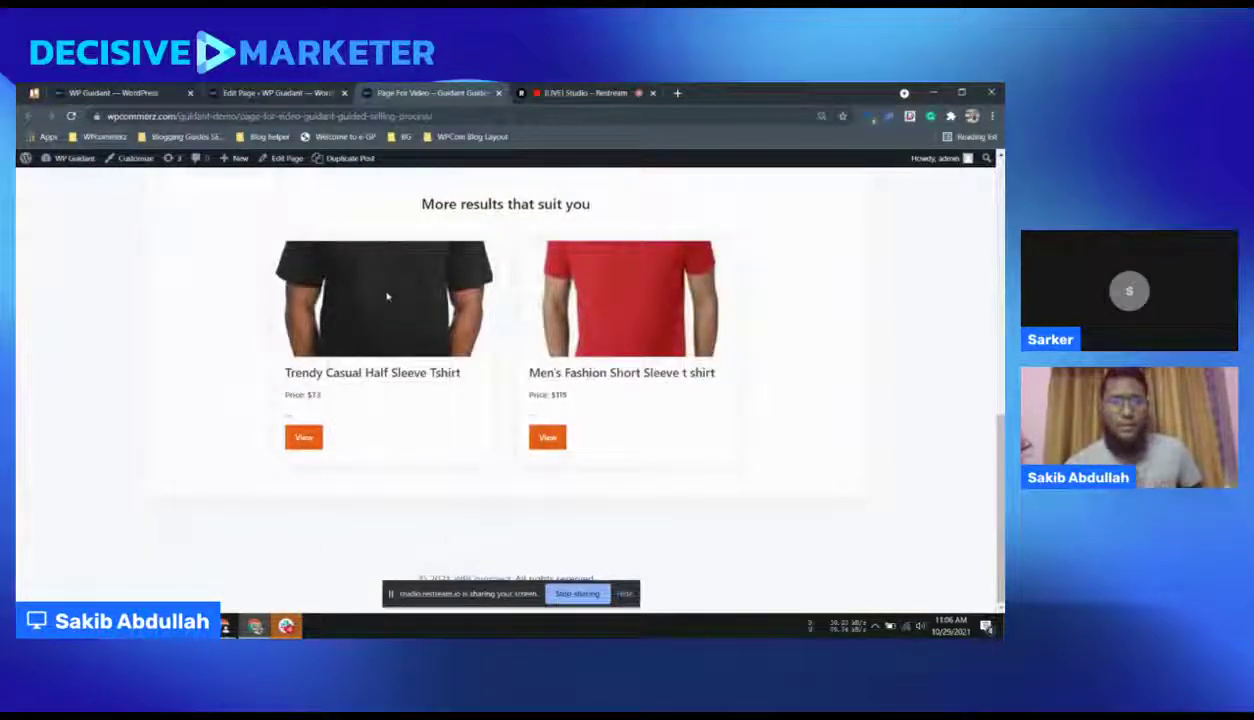
pyautogui.scroll(4, 380, 330)
pyautogui.scroll(-4, 548, 389)
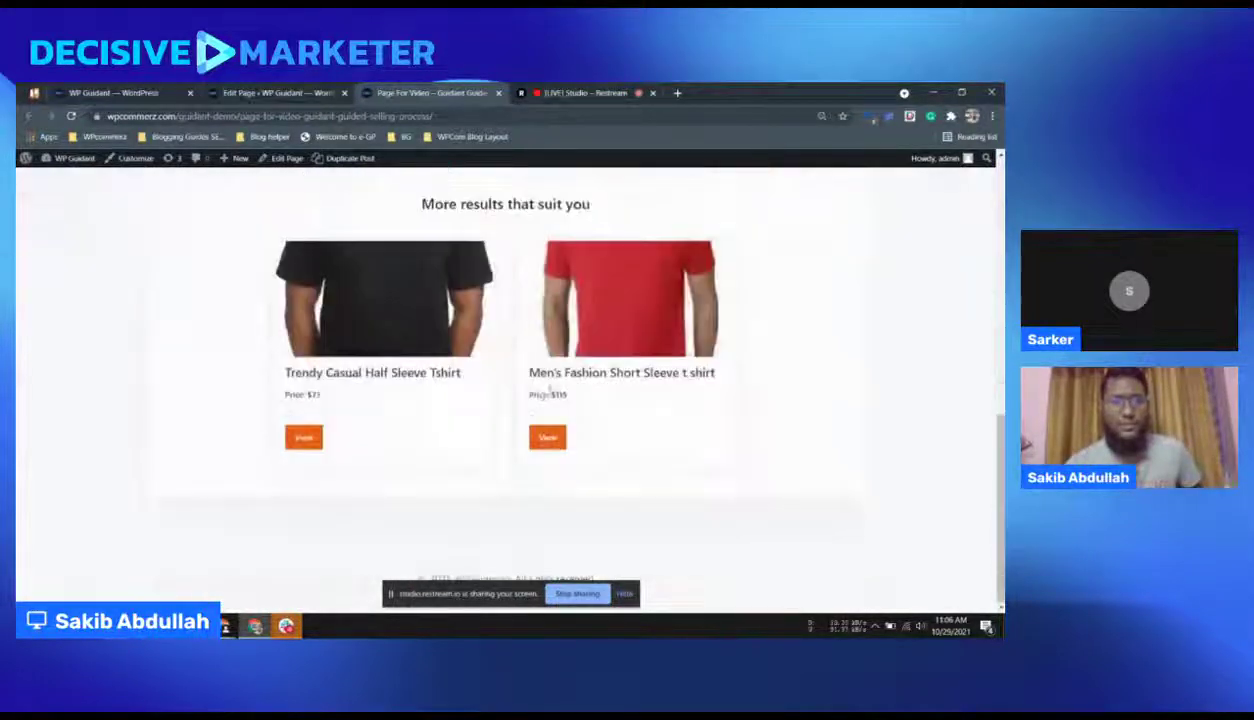
pyautogui.scroll(5, 575, 405)
pyautogui.scroll(-1, 570, 395)
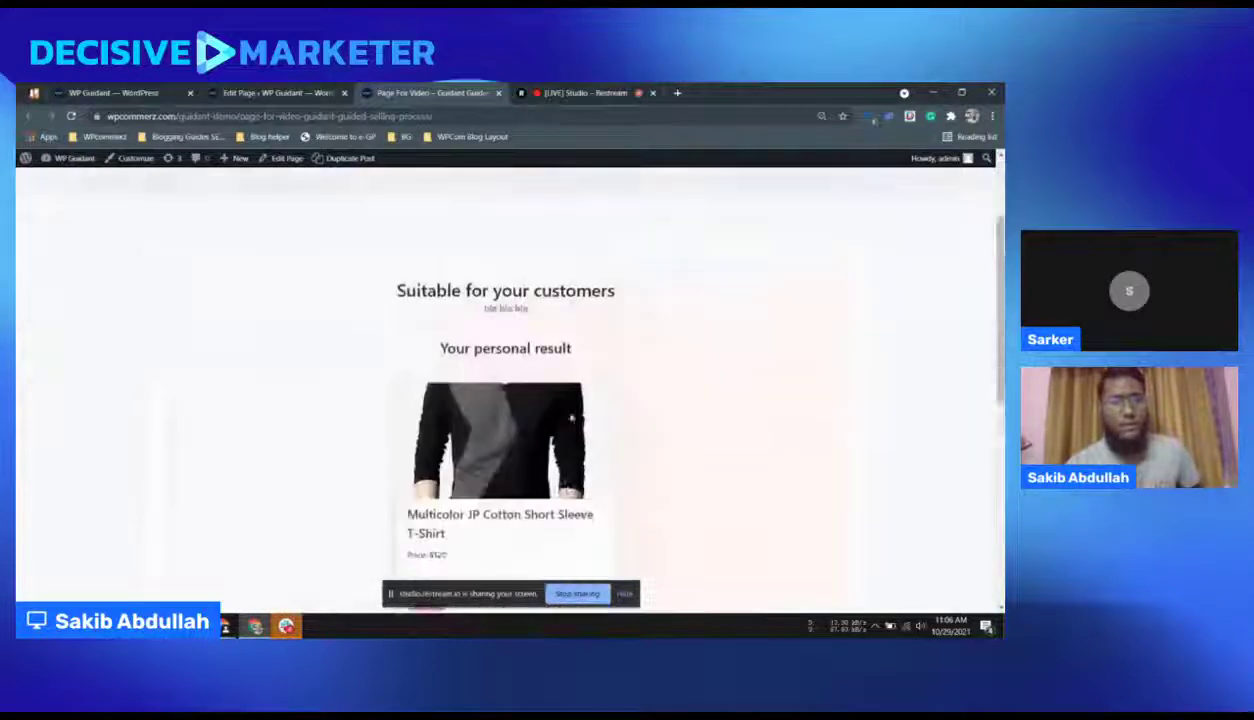
pyautogui.scroll(1, 568, 388)
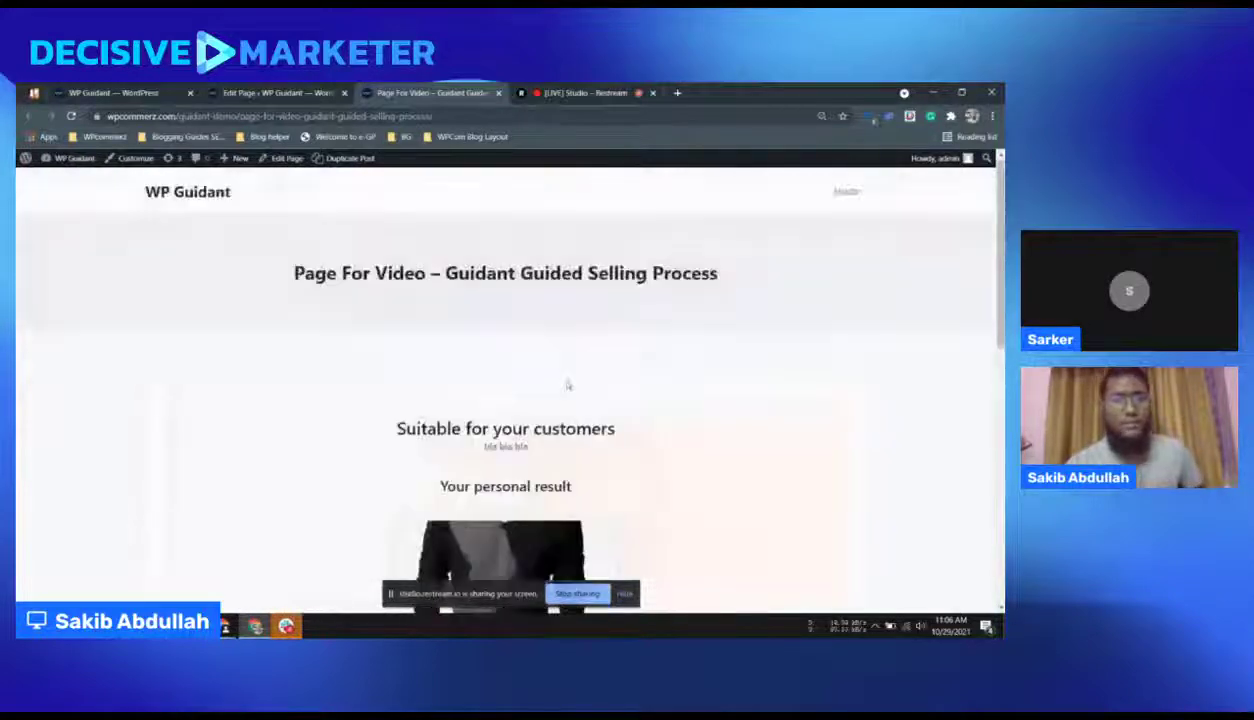
pyautogui.click(585, 92)
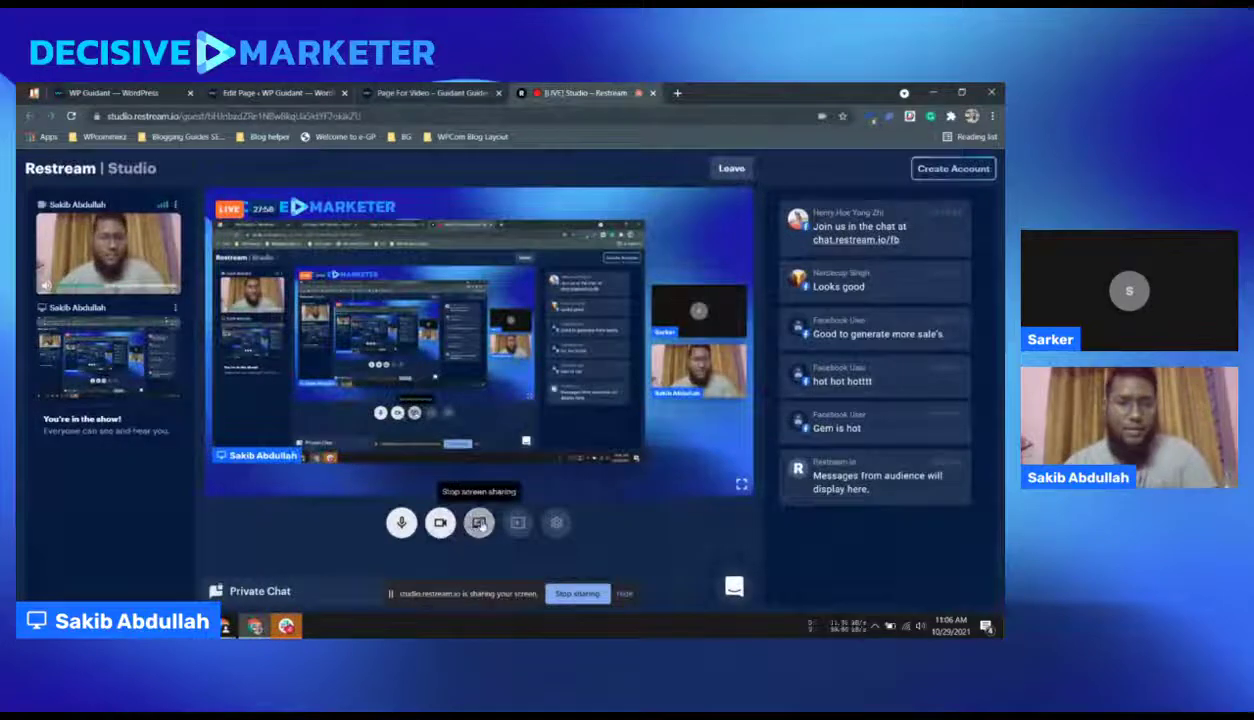
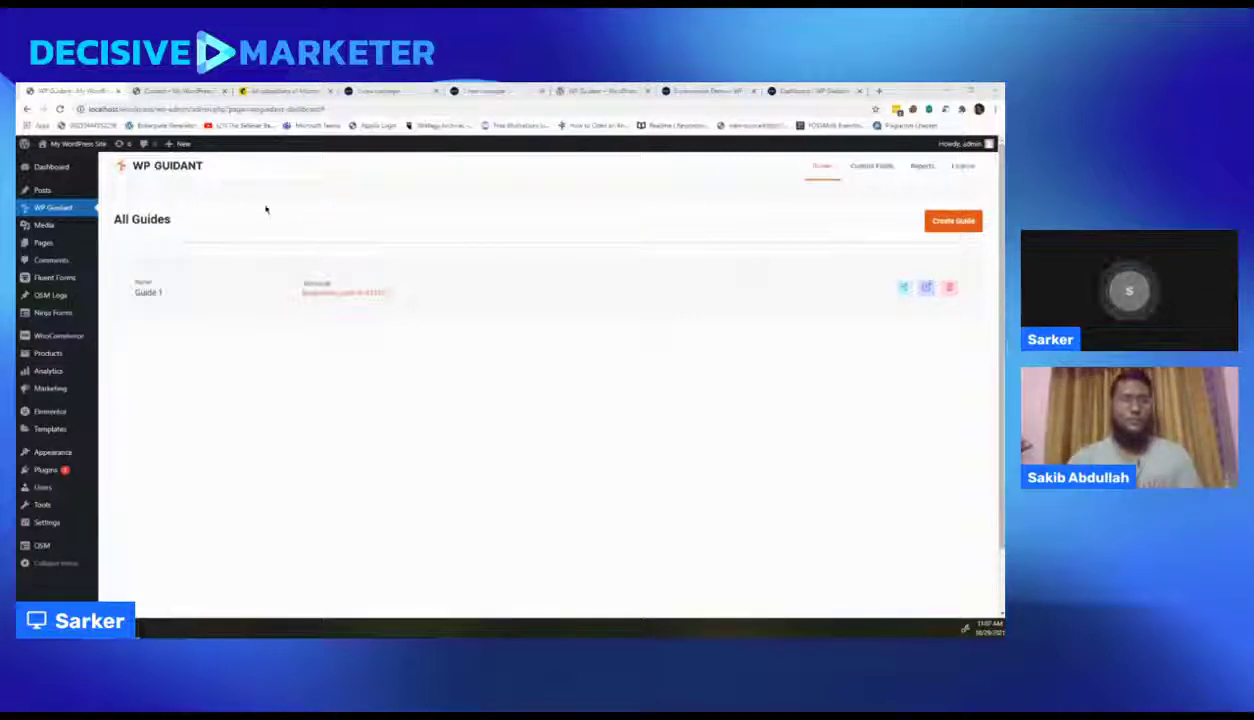
# Step: Look over the Guide 1 form's Name, Email and Address fields, then return to All Guides
pyautogui.click(195, 92)
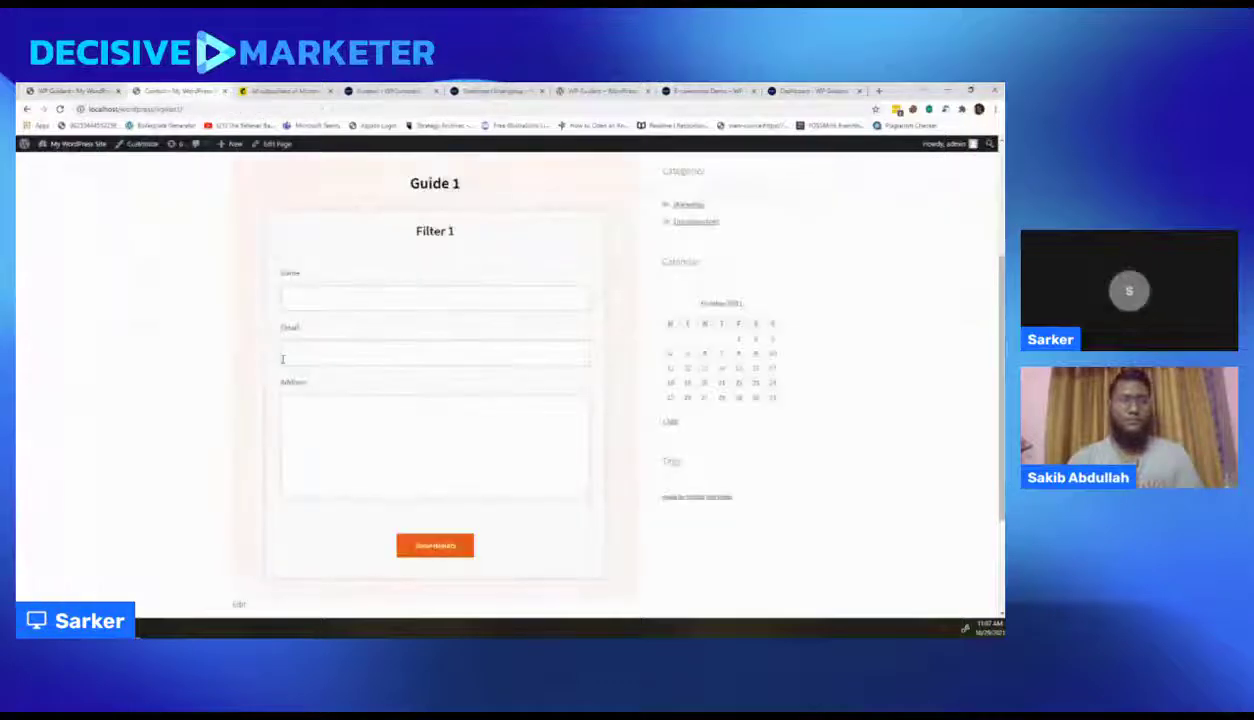
pyautogui.click(306, 299)
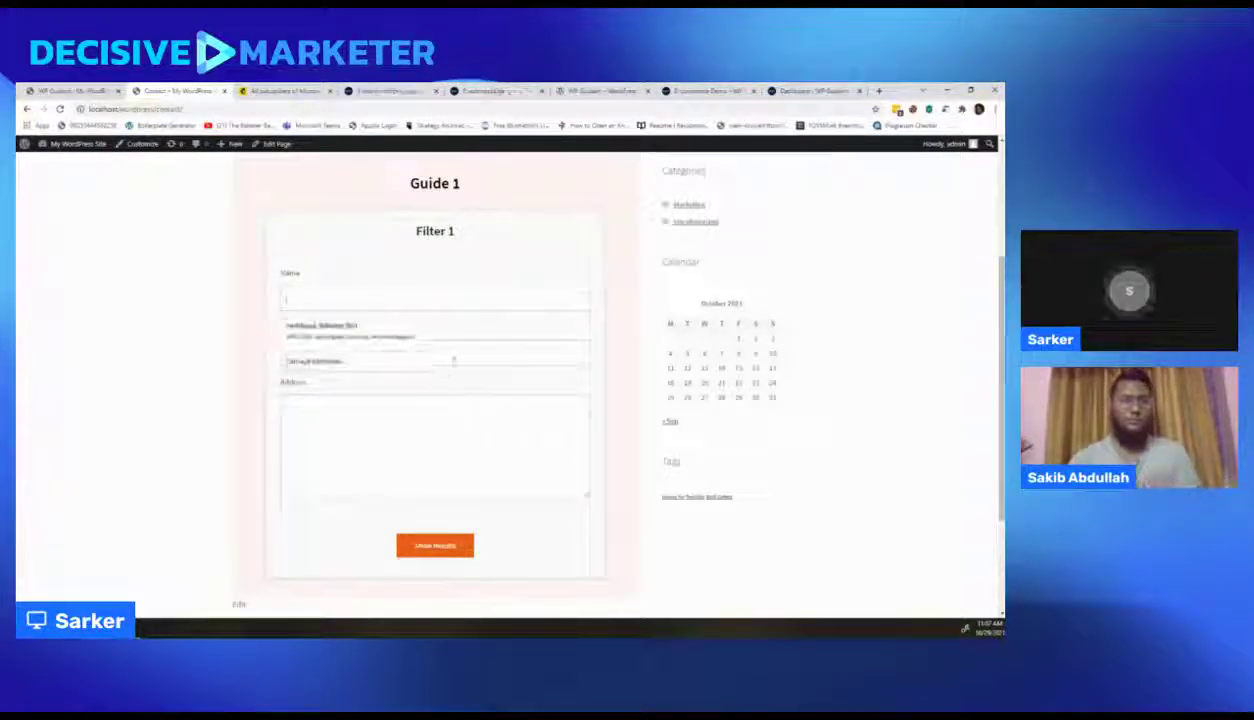
pyautogui.click(453, 356)
pyautogui.click(393, 455)
pyautogui.click(143, 423)
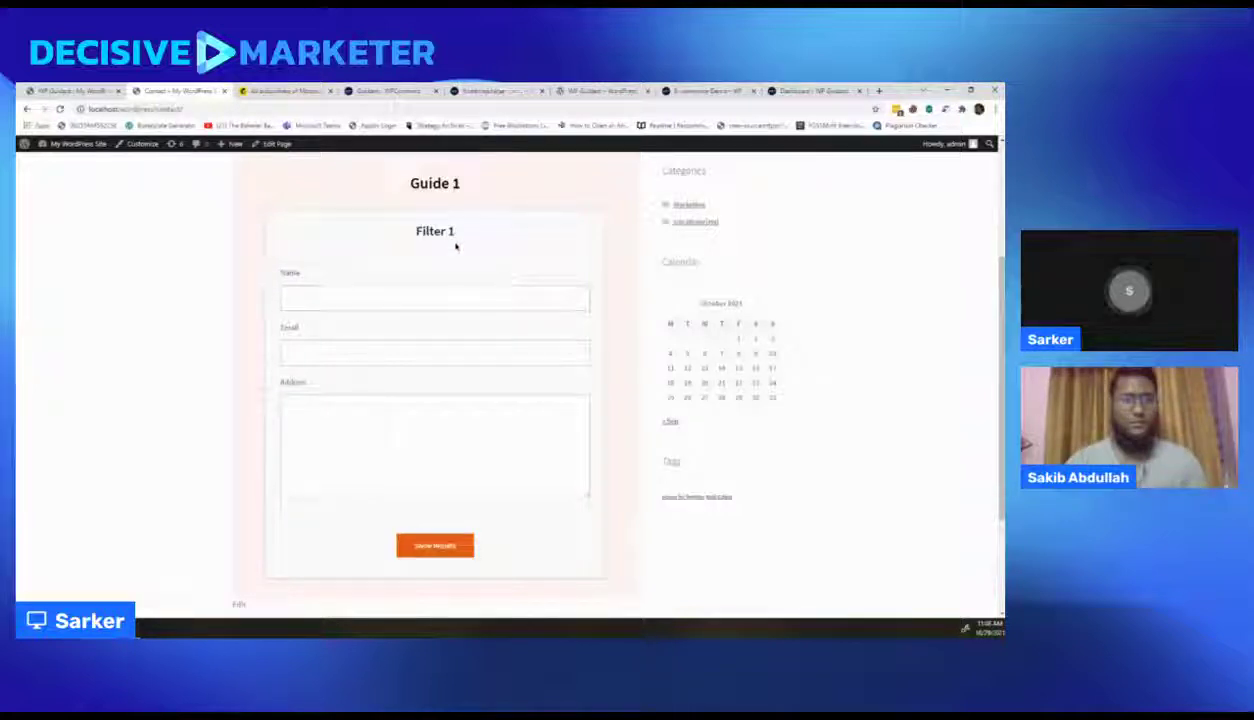
pyautogui.click(370, 296)
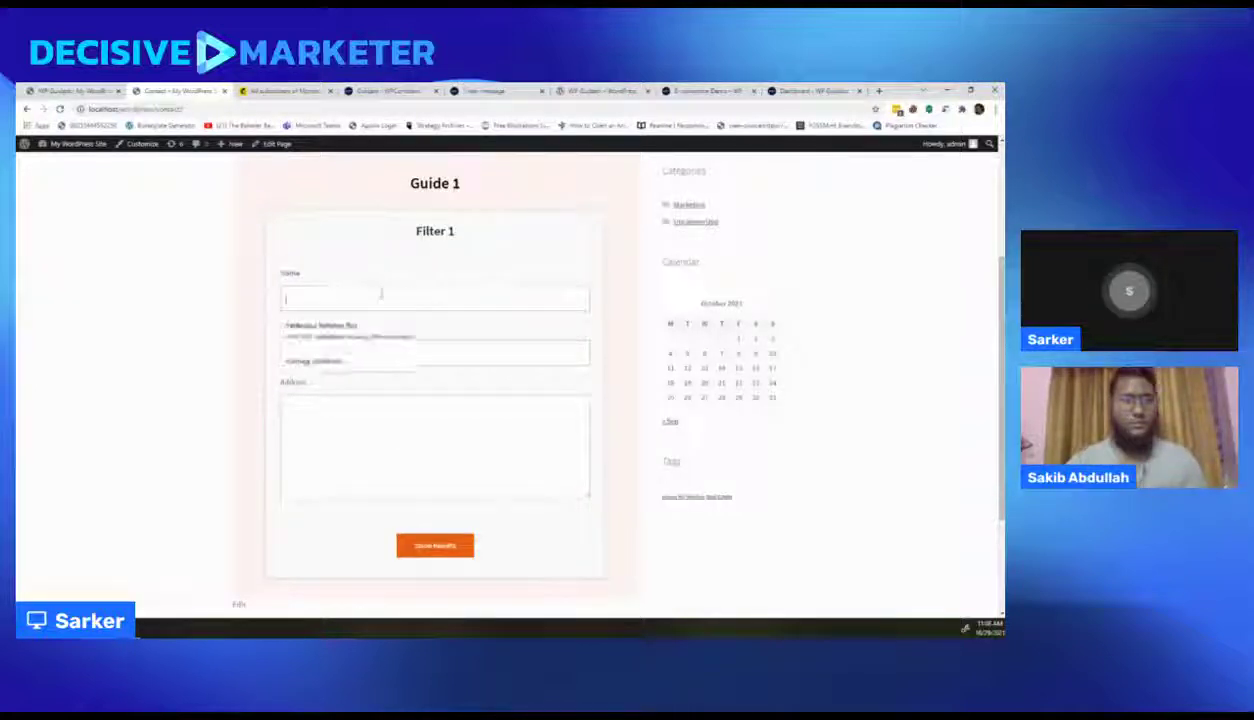
pyautogui.click(206, 251)
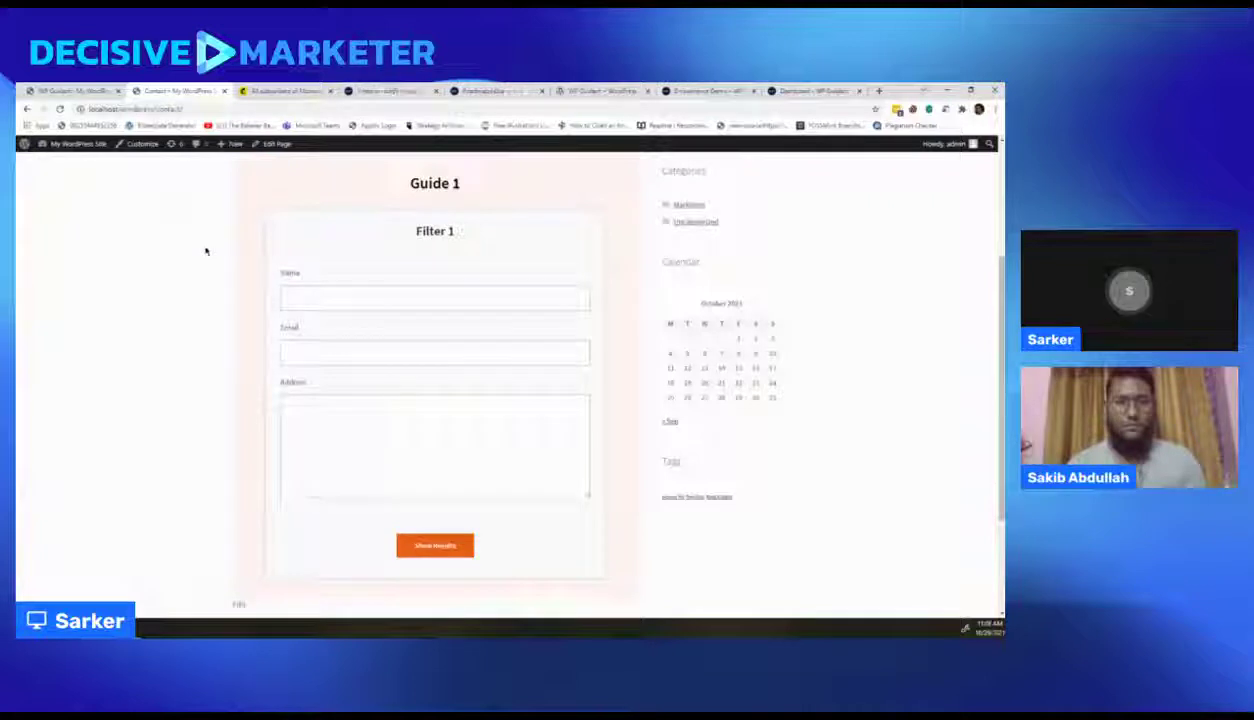
pyautogui.click(89, 88)
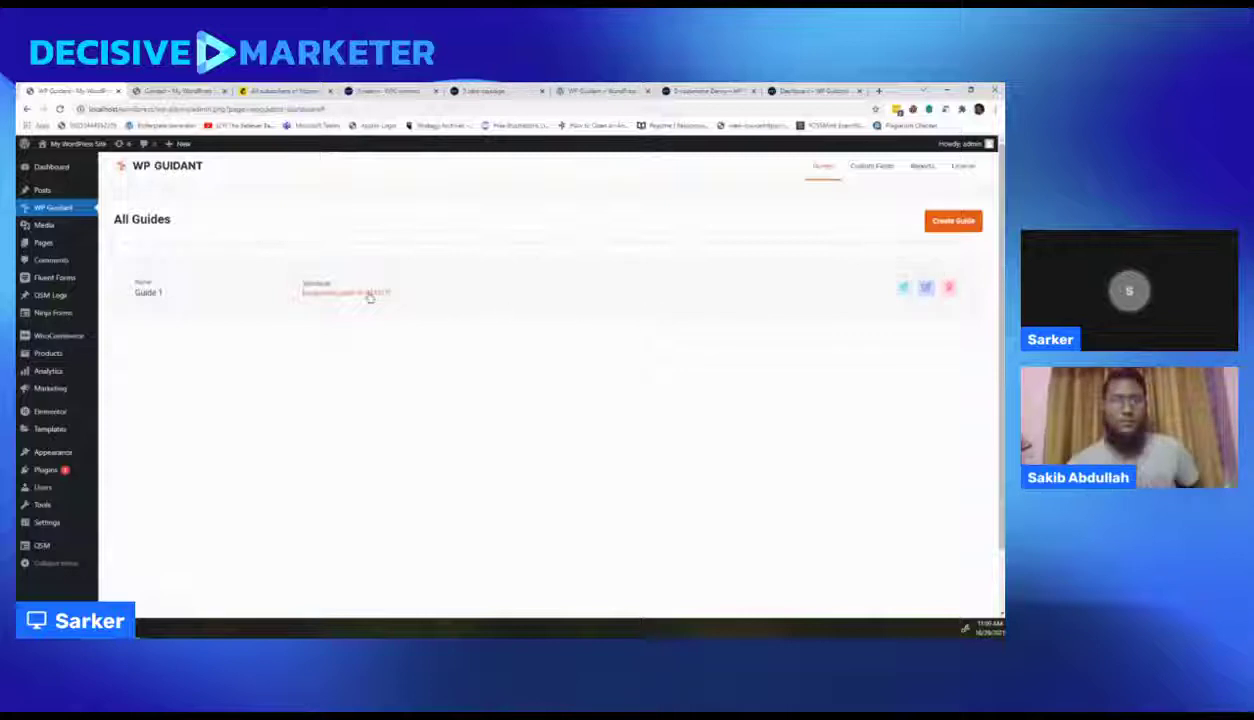
pyautogui.click(175, 90)
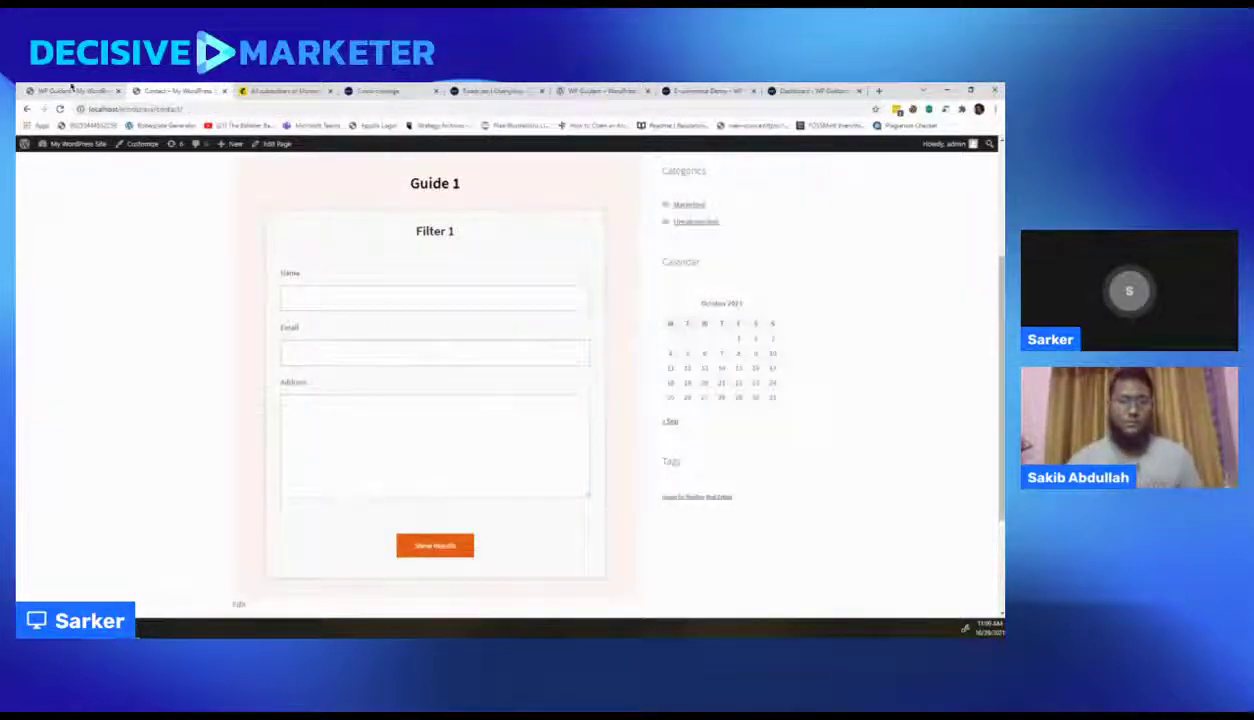
pyautogui.click(70, 90)
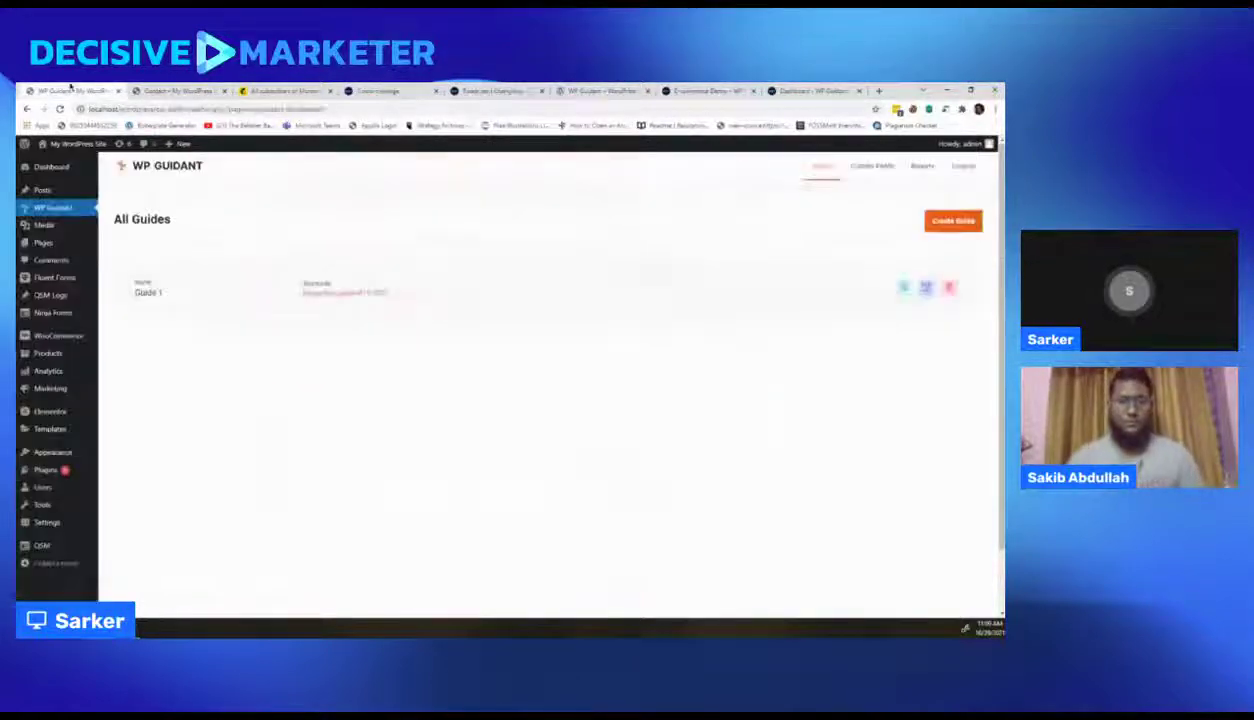
# Step: In Guide 1's Advanced Settings, disconnect the current Mailchimp account and open the Connect Mailchimp form
pyautogui.click(928, 290)
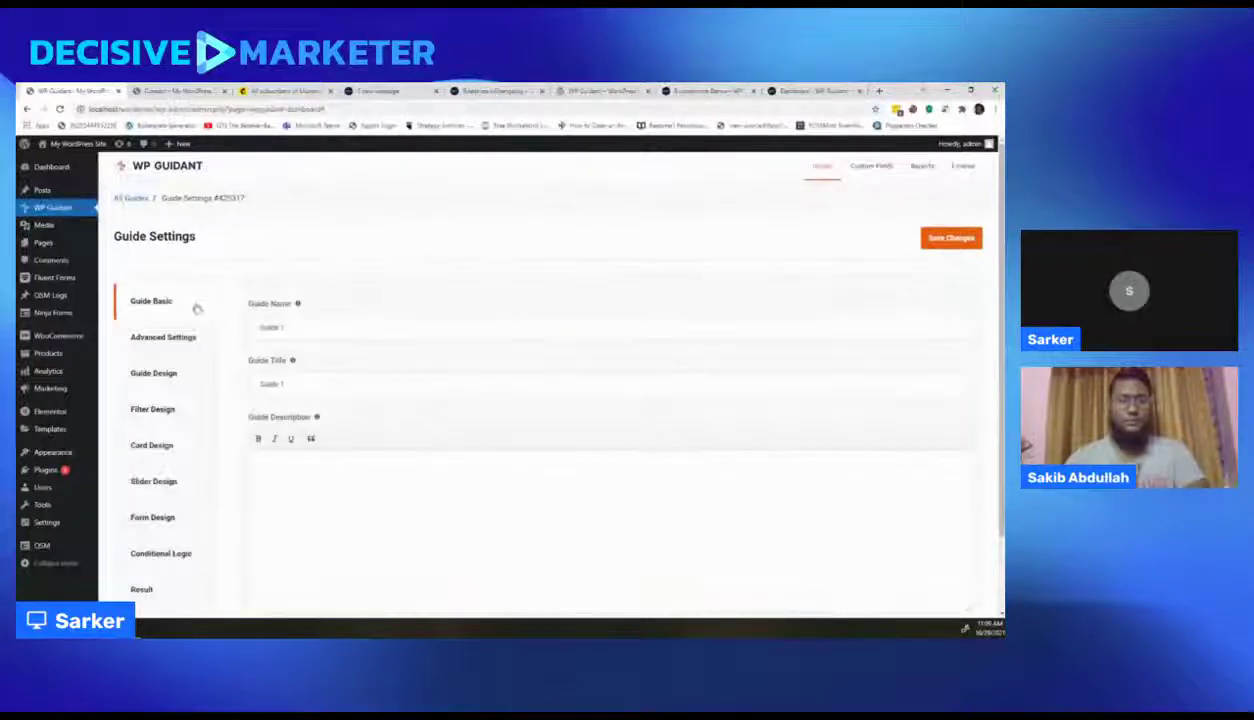
pyautogui.click(157, 340)
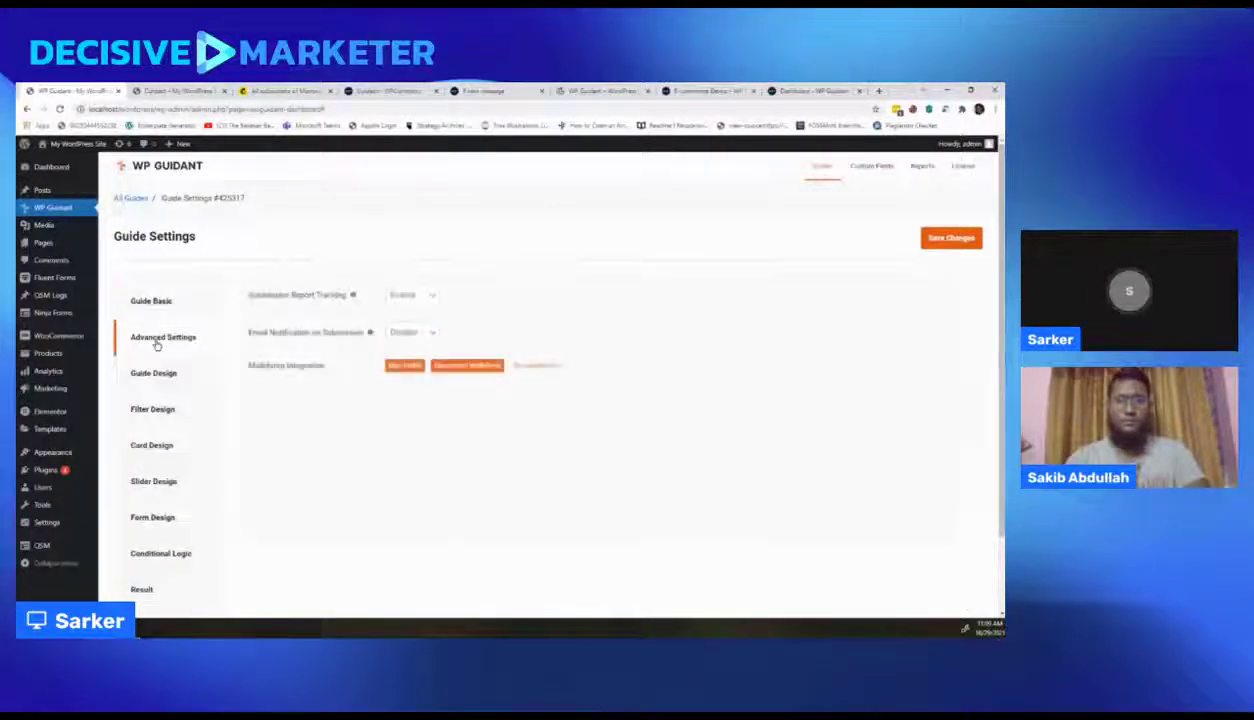
pyautogui.moveTo(248, 362); pyautogui.dragTo(322, 366)
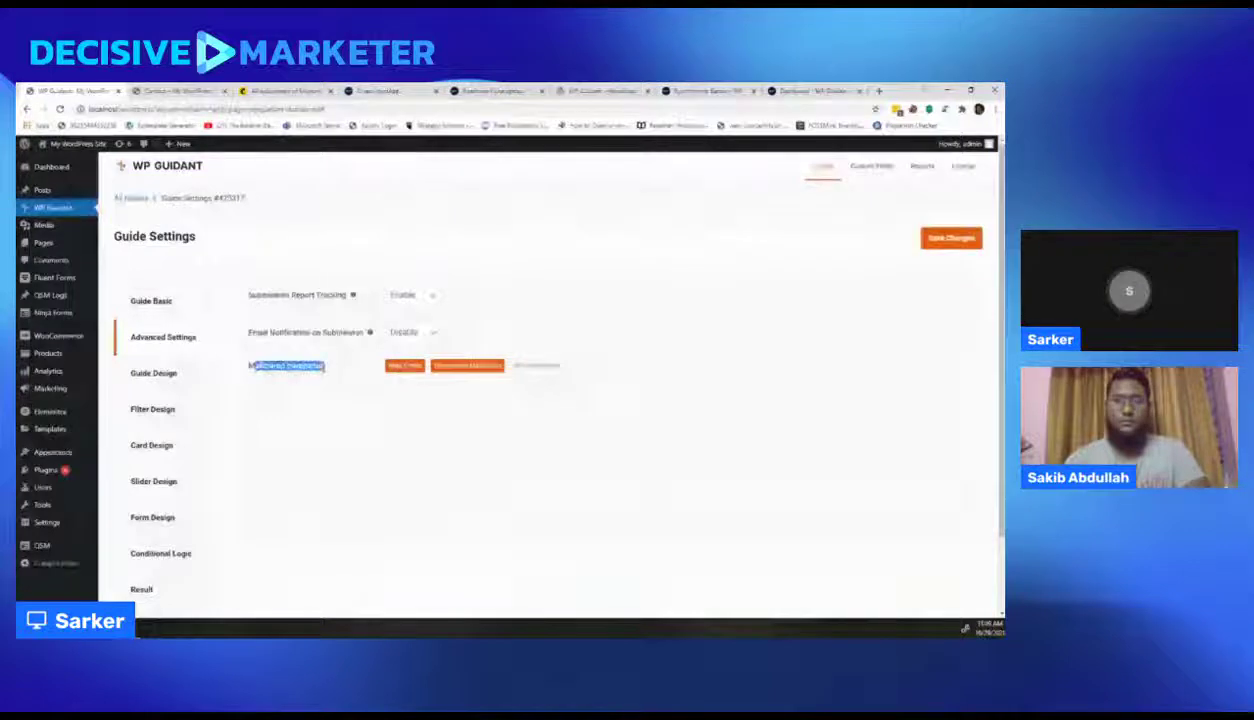
pyautogui.click(352, 388)
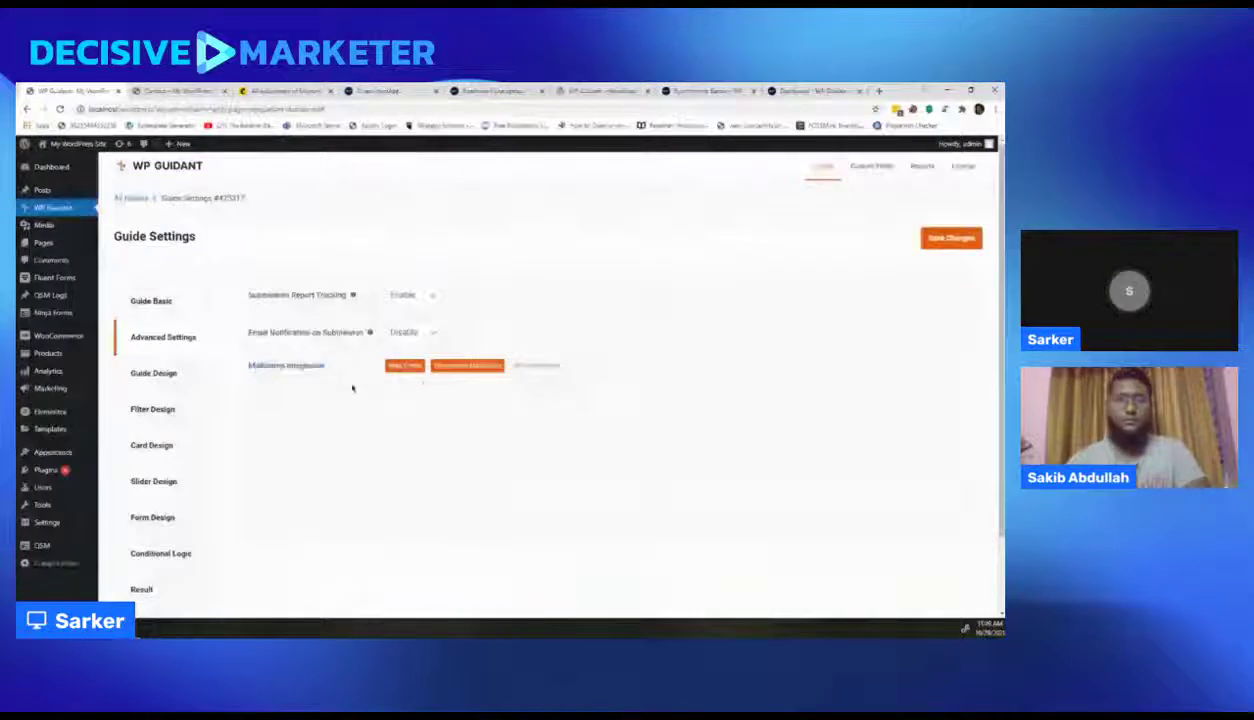
pyautogui.click(461, 367)
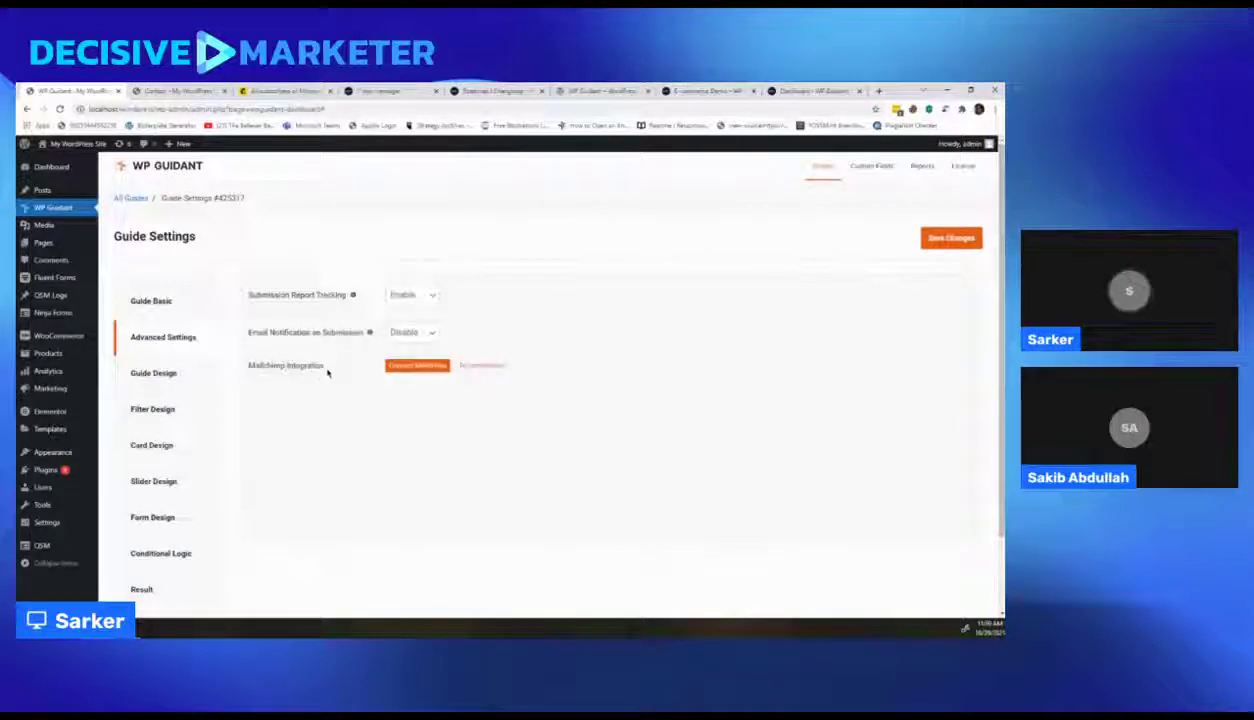
pyautogui.click(408, 369)
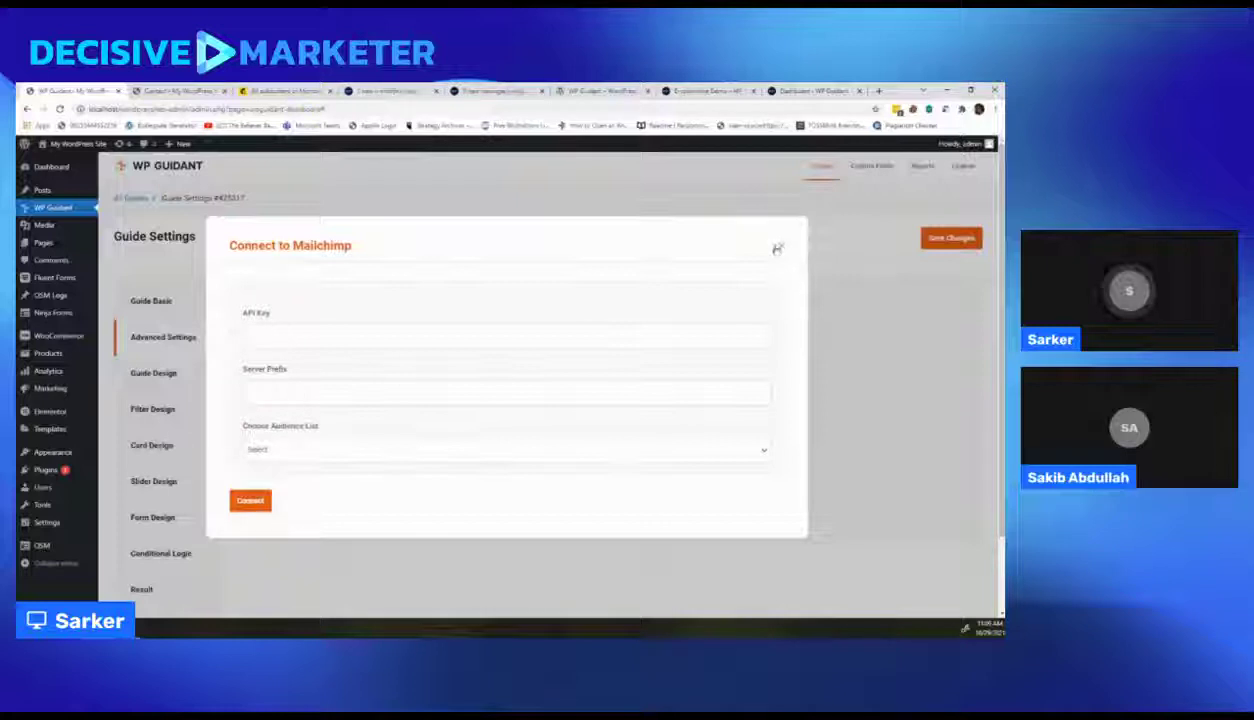
# Step: Enter the saved Mailchimp API key and server prefix us5, pick the audience list, and connect
pyautogui.click(777, 248)
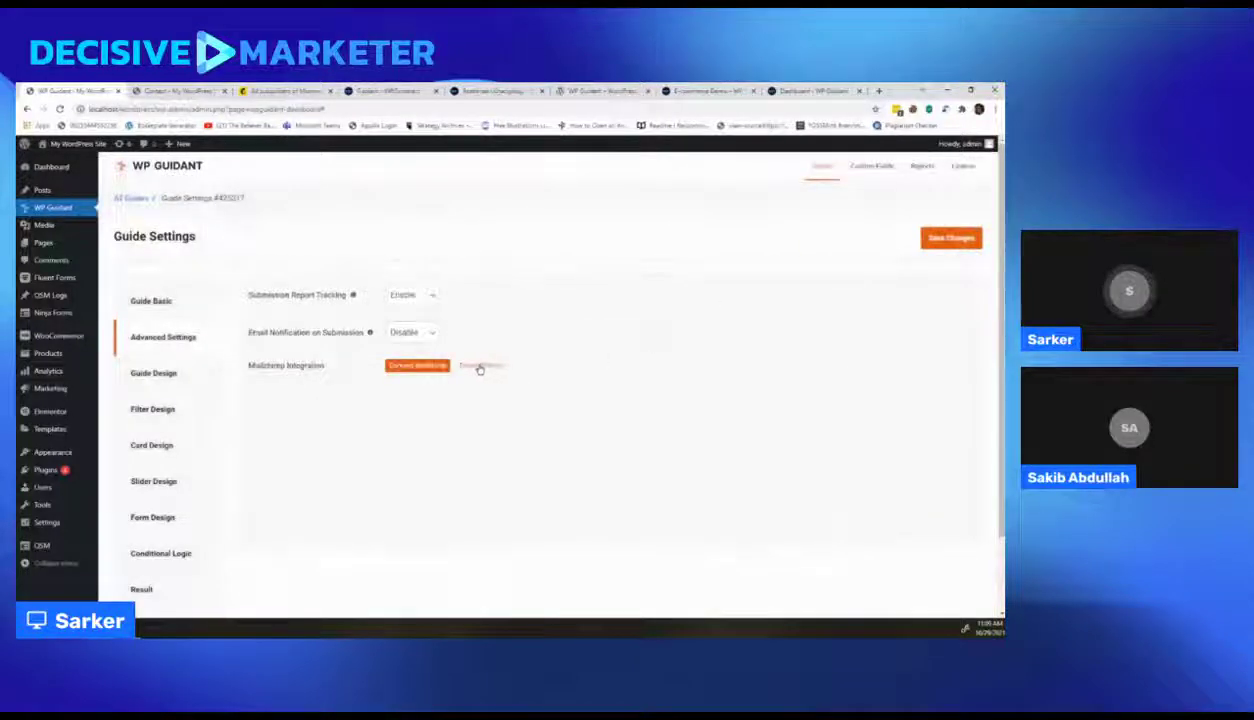
pyautogui.click(424, 374)
pyautogui.click(276, 337)
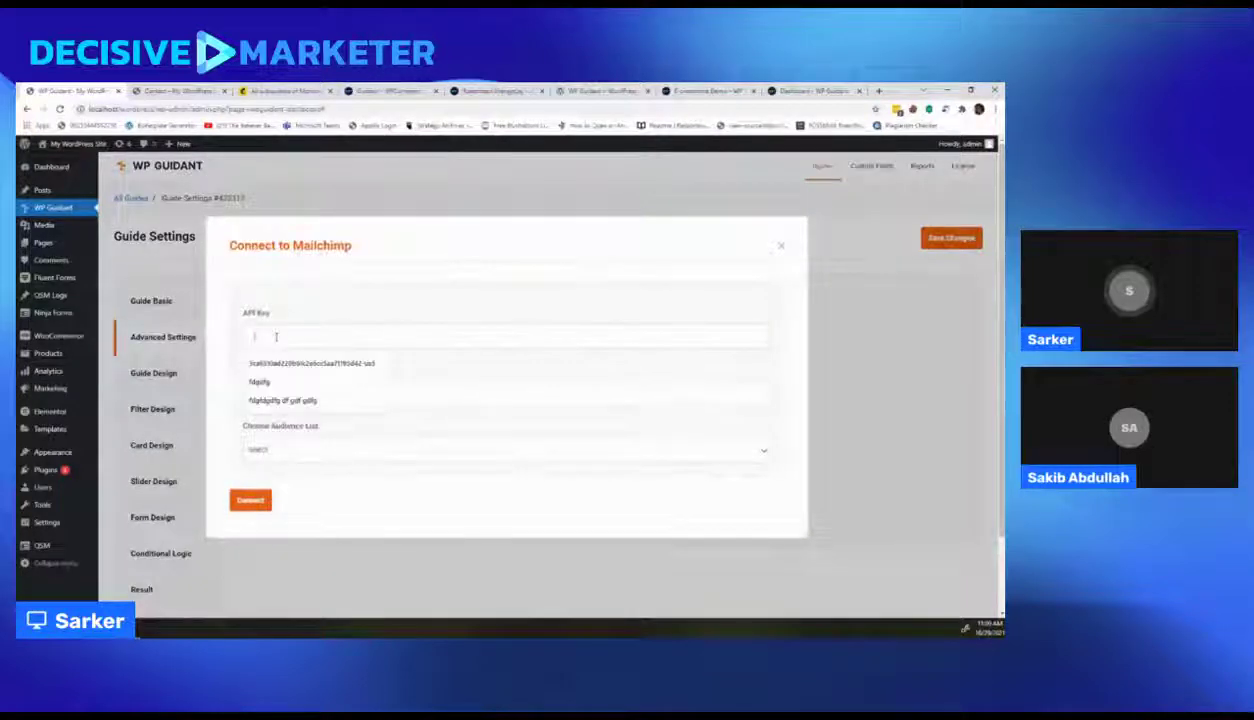
pyautogui.click(290, 363)
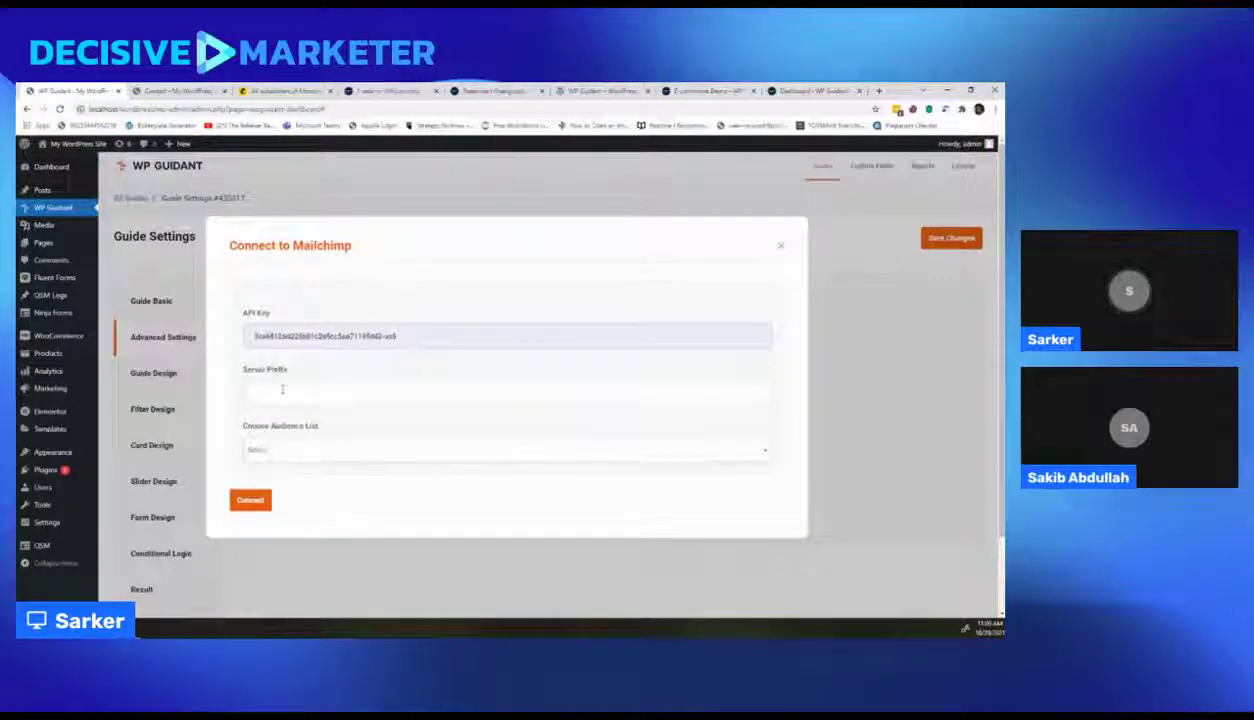
pyautogui.click(282, 389)
pyautogui.click(271, 414)
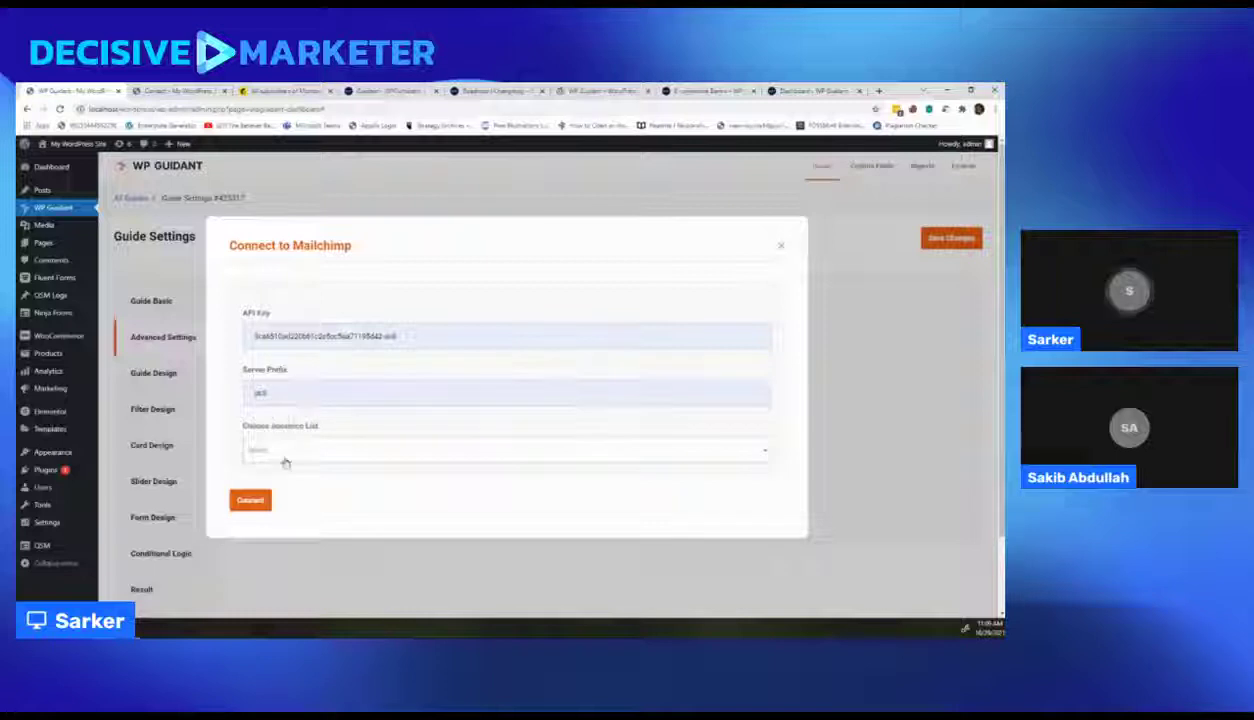
pyautogui.click(283, 453)
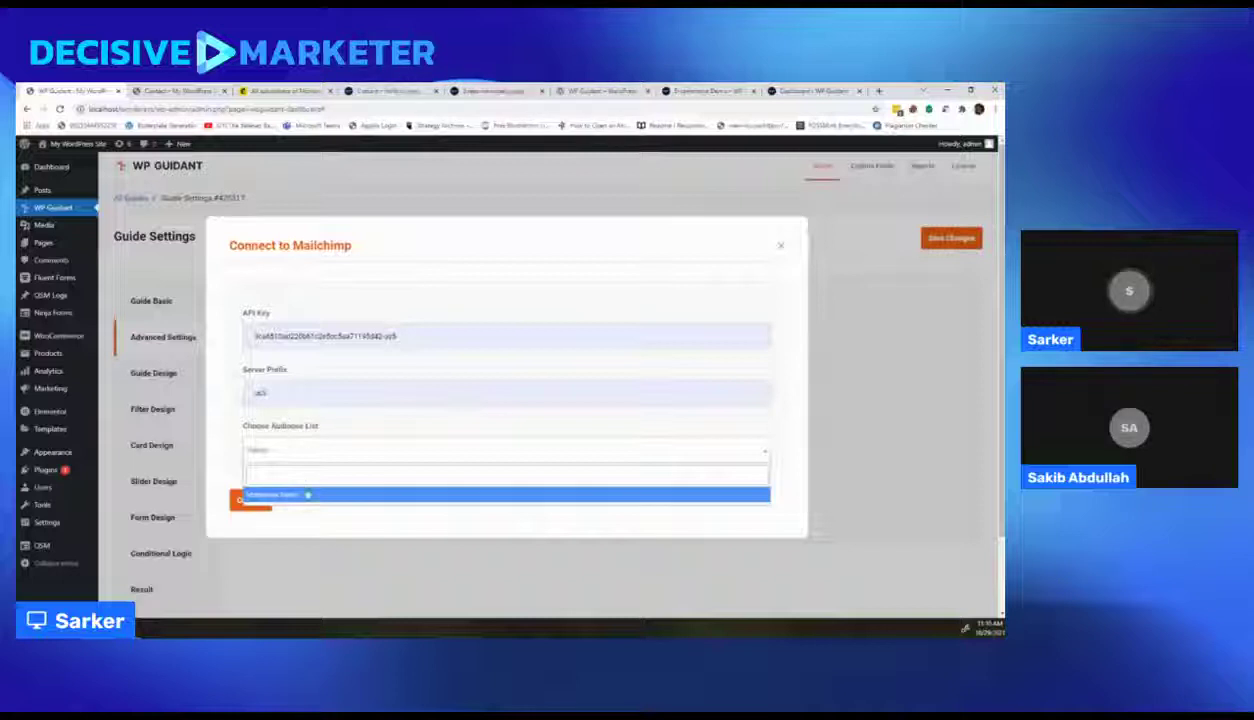
pyautogui.click(306, 495)
pyautogui.click(266, 499)
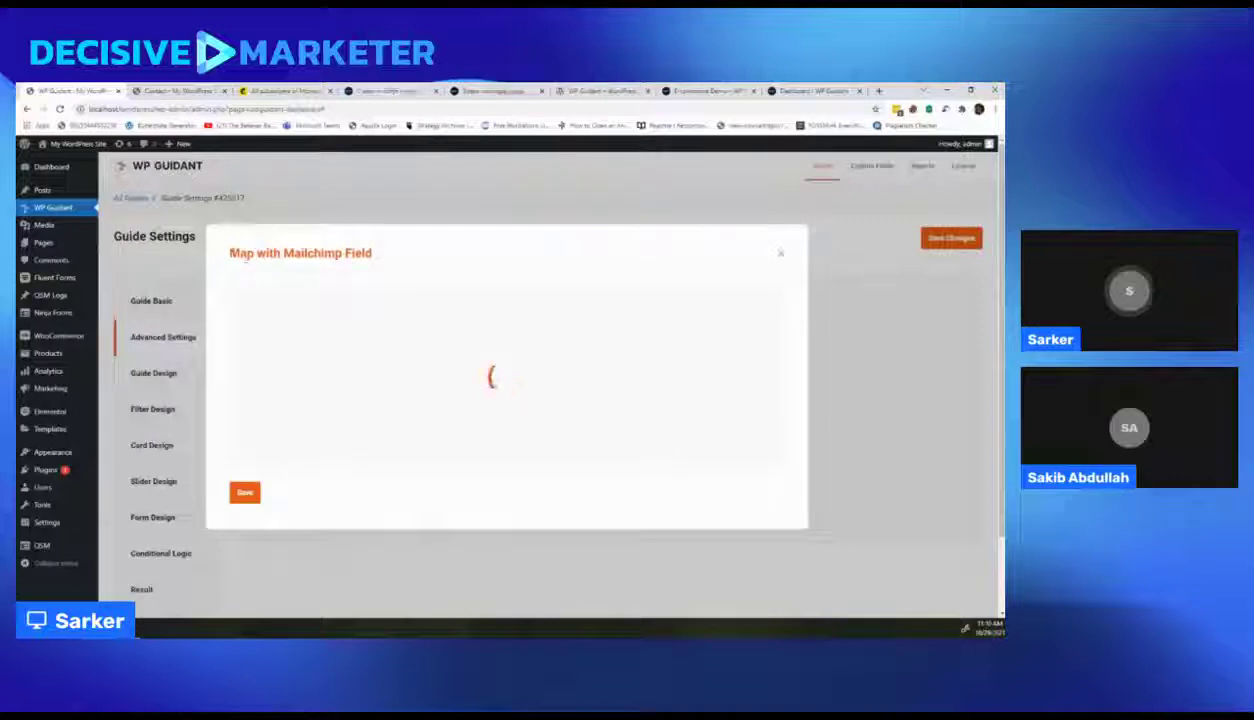
# Step: Review the Email Address, Address and Birthday mapping fields, then switch to Mailchimp's audience contacts
pyautogui.moveTo(232, 229); pyautogui.dragTo(378, 218)
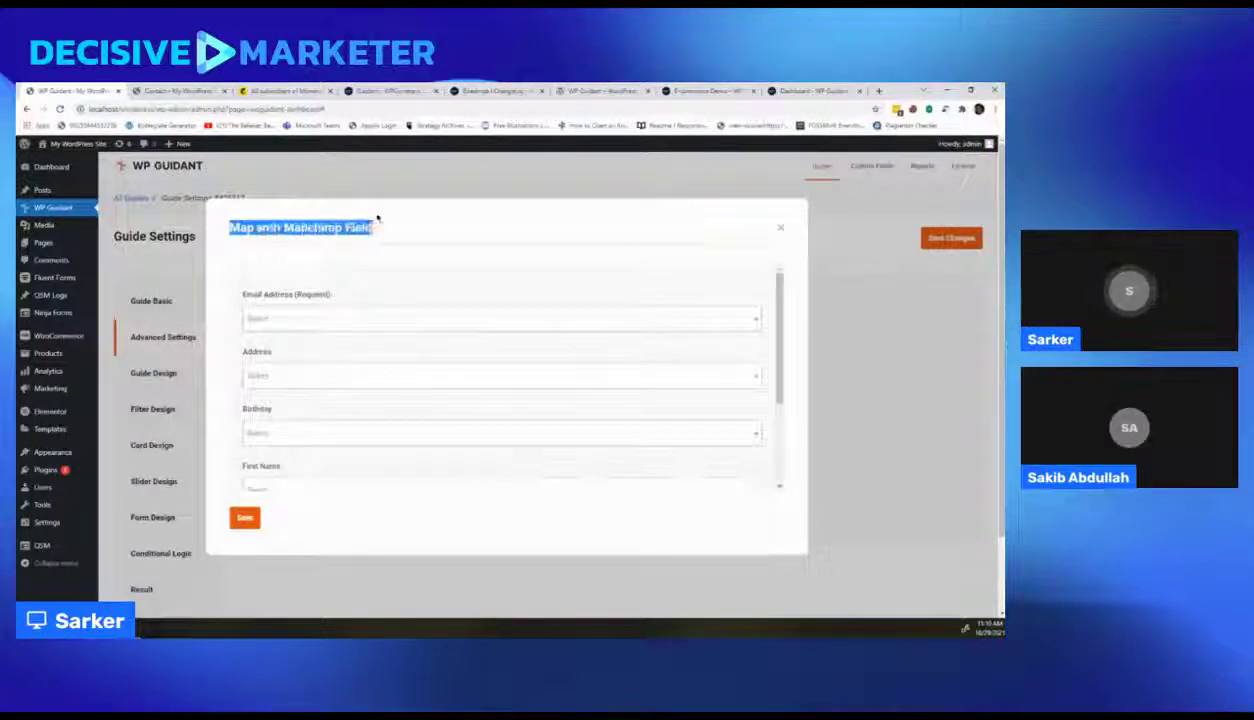
pyautogui.click(402, 219)
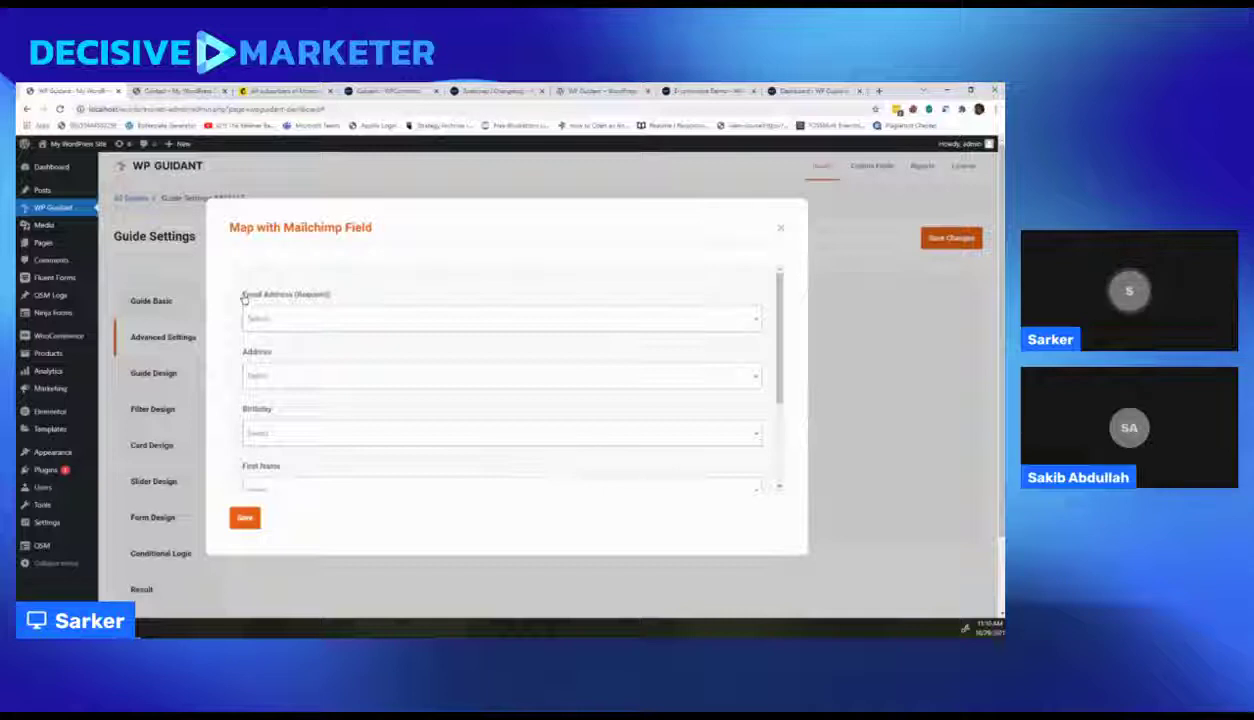
pyautogui.moveTo(243, 296); pyautogui.dragTo(290, 296)
pyautogui.moveTo(242, 352); pyautogui.dragTo(274, 353)
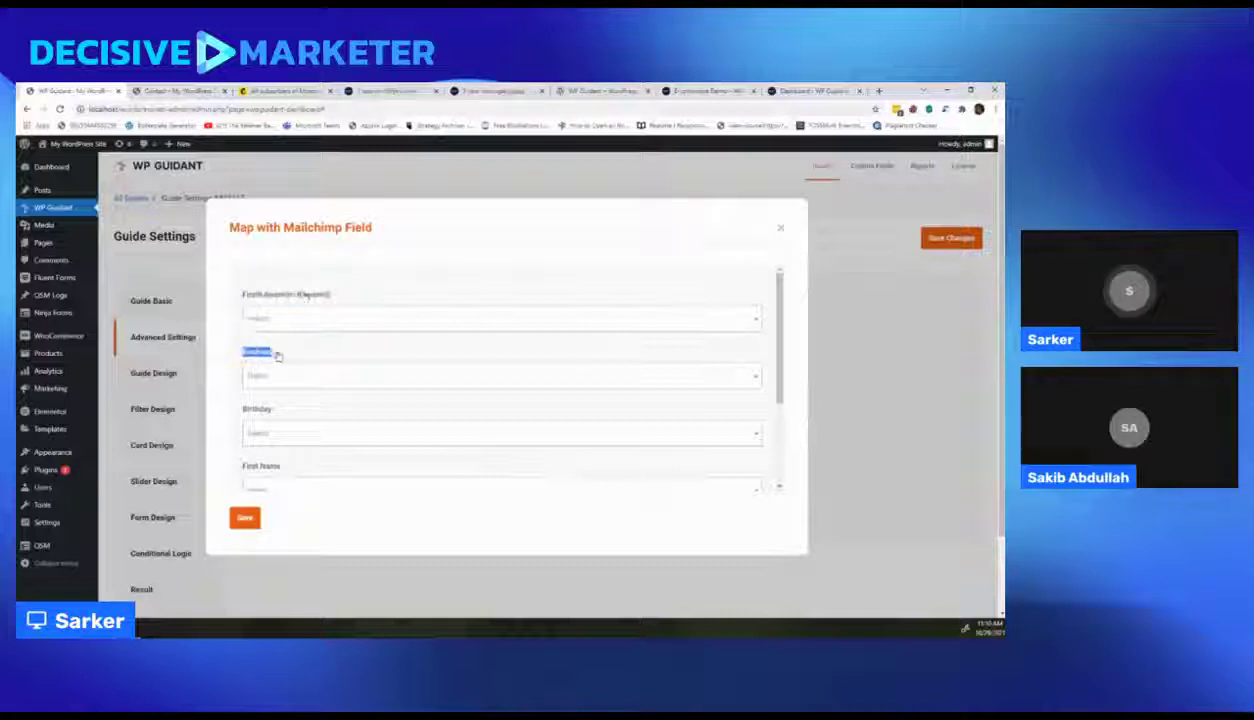
pyautogui.moveTo(243, 410); pyautogui.dragTo(290, 413)
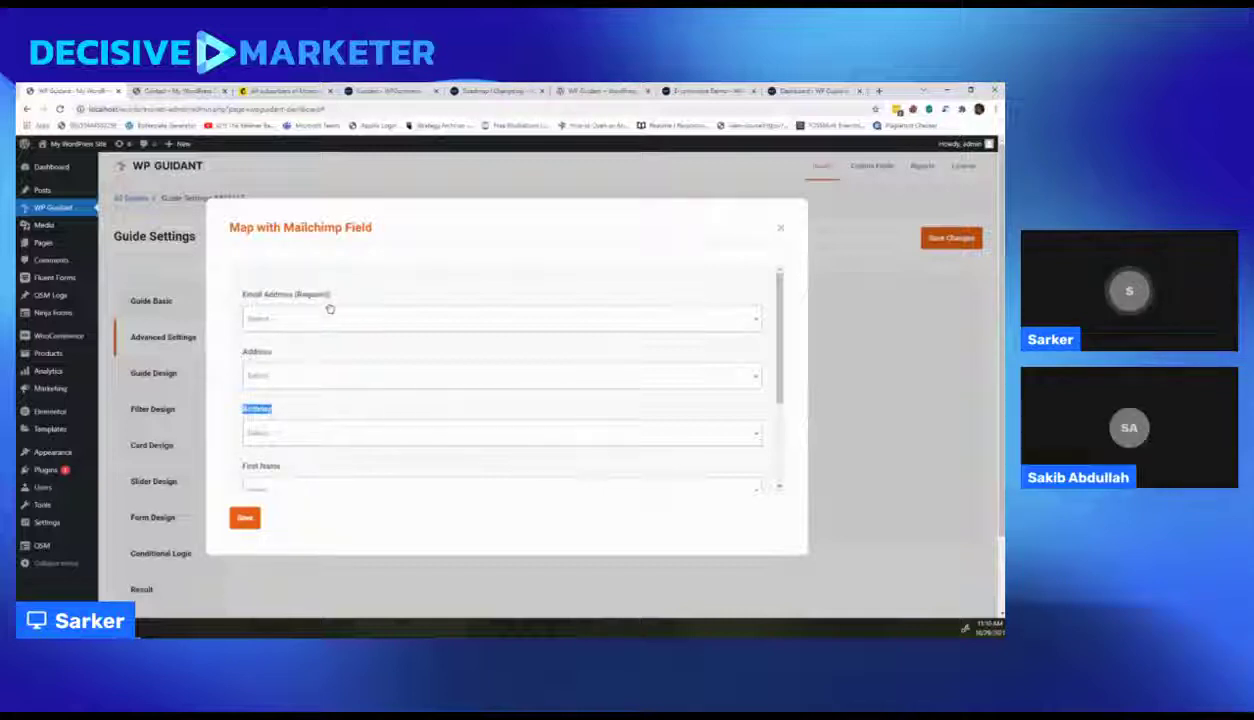
pyautogui.click(331, 243)
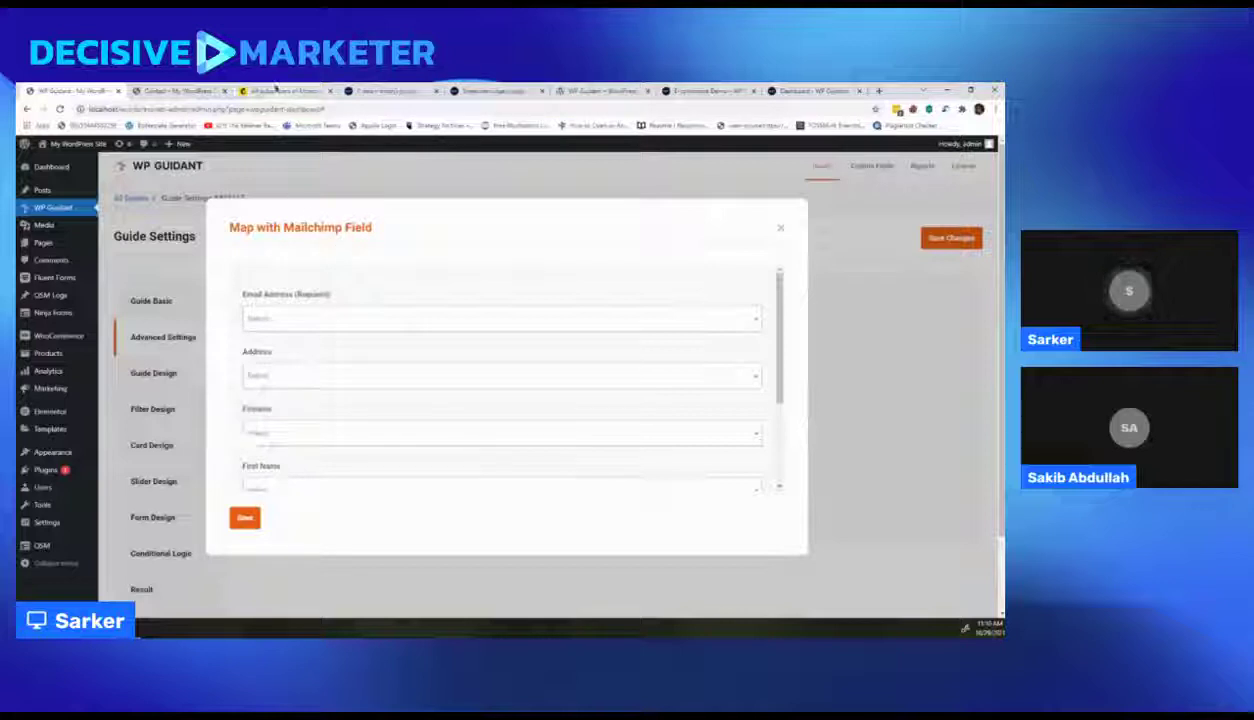
pyautogui.click(276, 89)
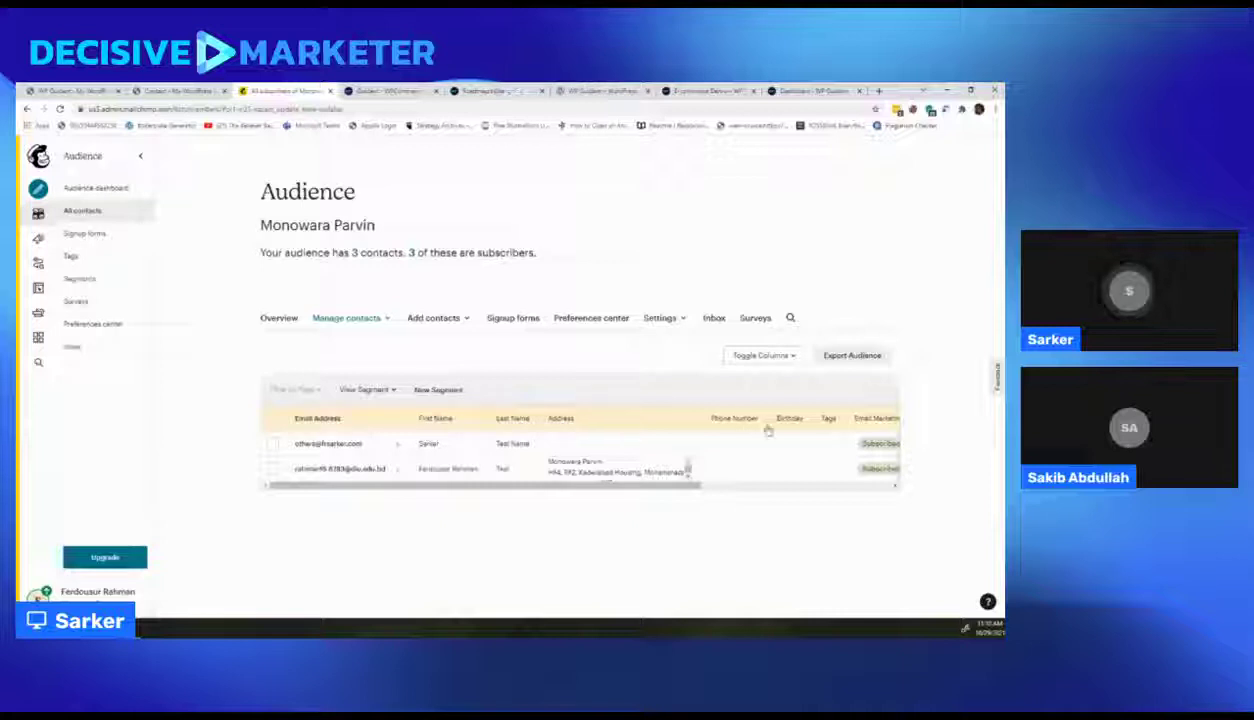
# Step: Open Audience fields and *|MERGE|* tags from the audience settings in a new tab and scroll its field list
pyautogui.click(672, 318)
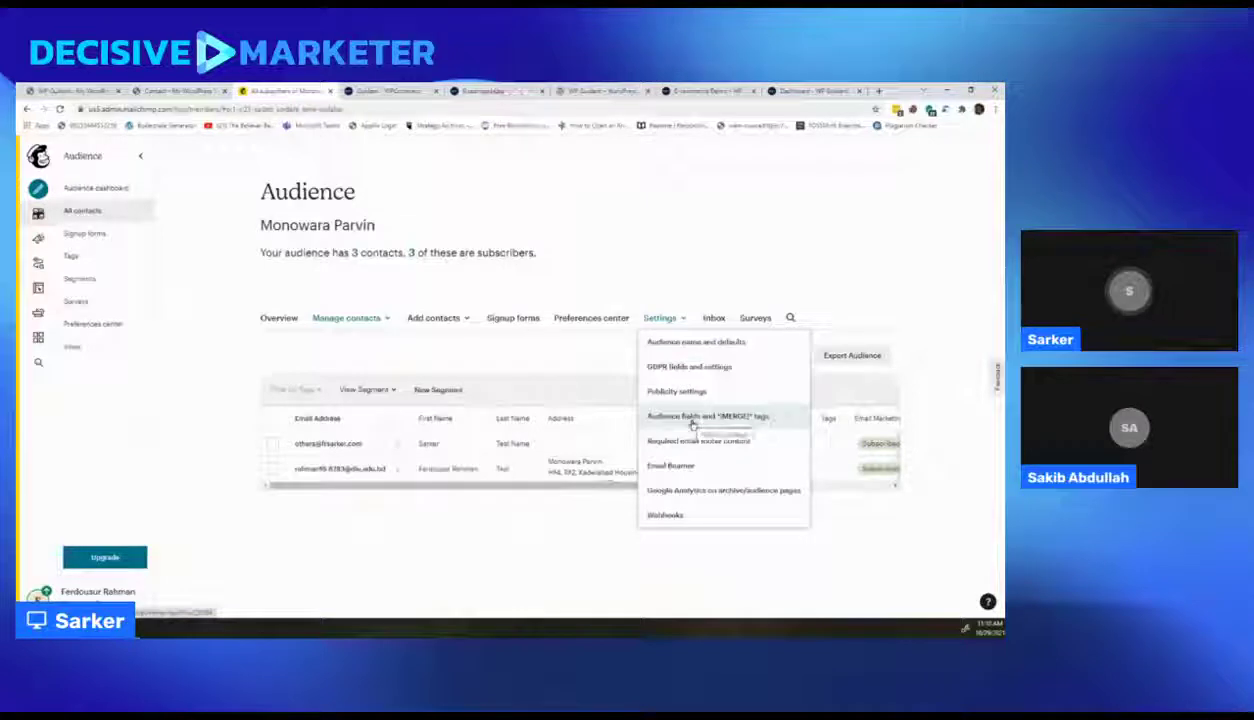
pyautogui.middleClick(692, 424)
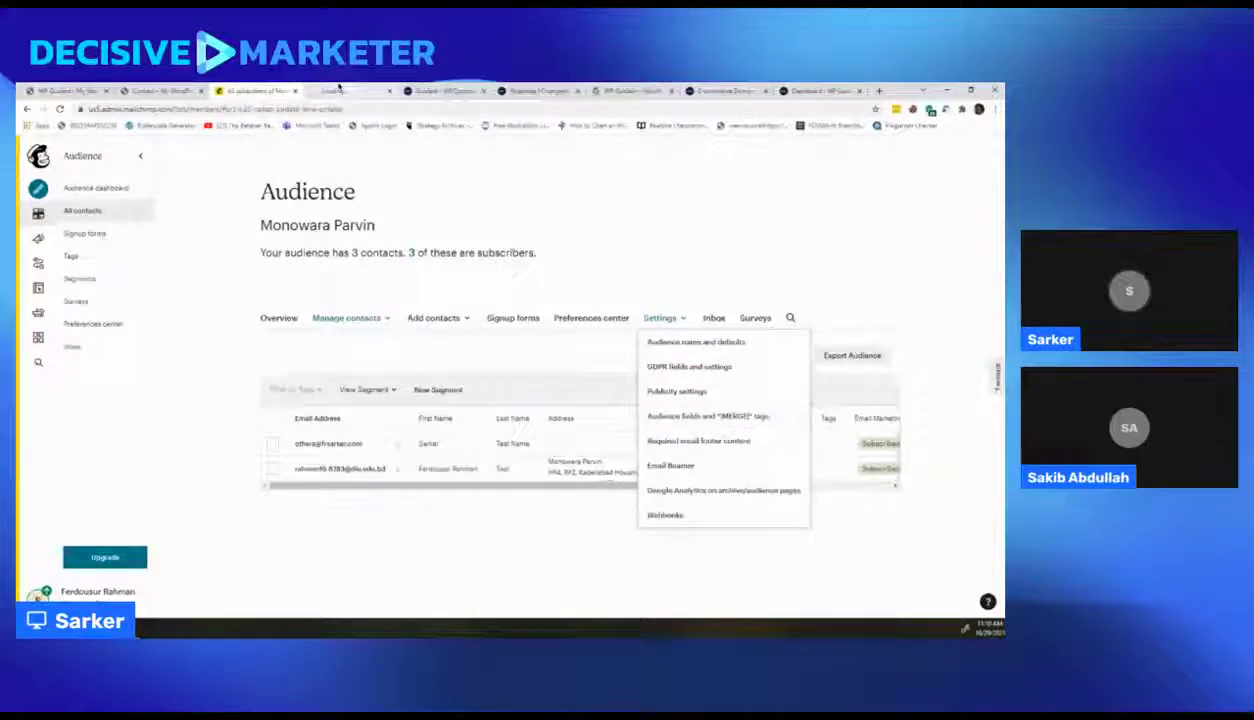
pyautogui.click(338, 89)
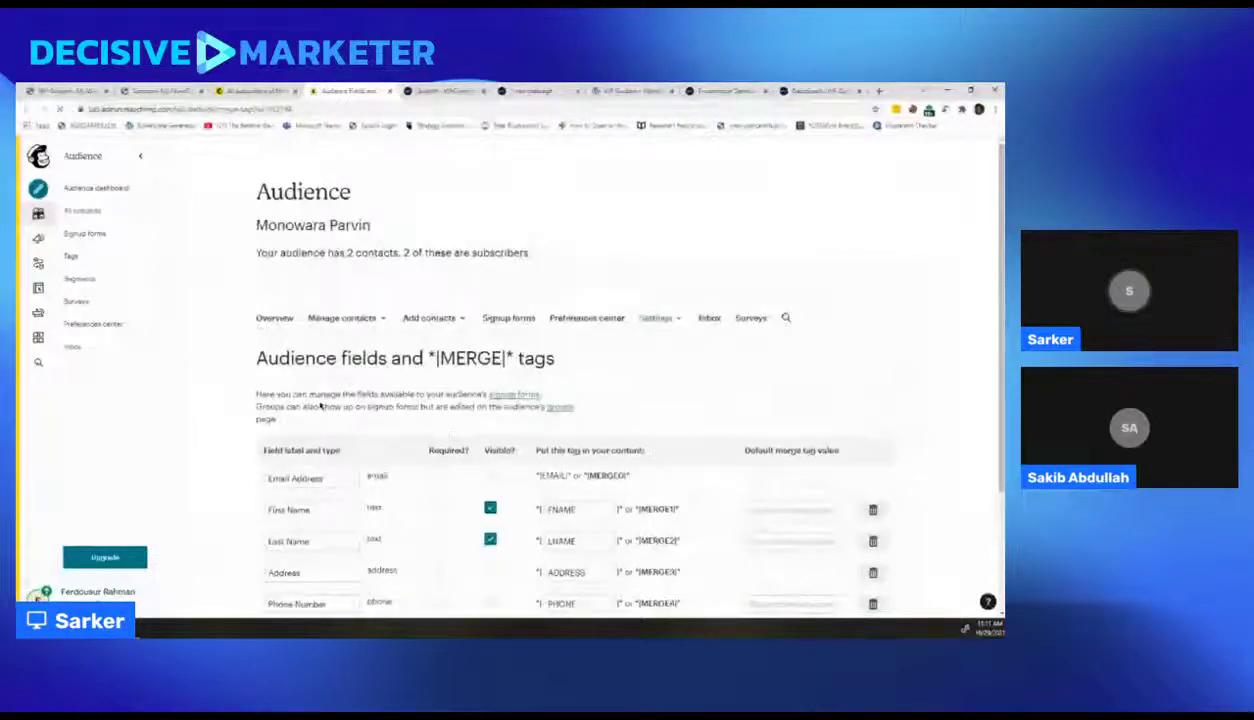
pyautogui.scroll(-3, 368, 406)
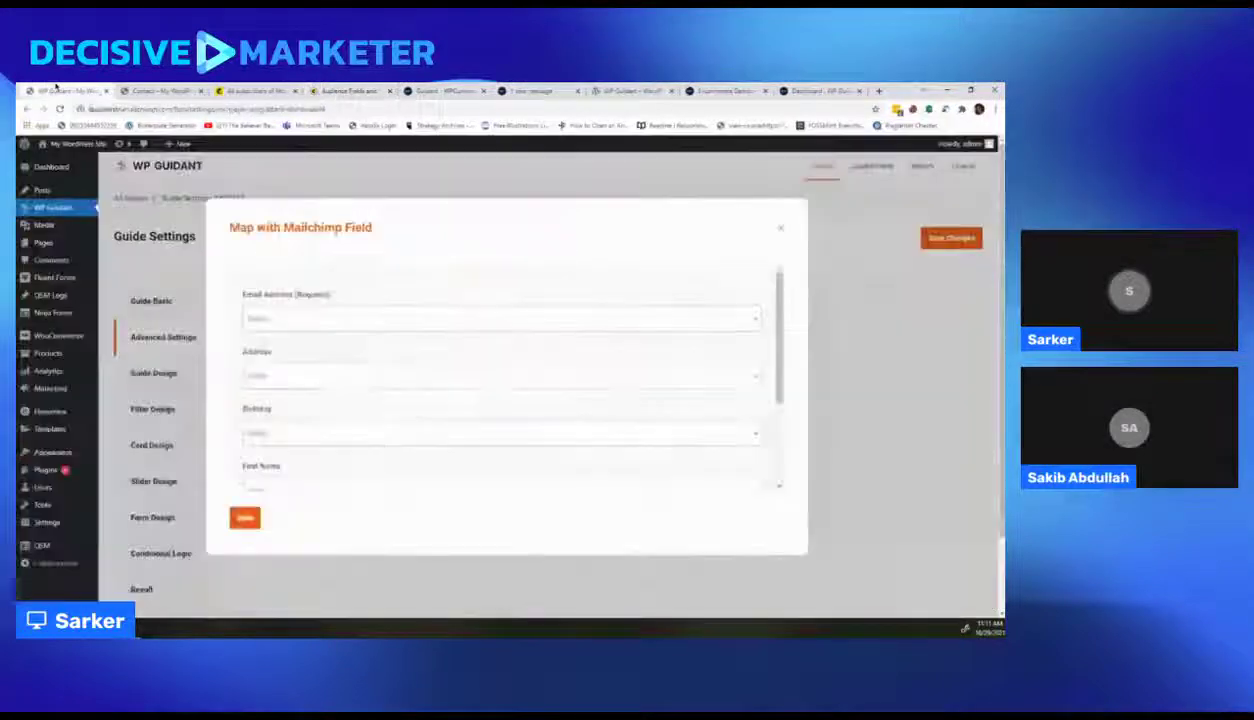
# Step: Check the Email Address (Required) field in the mapping dialog, then view the Guide 1 front-end form
pyautogui.click(65, 91)
pyautogui.moveTo(241, 294); pyautogui.dragTo(322, 294)
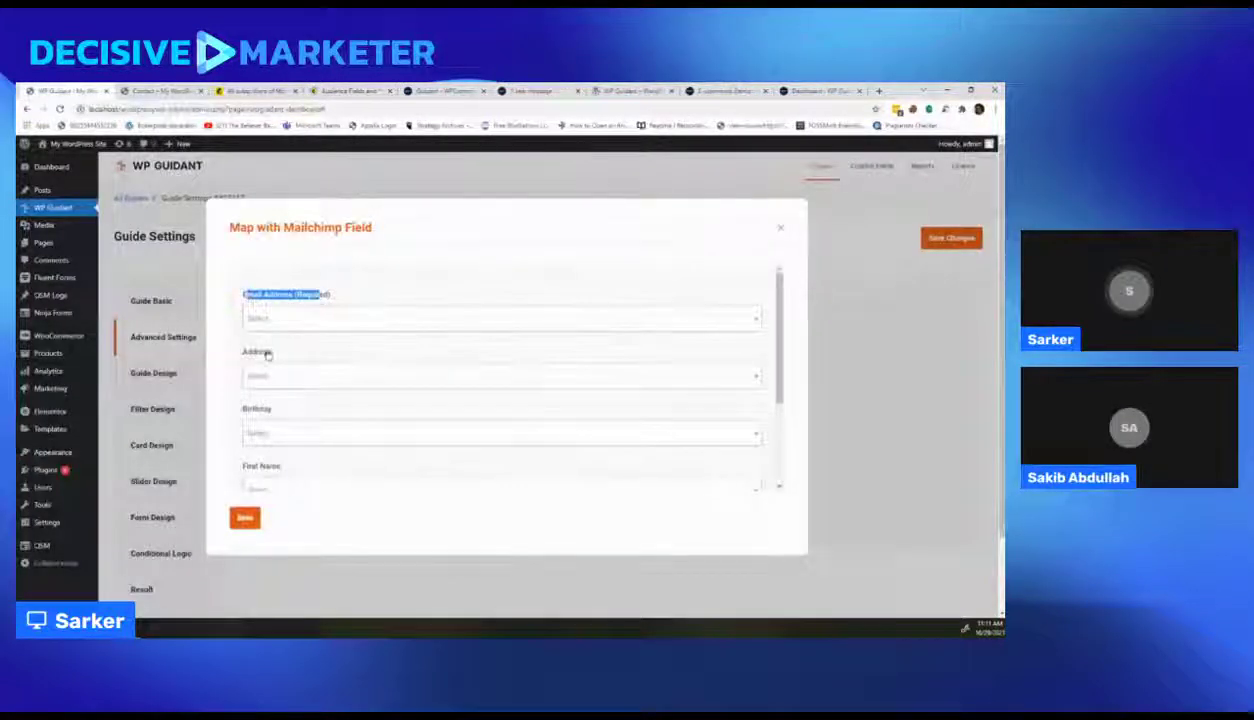
pyautogui.click(303, 296)
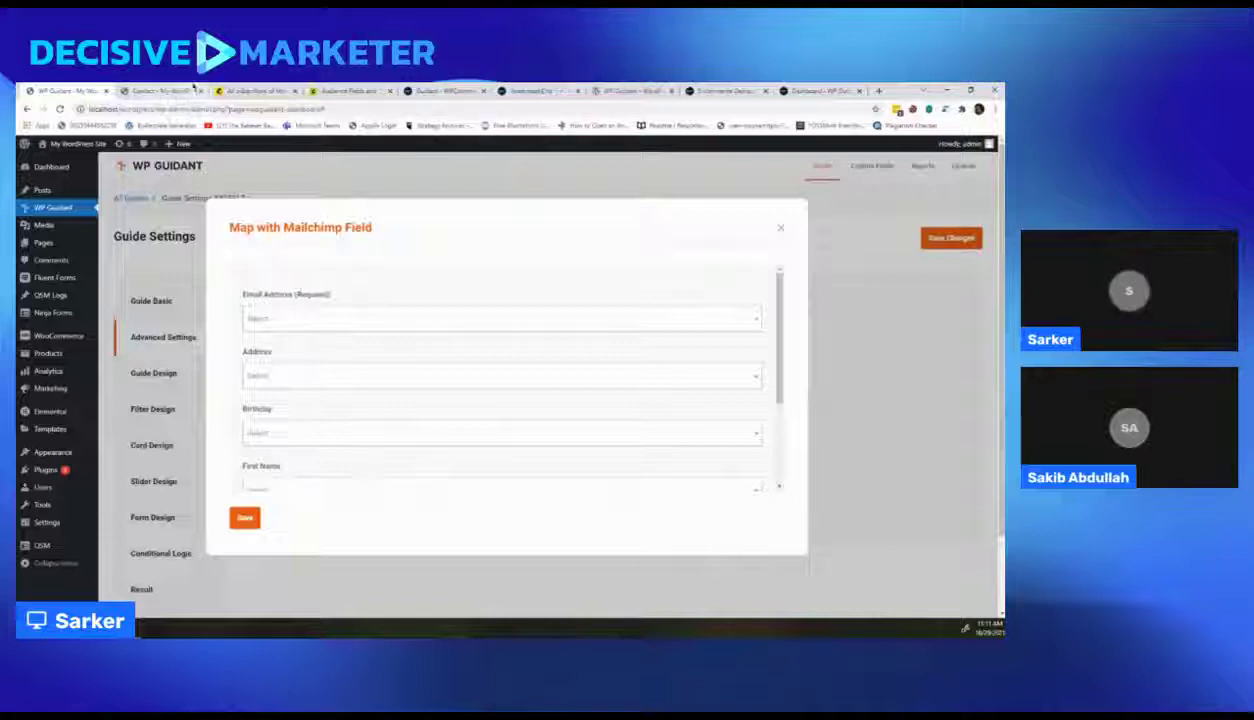
pyautogui.click(167, 90)
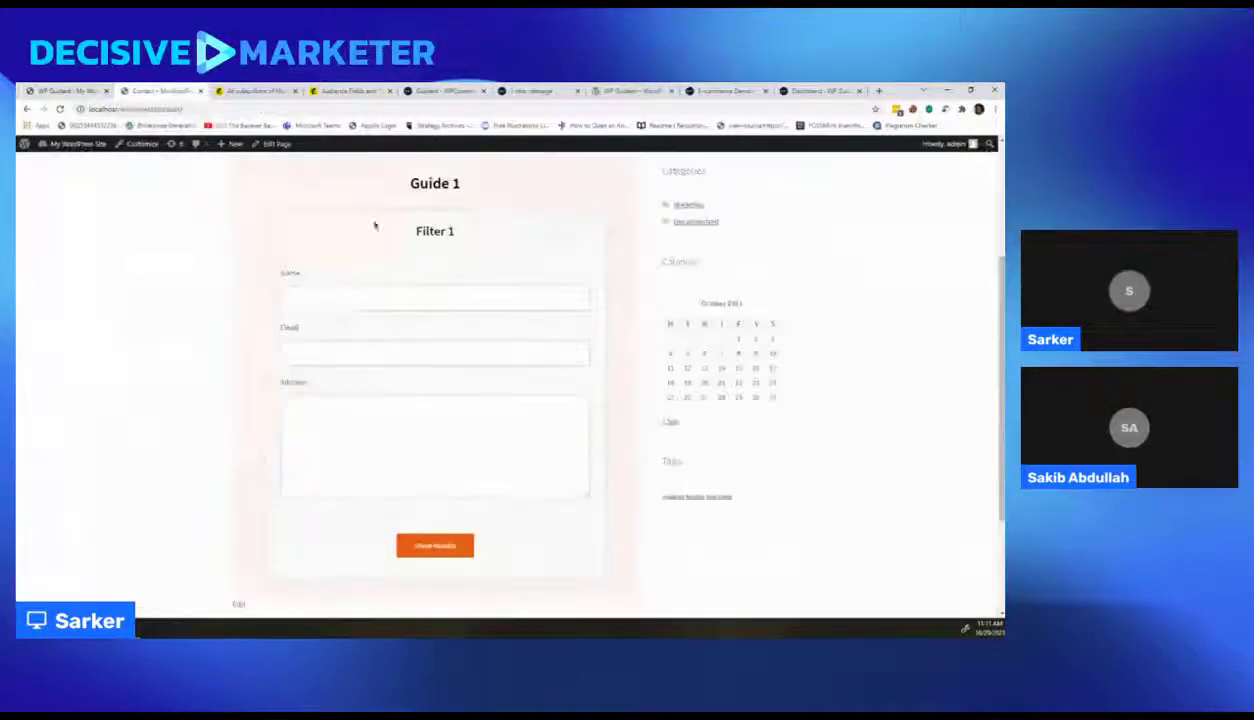
pyautogui.doubleClick(287, 272)
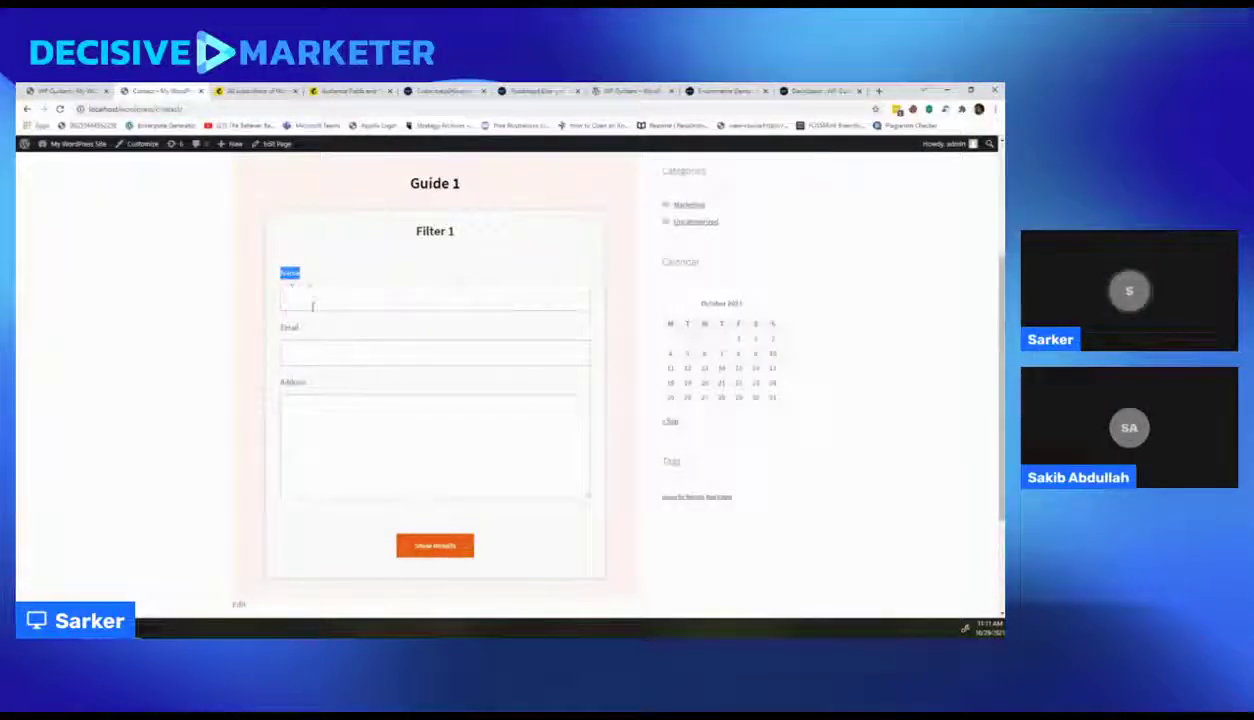
pyautogui.doubleClick(287, 327)
pyautogui.doubleClick(291, 382)
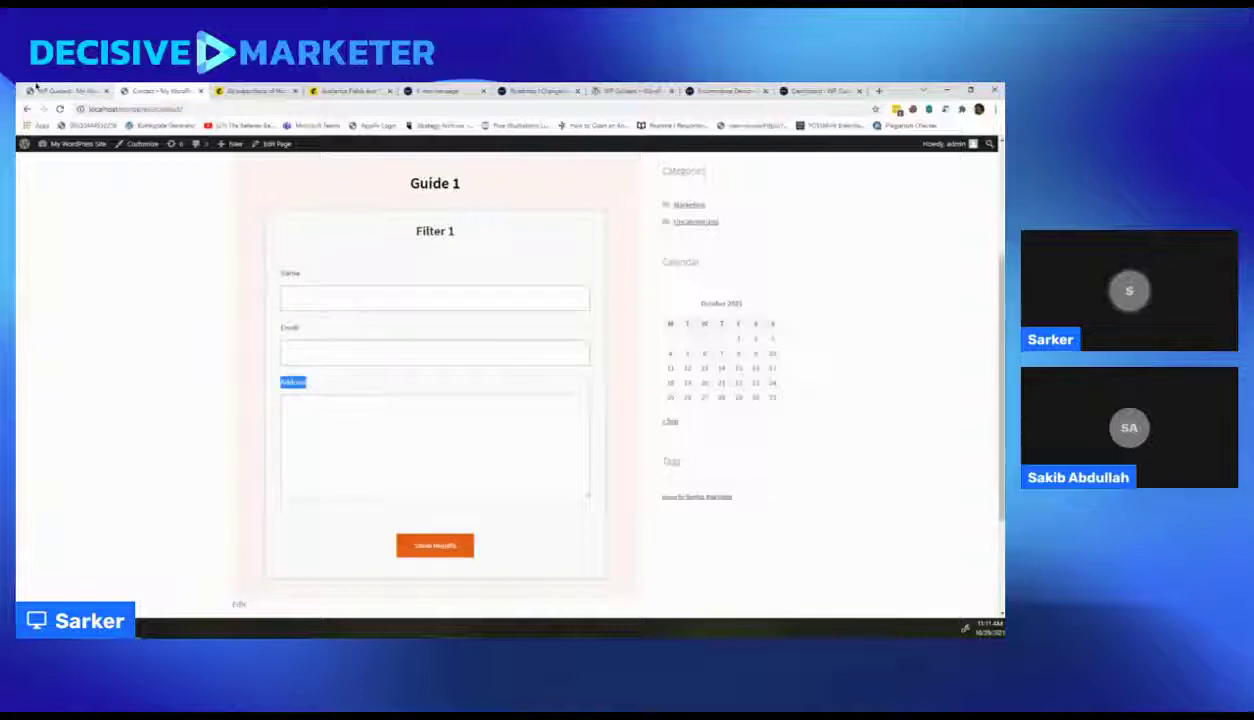
pyautogui.doubleClick(287, 273)
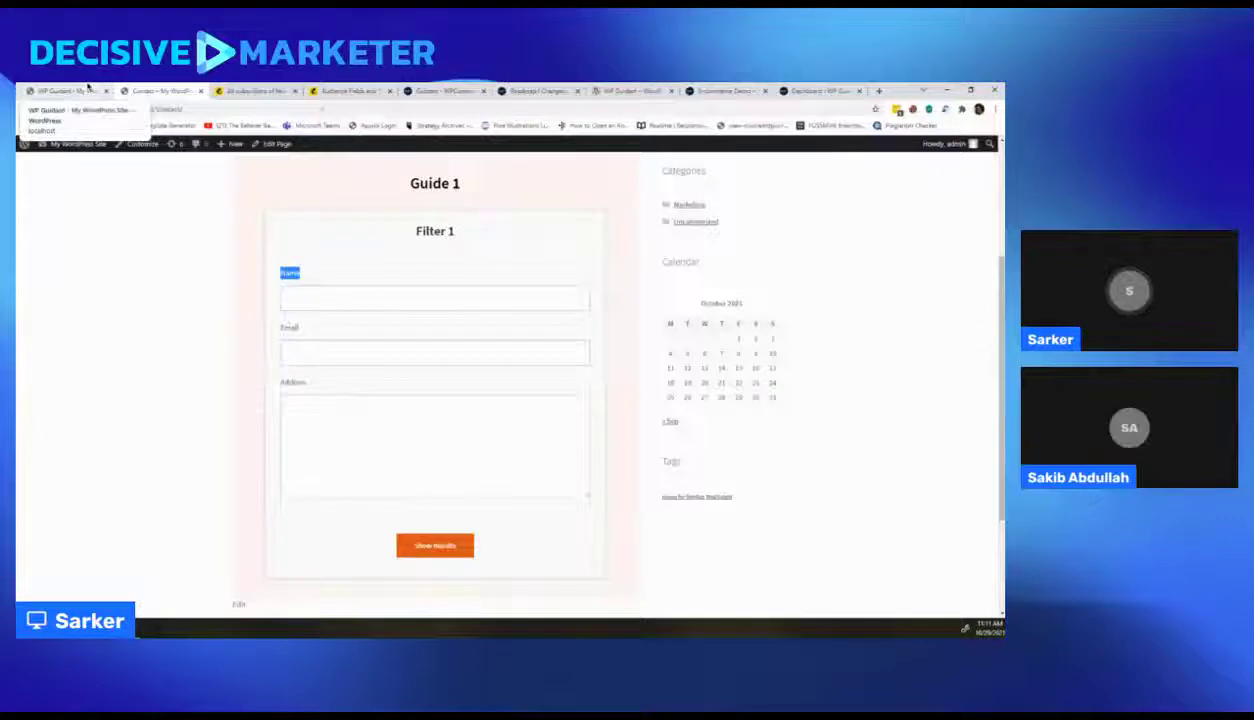
# Step: Pair Mailchimp First Name with the form's Name field and Email Address with Email, then save
pyautogui.click(88, 88)
pyautogui.scroll(-3, 316, 432)
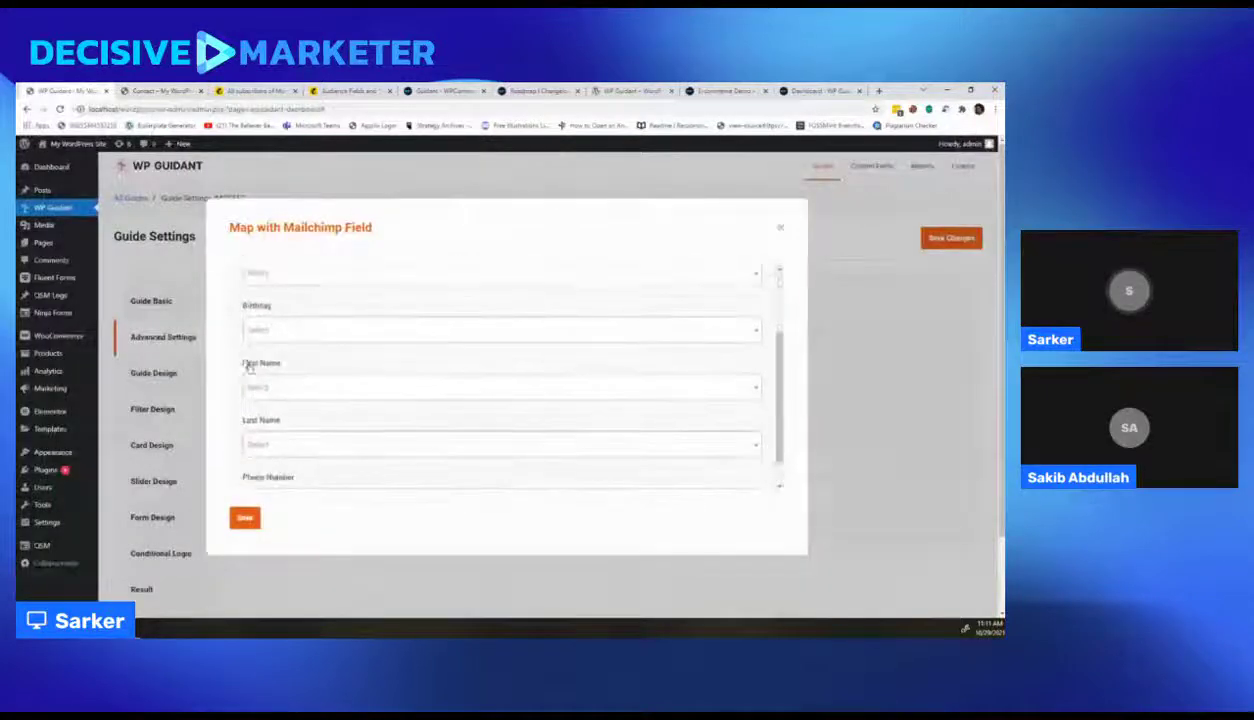
pyautogui.moveTo(244, 364); pyautogui.dragTo(306, 364)
pyautogui.click(278, 389)
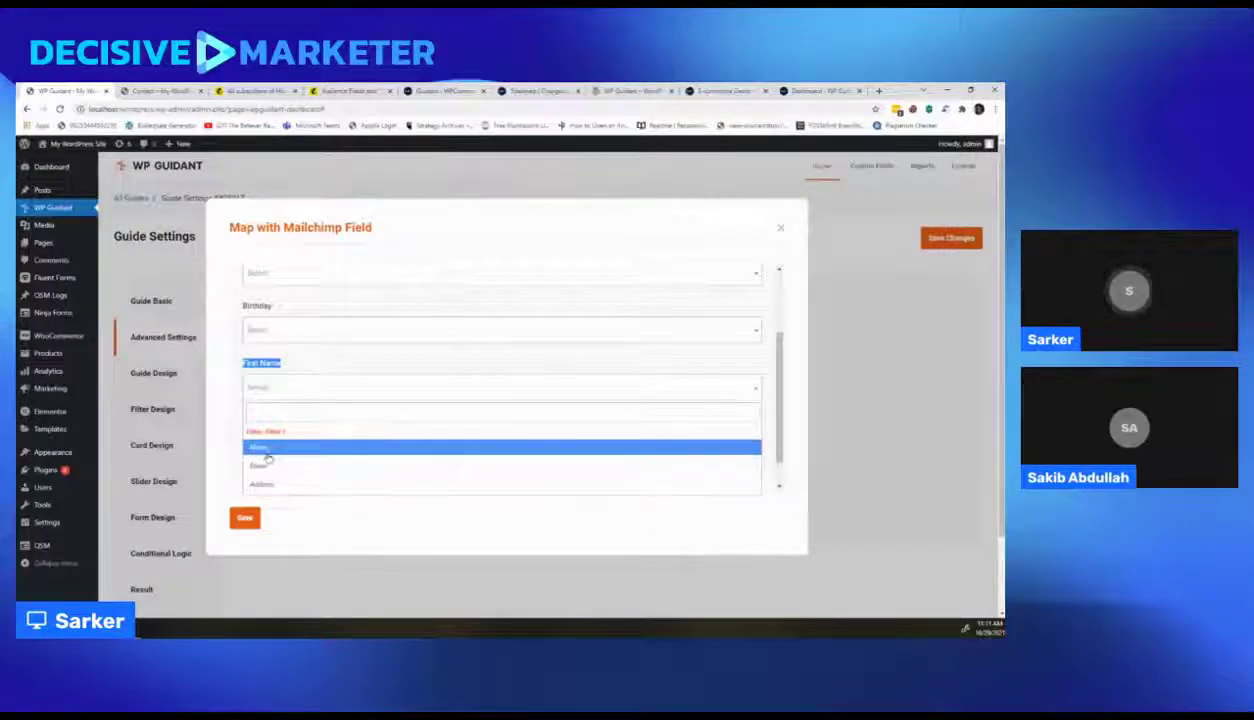
pyautogui.click(266, 455)
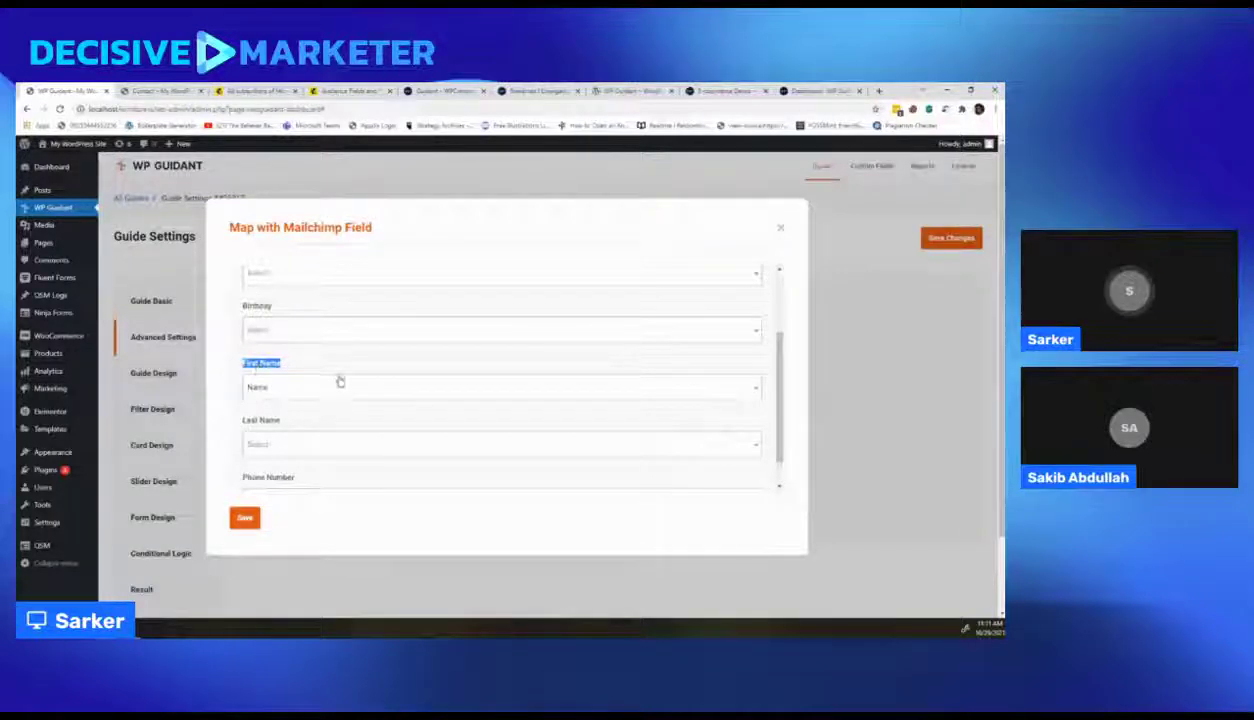
pyautogui.scroll(2, 318, 374)
pyautogui.click(275, 323)
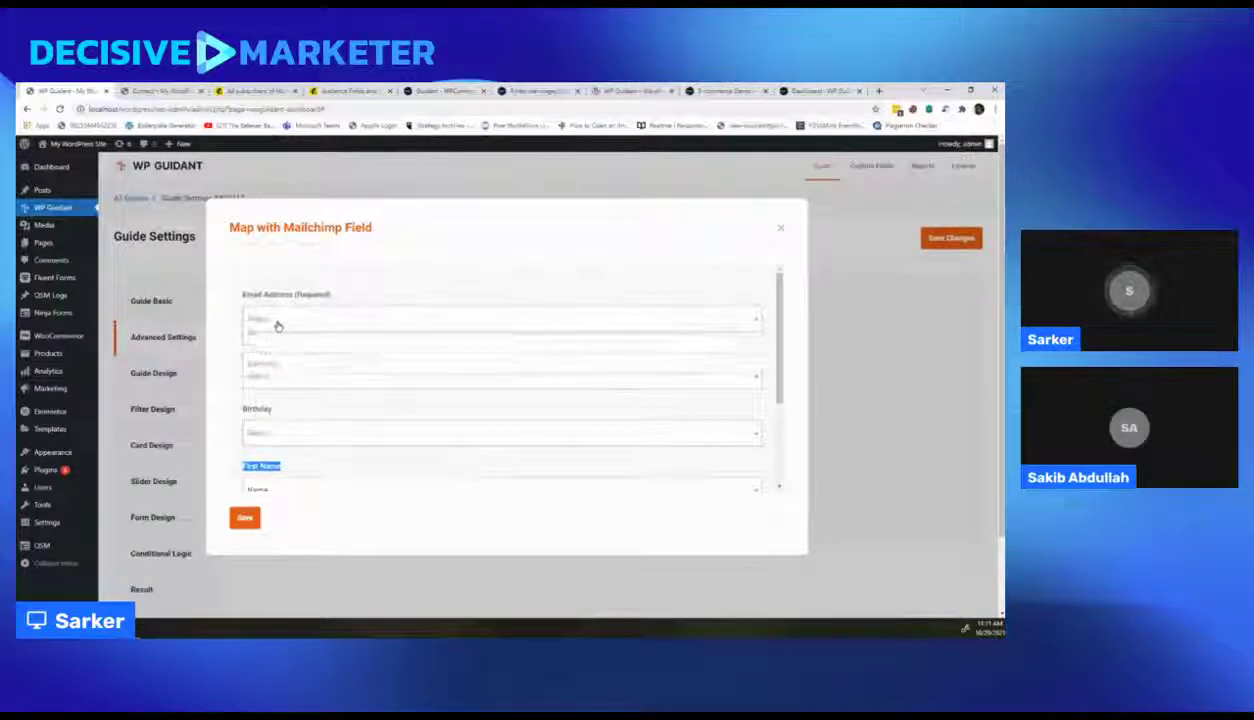
pyautogui.click(270, 394)
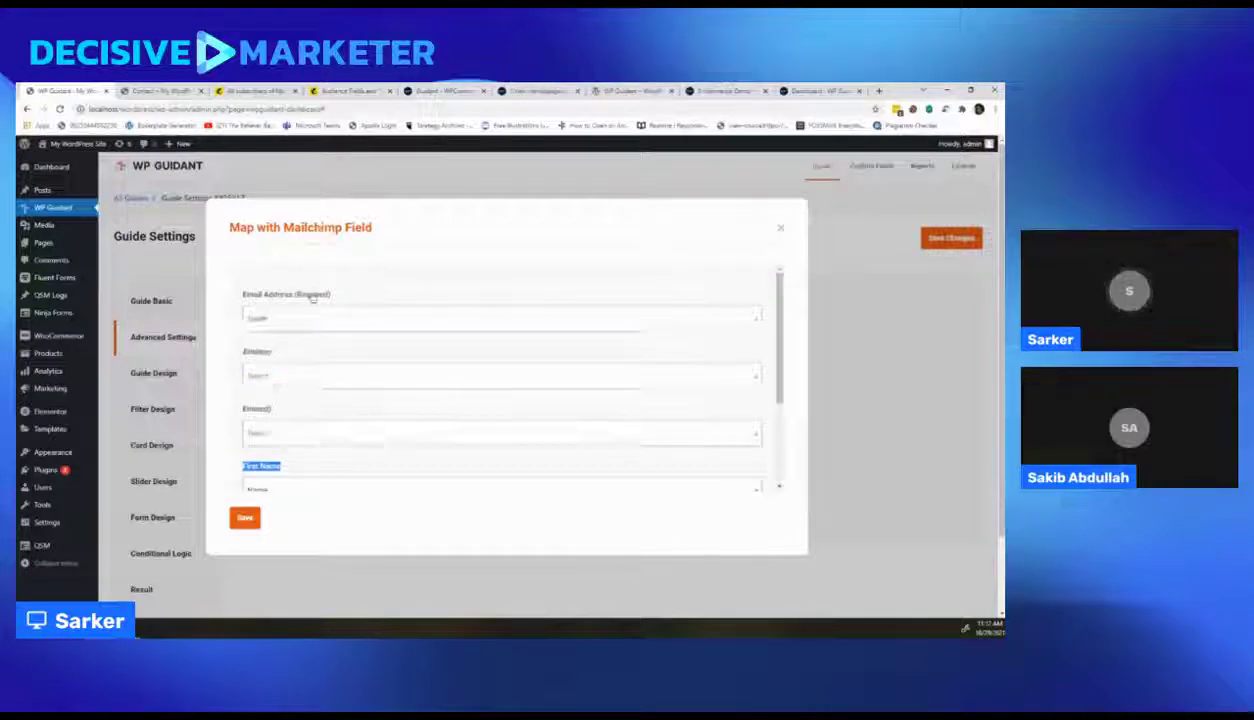
pyautogui.scroll(-1, 305, 365)
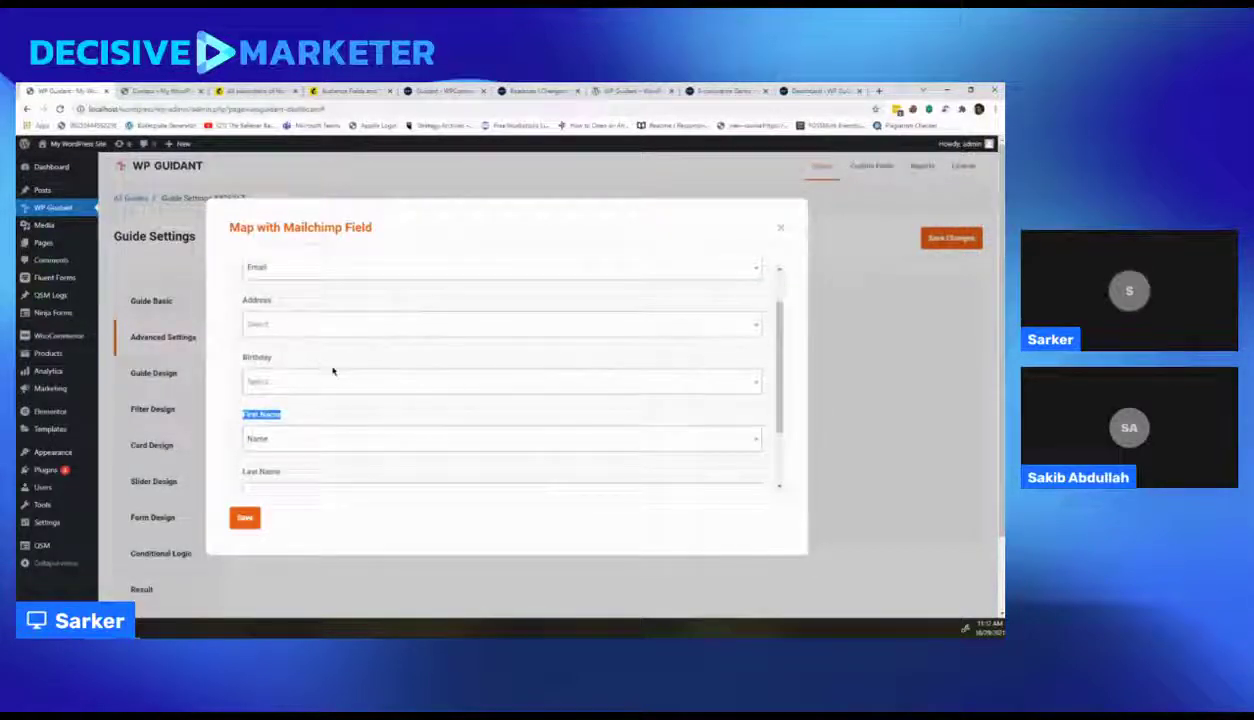
pyautogui.scroll(-2, 333, 370)
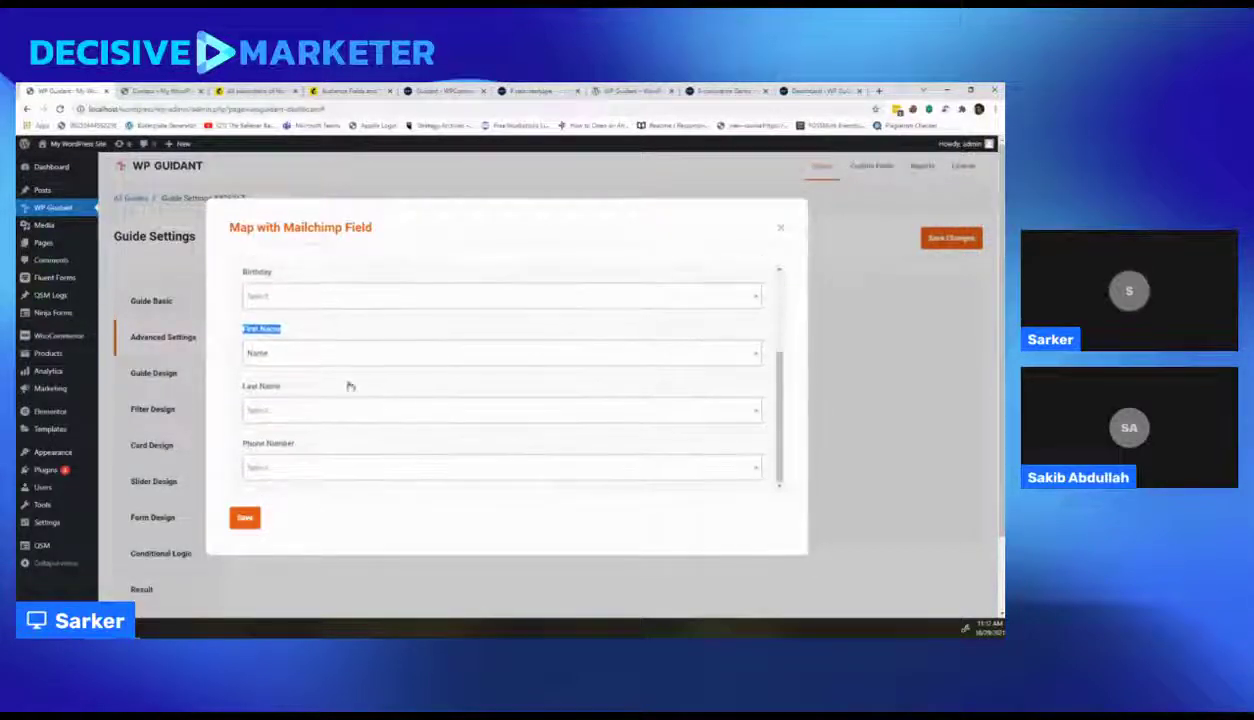
pyautogui.click(246, 518)
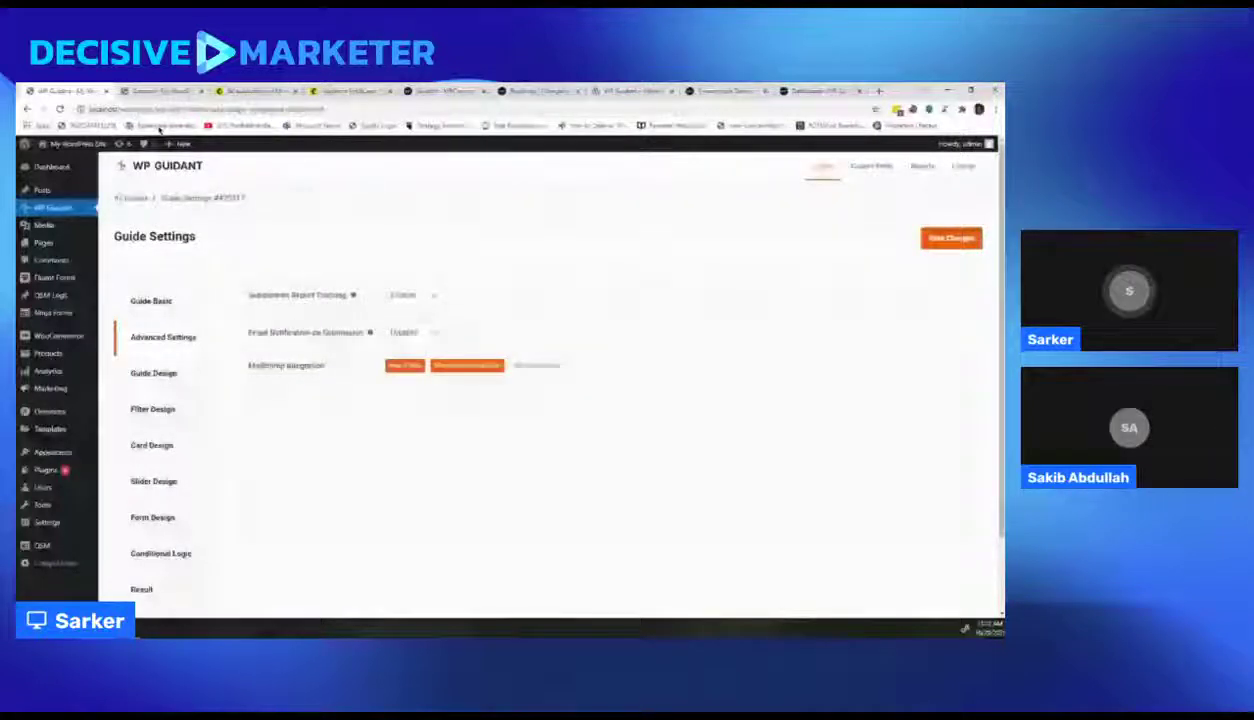
# Step: Fill the Guide 1 form's Name and Email from saved suggestions, leave Address empty, and submit
pyautogui.click(160, 91)
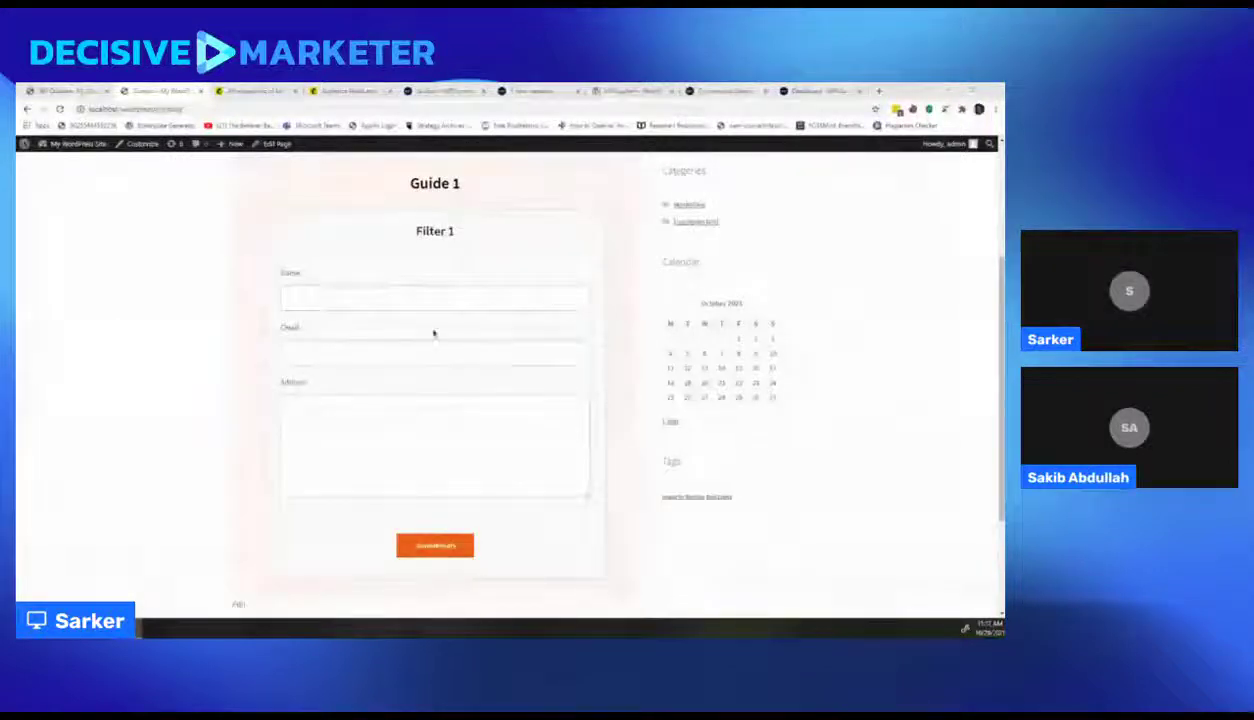
pyautogui.click(350, 302)
pyautogui.press('Down')
pyautogui.press('Return')
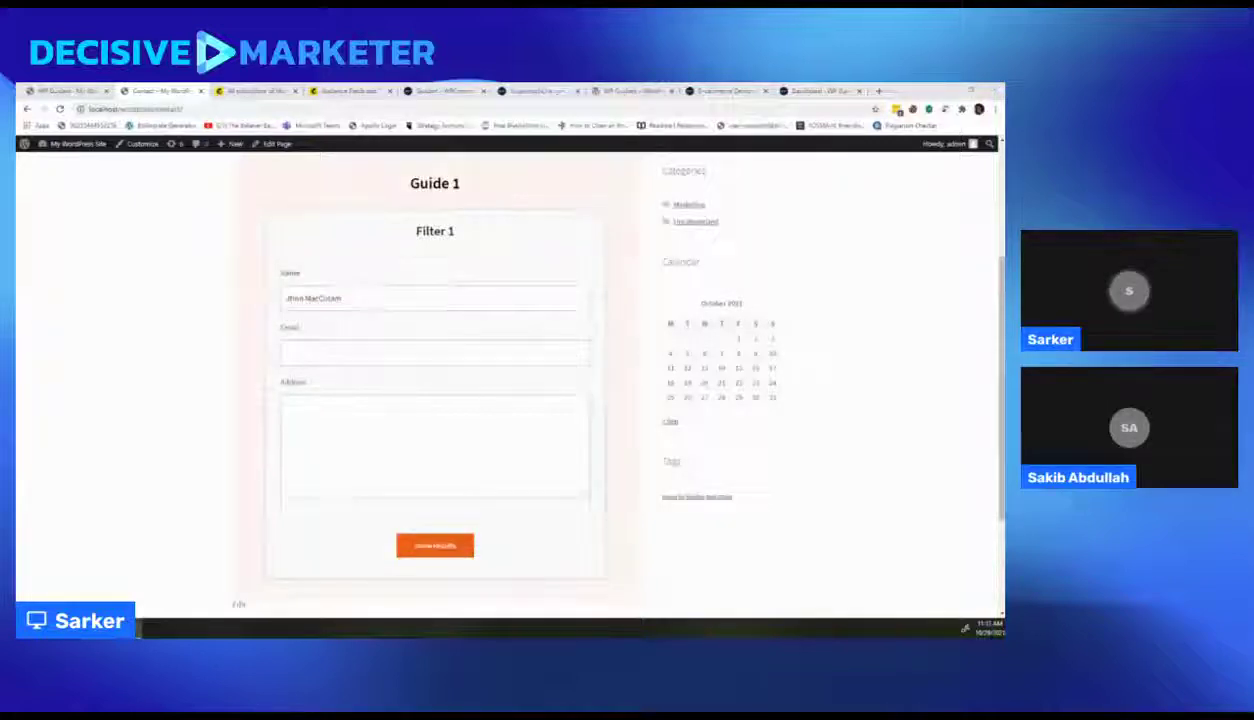
pyautogui.click(350, 350)
pyautogui.press('Down')
pyautogui.press('Return')
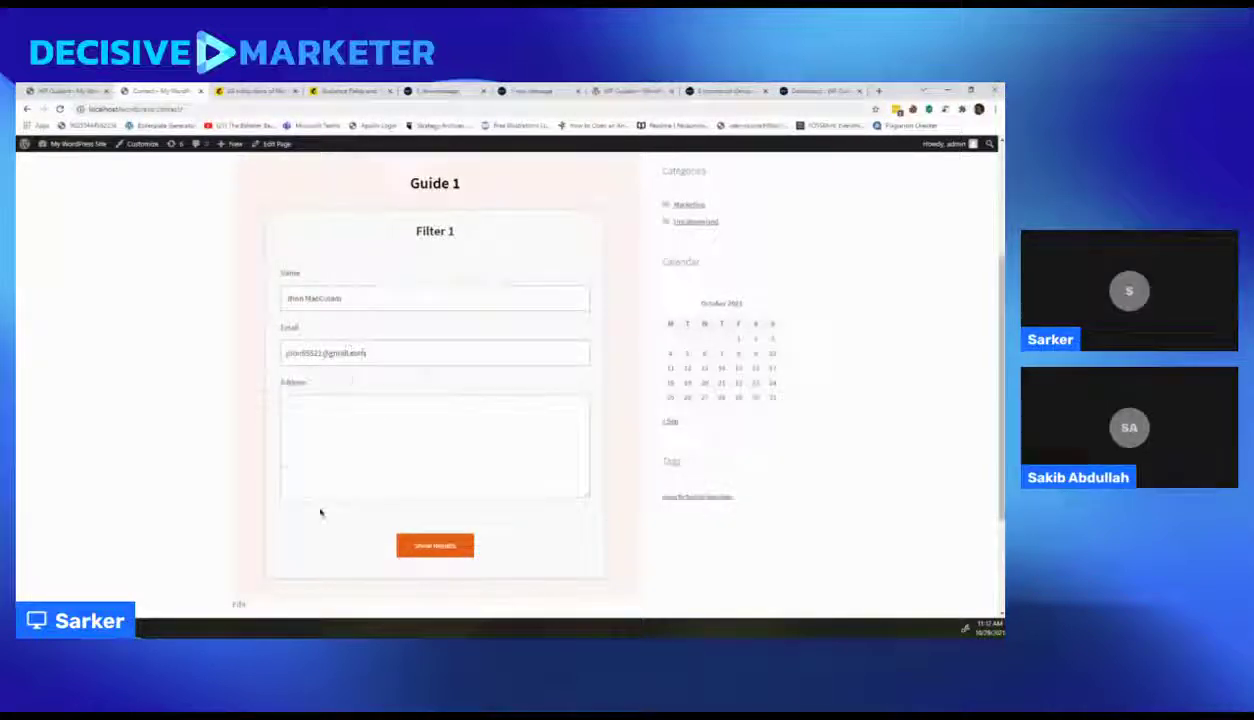
pyautogui.click(330, 488)
pyautogui.click(543, 529)
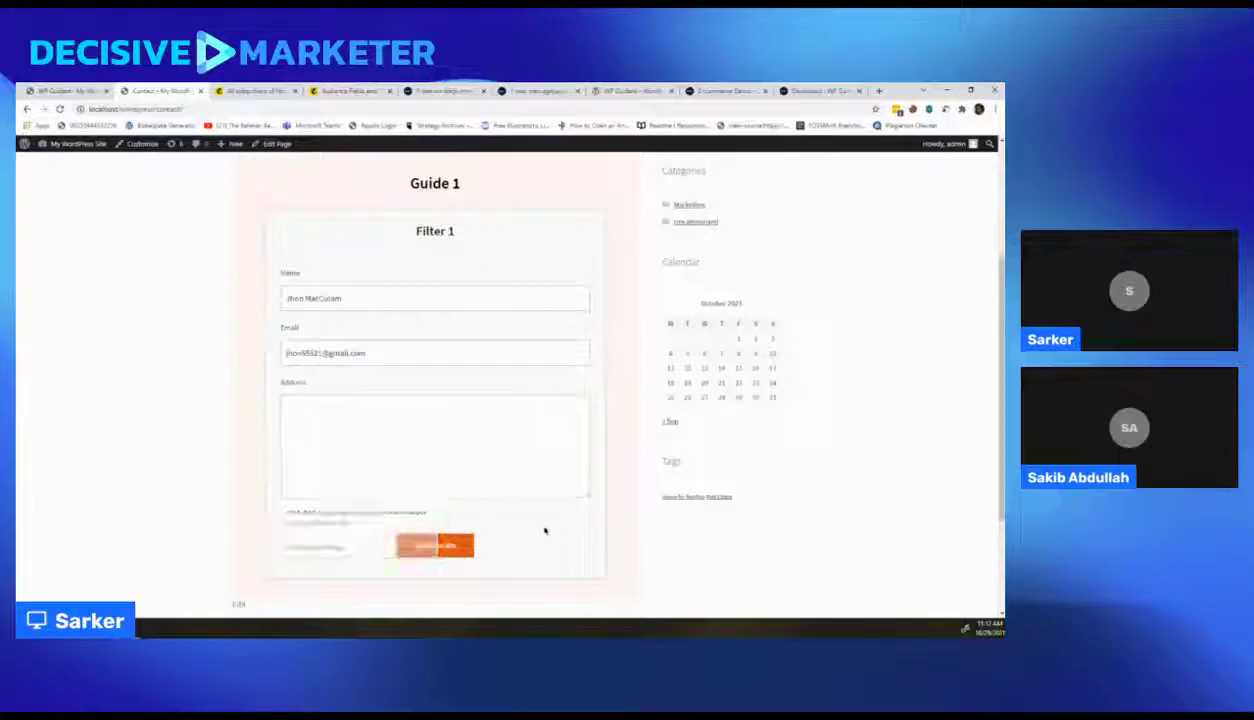
pyautogui.click(438, 547)
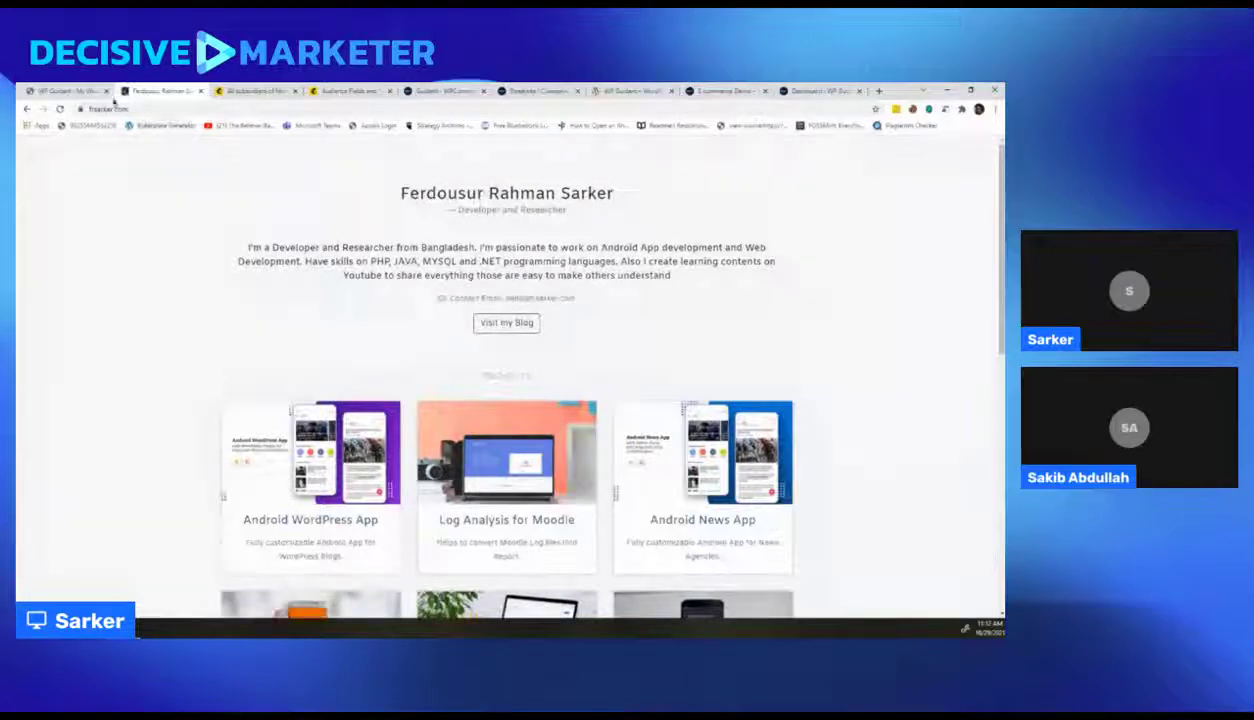
# Step: Reload the Mailchimp audience contacts to check for the test subscriber, then open the Guidant homepage tab
pyautogui.click(108, 109)
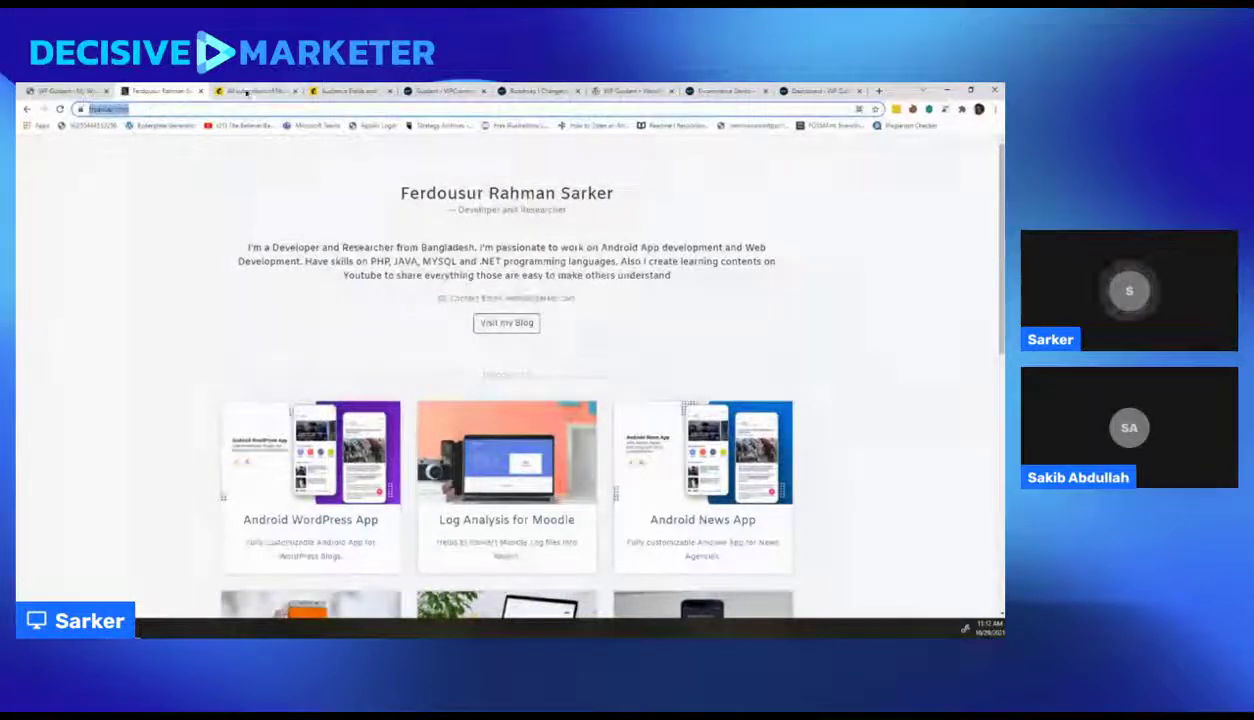
pyautogui.click(27, 109)
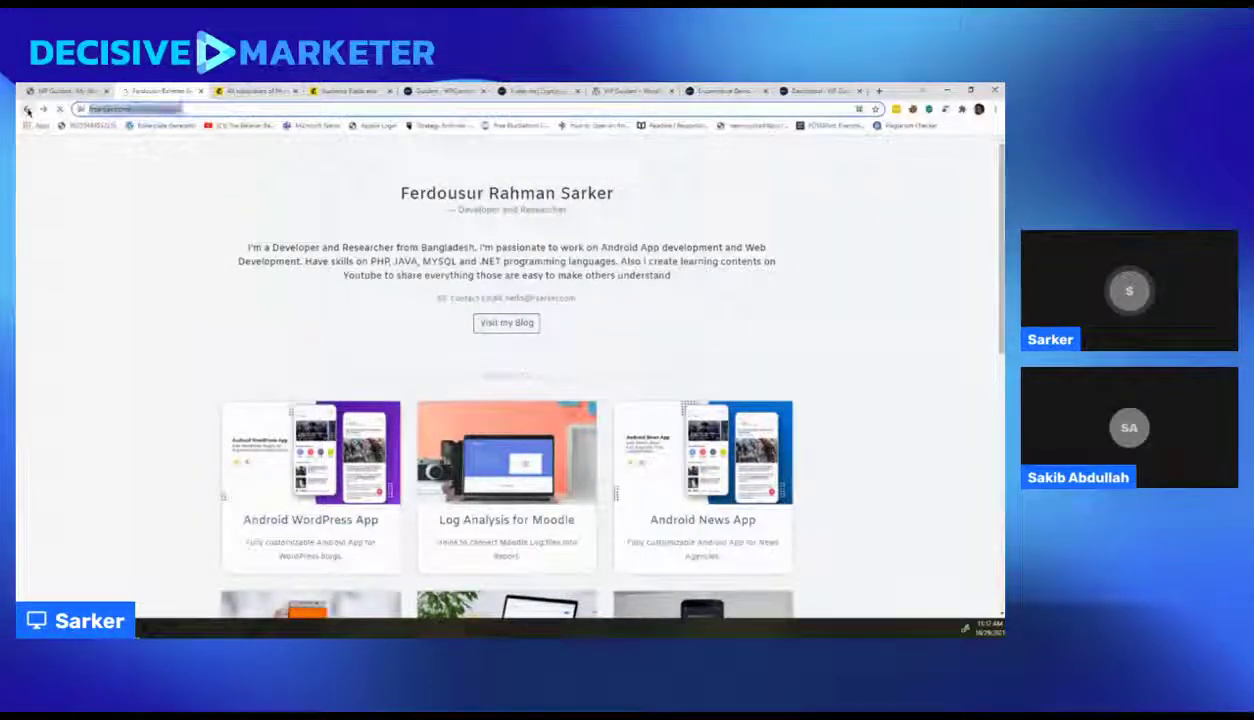
pyautogui.click(255, 91)
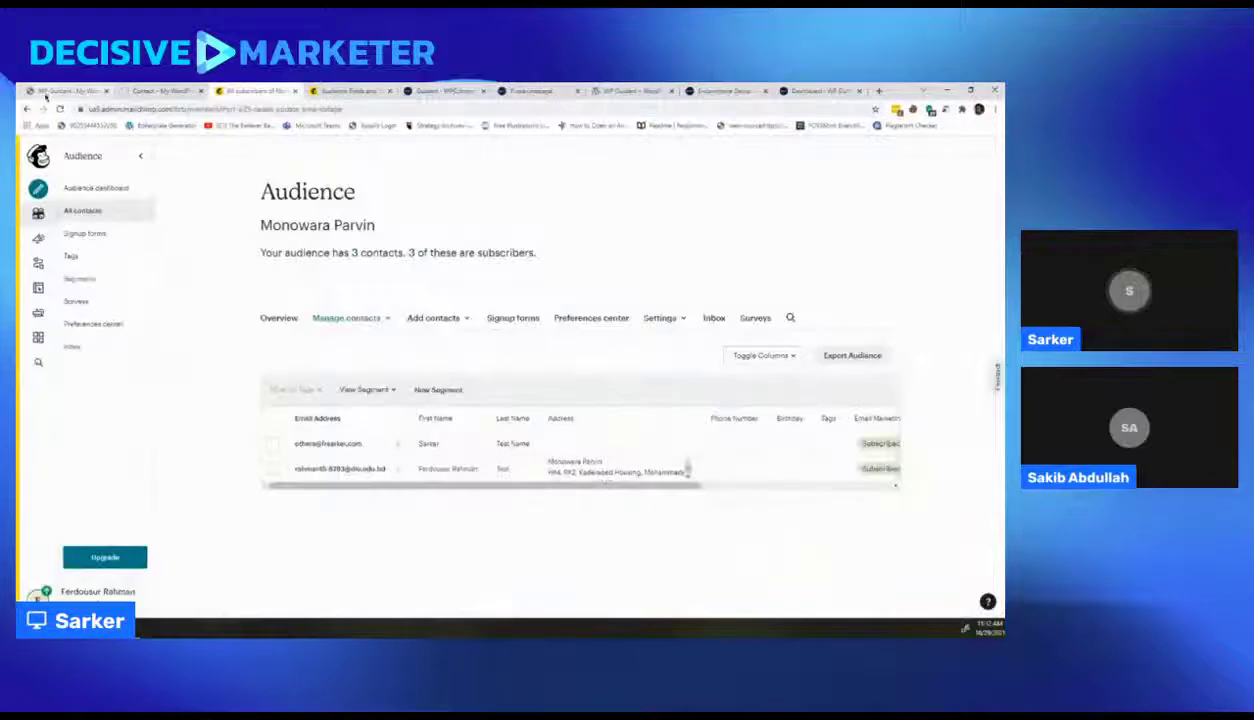
pyautogui.click(60, 109)
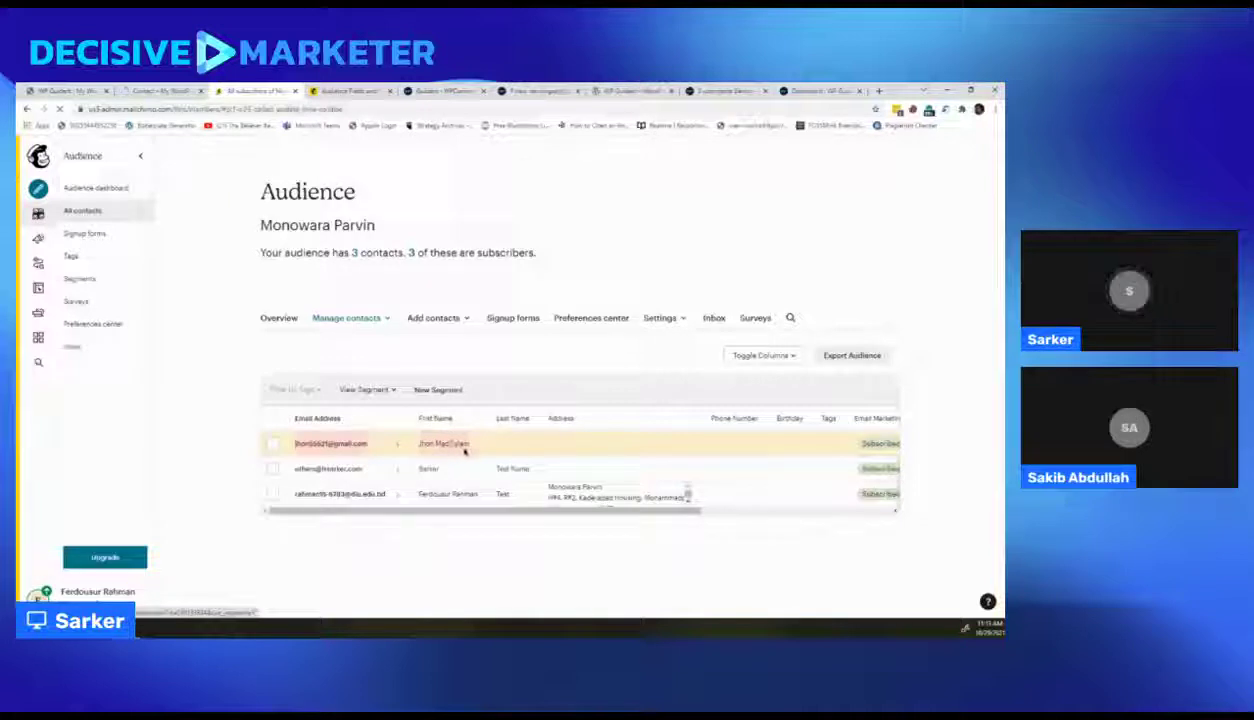
pyautogui.moveTo(666, 511); pyautogui.dragTo(697, 513)
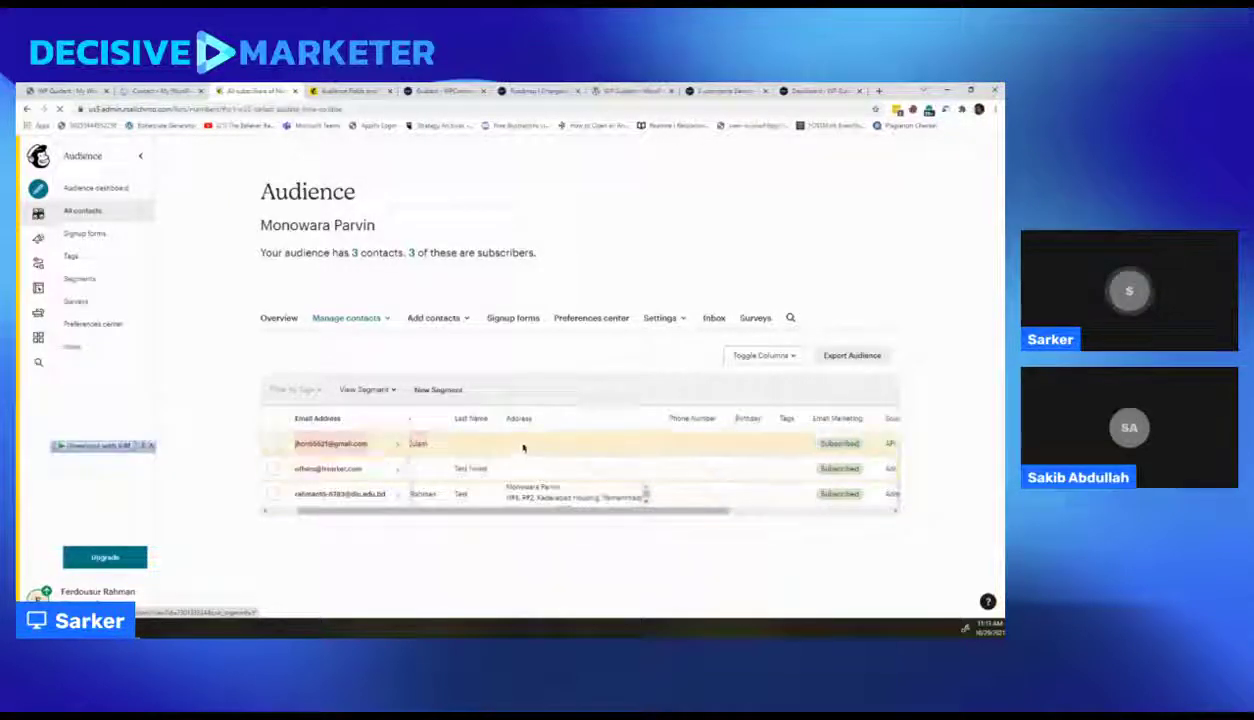
pyautogui.moveTo(486, 512); pyautogui.dragTo(457, 514)
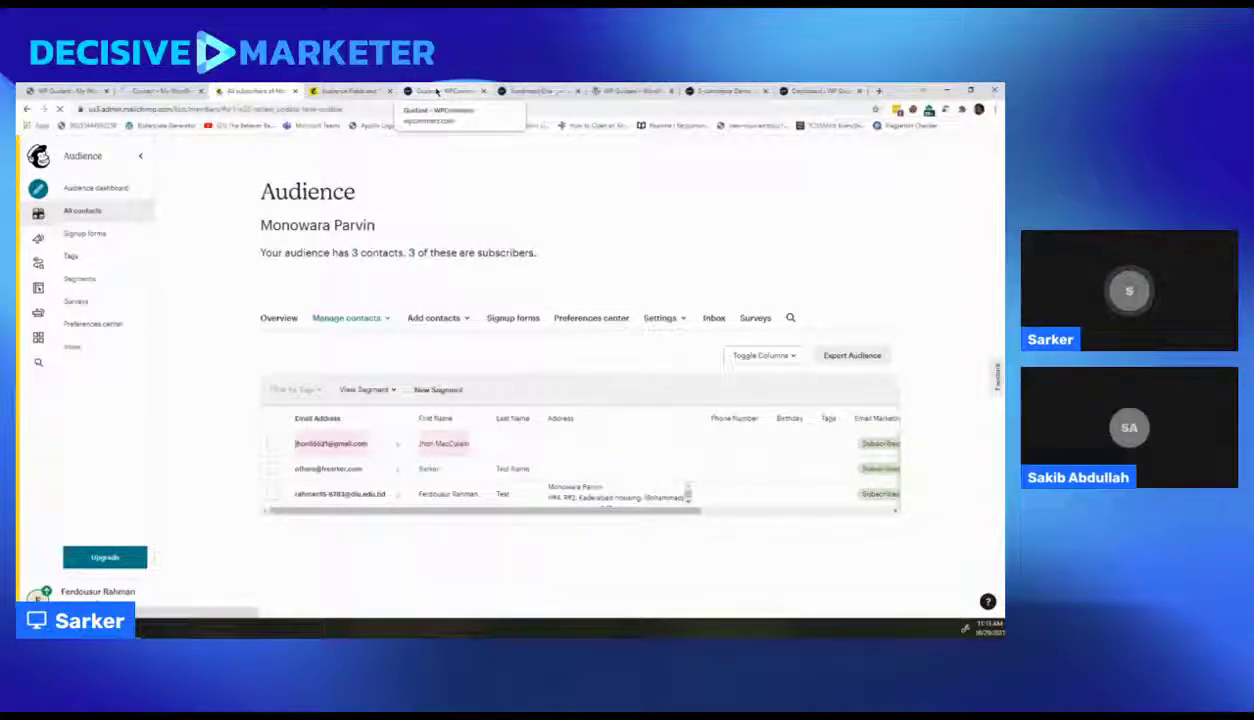
pyautogui.click(437, 91)
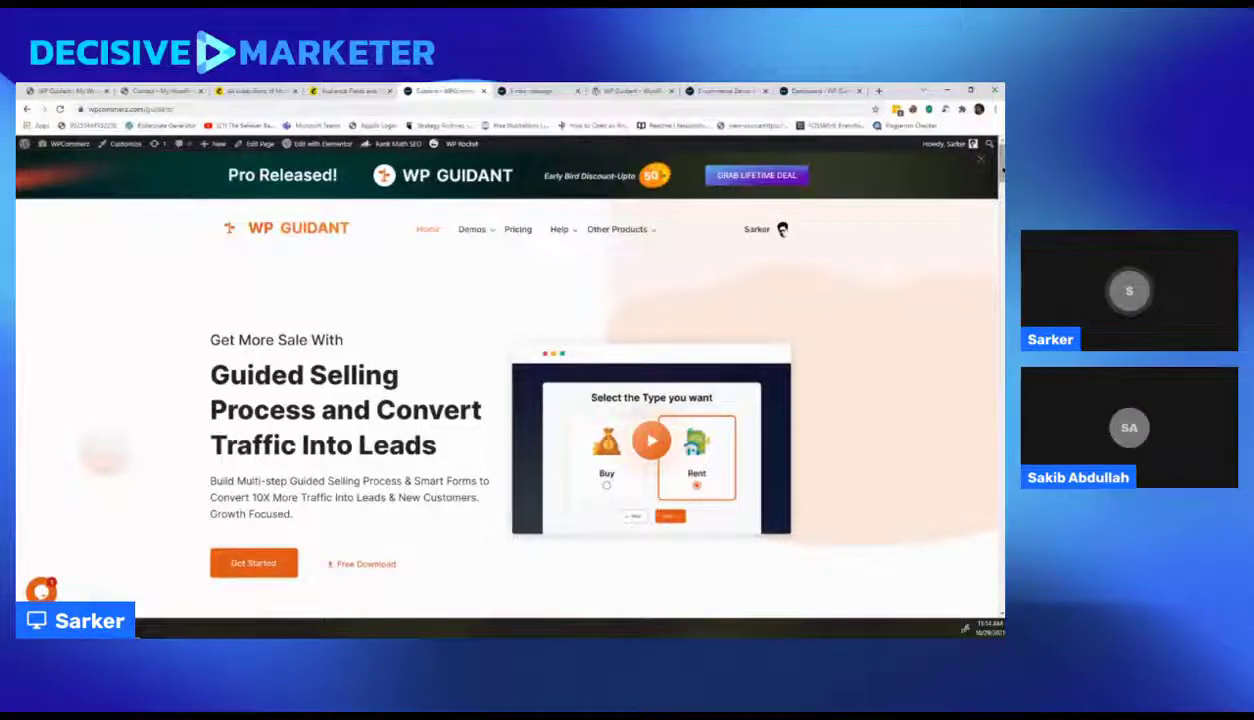
# Step: Scroll the WP Guidant homepage to the footer and follow the Roadmap | Changelog link
pyautogui.scroll(-3, 221, 362)
pyautogui.scroll(-15, 508, 380)
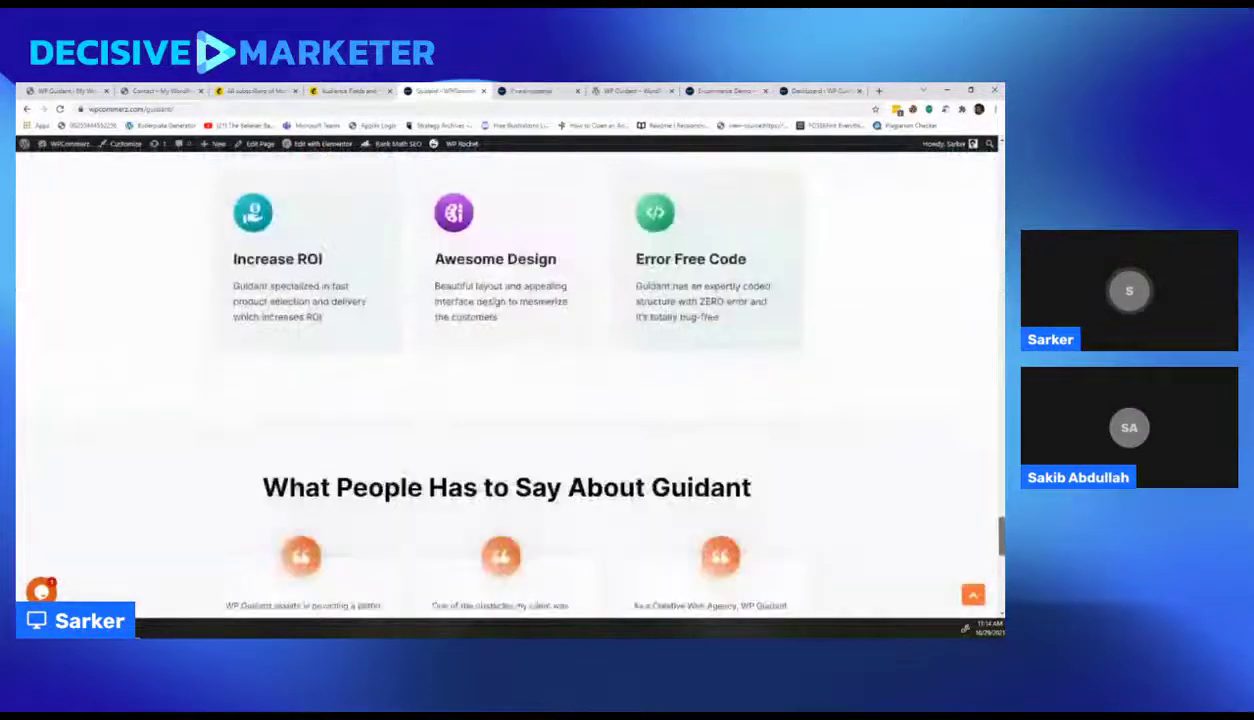
pyautogui.scroll(-5, 438, 396)
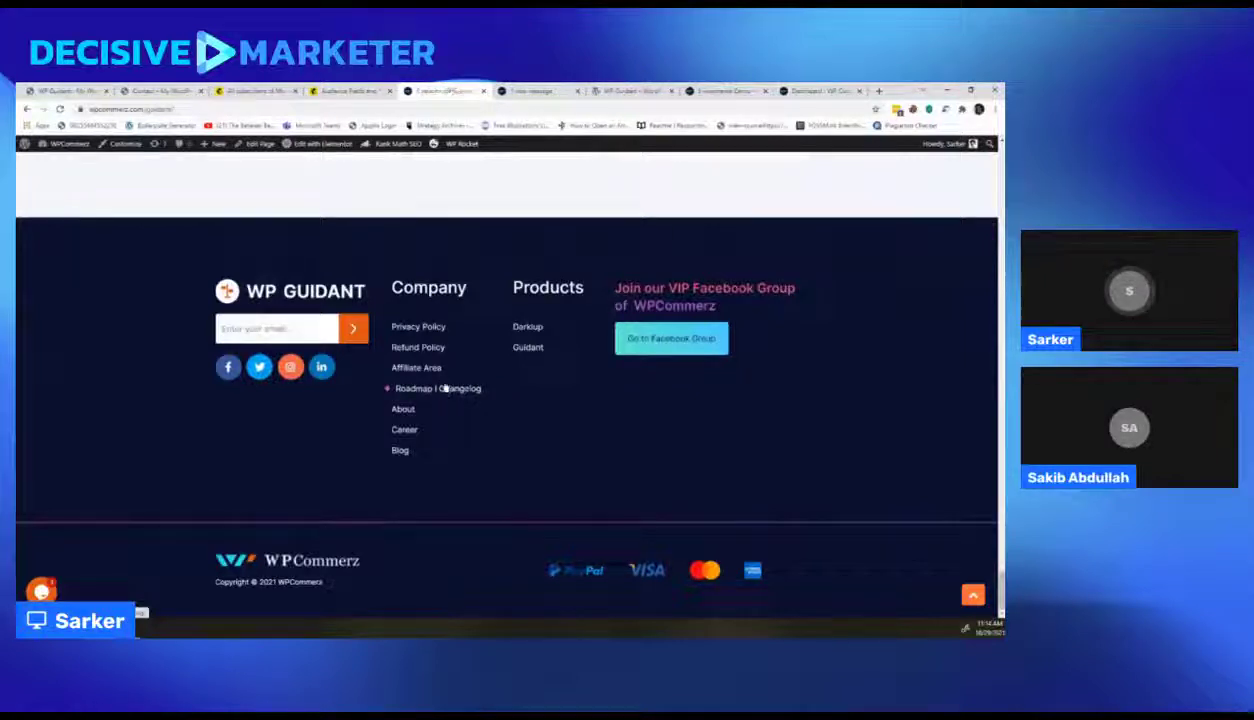
pyautogui.click(540, 91)
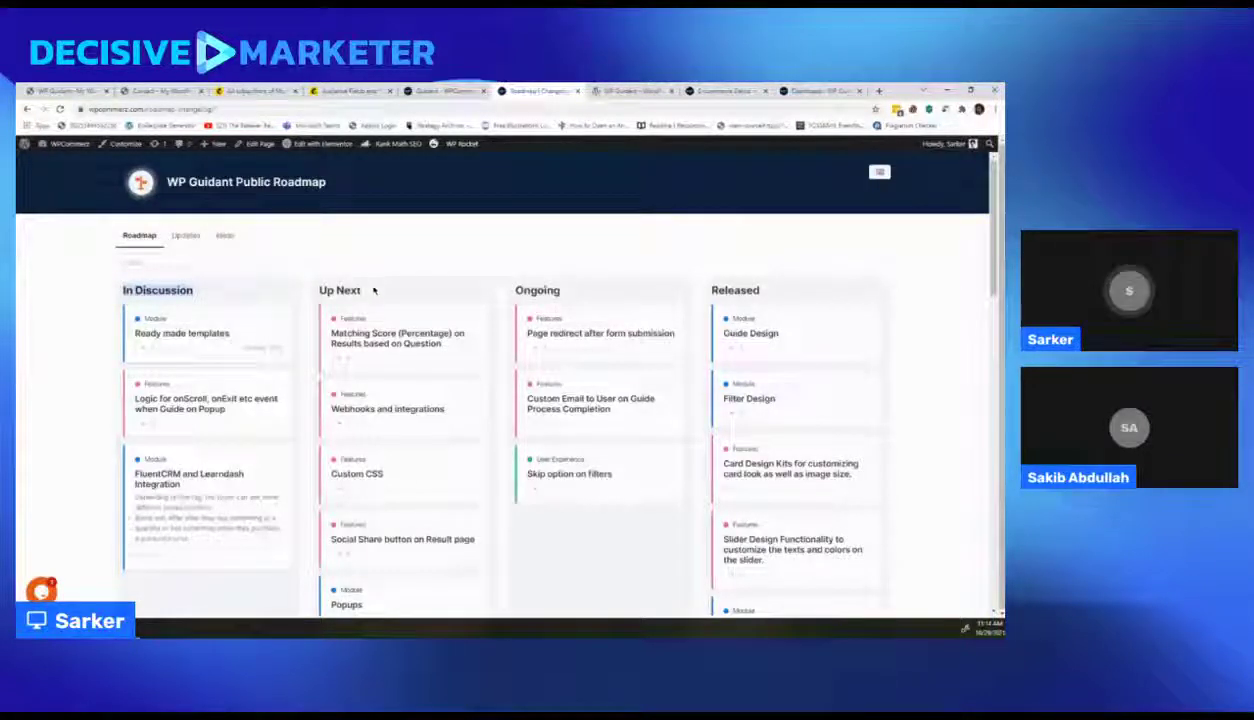
pyautogui.scroll(-1, 367, 306)
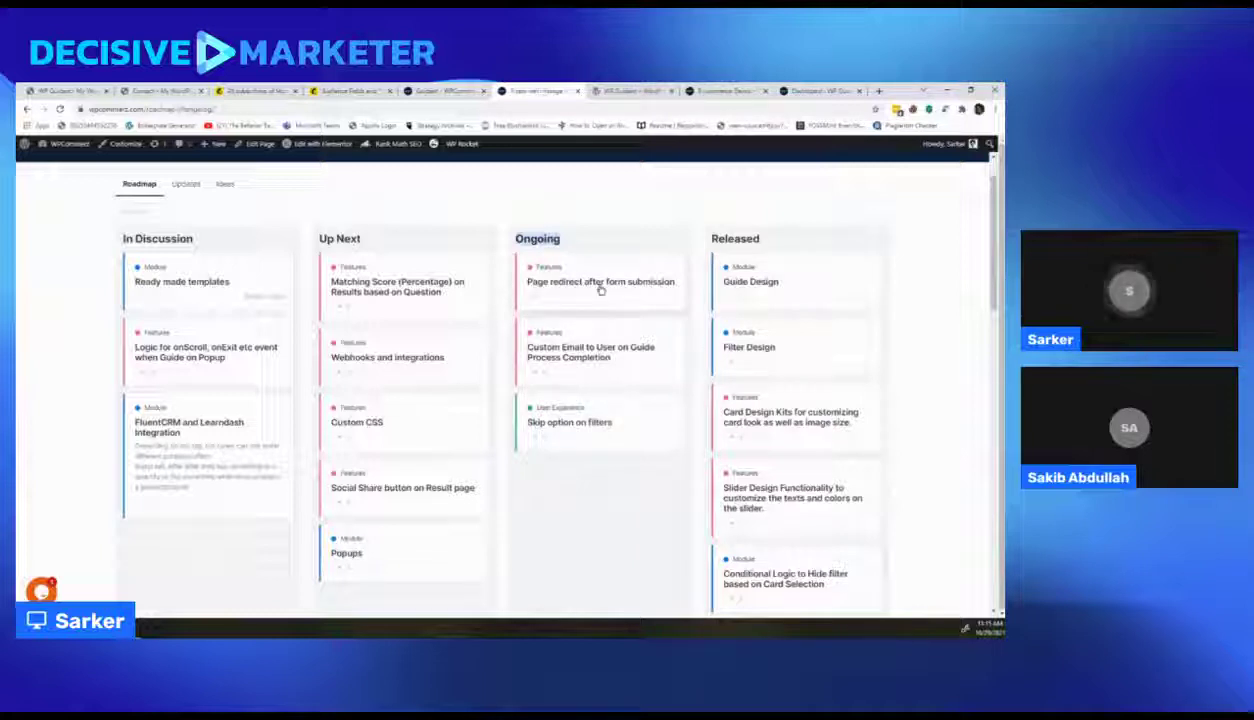
pyautogui.click(160, 91)
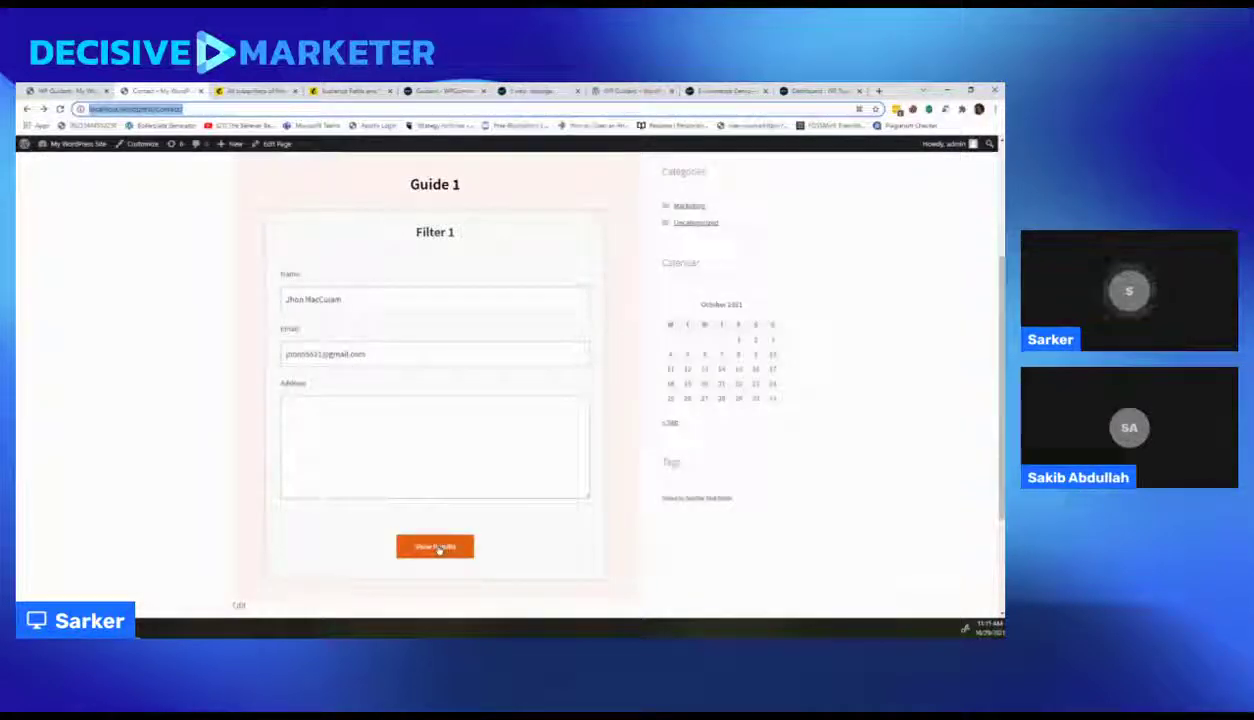
pyautogui.click(125, 110)
pyautogui.doubleClick(118, 109)
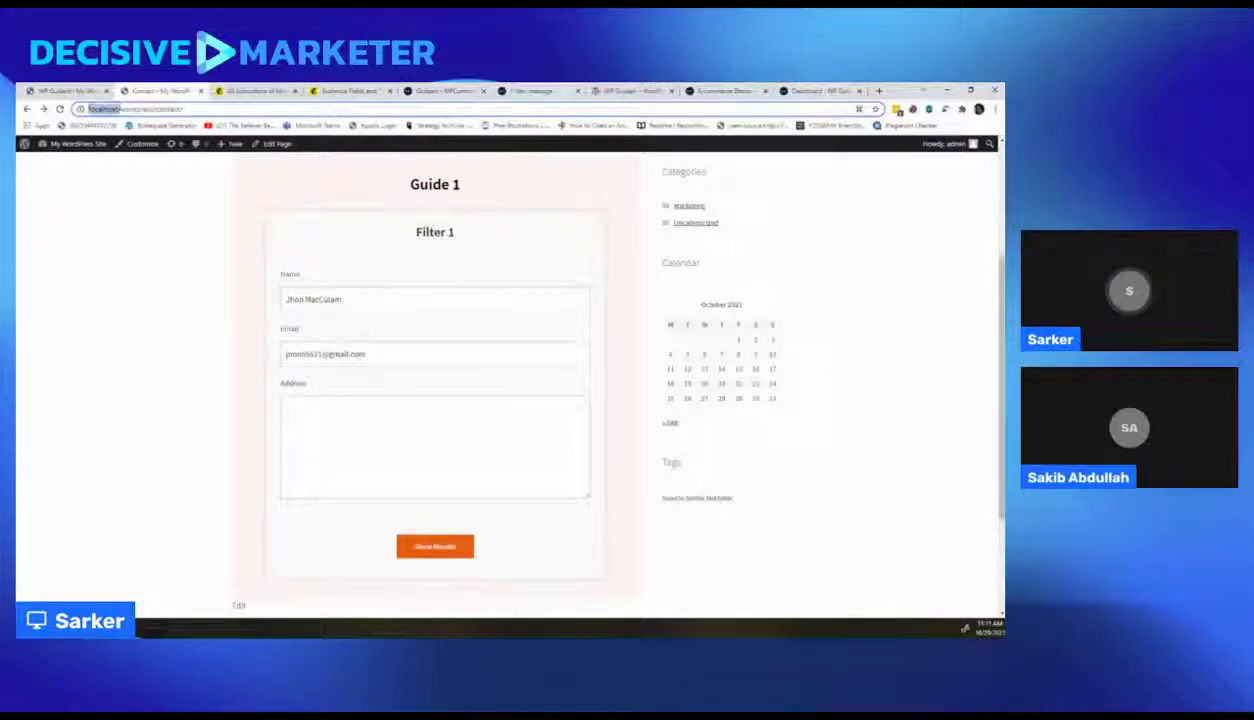
pyautogui.click(143, 333)
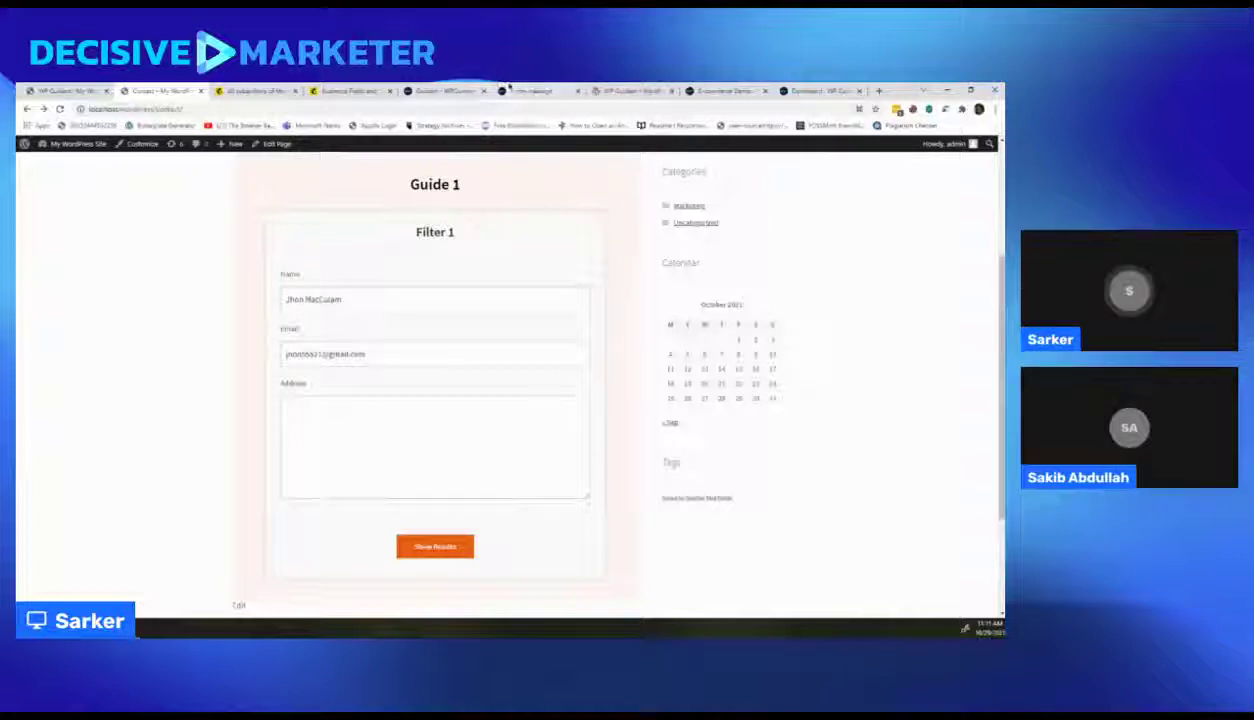
pyautogui.click(568, 88)
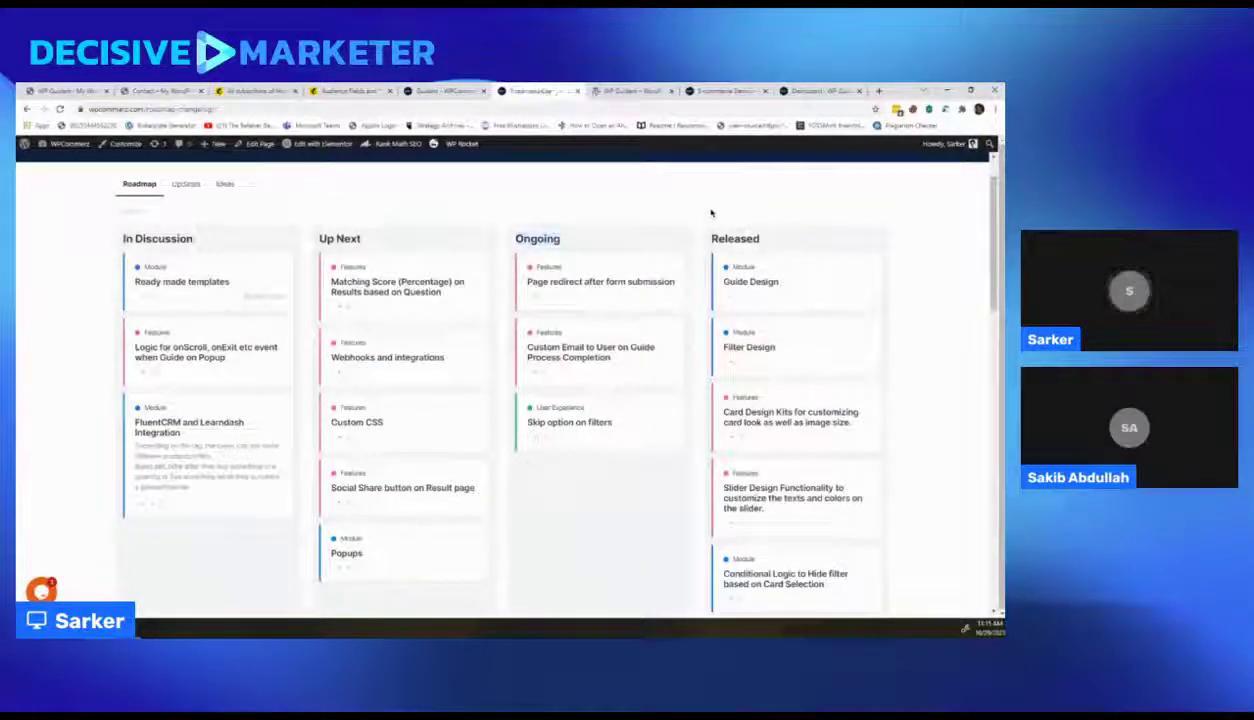
# Step: Read the Version 1.0.3 Mailchimp integration note under Updates, then go to the Ideas page
pyautogui.click(186, 187)
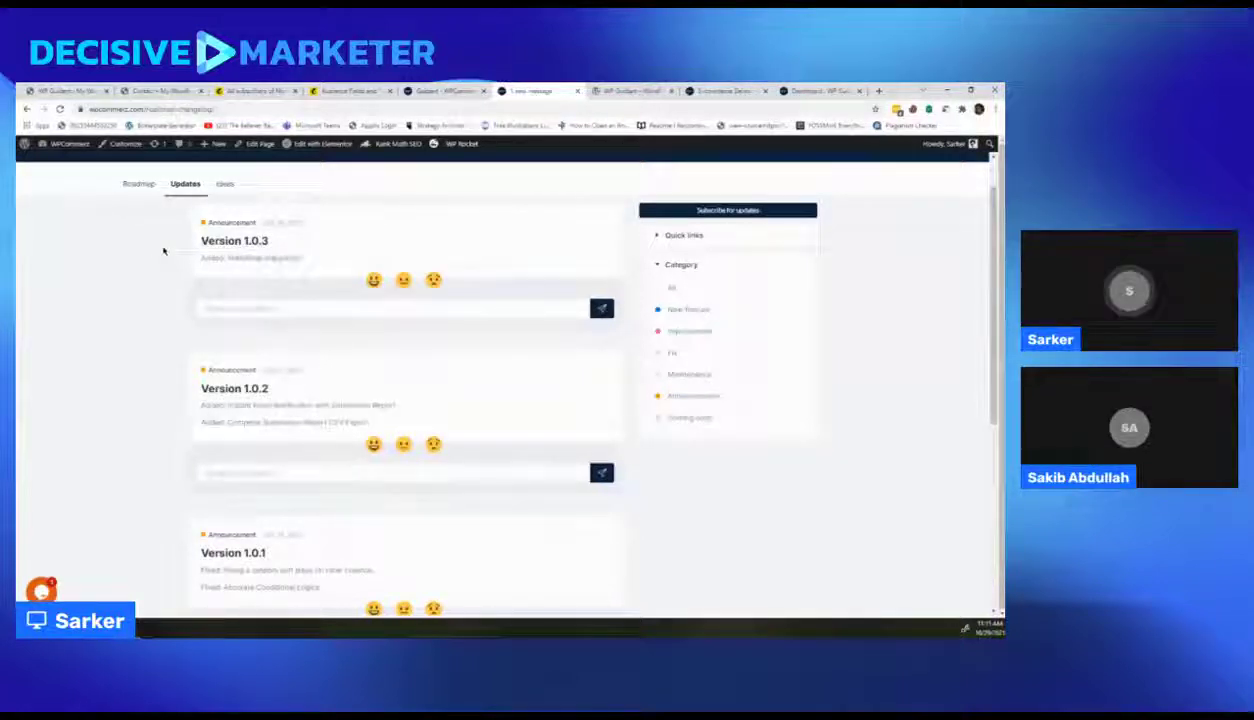
pyautogui.moveTo(228, 259); pyautogui.dragTo(320, 258)
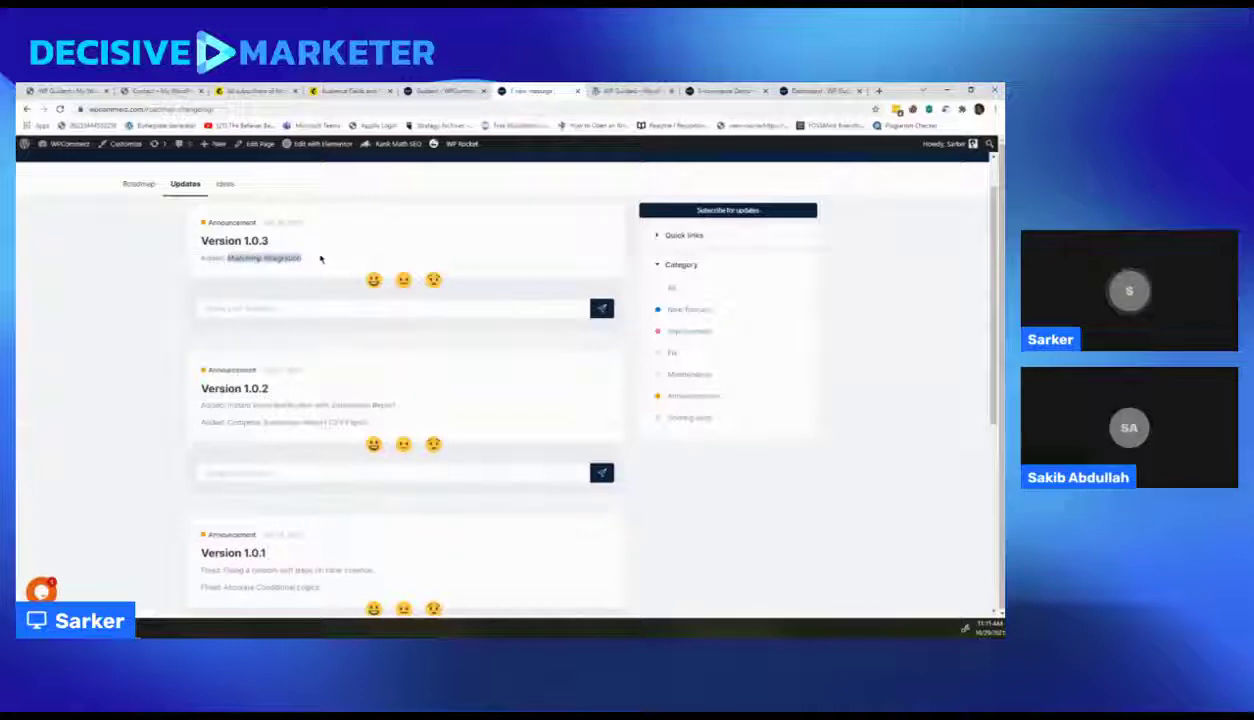
pyautogui.click(148, 298)
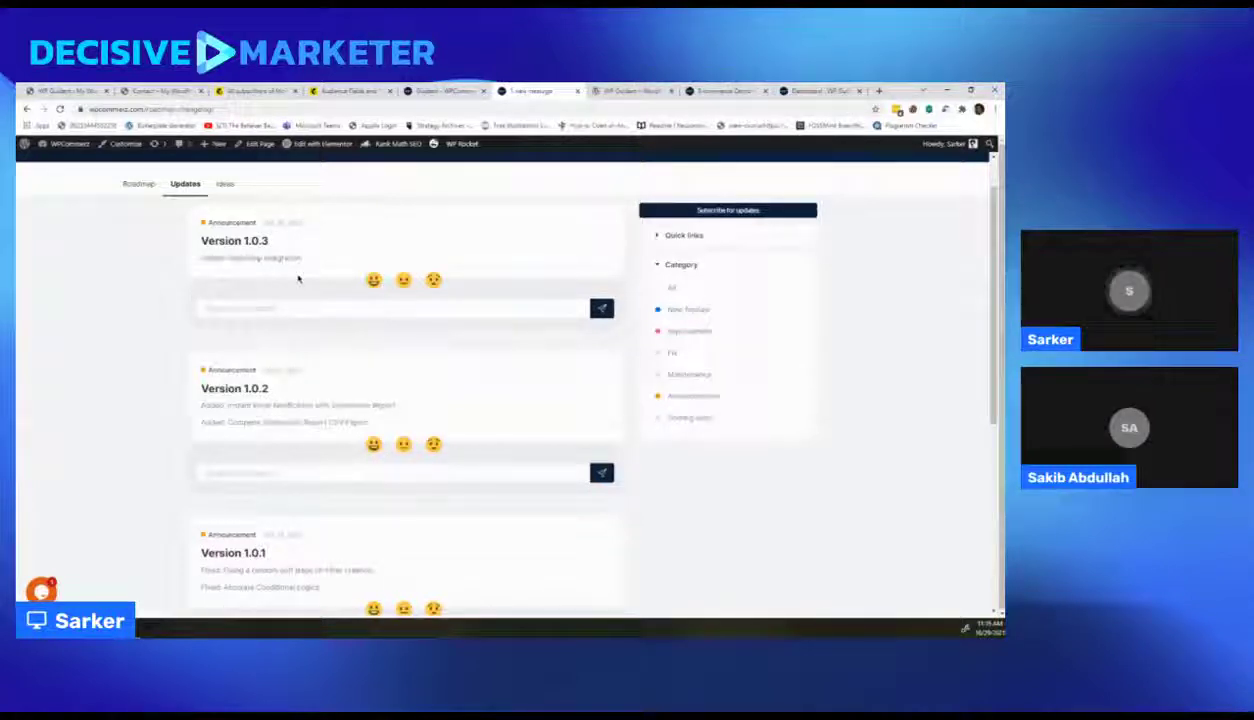
pyautogui.click(224, 186)
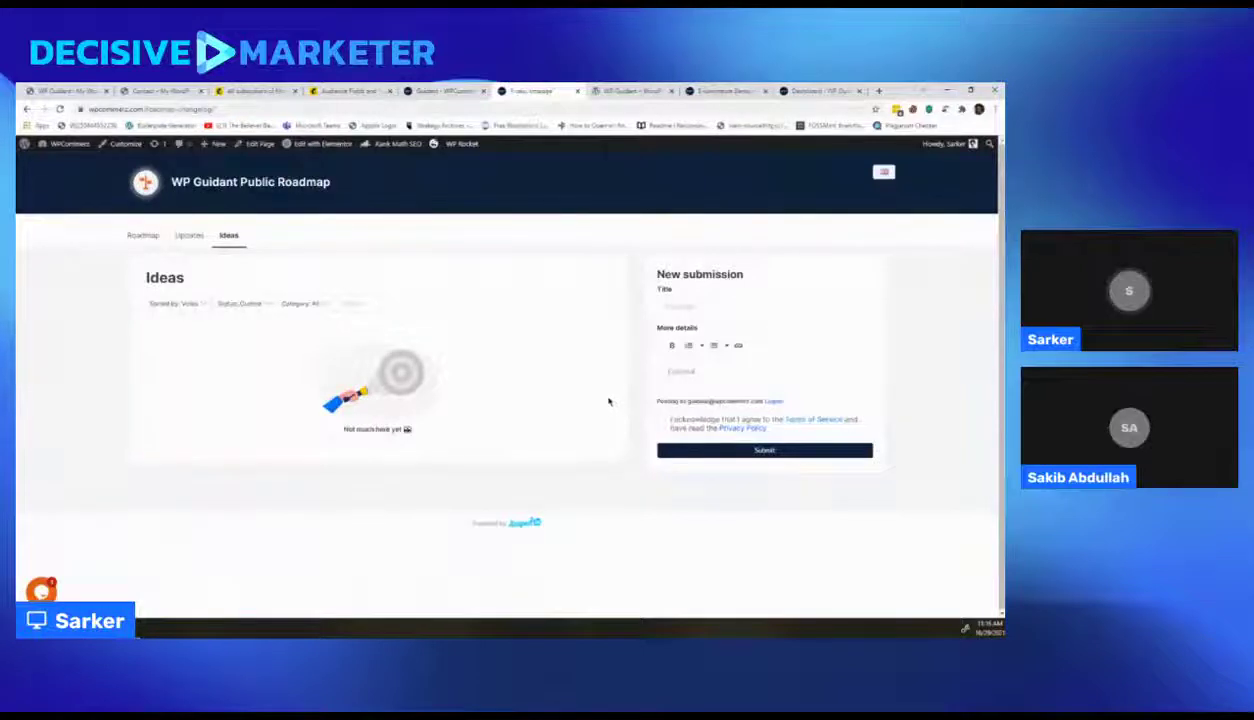
# Step: Go back to the Public Roadmap board, then return to the WP Guidant Guide 1 settings page
pyautogui.click(148, 238)
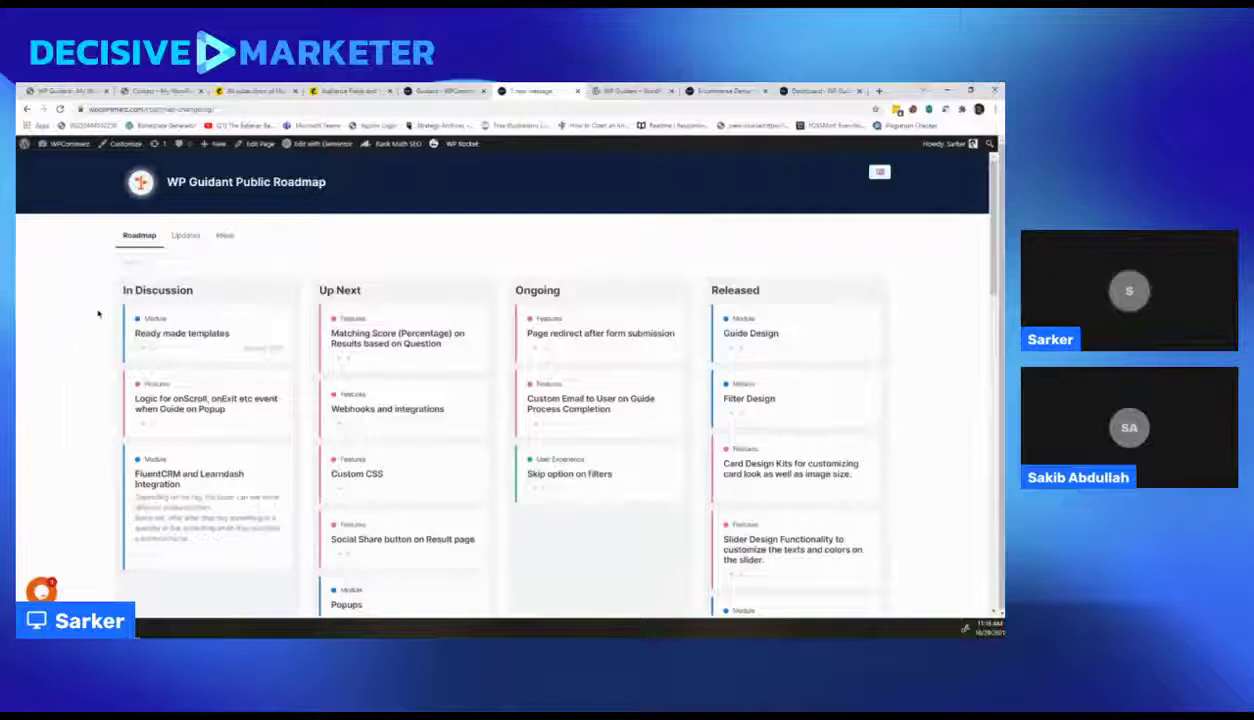
pyautogui.click(54, 89)
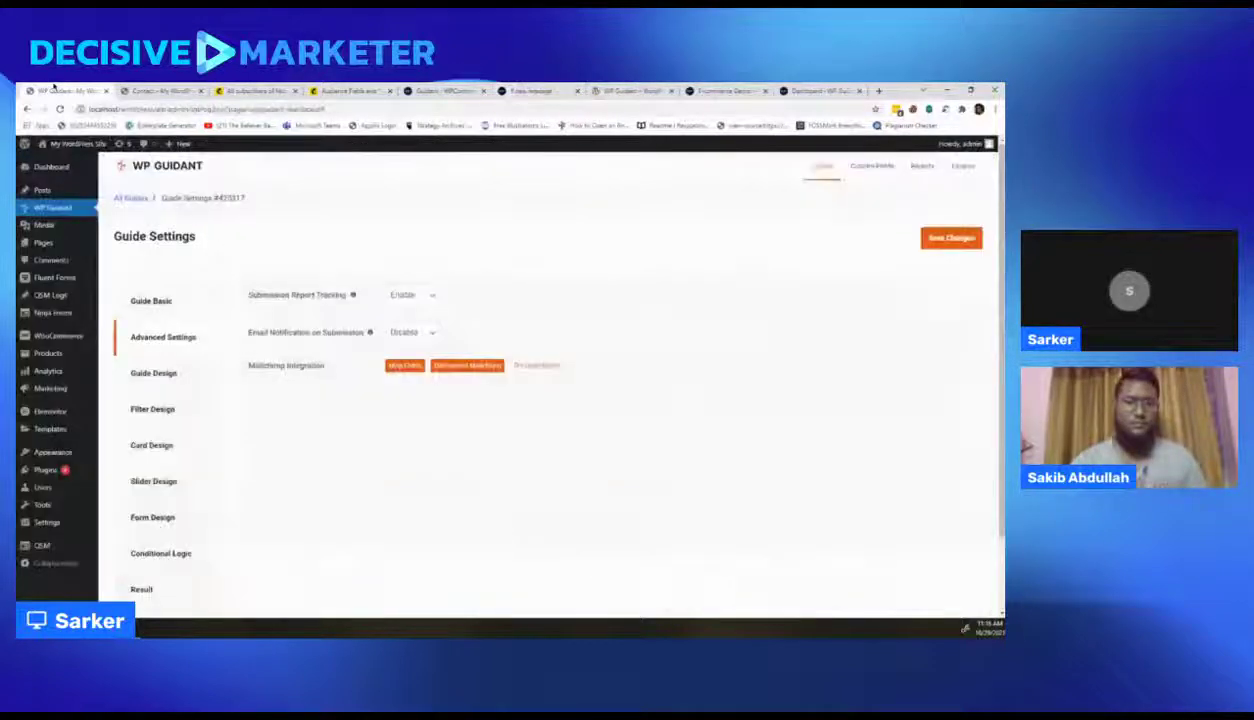